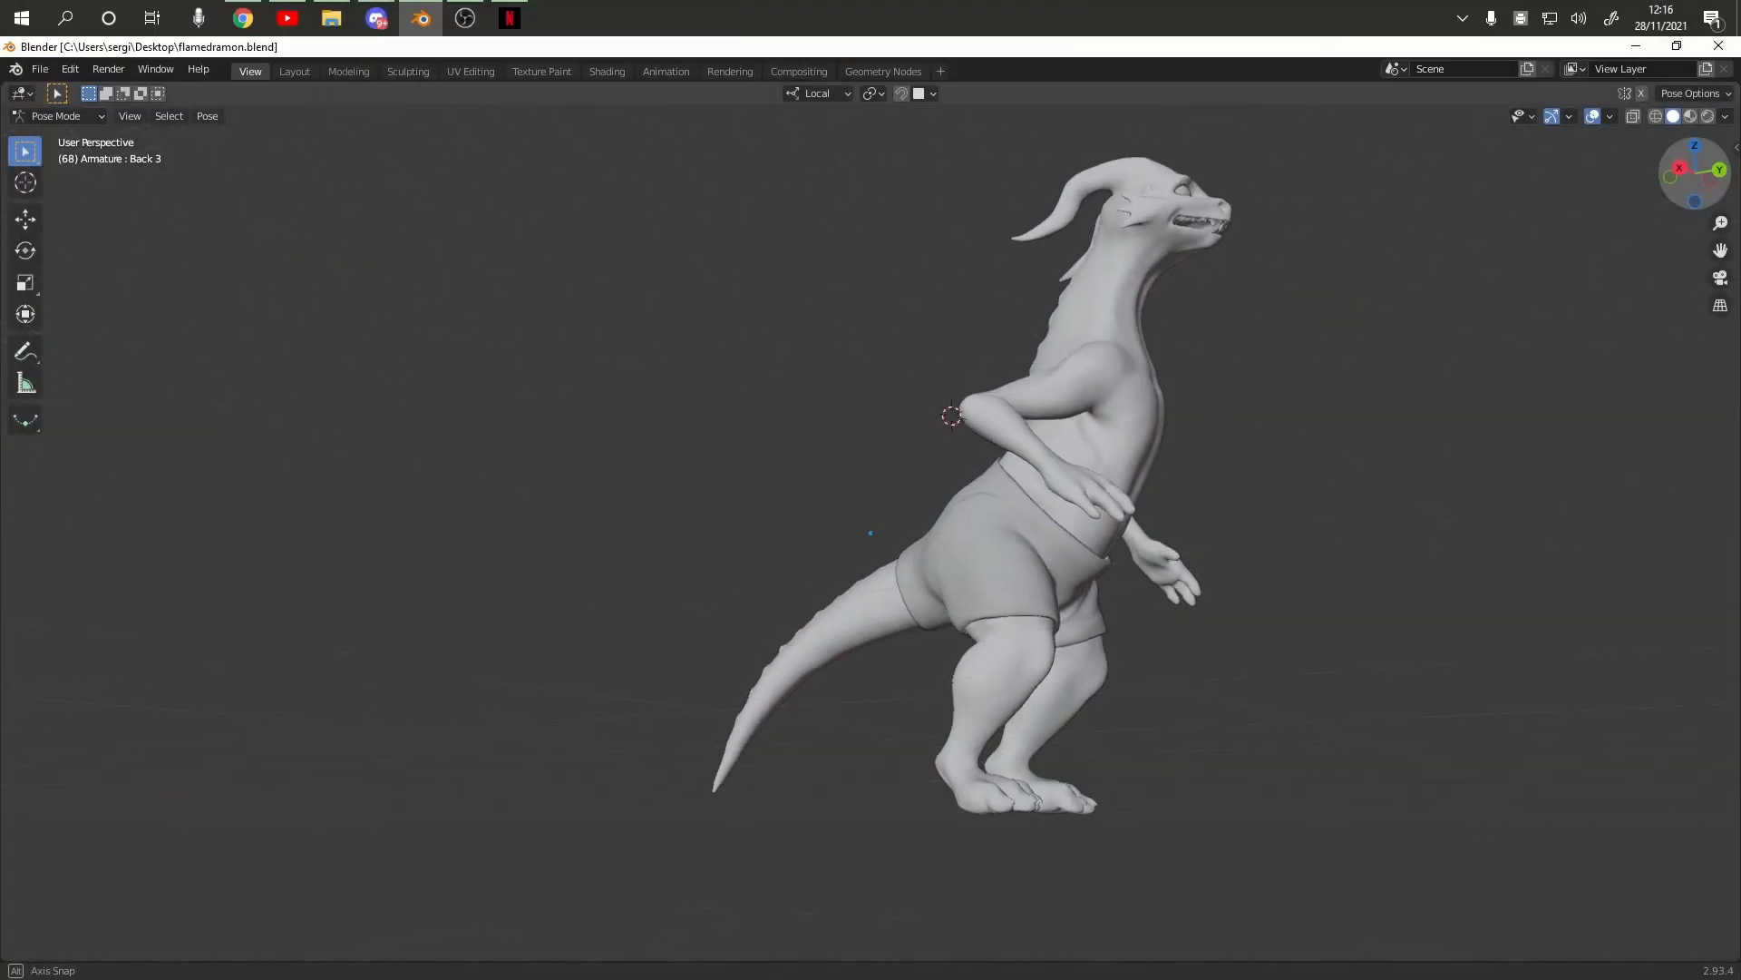
Smooth the ribs on the side of the torso with light Smooth brush strokes
middle_click_drag(870, 544, 1025, 549)
middle_click_drag(1252, 210, 1451, 210)
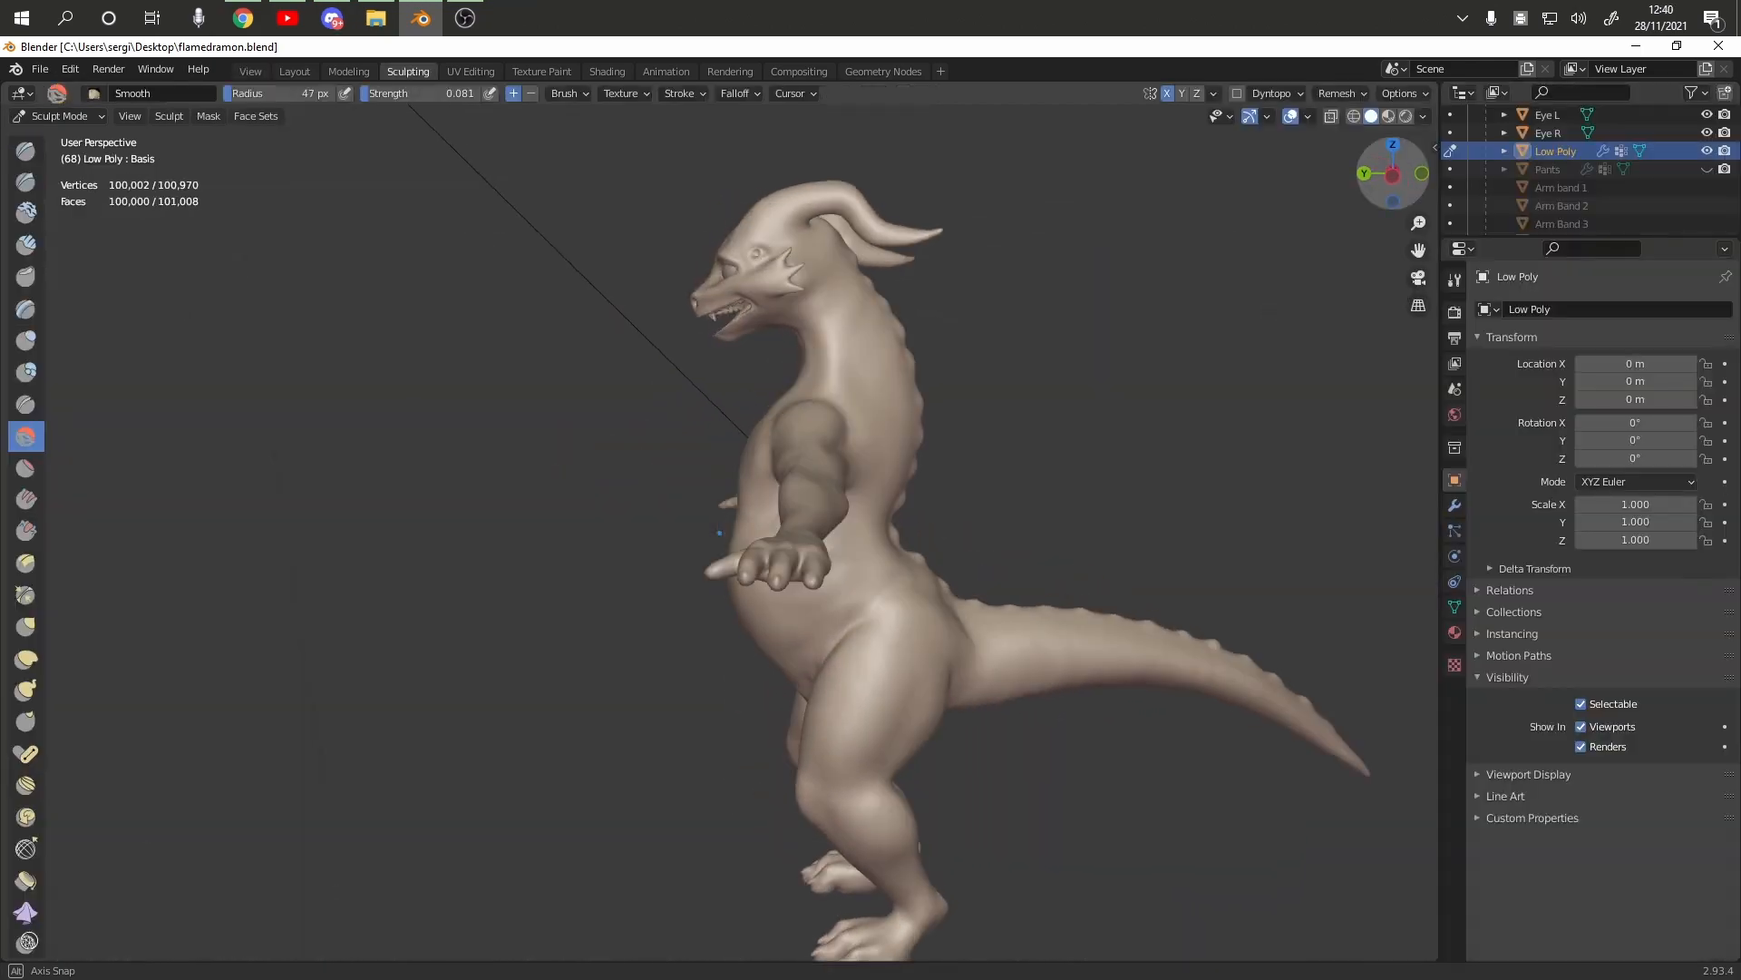
middle_click_drag(719, 533, 580, 550)
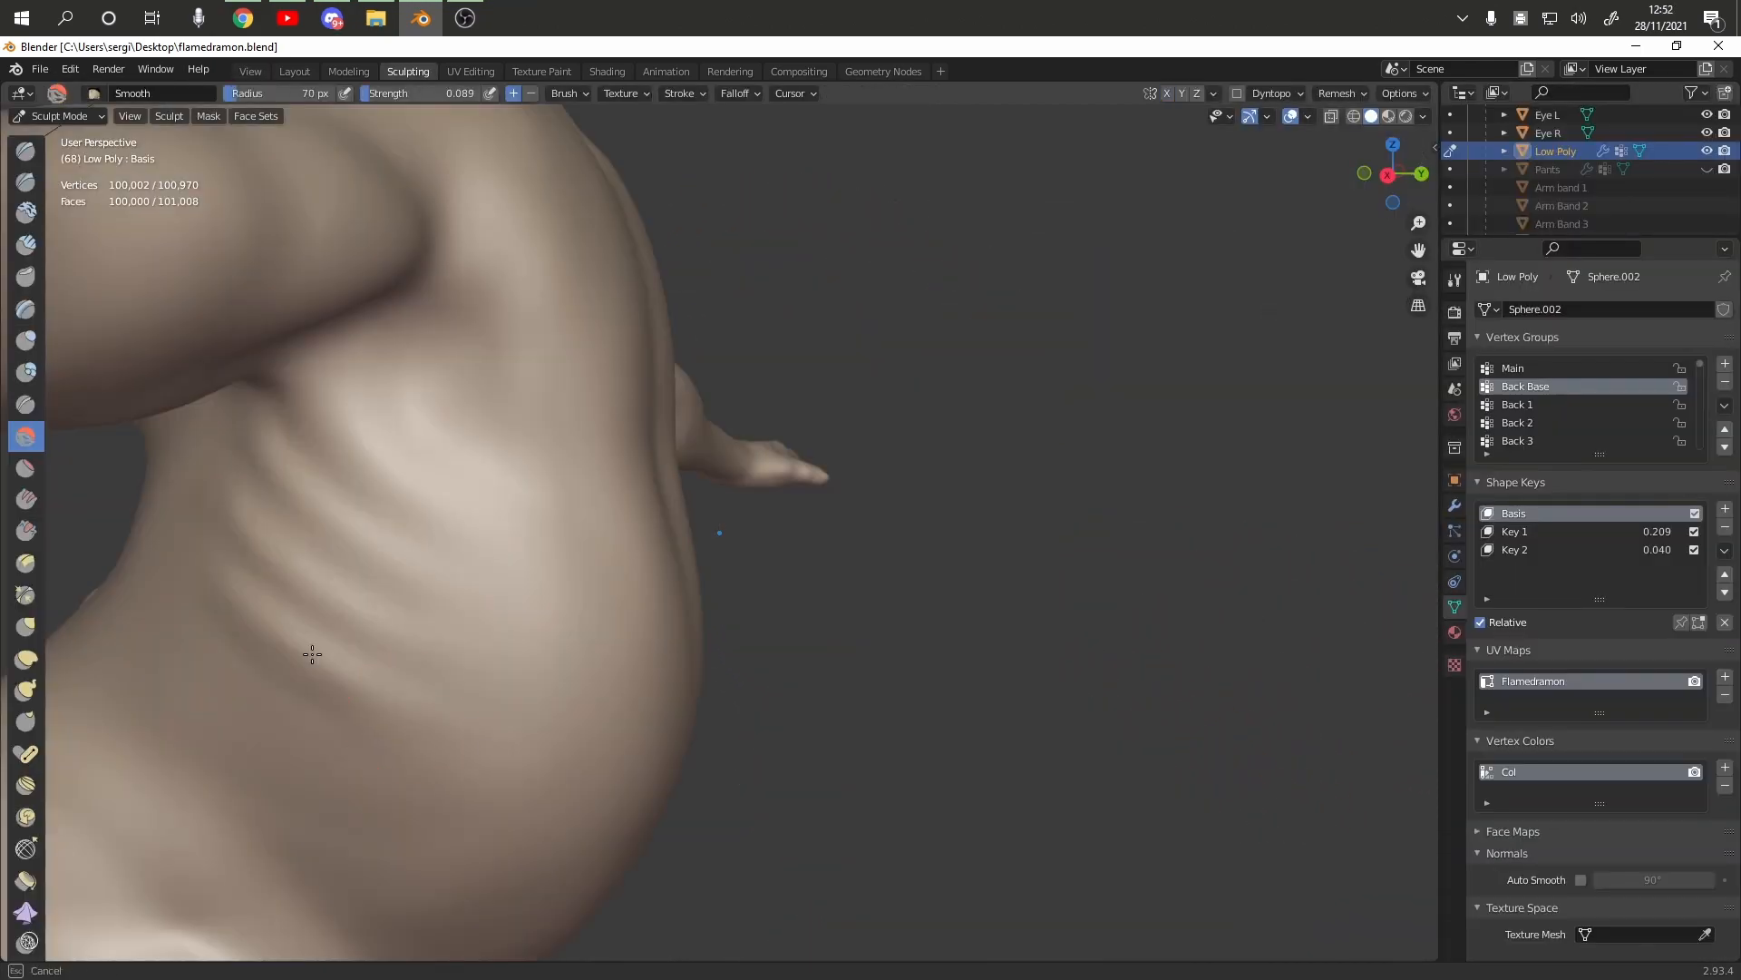
left_click_drag(312, 654, 303, 645)
mouse_move(272, 626)
left_mouse_down()
mouse_move(202, 575)
mouse_move(213, 426)
mouse_move(272, 382)
left_mouse_up()
left_click_drag(245, 455, 248, 634)
mouse_move(380, 627)
left_mouse_down()
mouse_move(260, 451)
mouse_move(233, 525)
left_mouse_up()
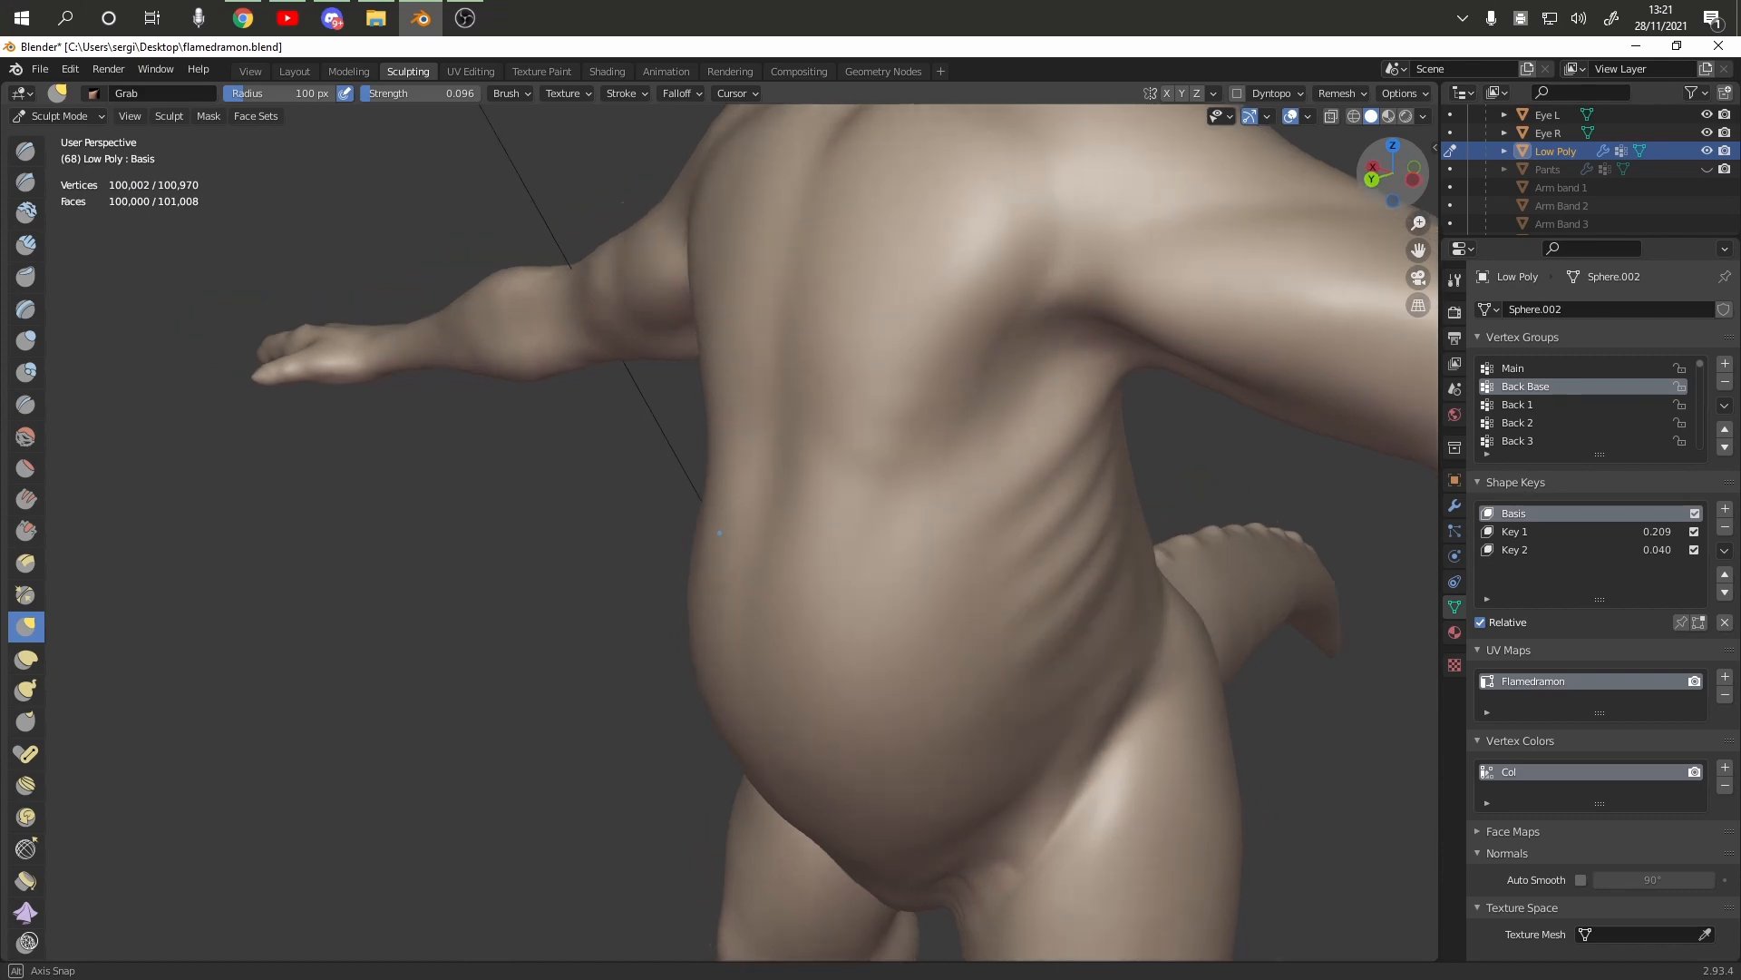
Smooth the muscles around the elbow and forearm with a 154 px Smooth brush at strength 0.252
middle_click_drag(719, 532, 719, 532)
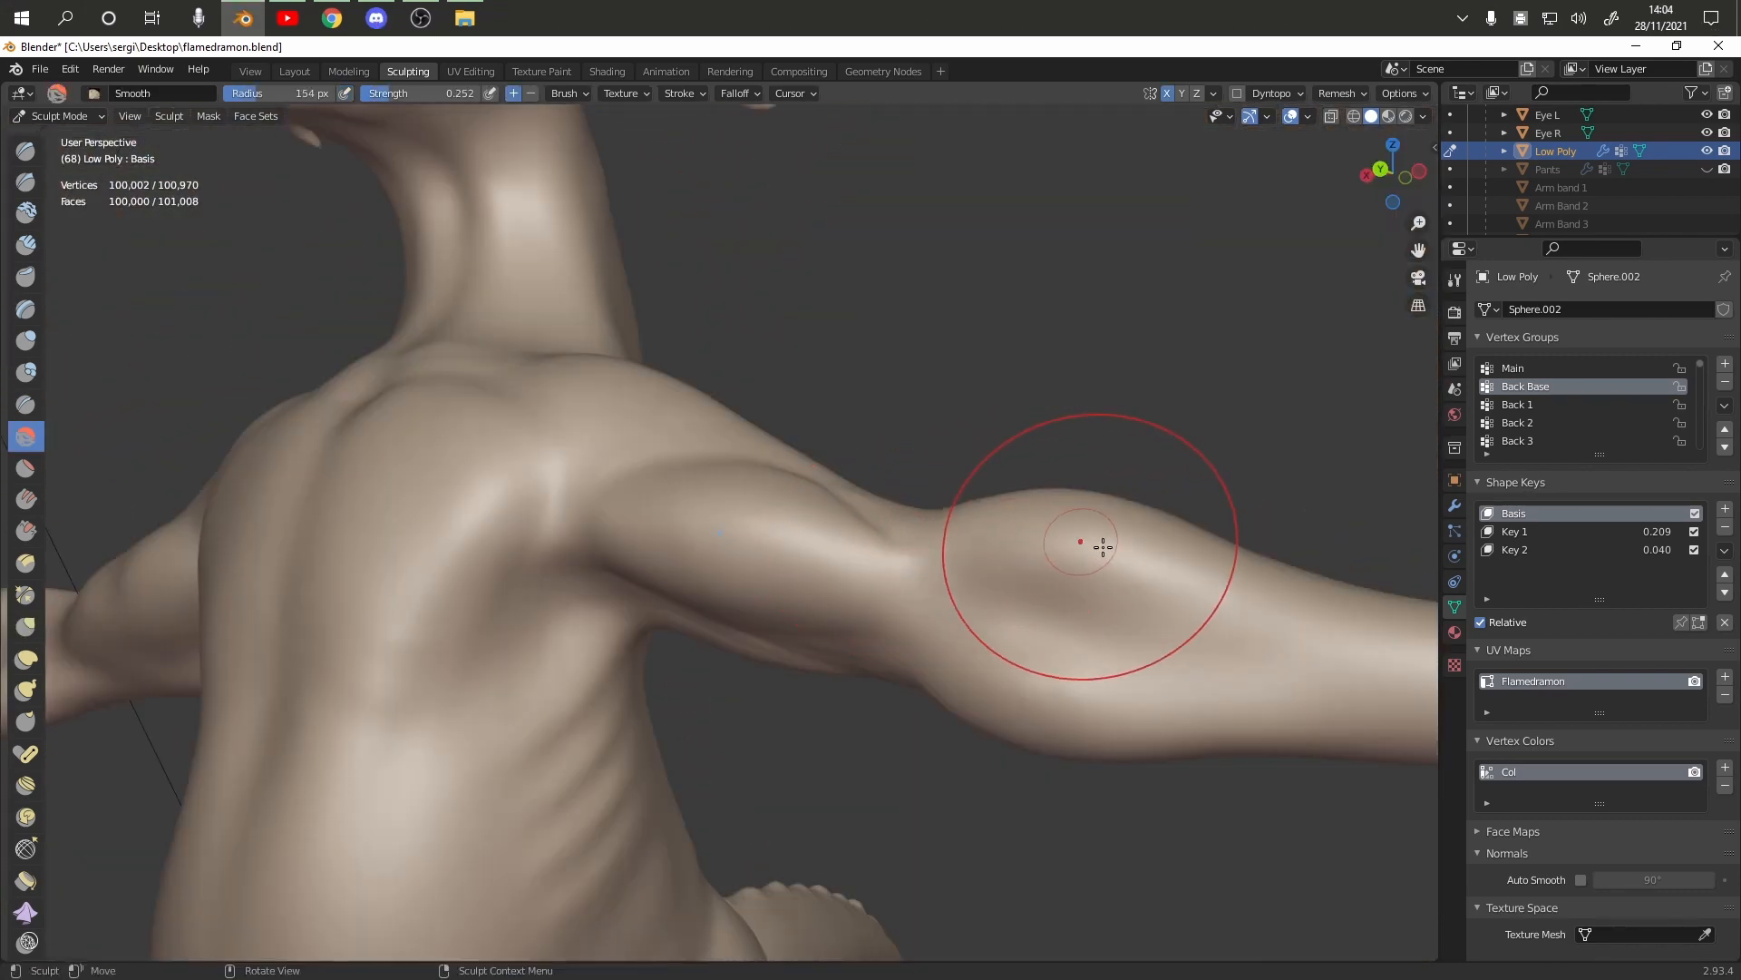
left_click_drag(1103, 546, 1163, 575)
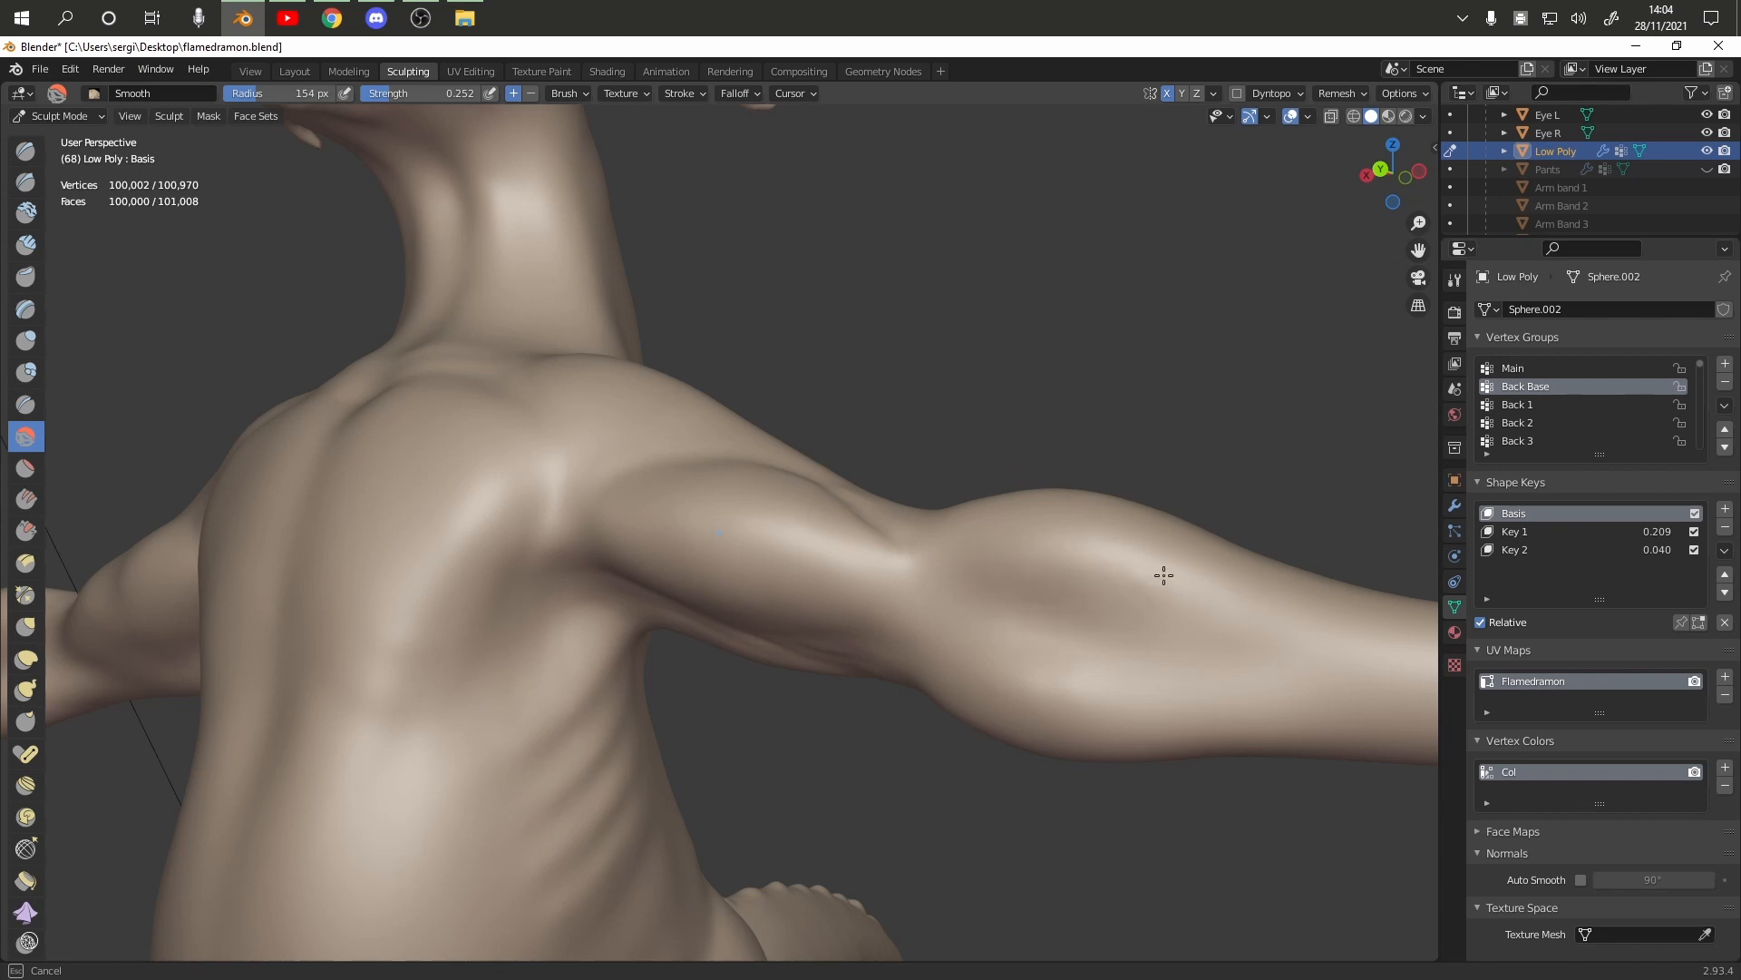
left_click_drag(1106, 652, 1072, 733)
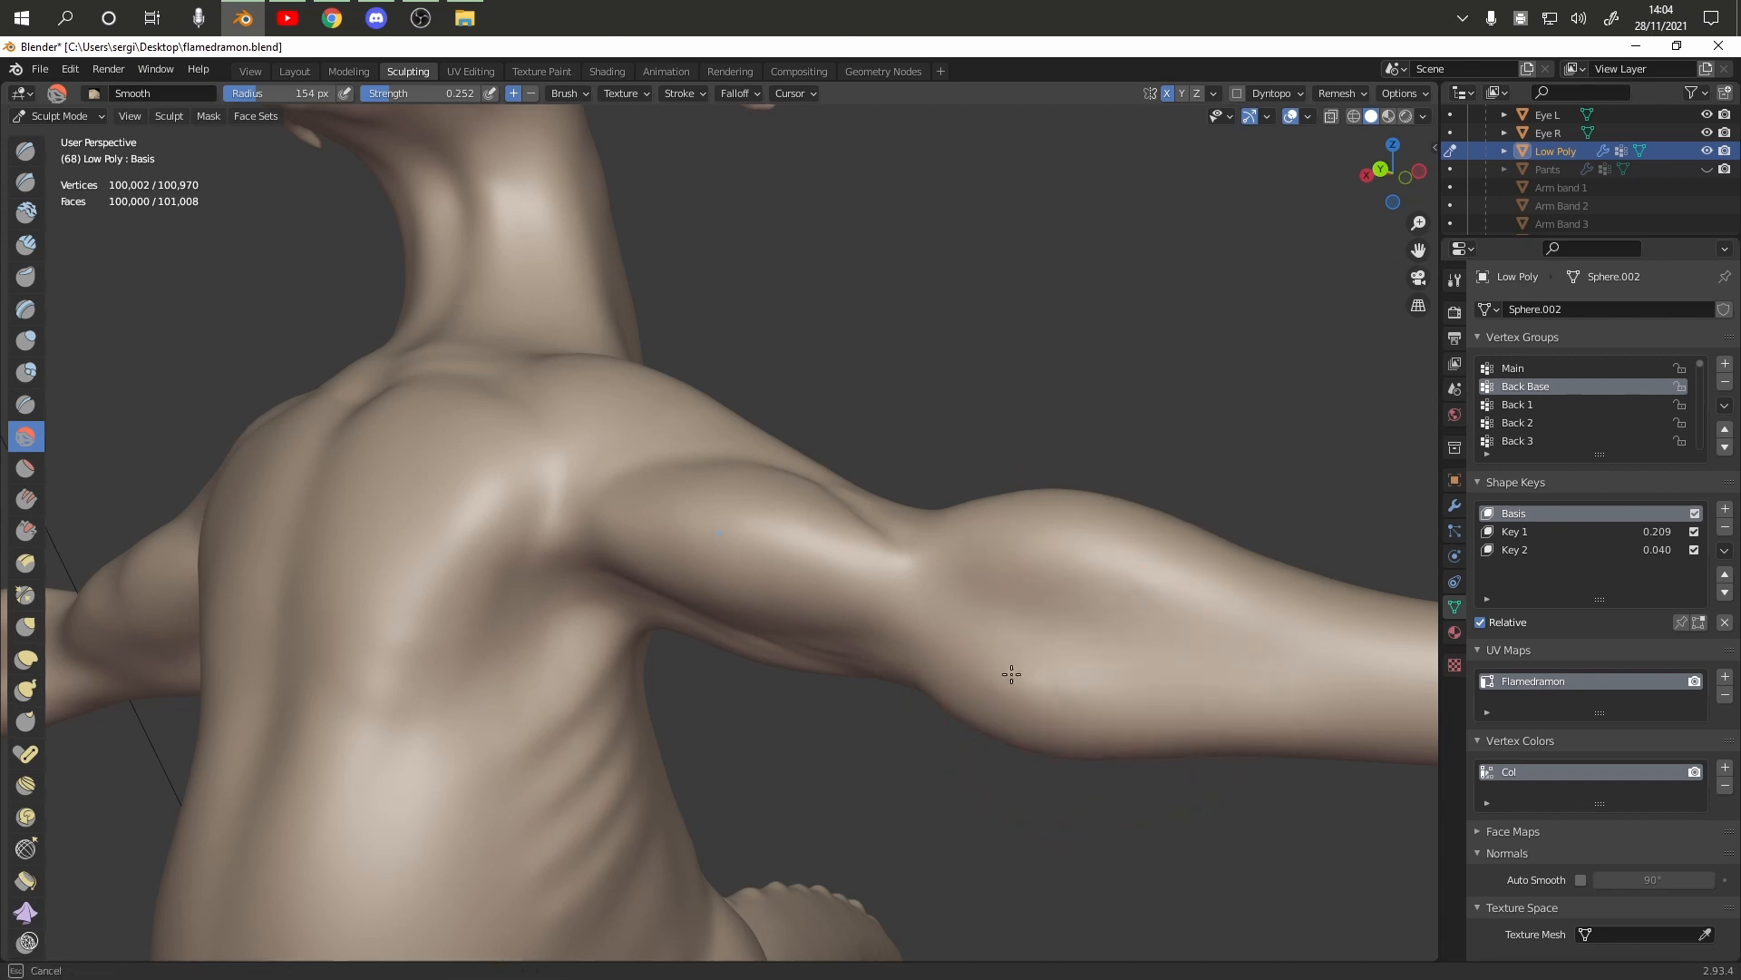
mouse_move(889, 686)
left_mouse_down()
mouse_move(1004, 536)
mouse_move(1124, 571)
mouse_move(1048, 497)
mouse_move(1117, 512)
mouse_move(1127, 538)
left_mouse_up()
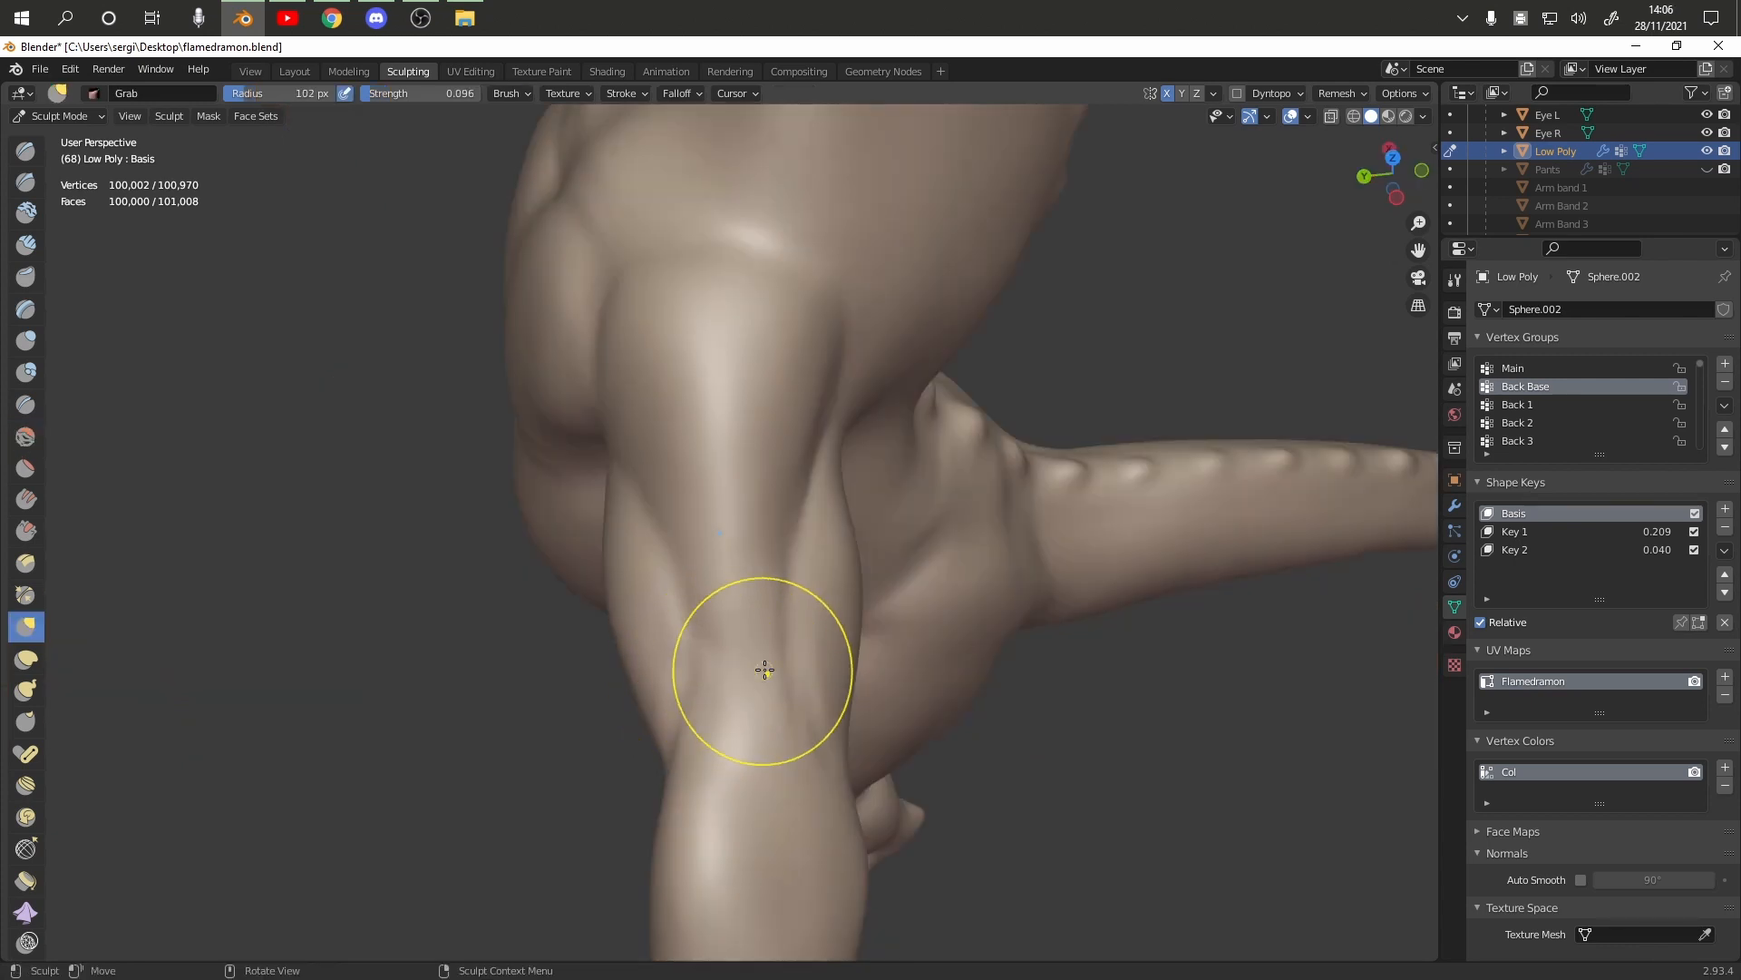
Refine the upper arm muscles with Grab and Smooth strokes, and define their creases near the elbow with Draw Sharp
left_click_drag(762, 672, 757, 672)
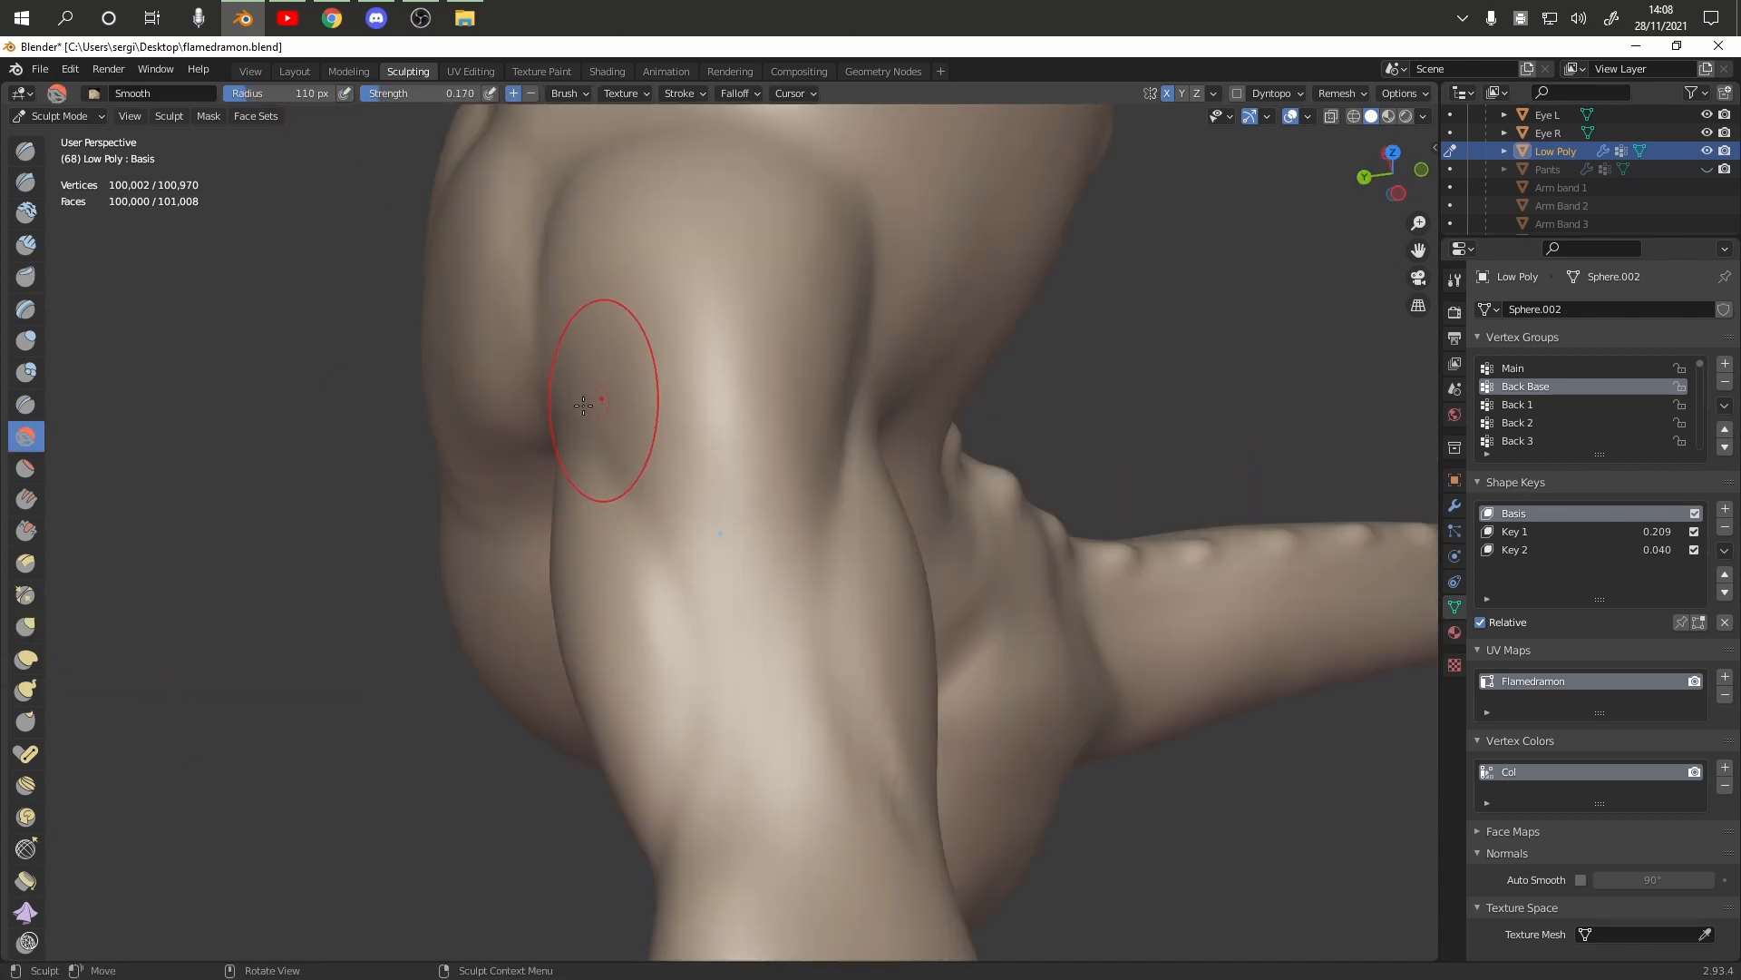
left_click_drag(607, 400, 687, 448)
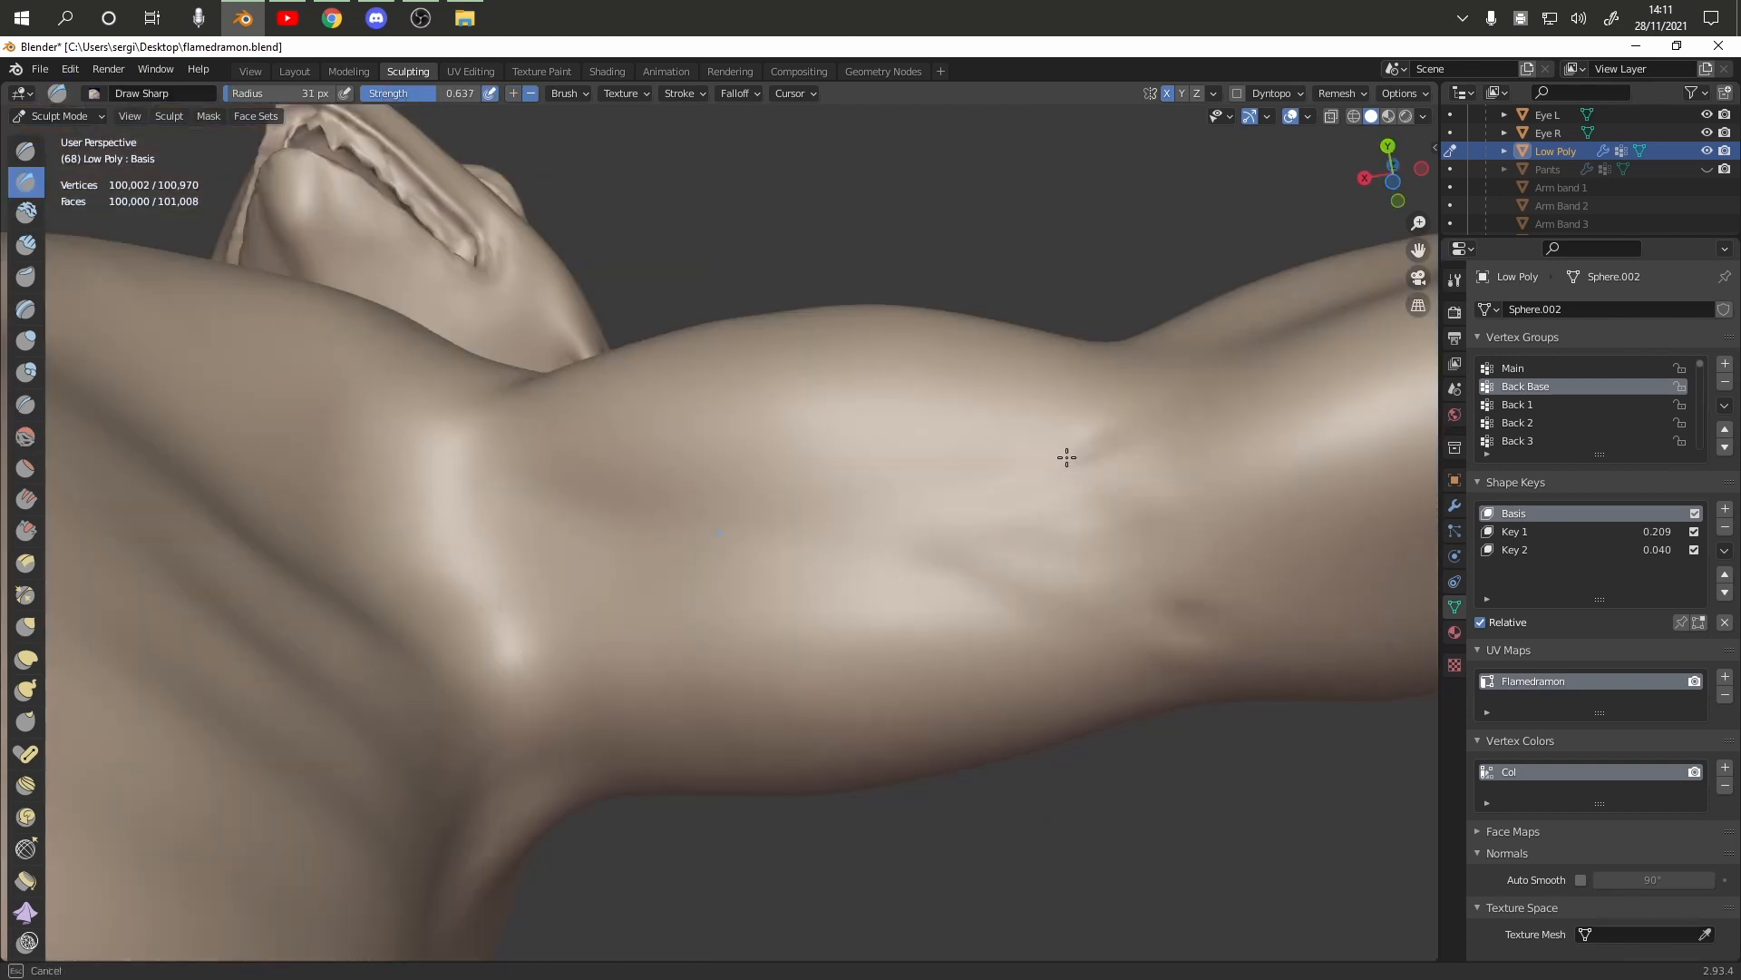
mouse_move(1065, 455)
left_mouse_down()
mouse_move(886, 517)
mouse_move(655, 515)
left_mouse_up()
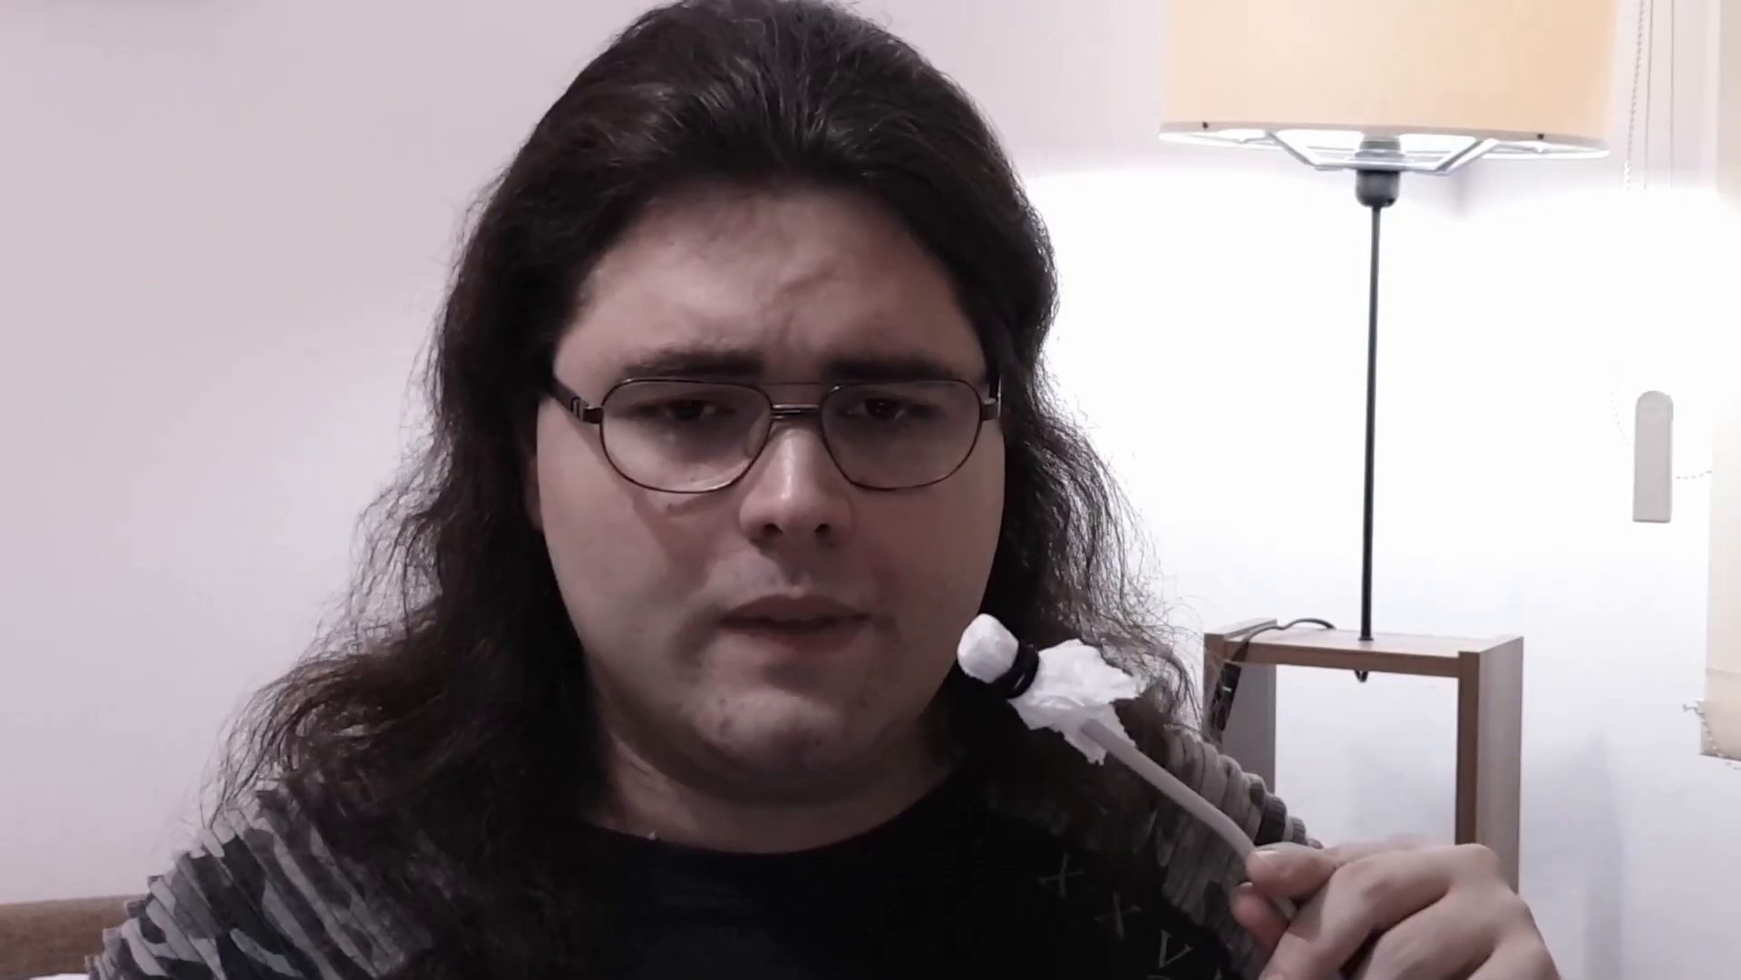
Smooth the fingertips of the hand with a 55 px Smooth brush
mouse_move(458, 698)
left_mouse_down()
mouse_move(422, 715)
mouse_move(463, 655)
left_mouse_up()
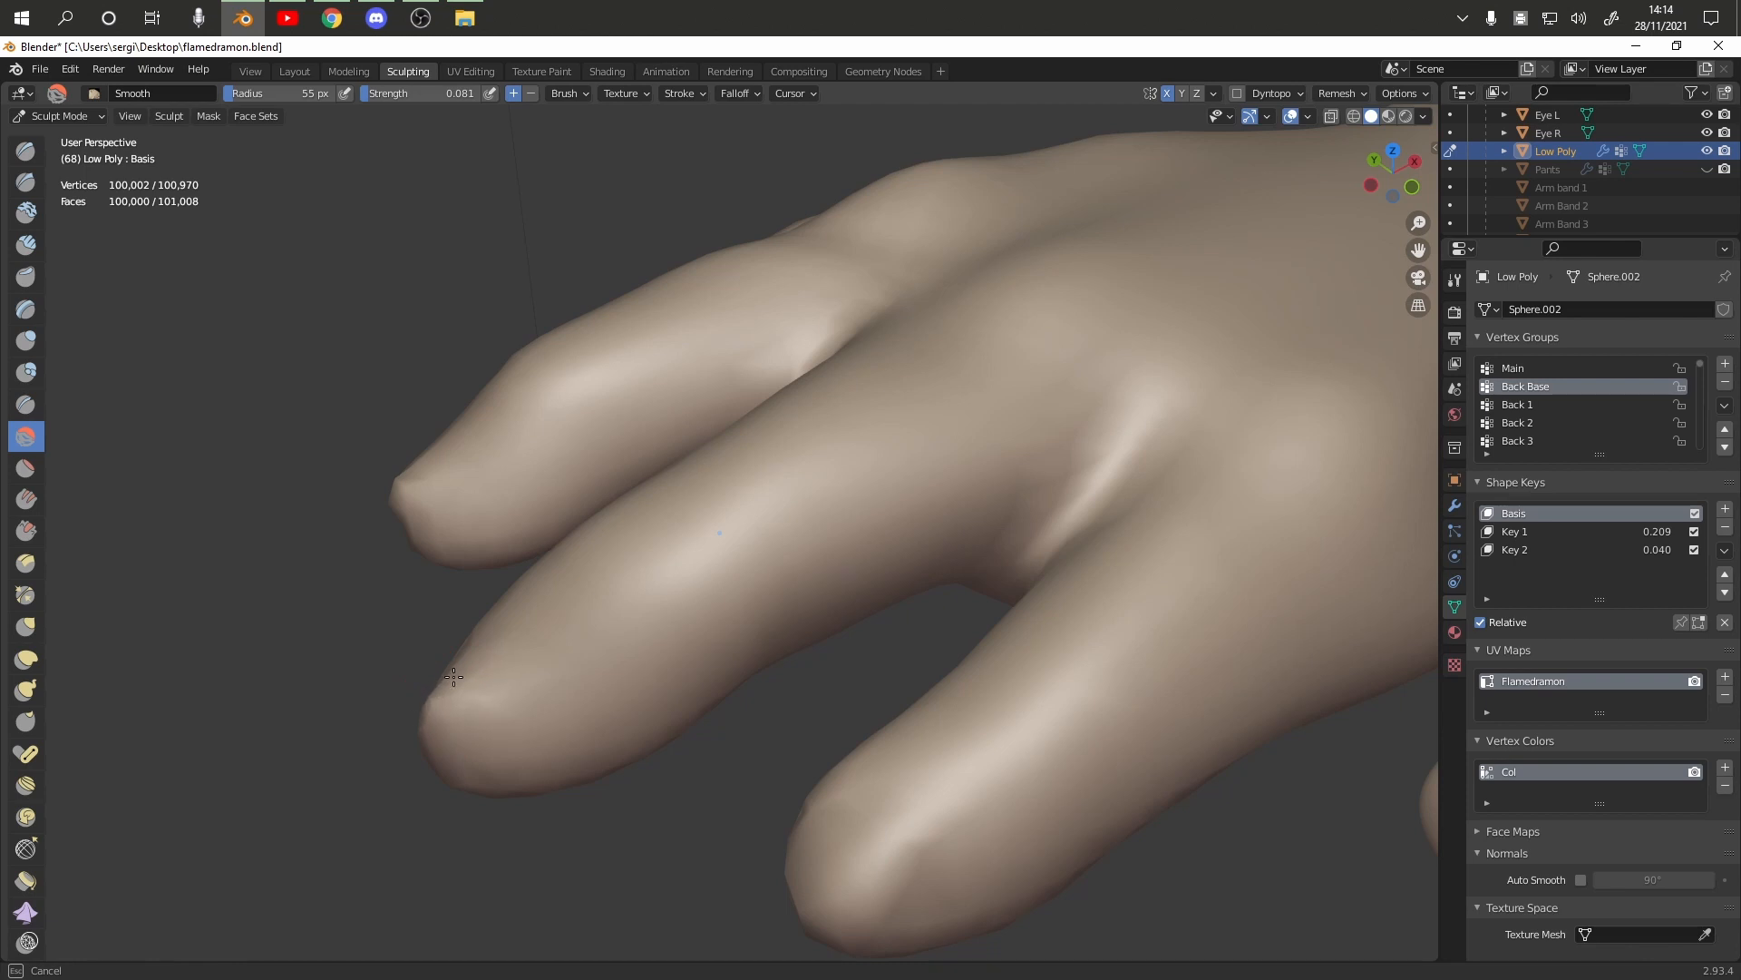
left_click_drag(898, 880, 789, 877)
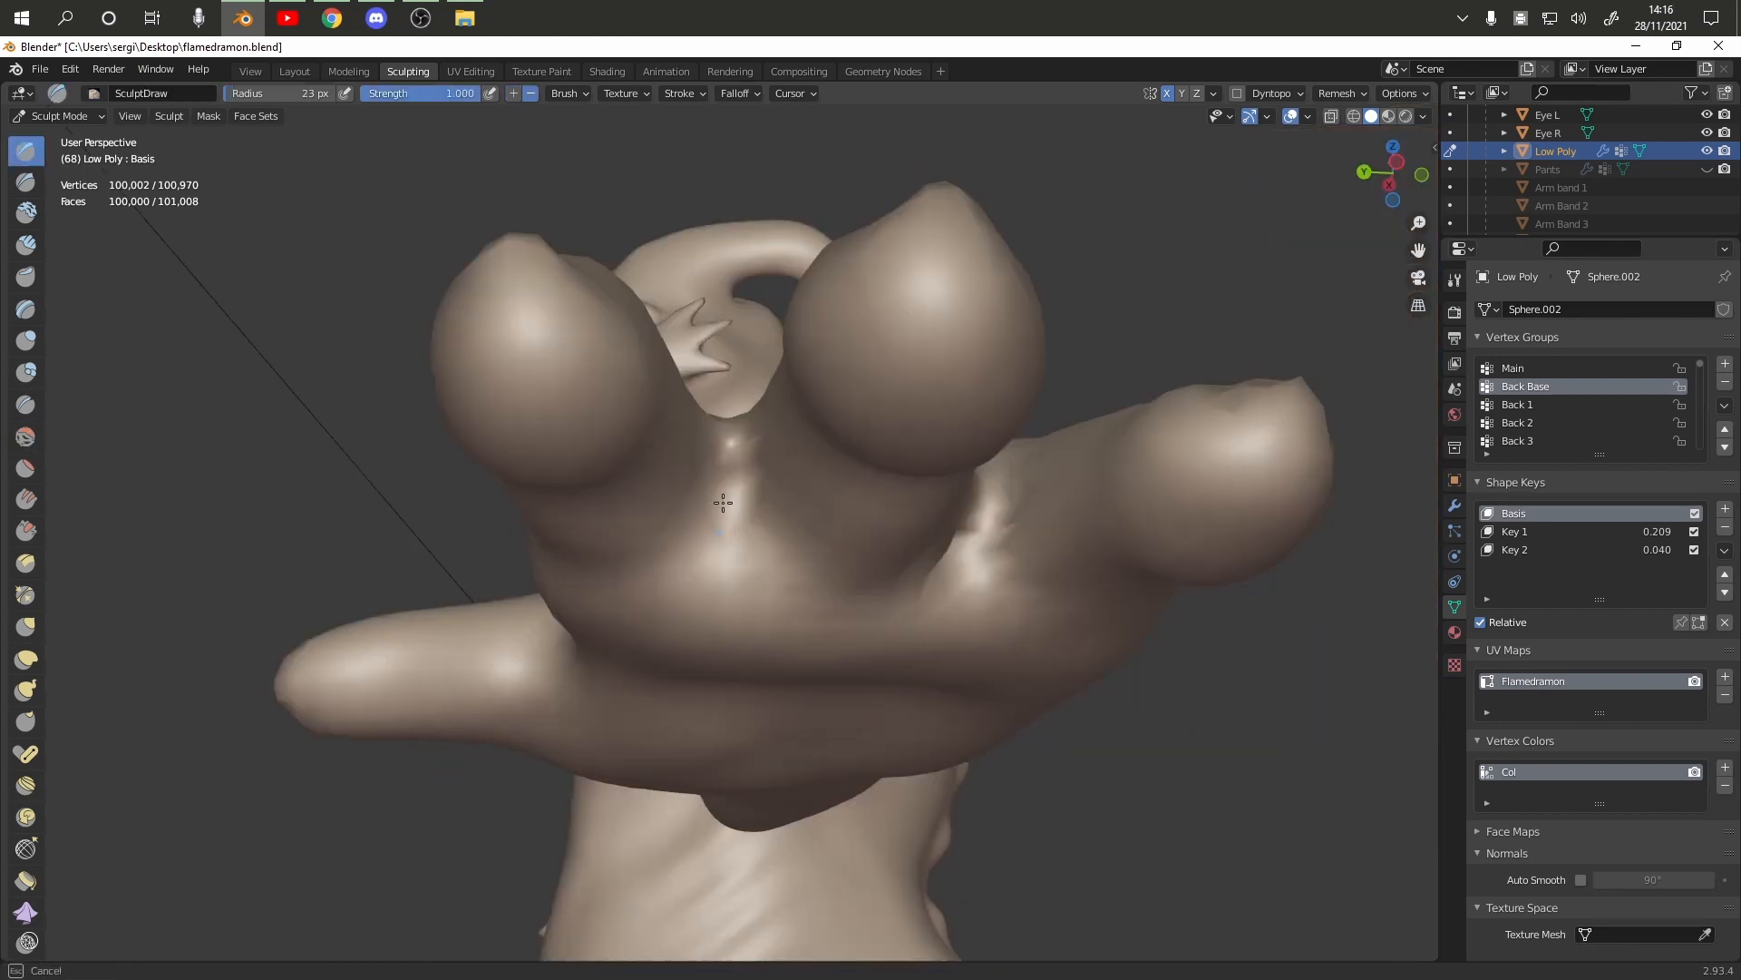
Sculpt the gaps between the fingers with a 23 px SculptDraw brush at full strength, and crease the palm with Draw Sharp
left_click_drag(727, 519, 730, 530)
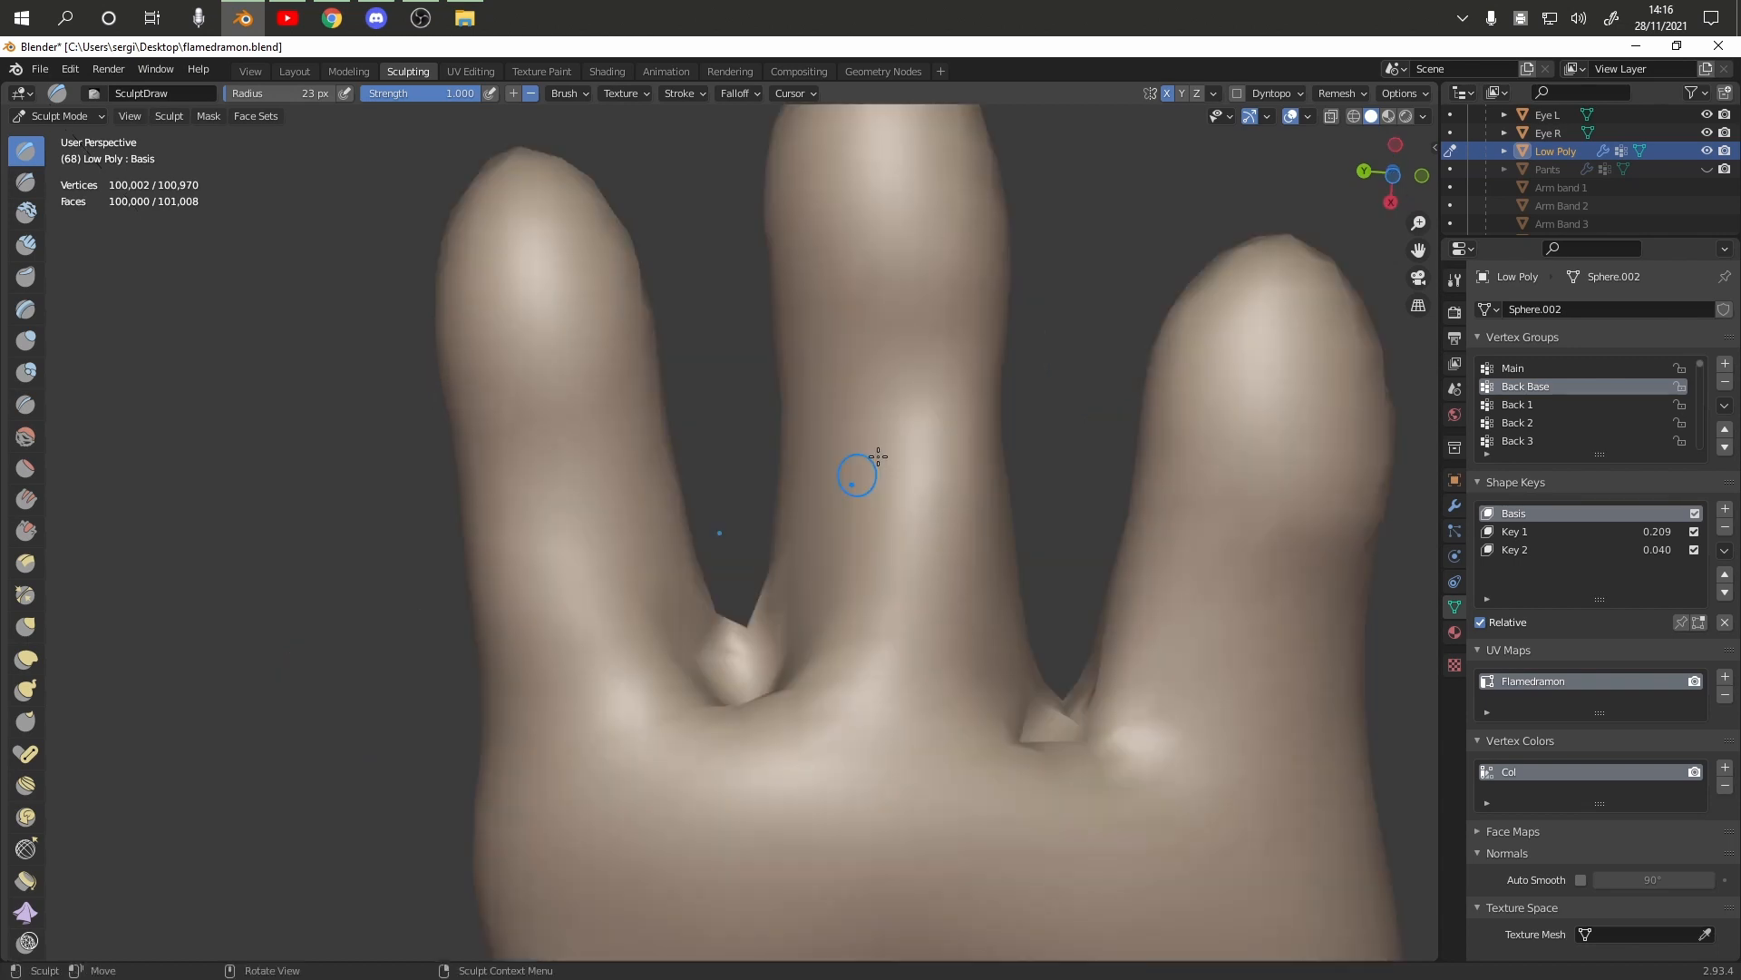
mouse_move(859, 466)
left_mouse_down()
mouse_move(1029, 465)
mouse_move(1270, 542)
left_mouse_up()
mouse_move(1125, 573)
left_mouse_down()
mouse_move(1178, 610)
mouse_move(1192, 658)
left_mouse_up()
left_click_drag(667, 430, 481, 433)
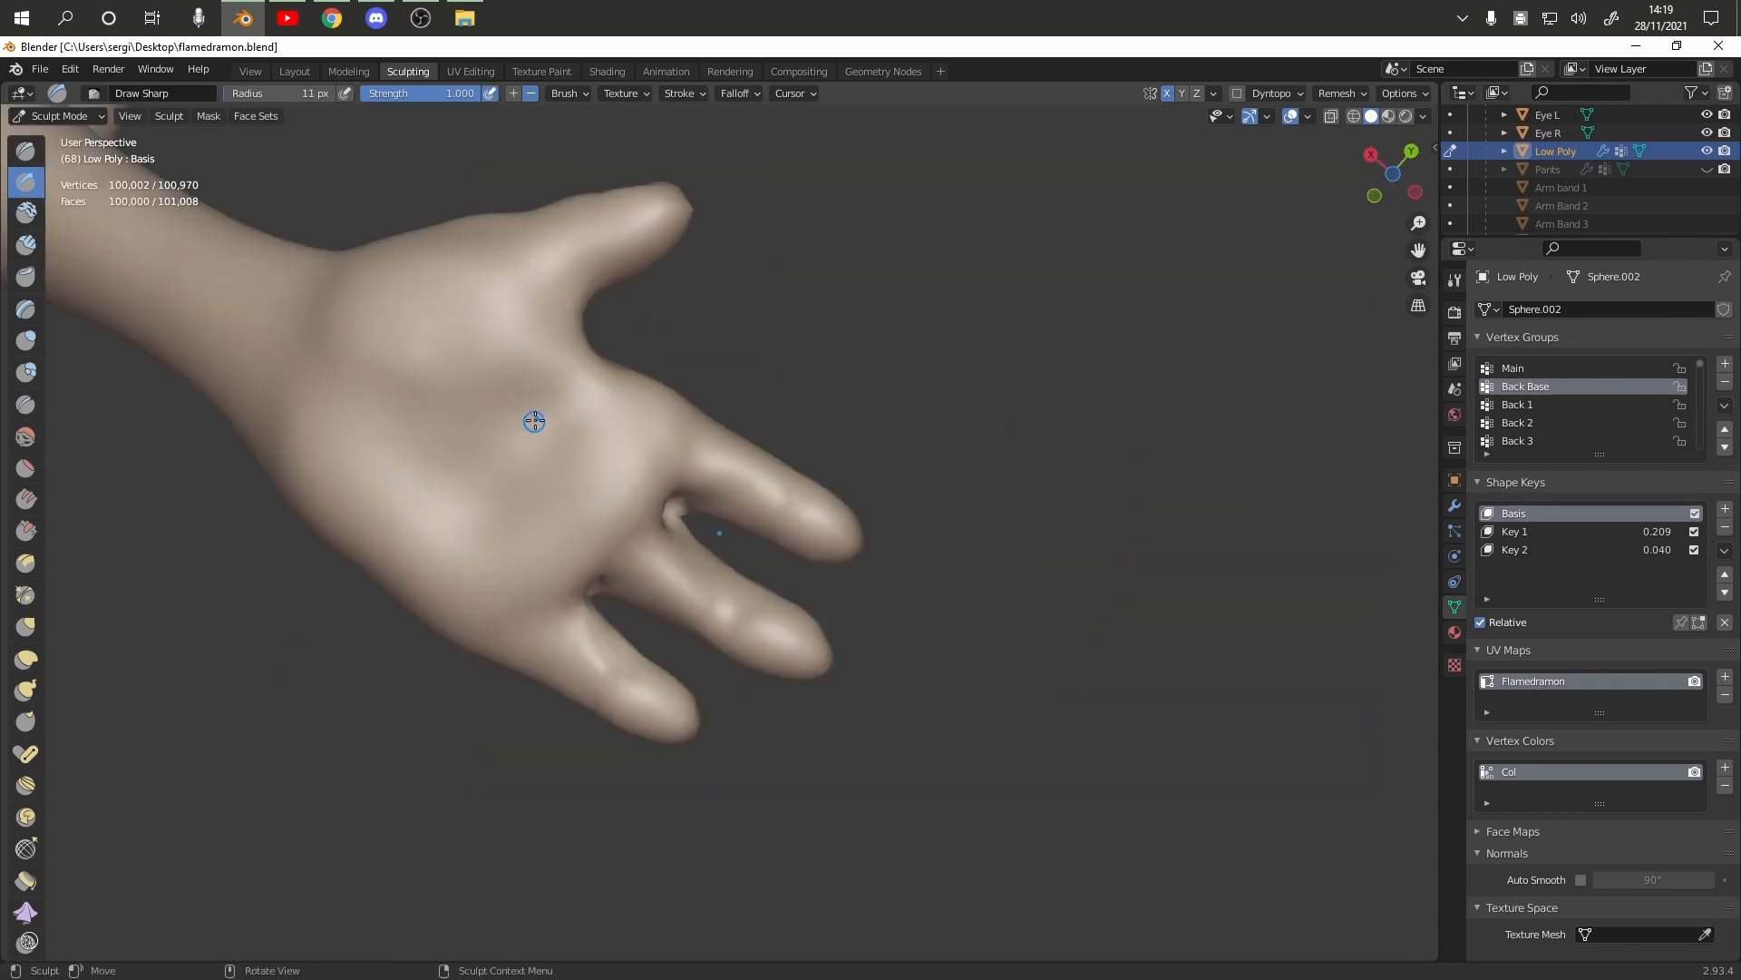
mouse_move(427, 478)
left_mouse_down()
mouse_move(536, 447)
mouse_move(532, 463)
left_mouse_up()
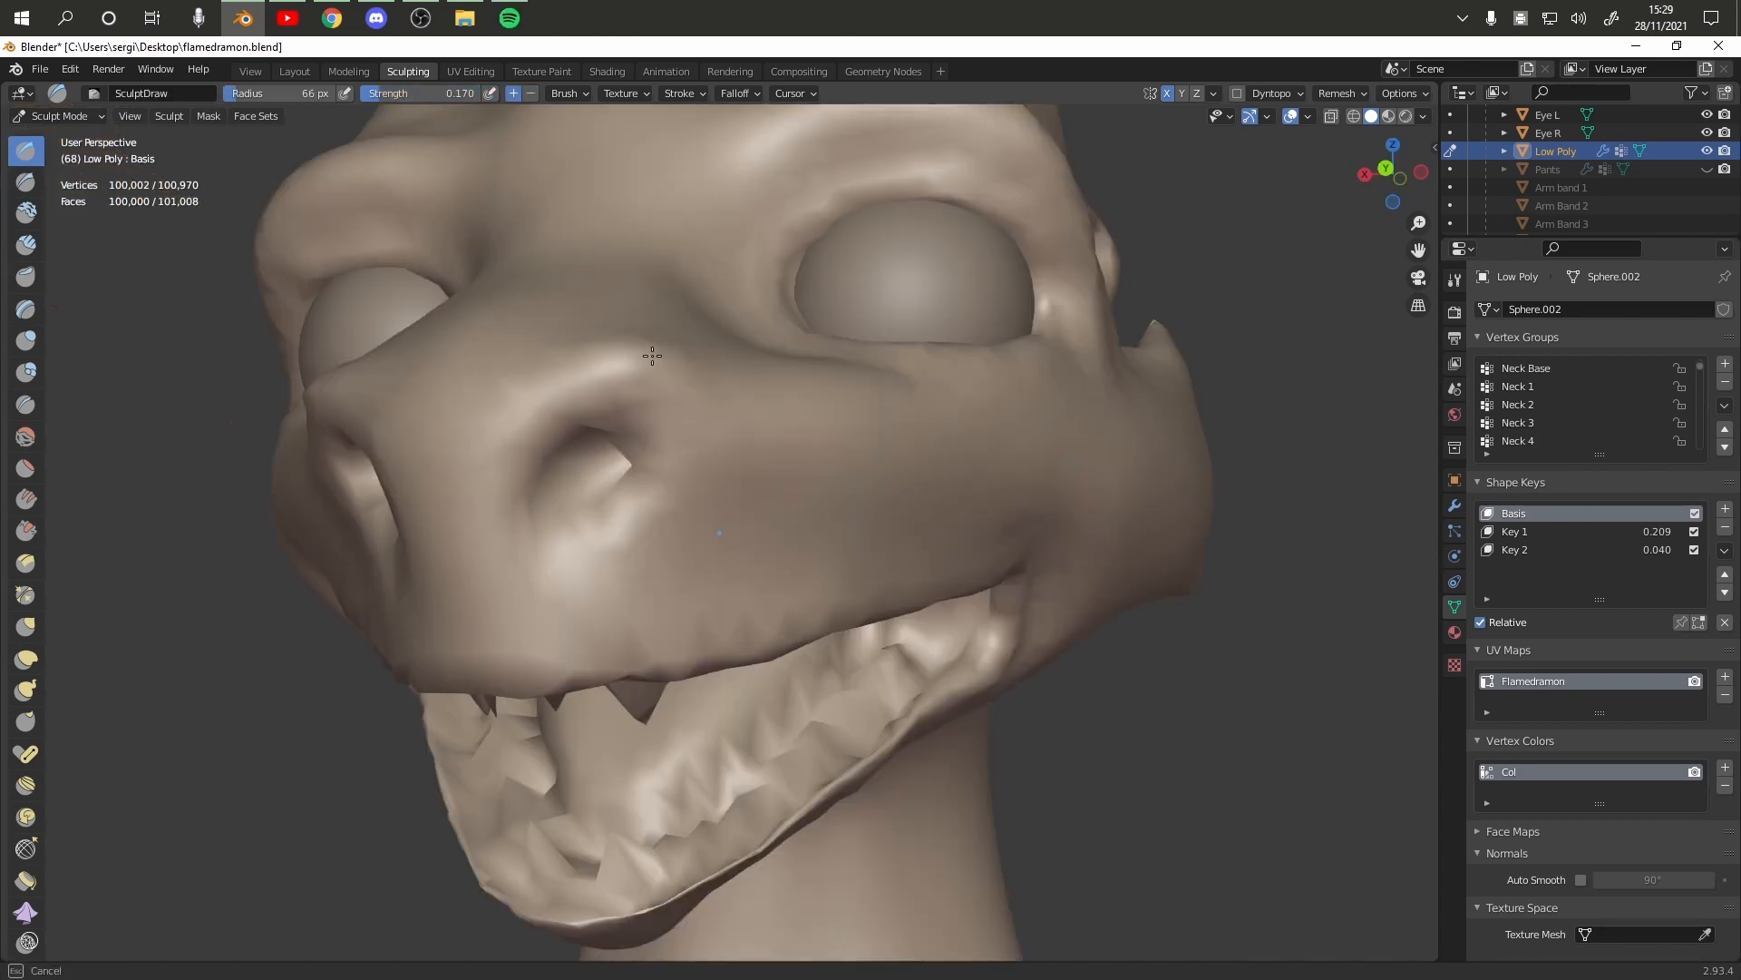
Build up the area above the nostril with SculptDraw, and reshape the snout with a 153 px Grab brush
left_click_drag(652, 356, 650, 352)
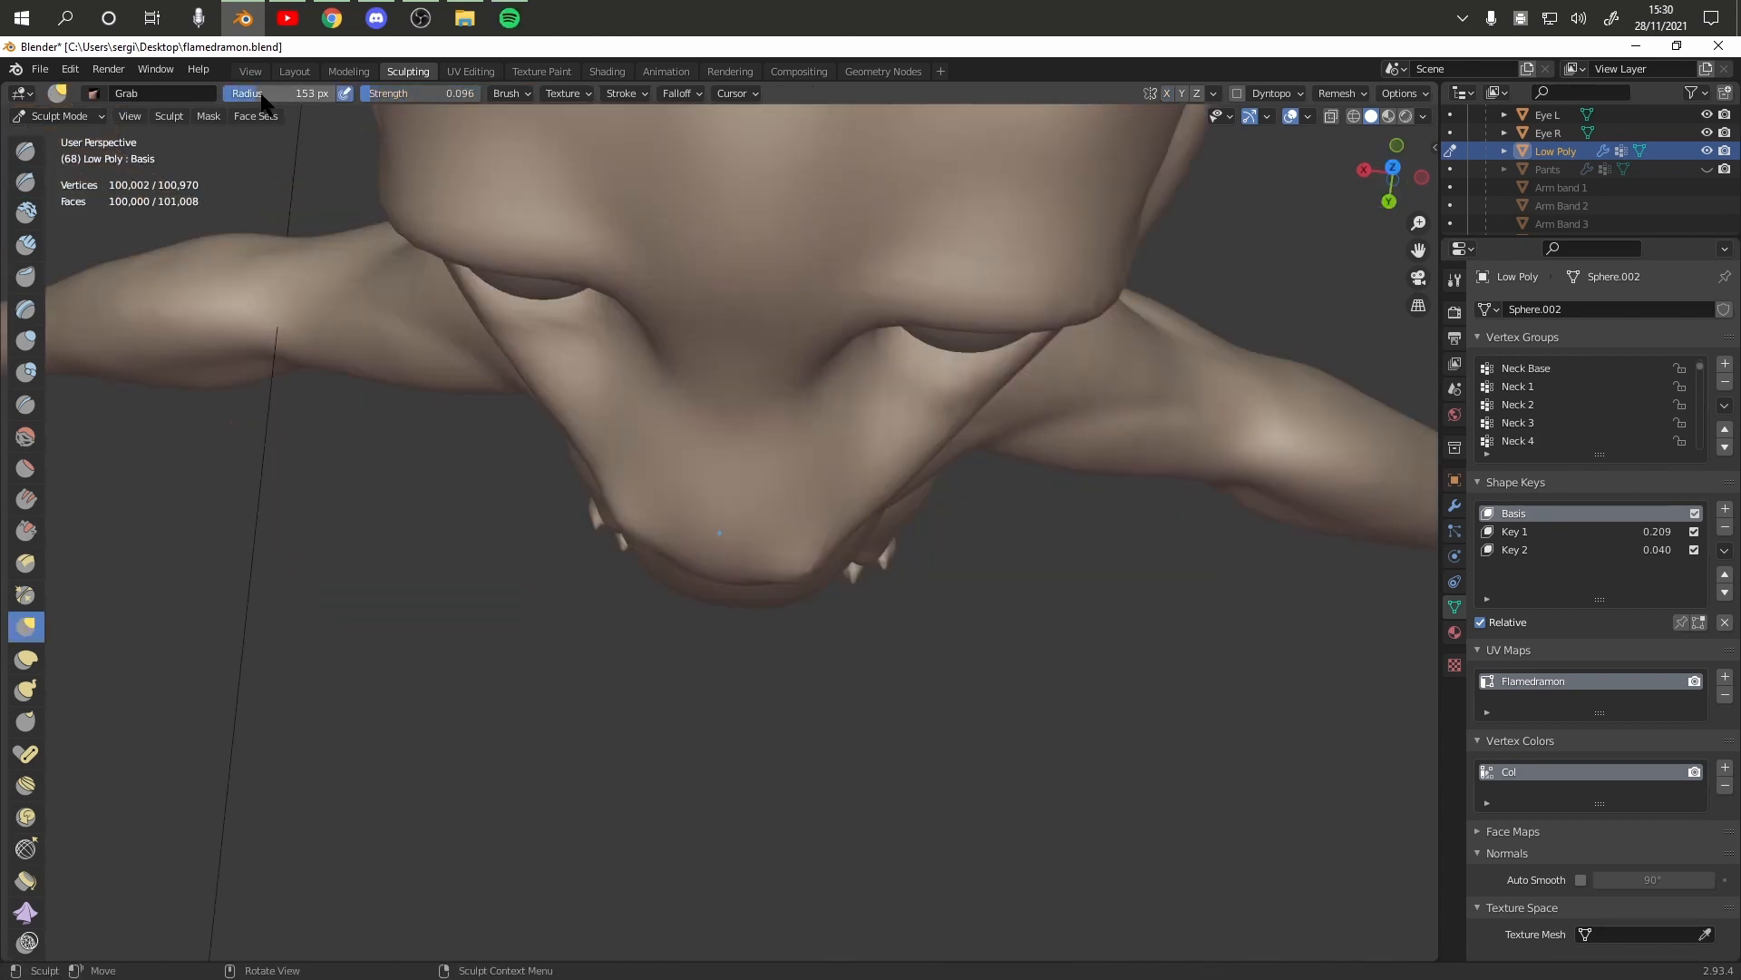
mouse_move(739, 517)
left_mouse_down()
mouse_move(739, 556)
mouse_move(778, 545)
mouse_move(799, 565)
mouse_move(871, 394)
left_mouse_up()
left_click_drag(632, 527, 635, 542)
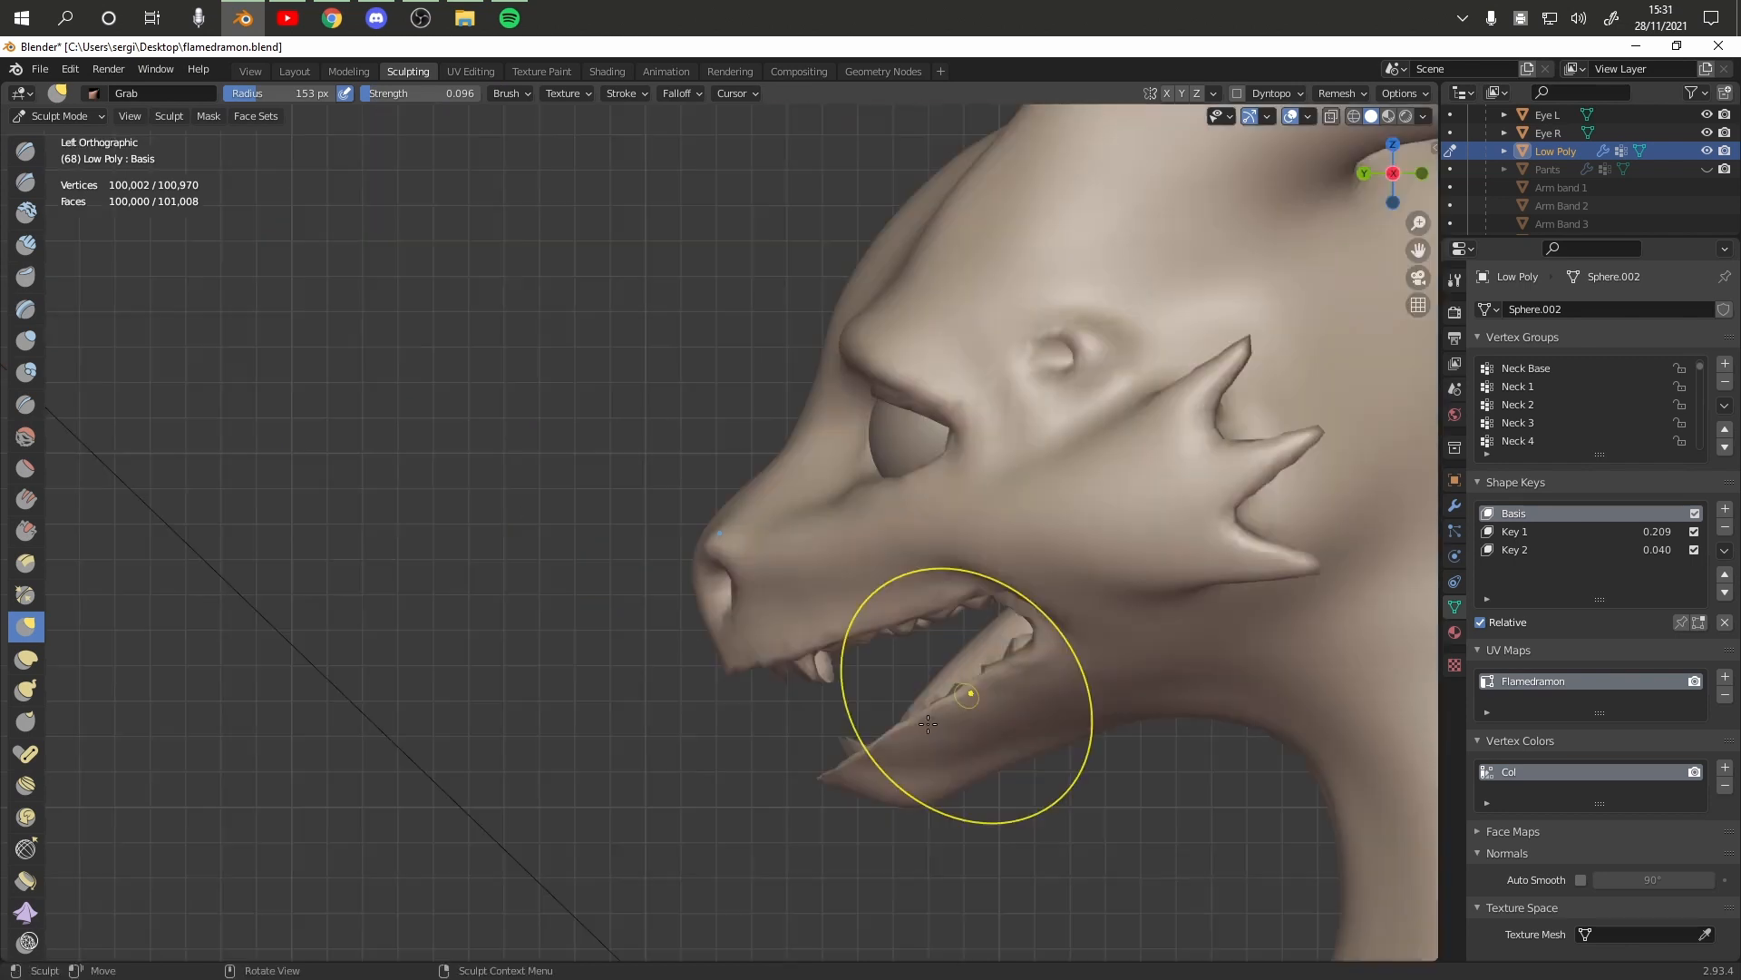
Reshape the lower jaw and the upper lip in side view with the 153 px Grab brush
left_click_drag(964, 696, 844, 780)
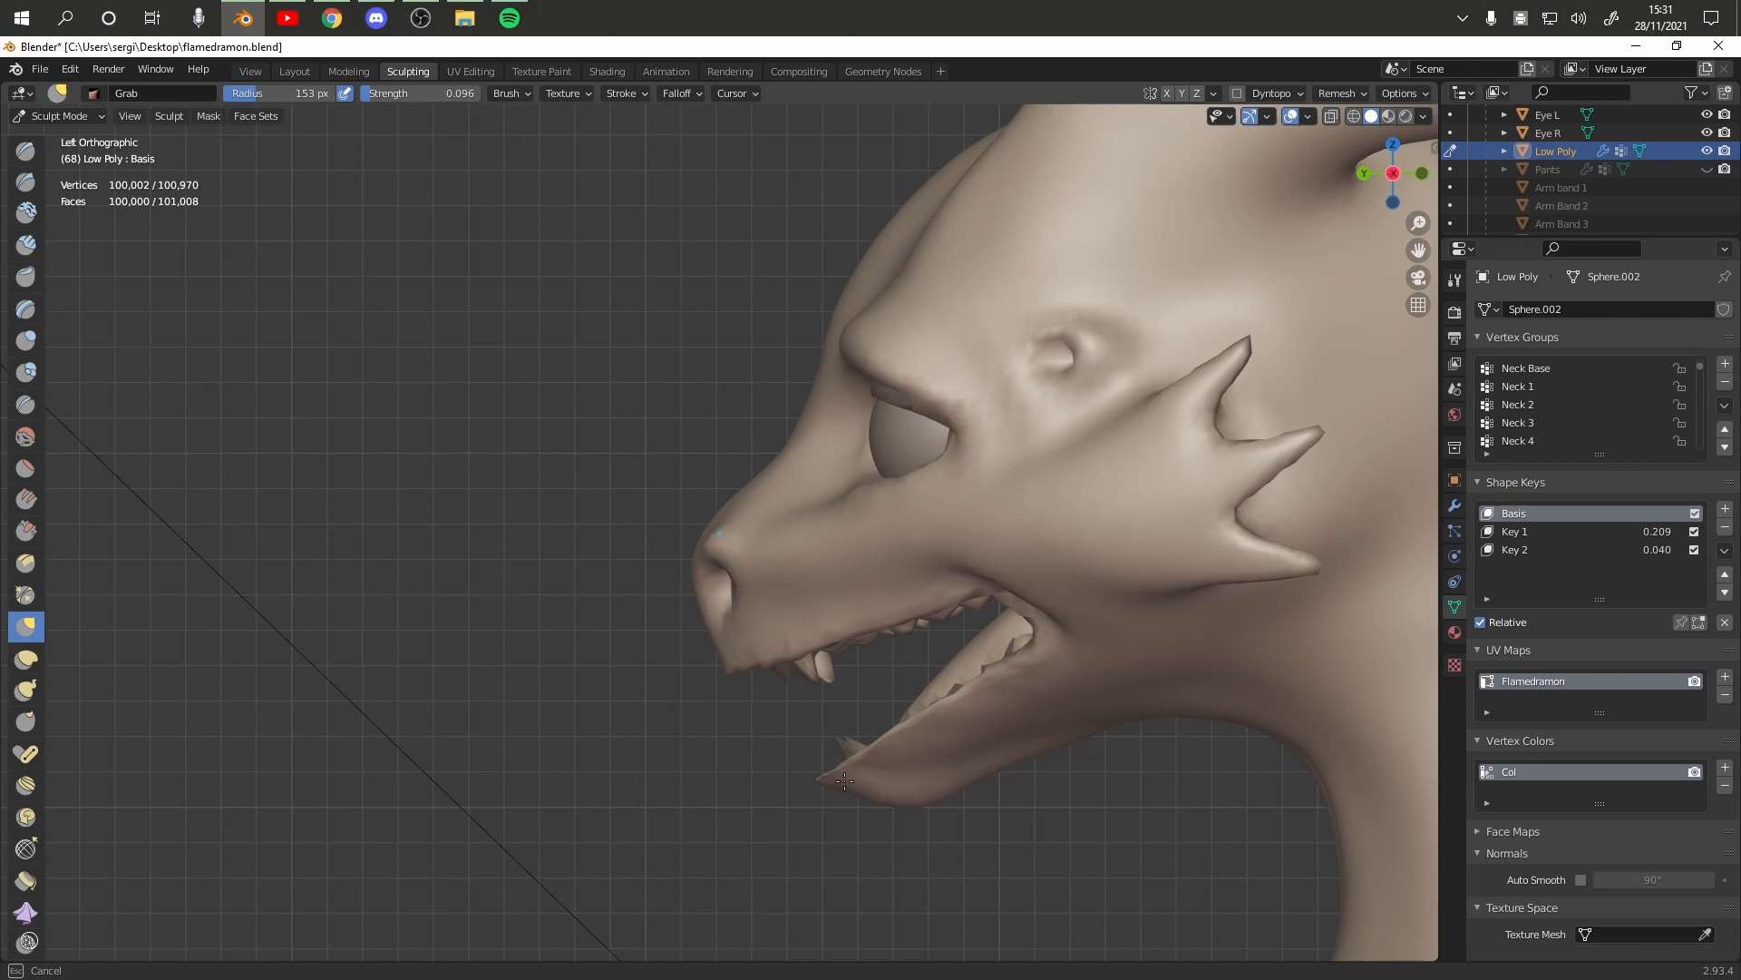
left_click_drag(943, 733, 953, 715)
left_click_drag(952, 716, 974, 713)
mouse_move(759, 649)
left_mouse_down()
mouse_move(821, 646)
mouse_move(798, 594)
mouse_move(992, 556)
left_mouse_up()
Define the upper lip line with a 20 px SculptDraw brush at strength 0.689
key("f")
left_click(868, 603)
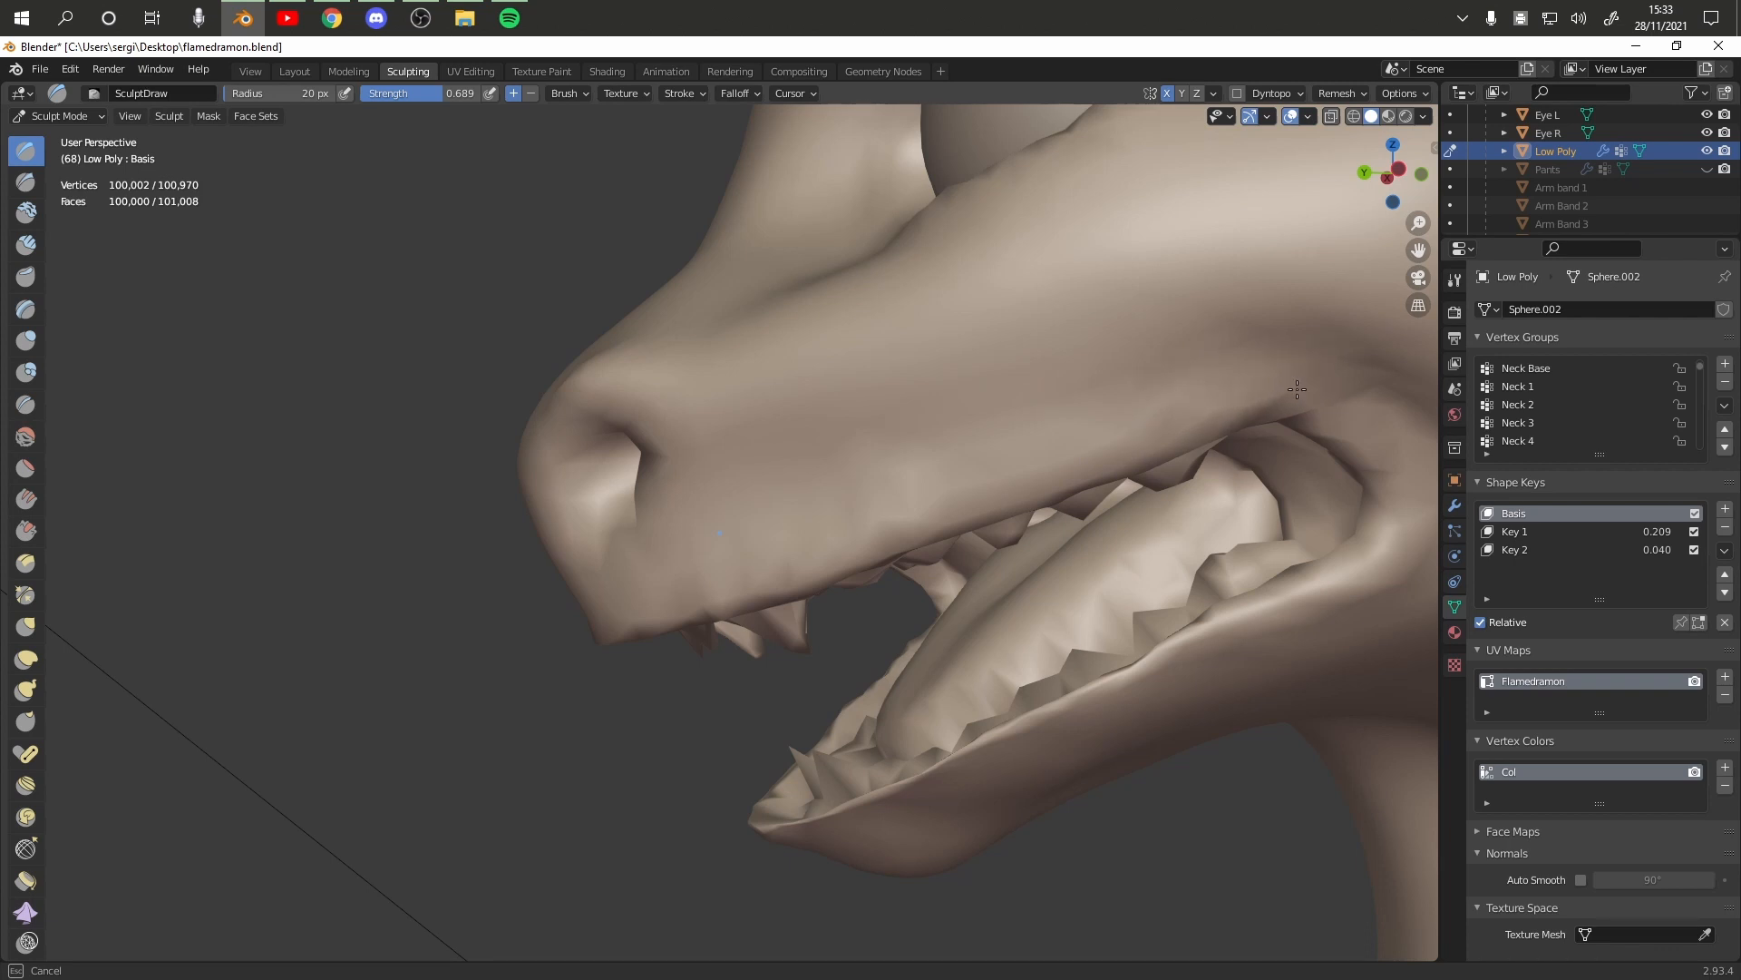
middle_click_drag(1297, 389, 918, 696)
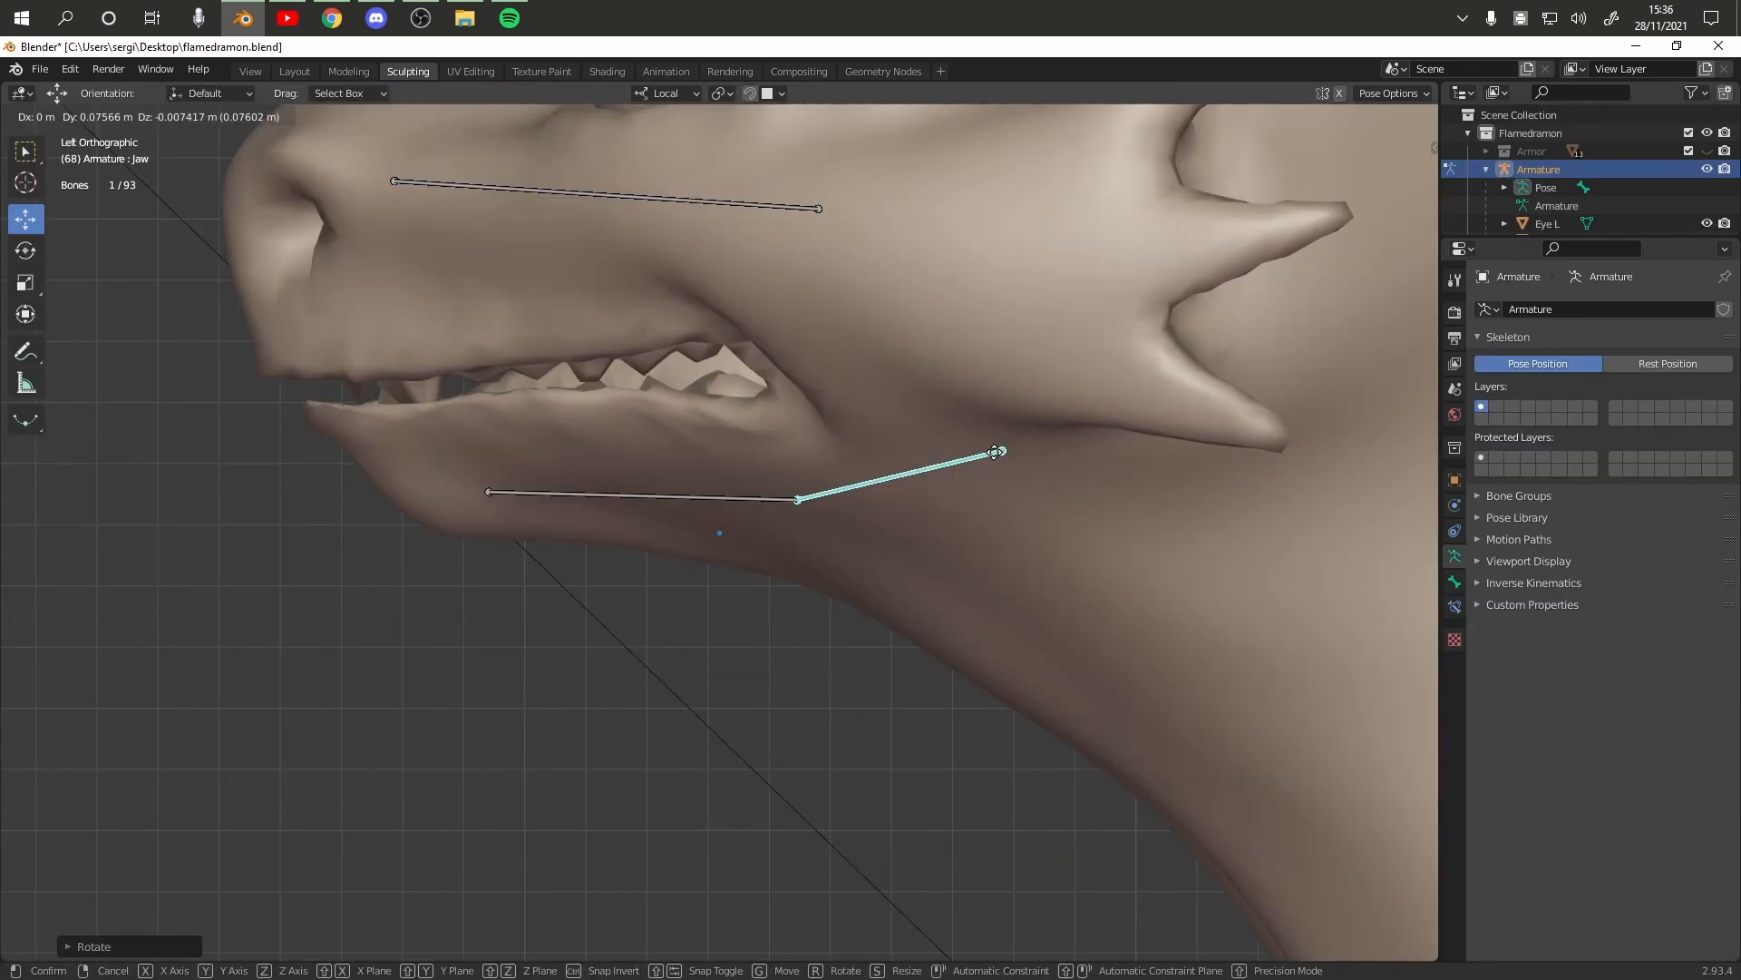
Adjust the Jaw bone's position for the closed mouth, and pull the upper lip edge upward with a 134 px Grab brush
left_click_drag(1002, 451, 979, 441)
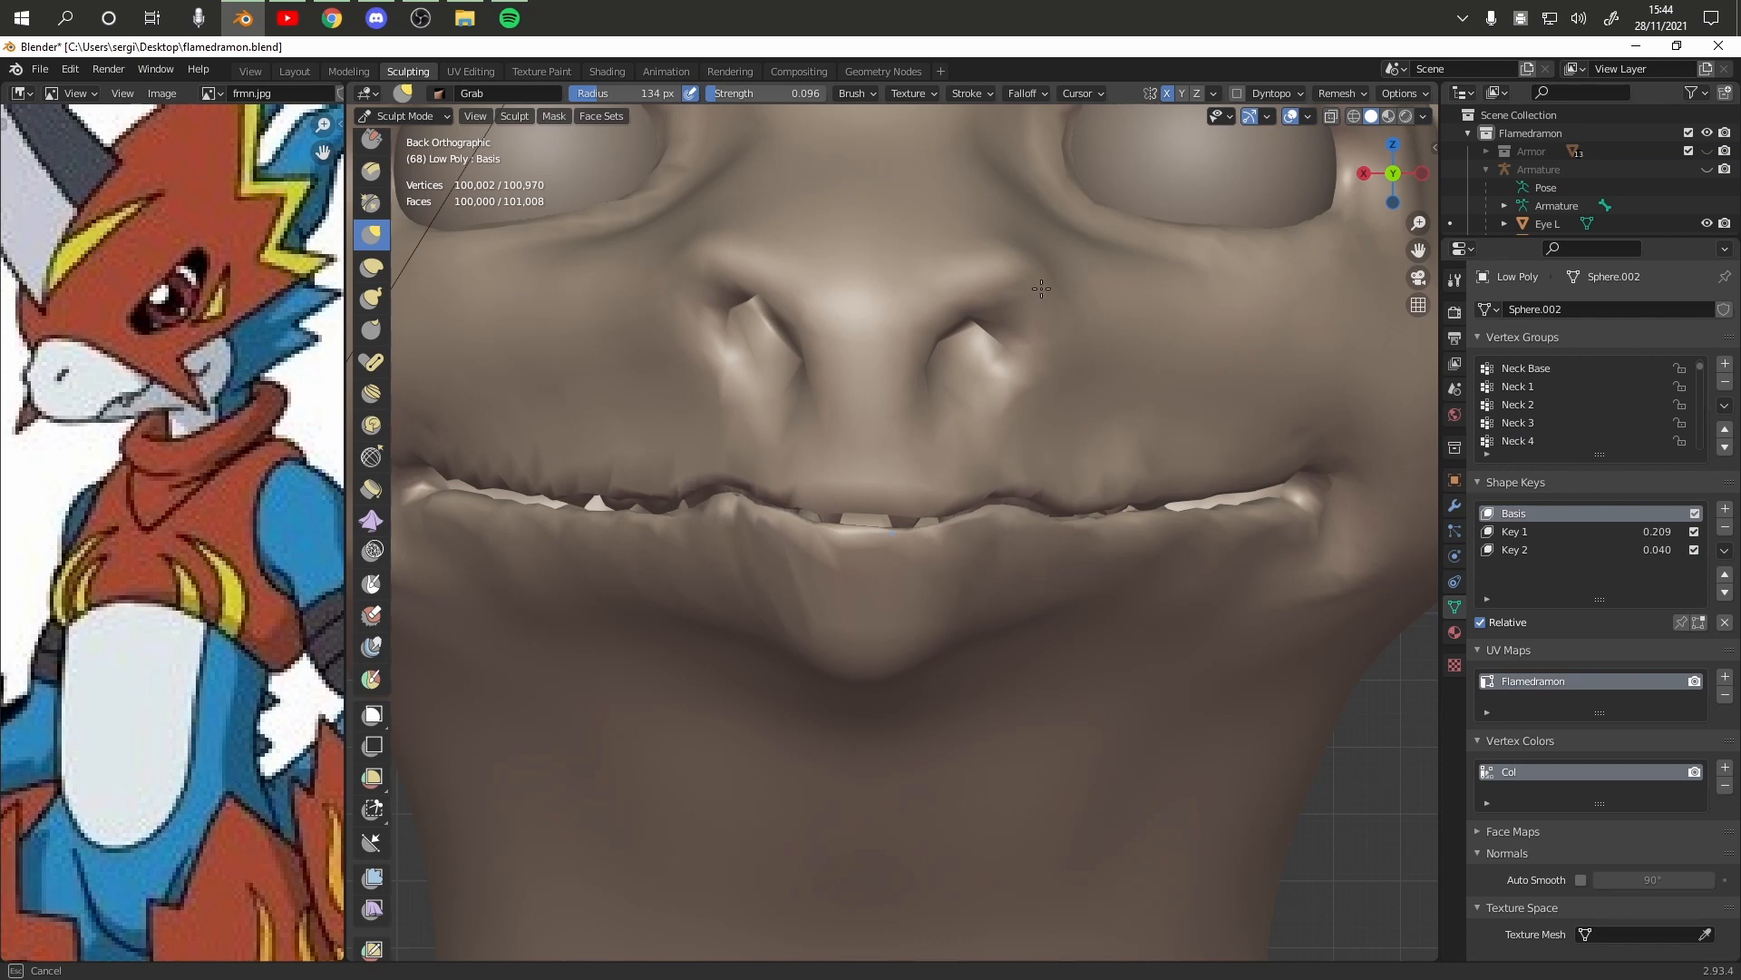
left_click_drag(1042, 288, 1042, 272)
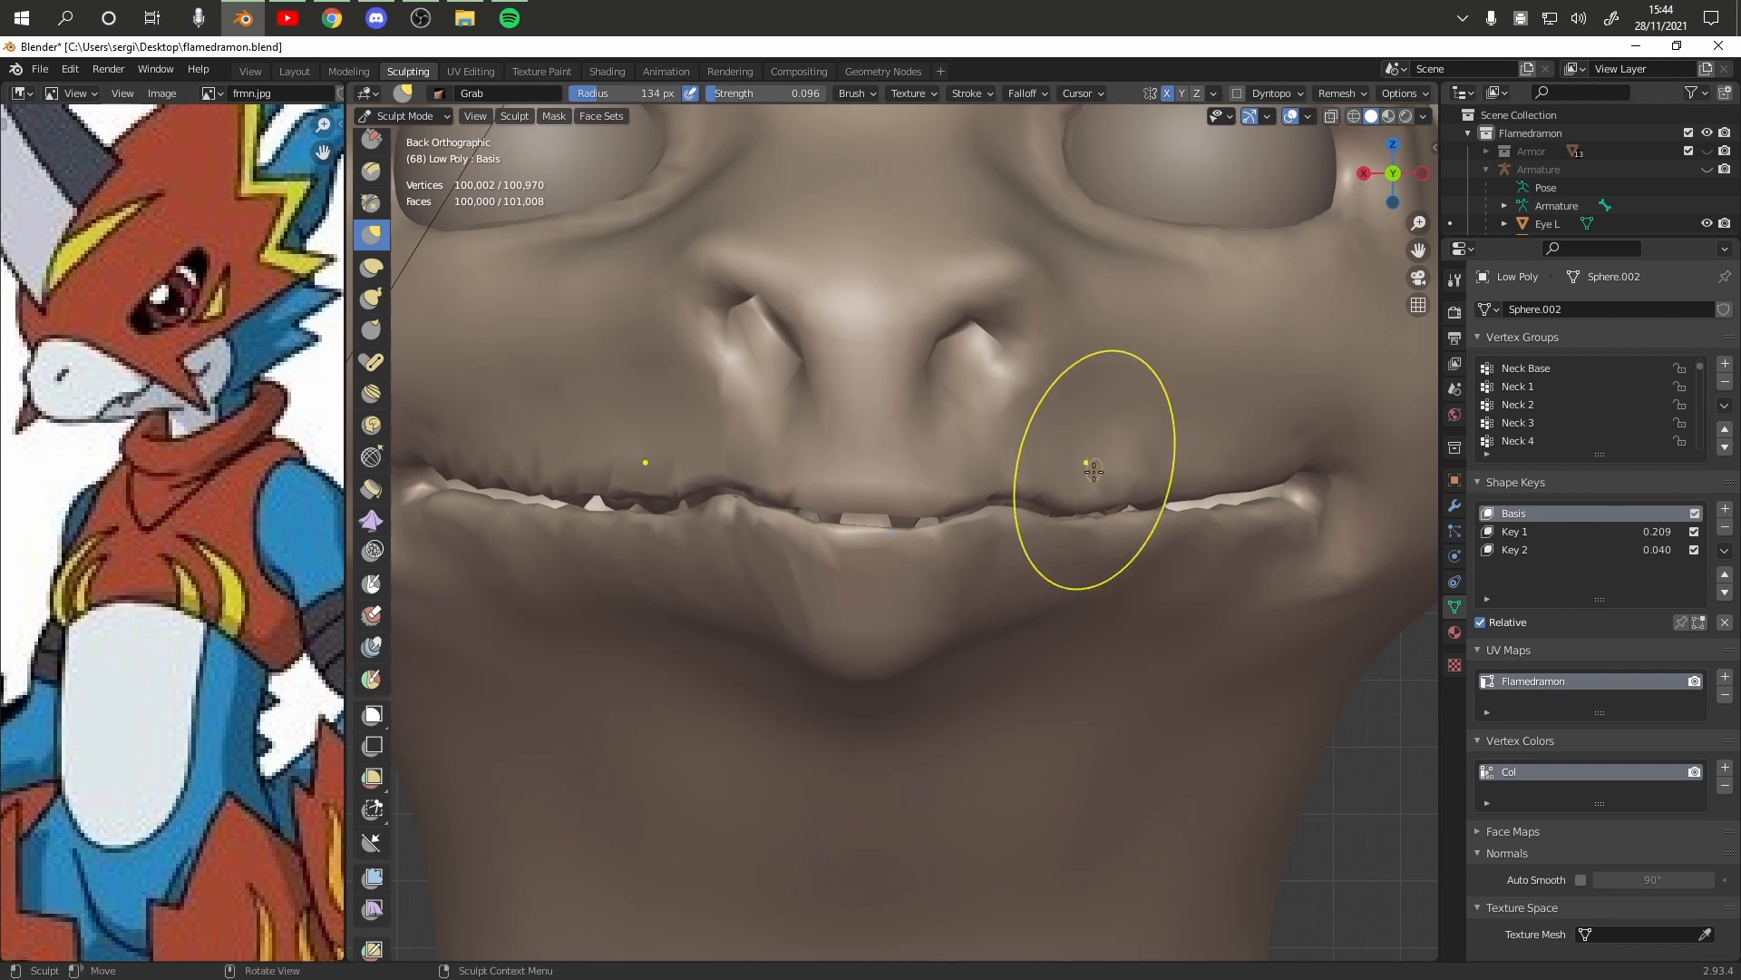
left_click_drag(1054, 506, 1066, 423)
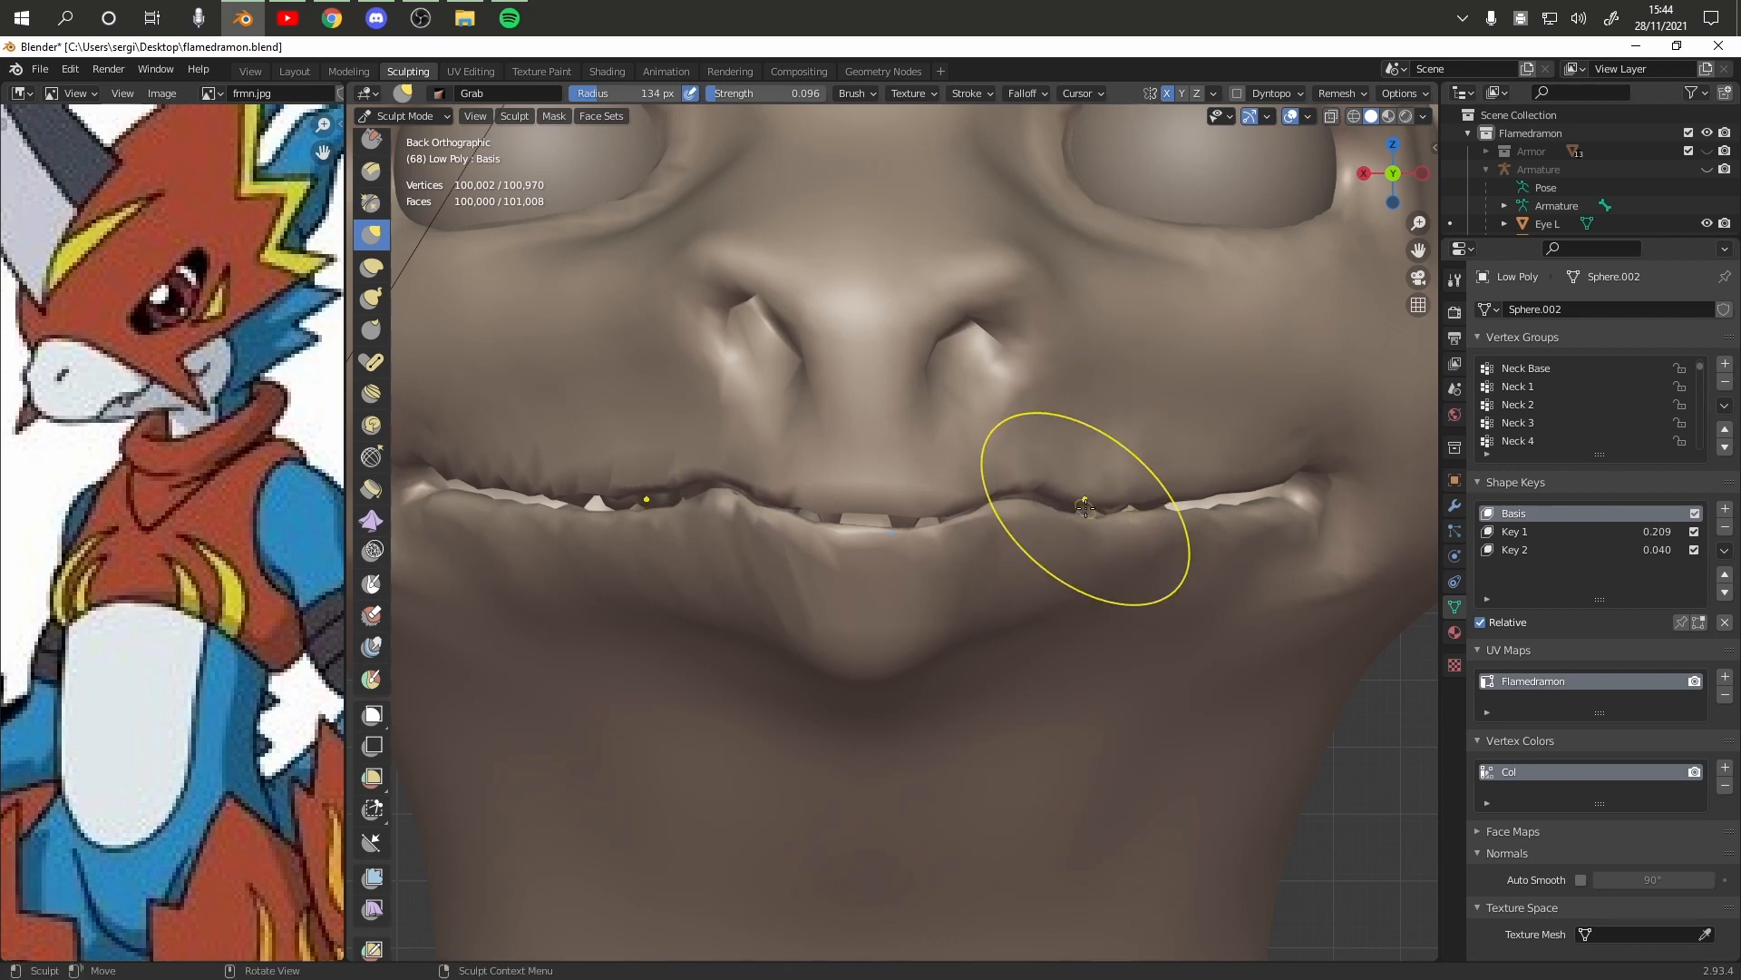
left_click_drag(1208, 488, 1206, 408)
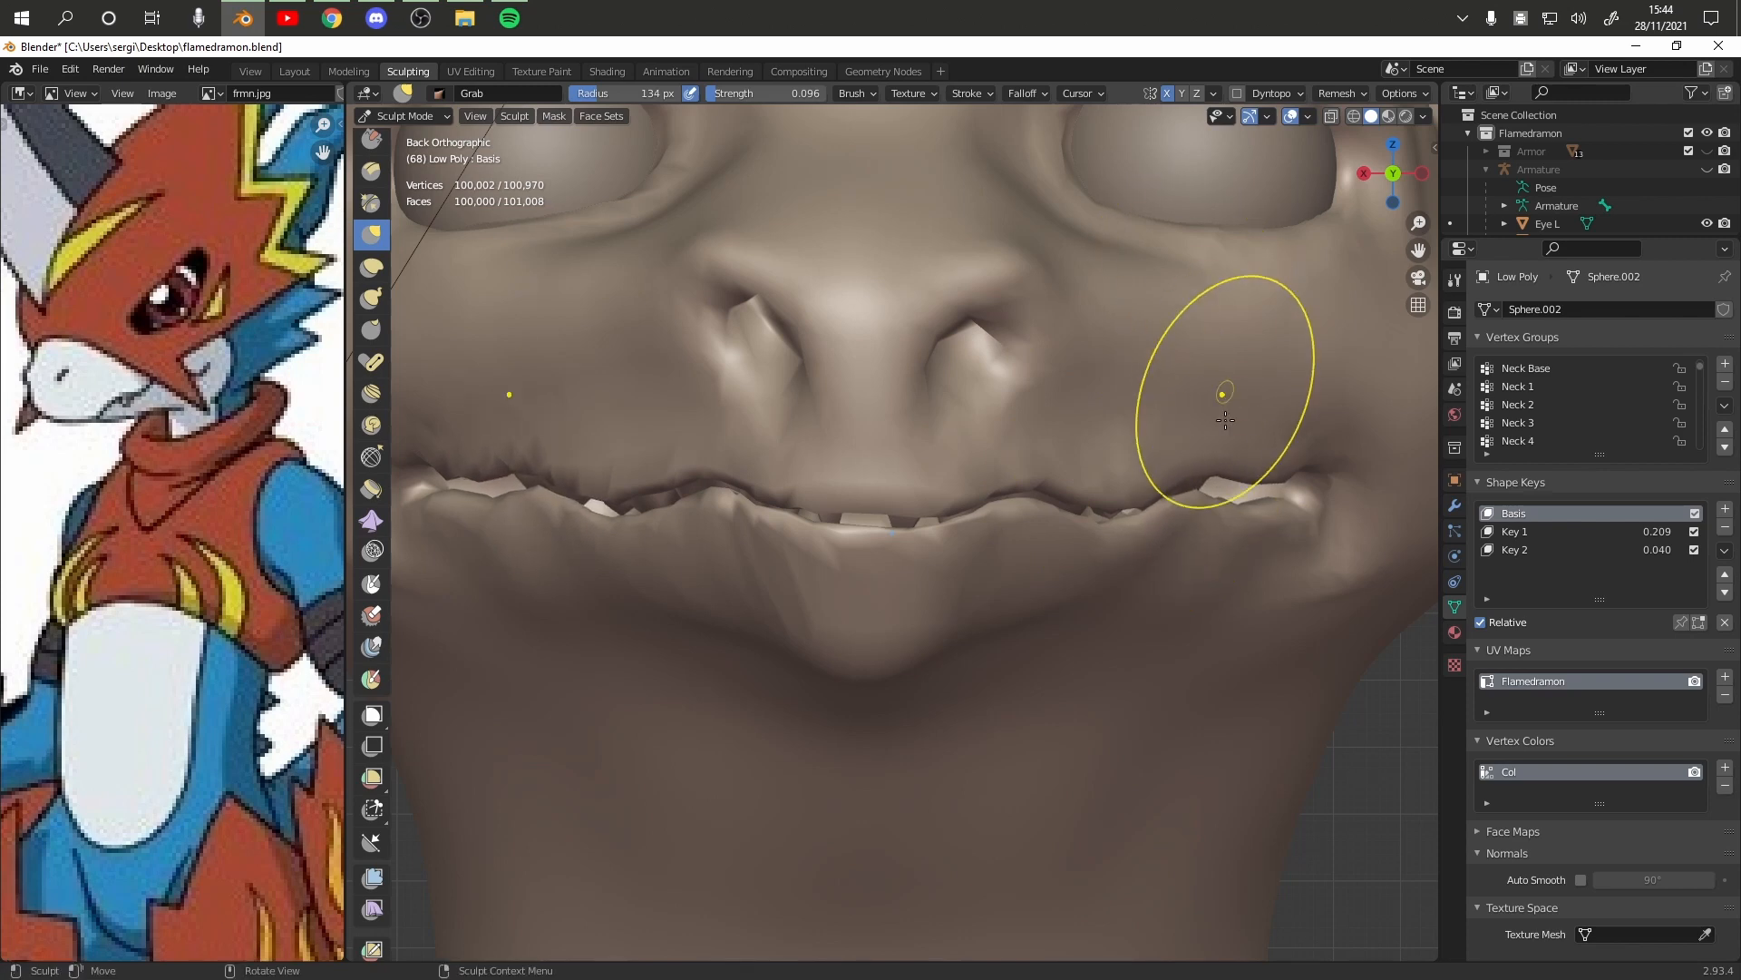
left_click_drag(1217, 467, 1216, 417)
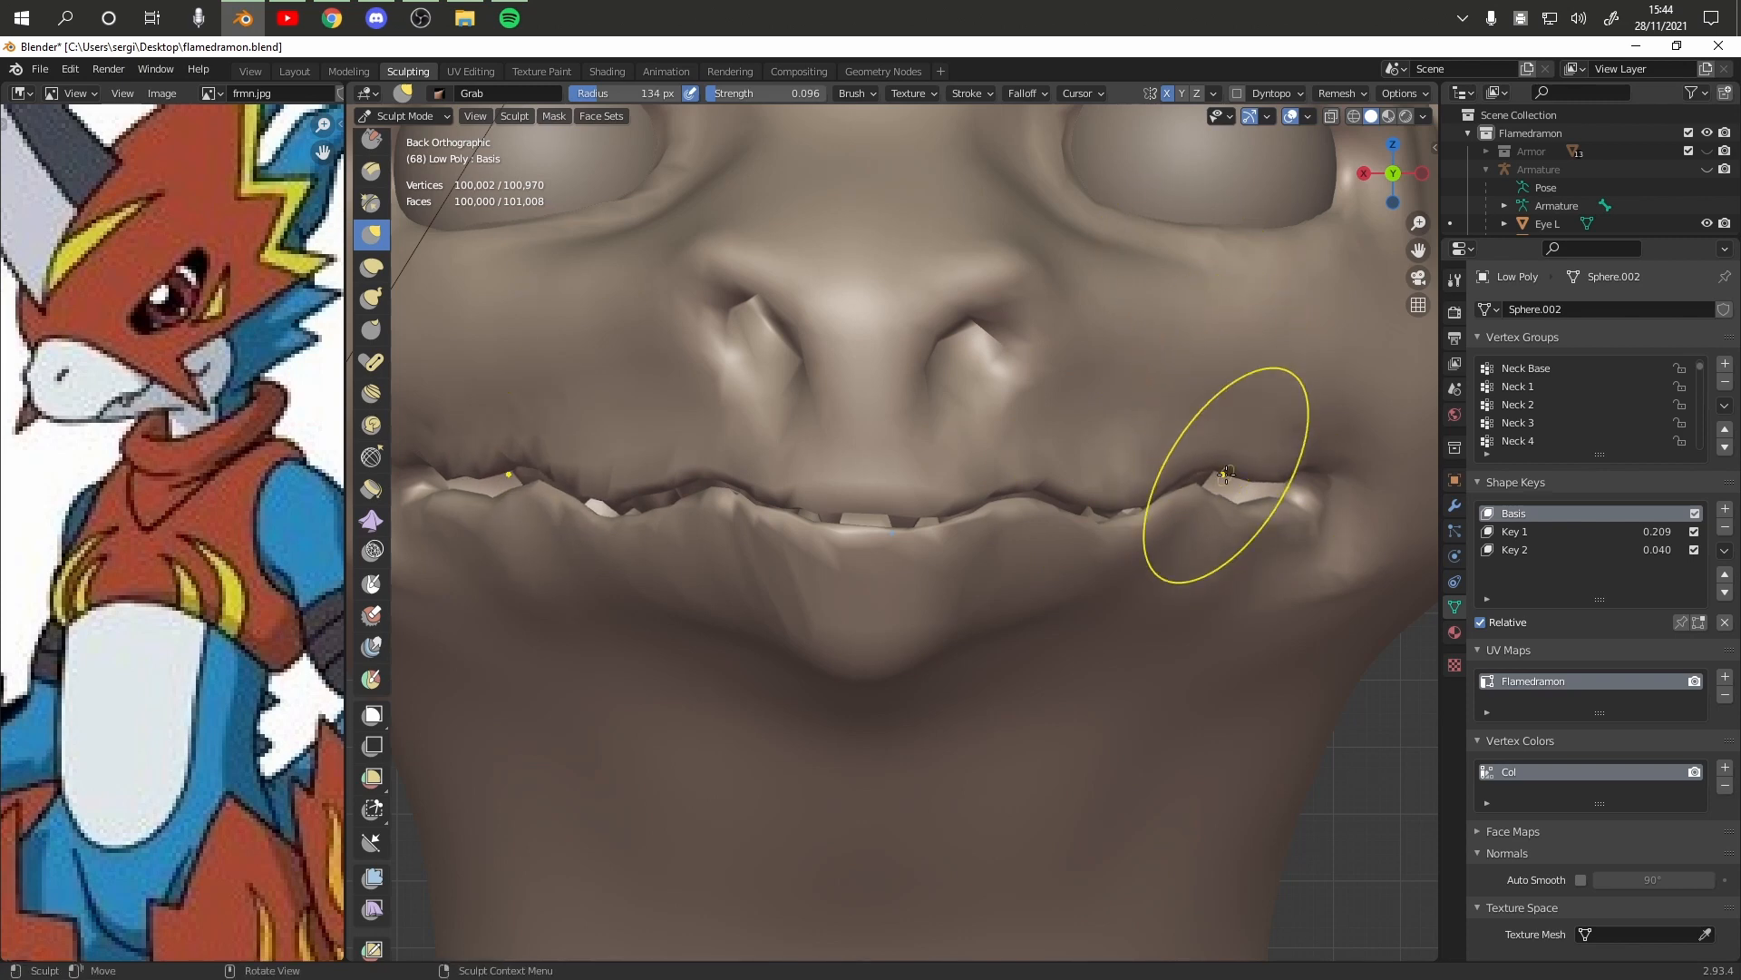
left_click_drag(1232, 479, 1236, 468)
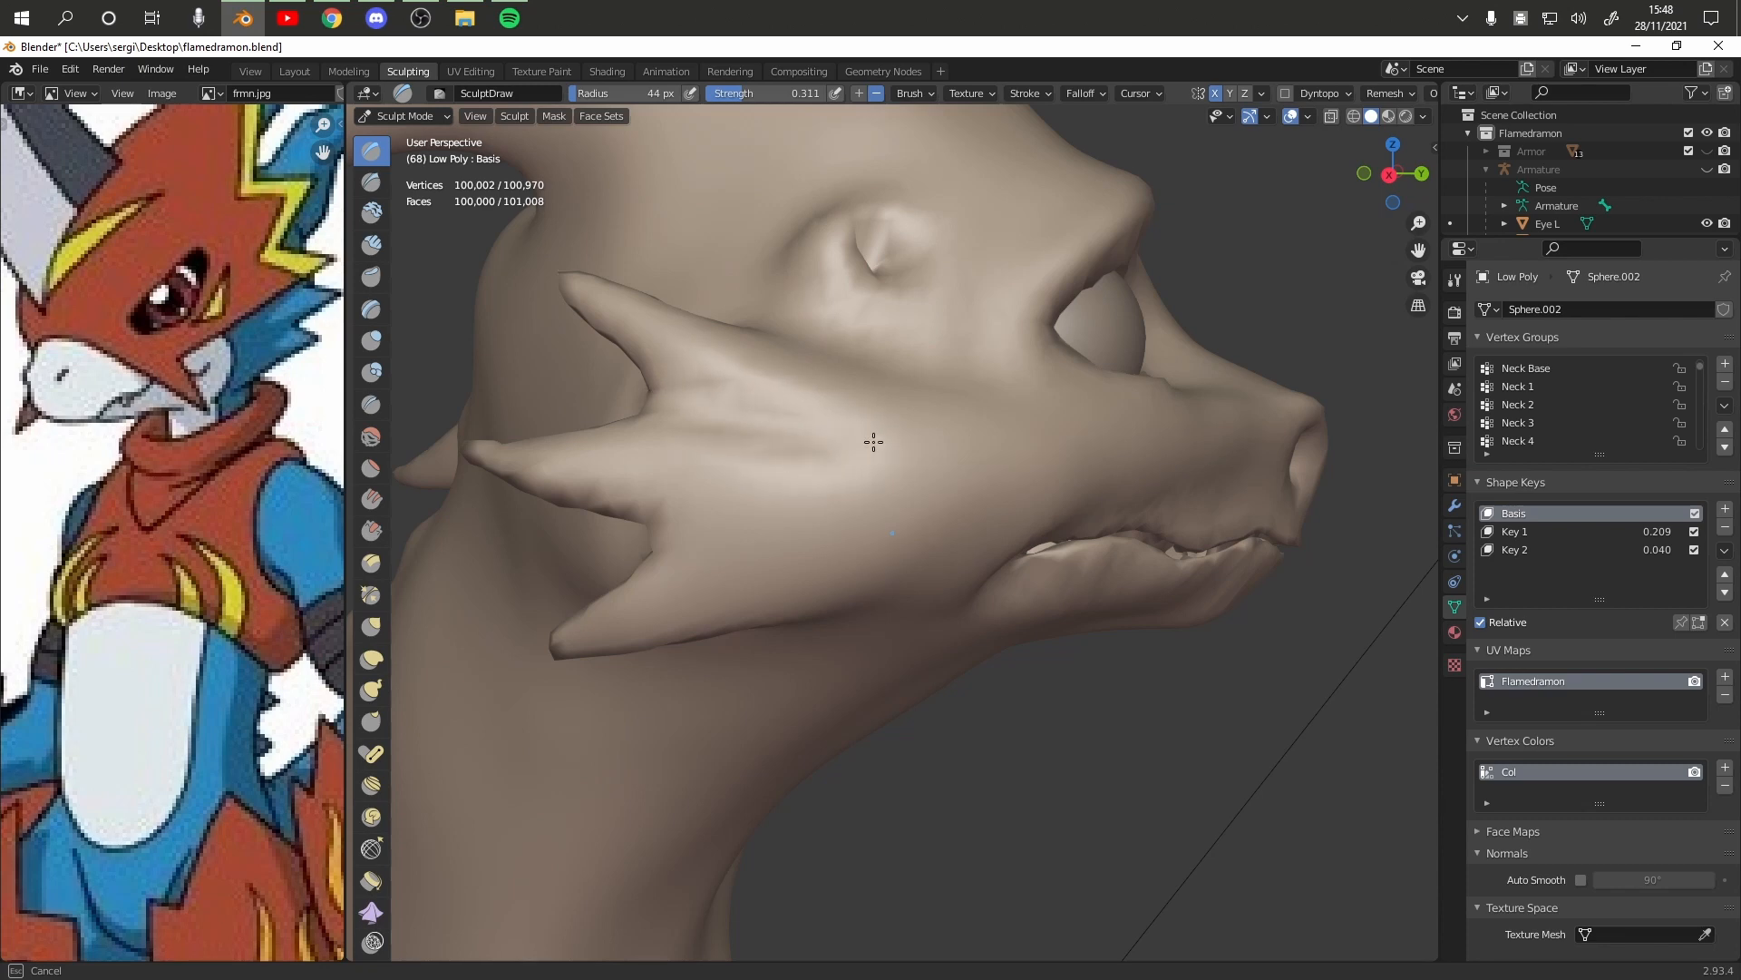
Carve grooves running into the cheek spikes with SculptDraw, smooth them, and build up the ridges on the cheek
left_click_drag(862, 445, 918, 456)
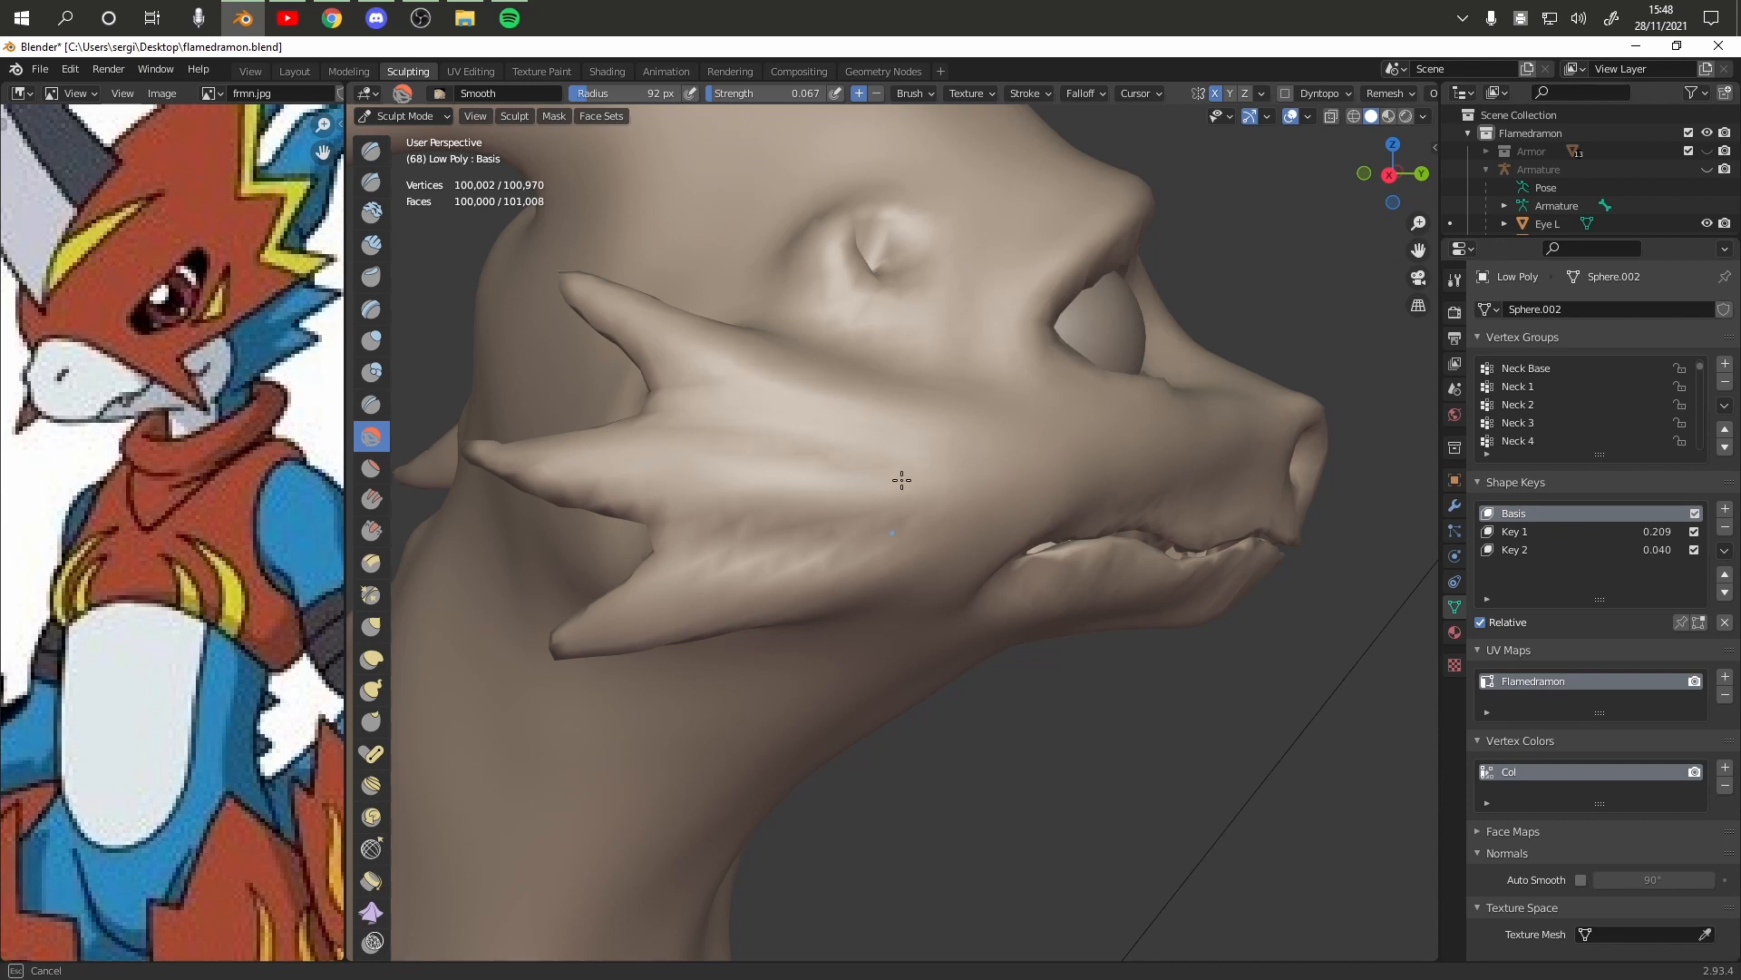
mouse_move(866, 490)
left_mouse_down()
mouse_move(878, 514)
mouse_move(897, 502)
left_mouse_up()
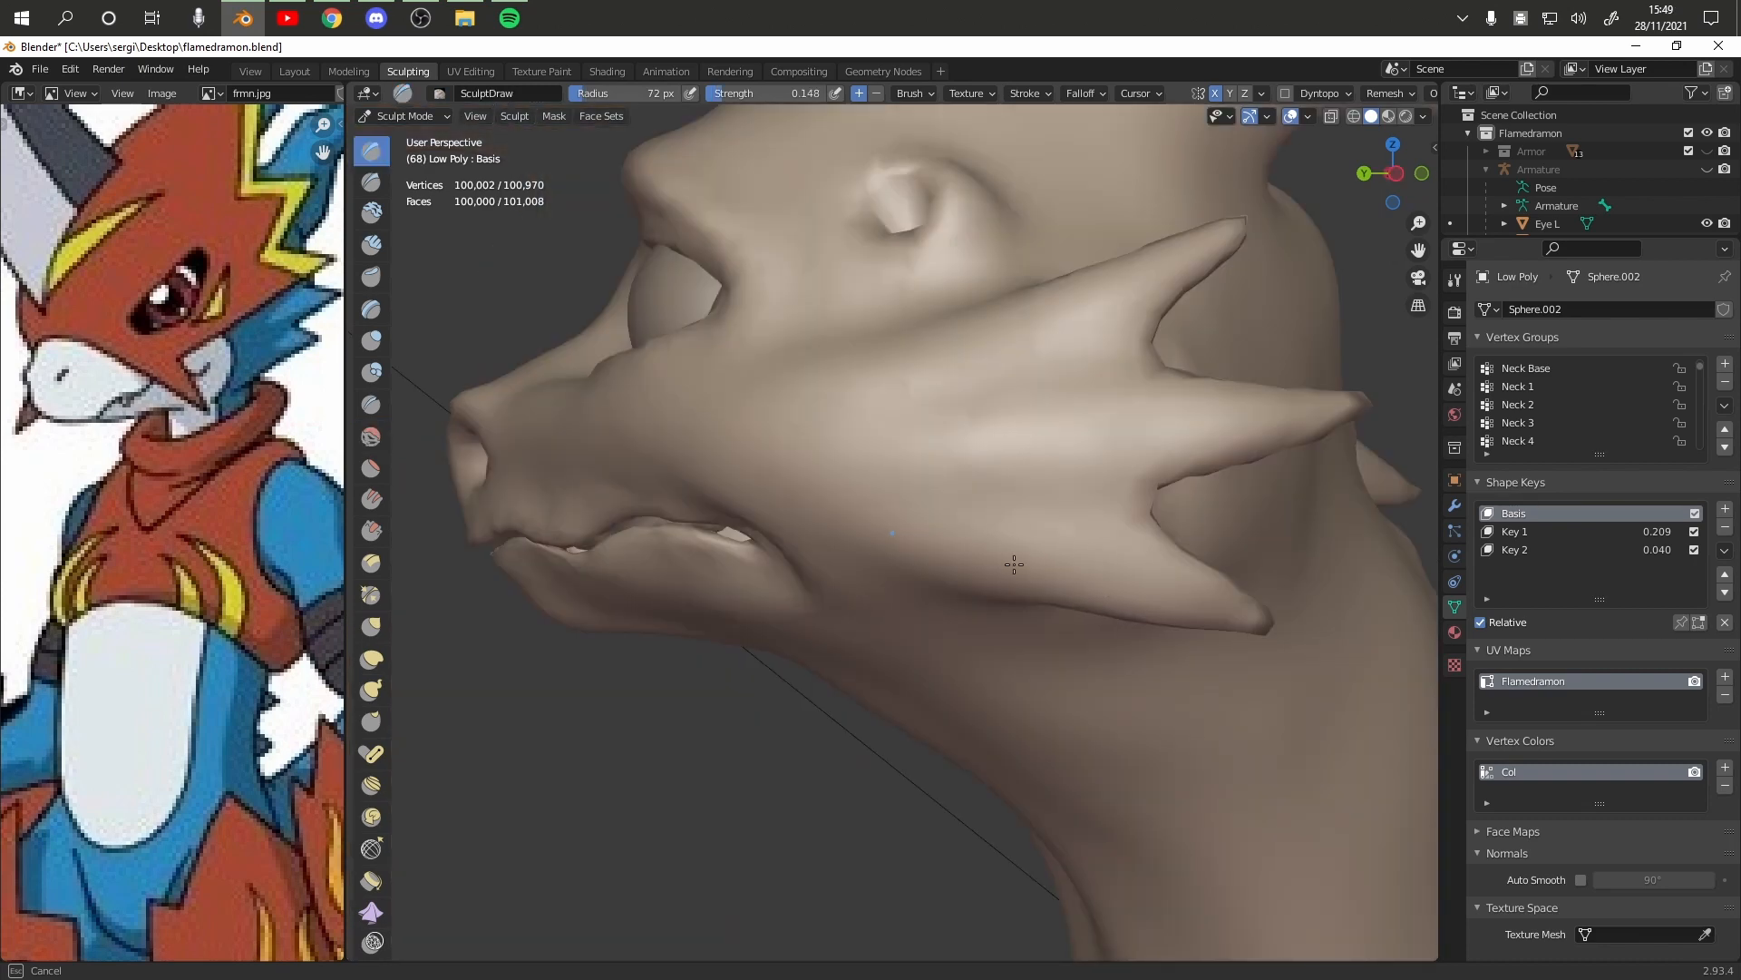
mouse_move(1014, 564)
left_mouse_down()
mouse_move(1081, 596)
mouse_move(1063, 588)
left_mouse_up()
left_click_drag(990, 436, 1105, 428)
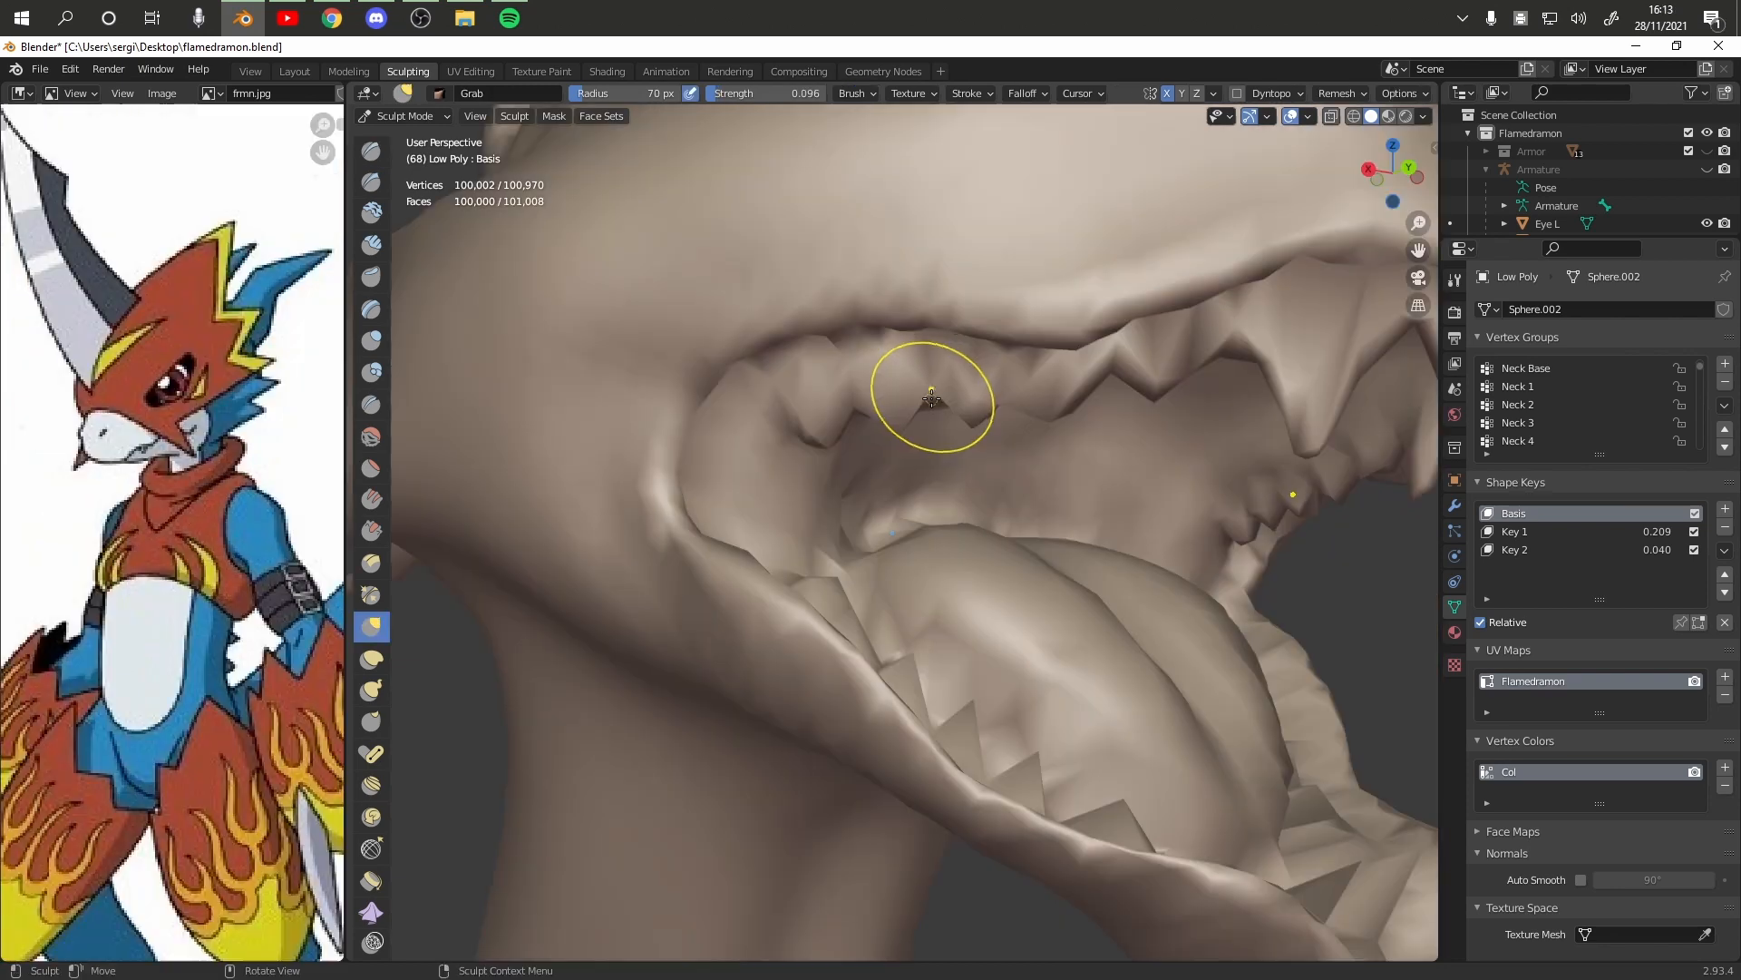
Reshape the upper back teeth with a 70 px Grab brush, and adjust the lip edge above them at 94 px
mouse_move(933, 393)
left_mouse_down()
mouse_move(917, 194)
mouse_move(918, 210)
left_mouse_up()
left_click_drag(1007, 392, 1010, 334)
left_click_drag(1028, 3, 1032, 17)
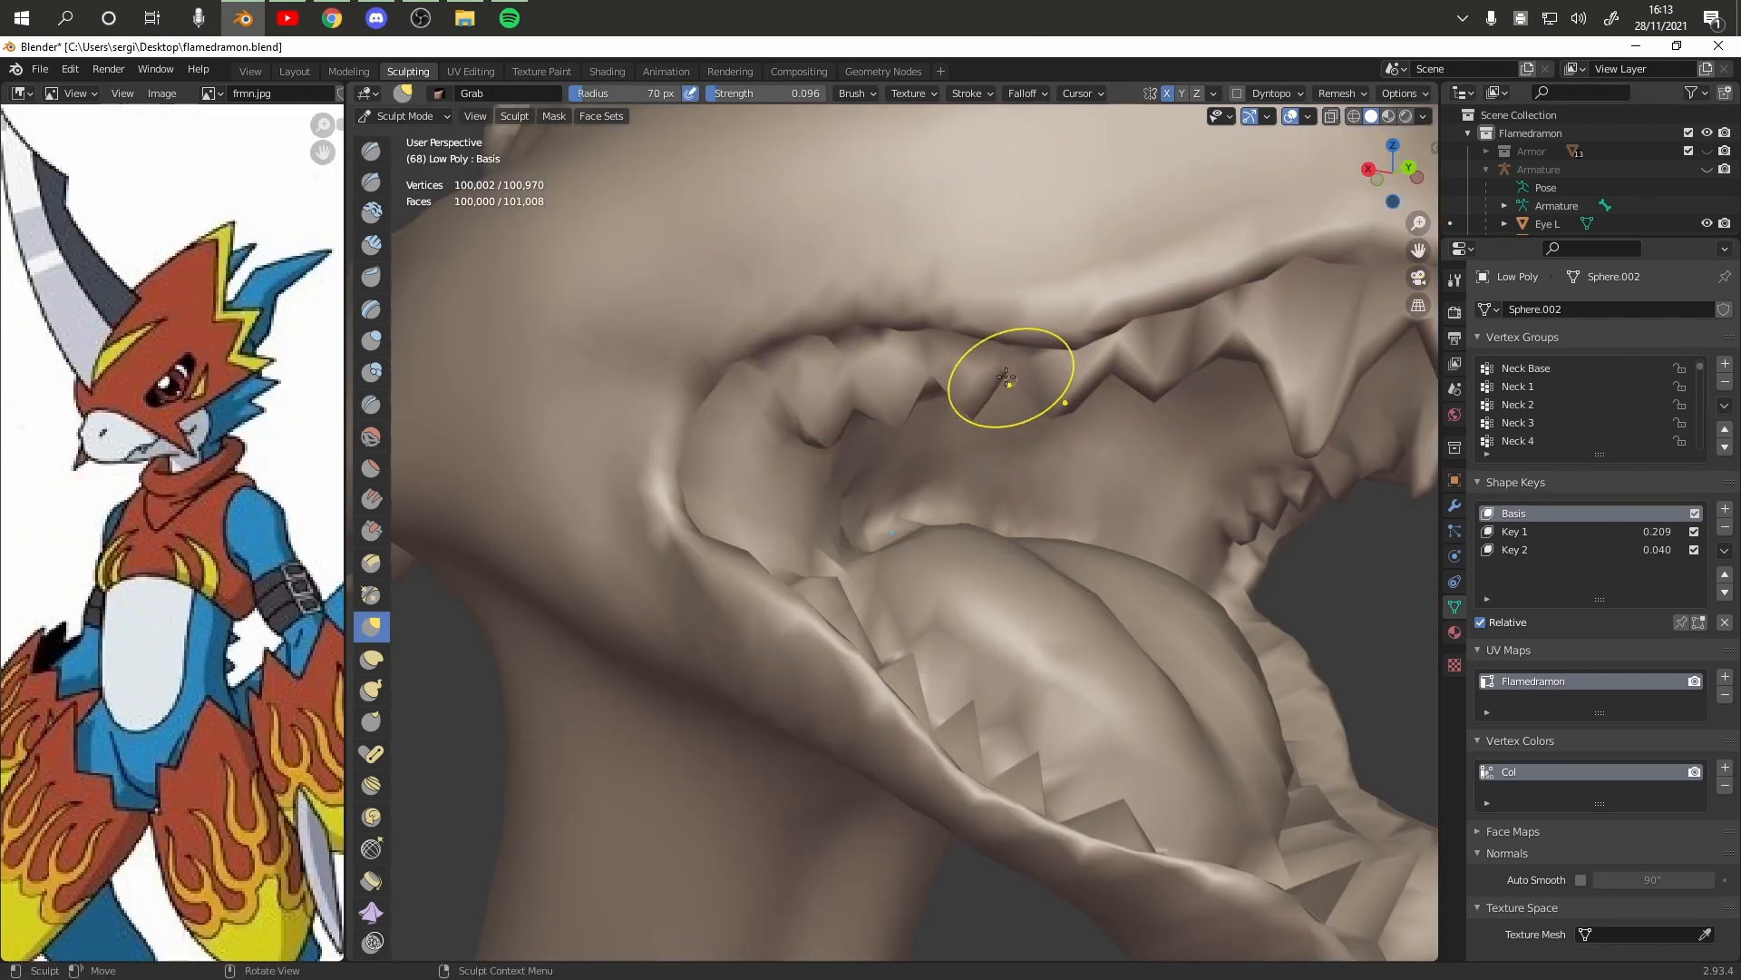
left_click_drag(1004, 371, 1015, 322)
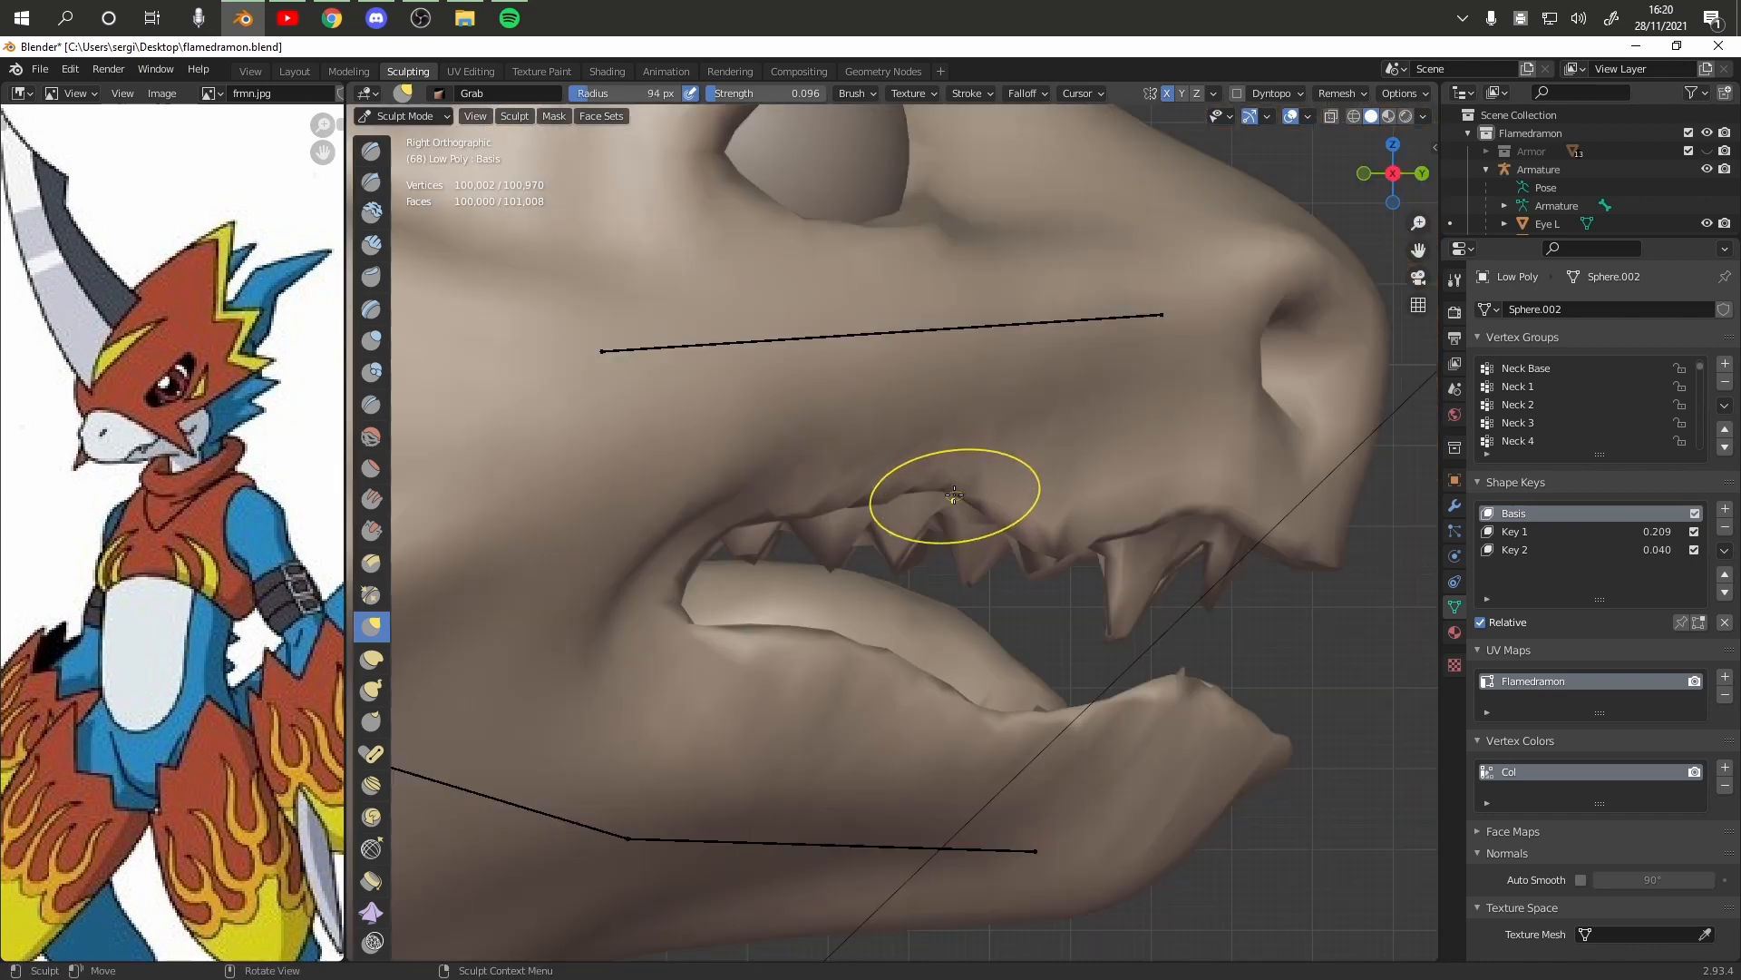
mouse_move(954, 495)
left_mouse_down()
mouse_move(906, 618)
mouse_move(967, 509)
mouse_move(960, 555)
left_mouse_up()
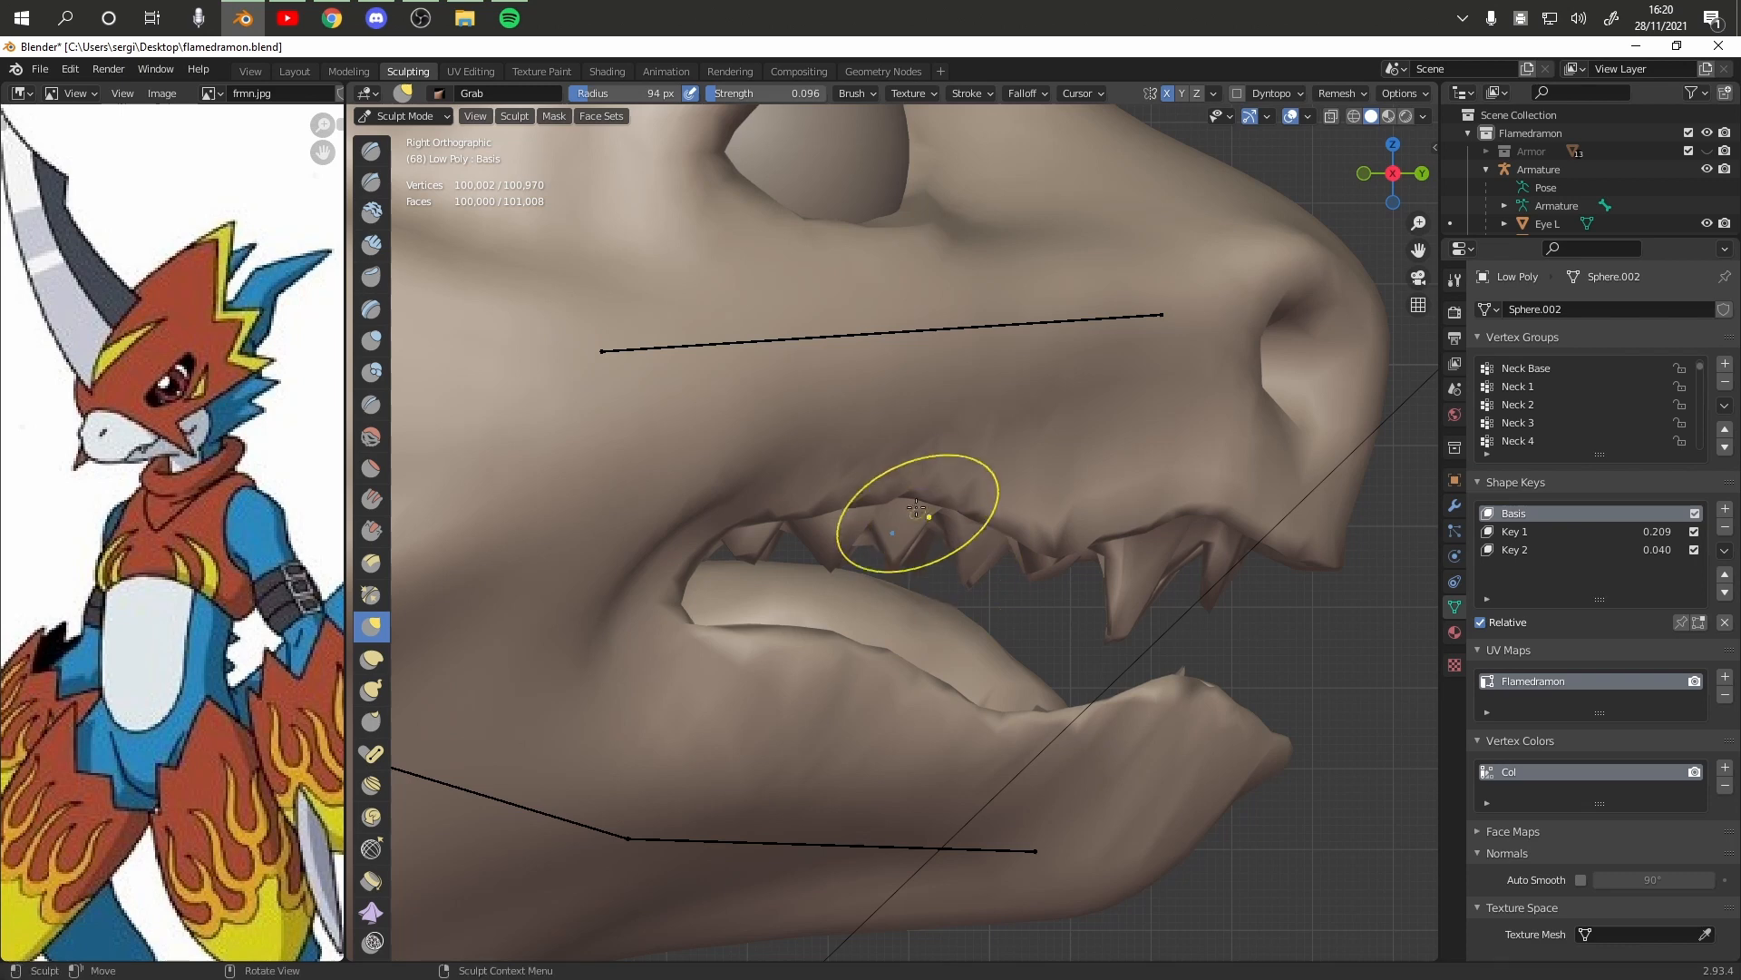
mouse_move(924, 499)
left_mouse_down()
mouse_move(913, 546)
mouse_move(803, 409)
mouse_move(812, 545)
left_mouse_up()
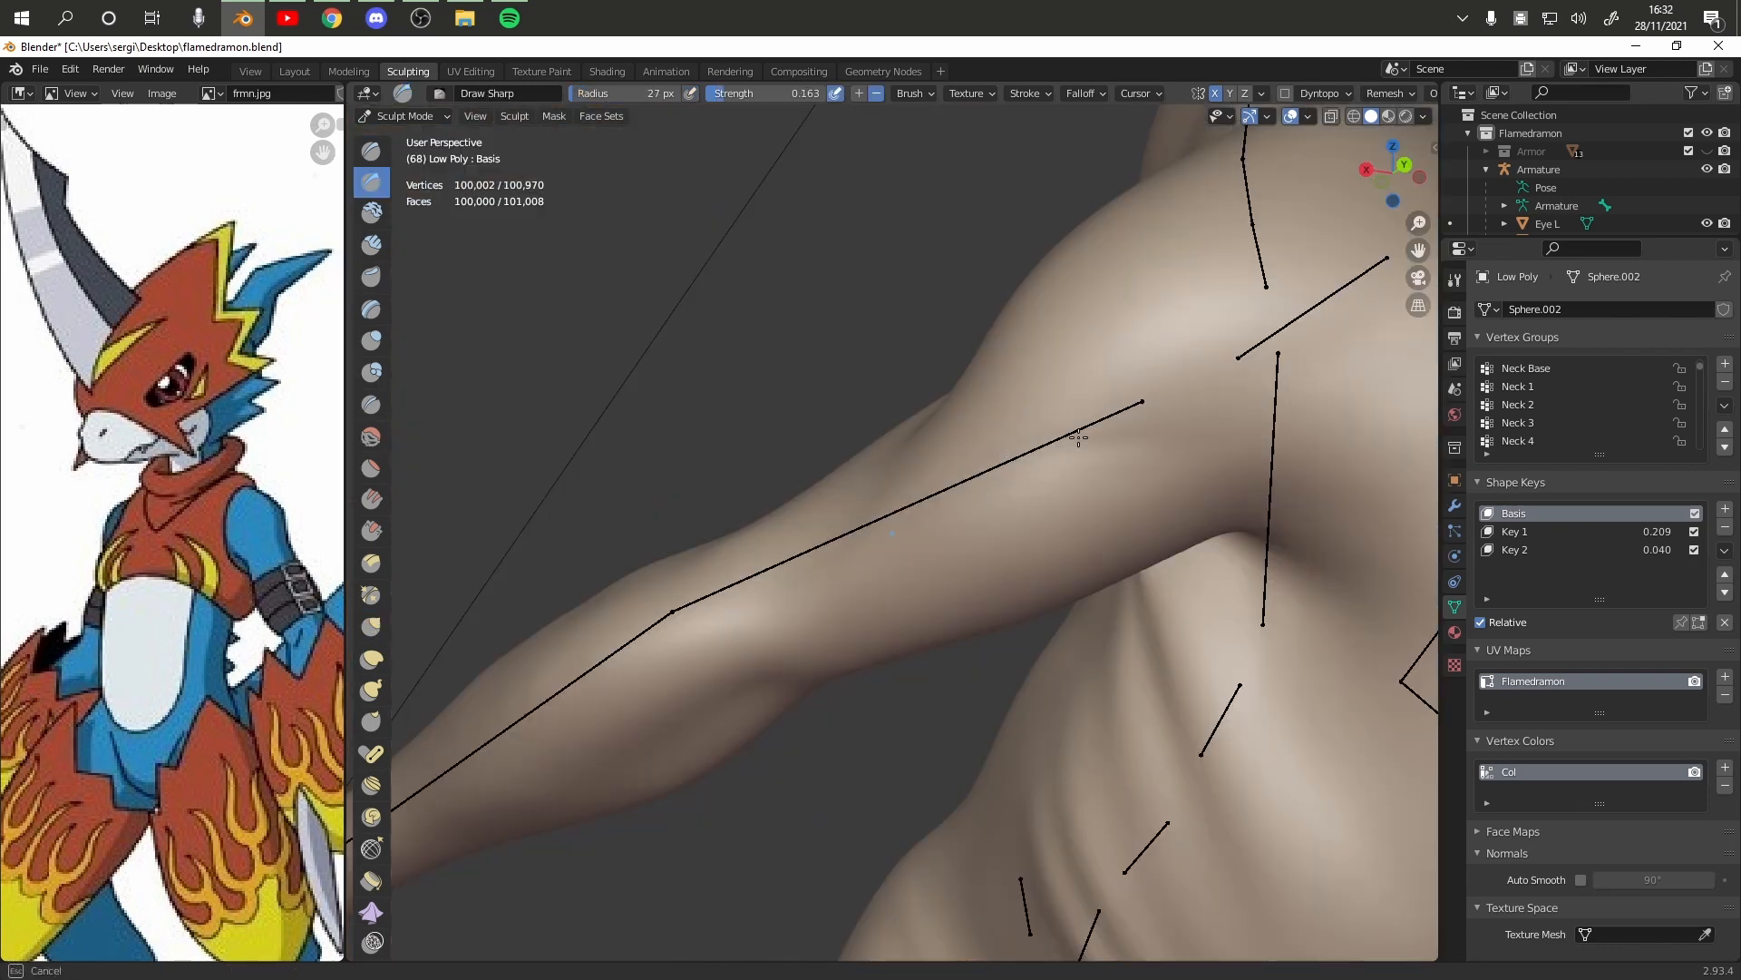
Carve muscle creases along the upper arm and below the shoulder with a 27 px Draw Sharp brush at strength 0.163
left_click_drag(1078, 438, 957, 478)
left_click_drag(864, 554, 858, 558)
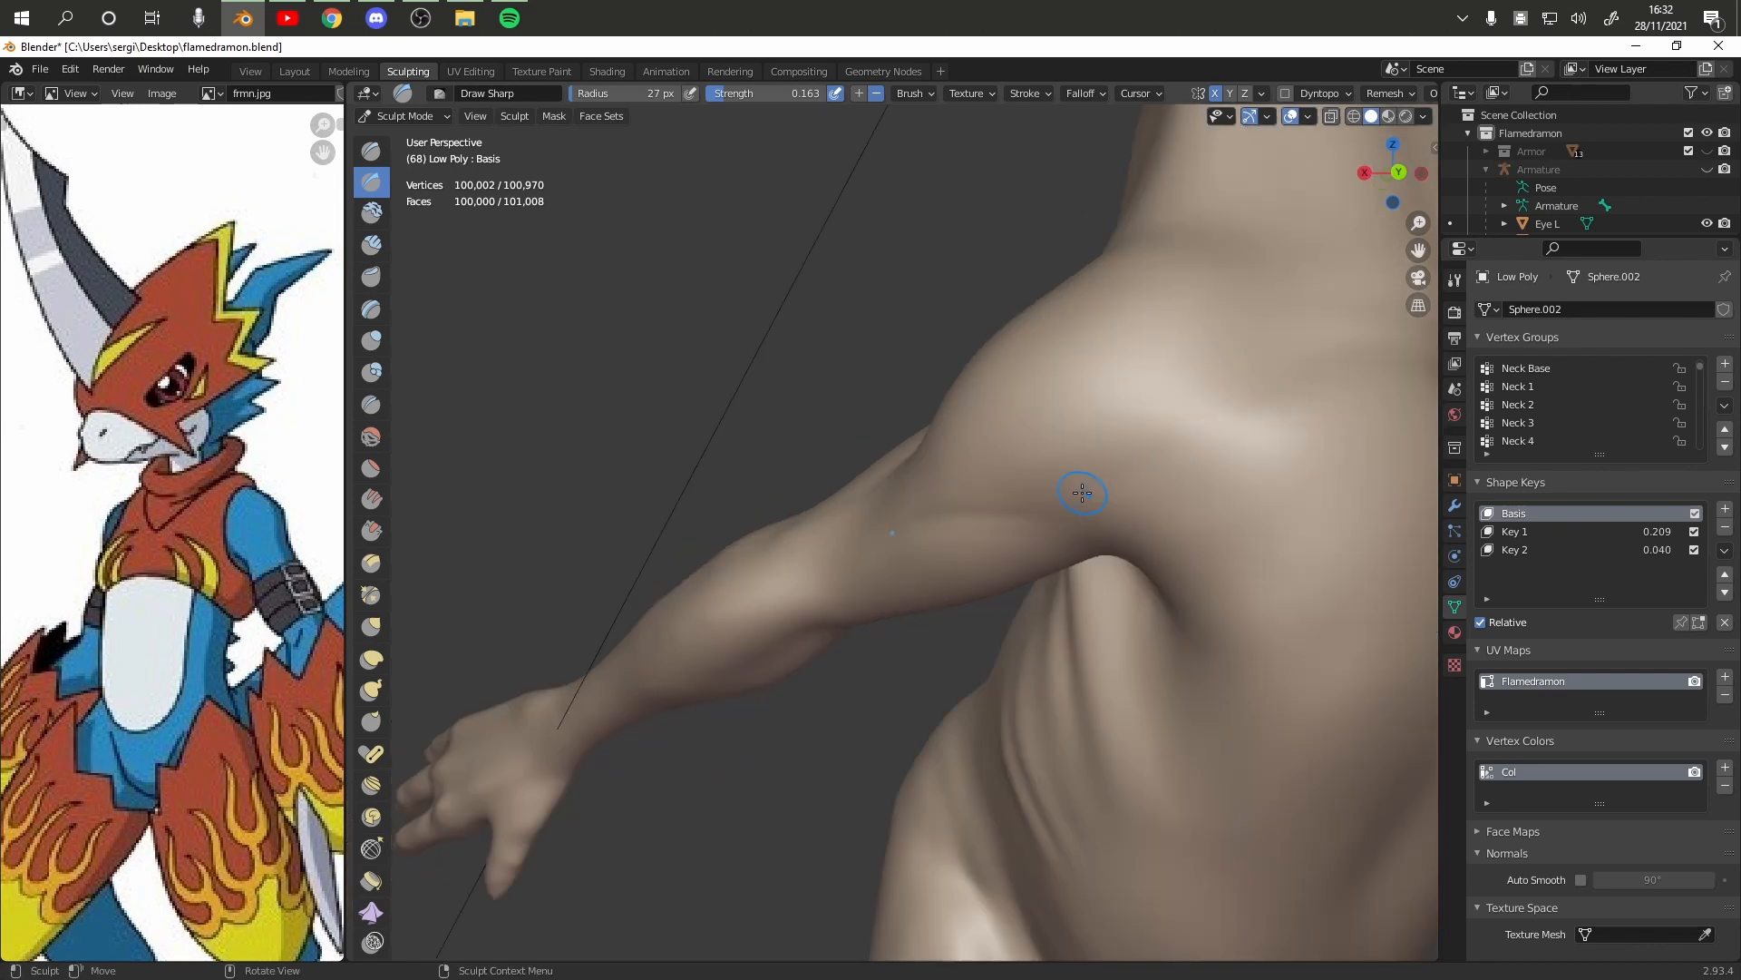
left_click_drag(1085, 490, 1180, 472)
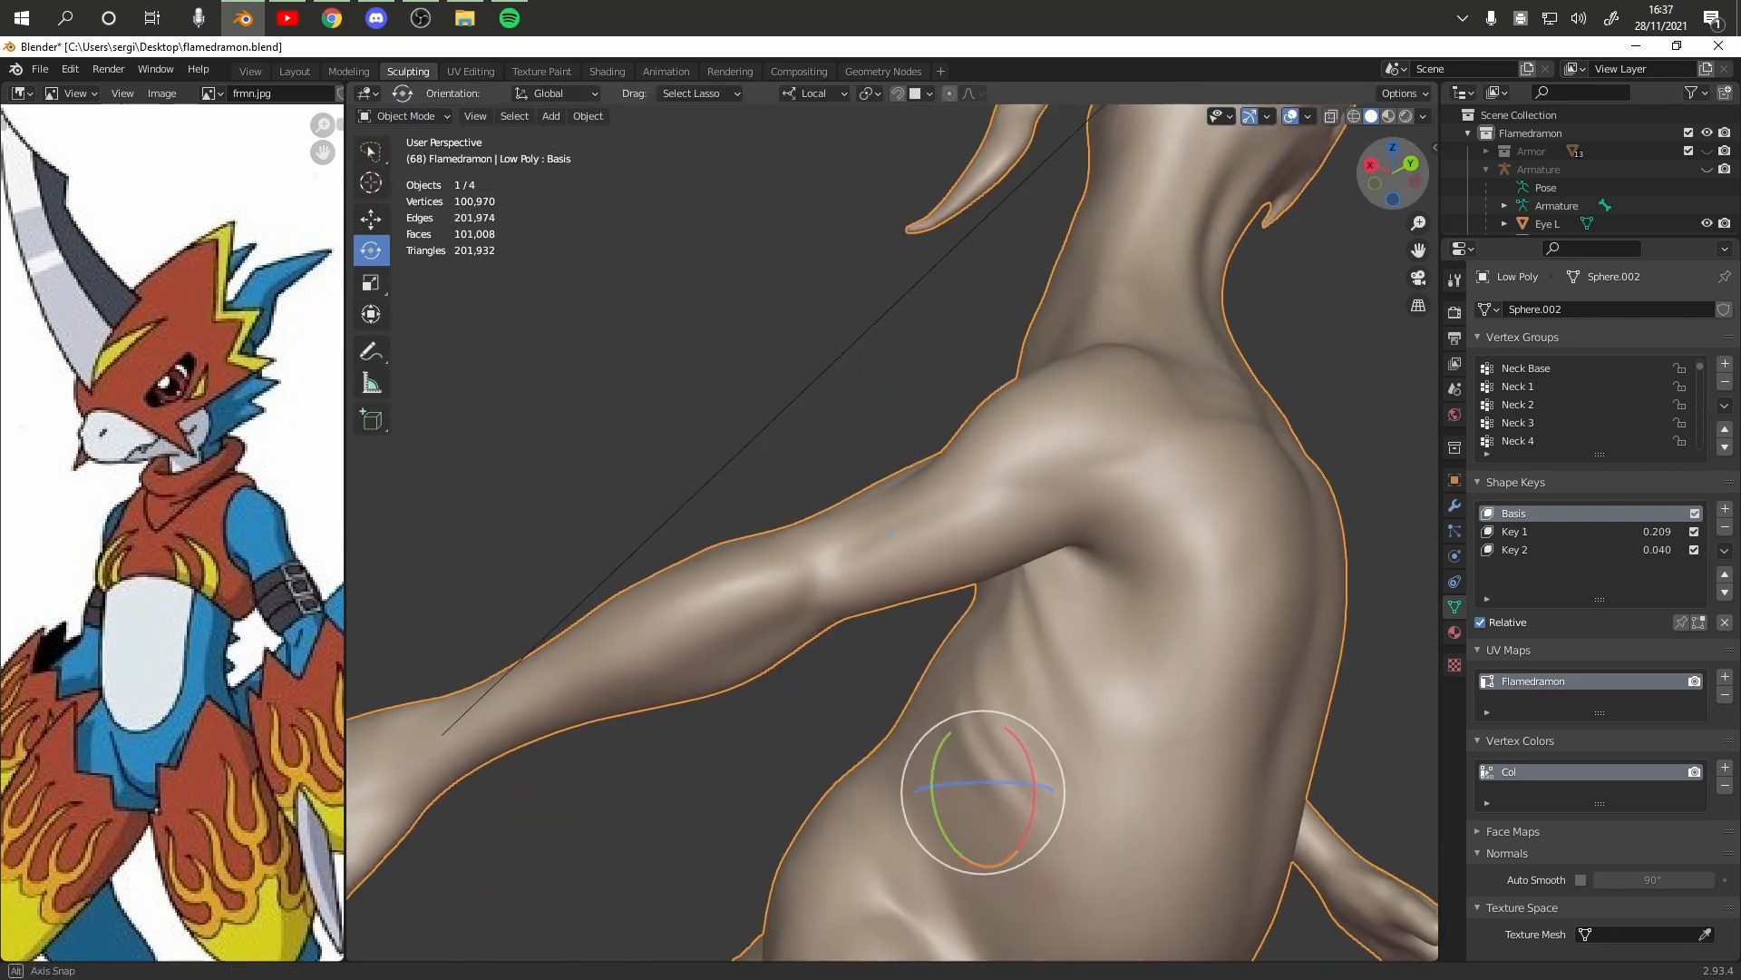
Examine the sculpted body around the shoulders, arm, back and hips, and check the whole figure's proportions
middle_click_drag(893, 535, 970, 508)
left_click_drag(1365, 186, 1449, 208)
scroll(1353, 236, "down", 3)
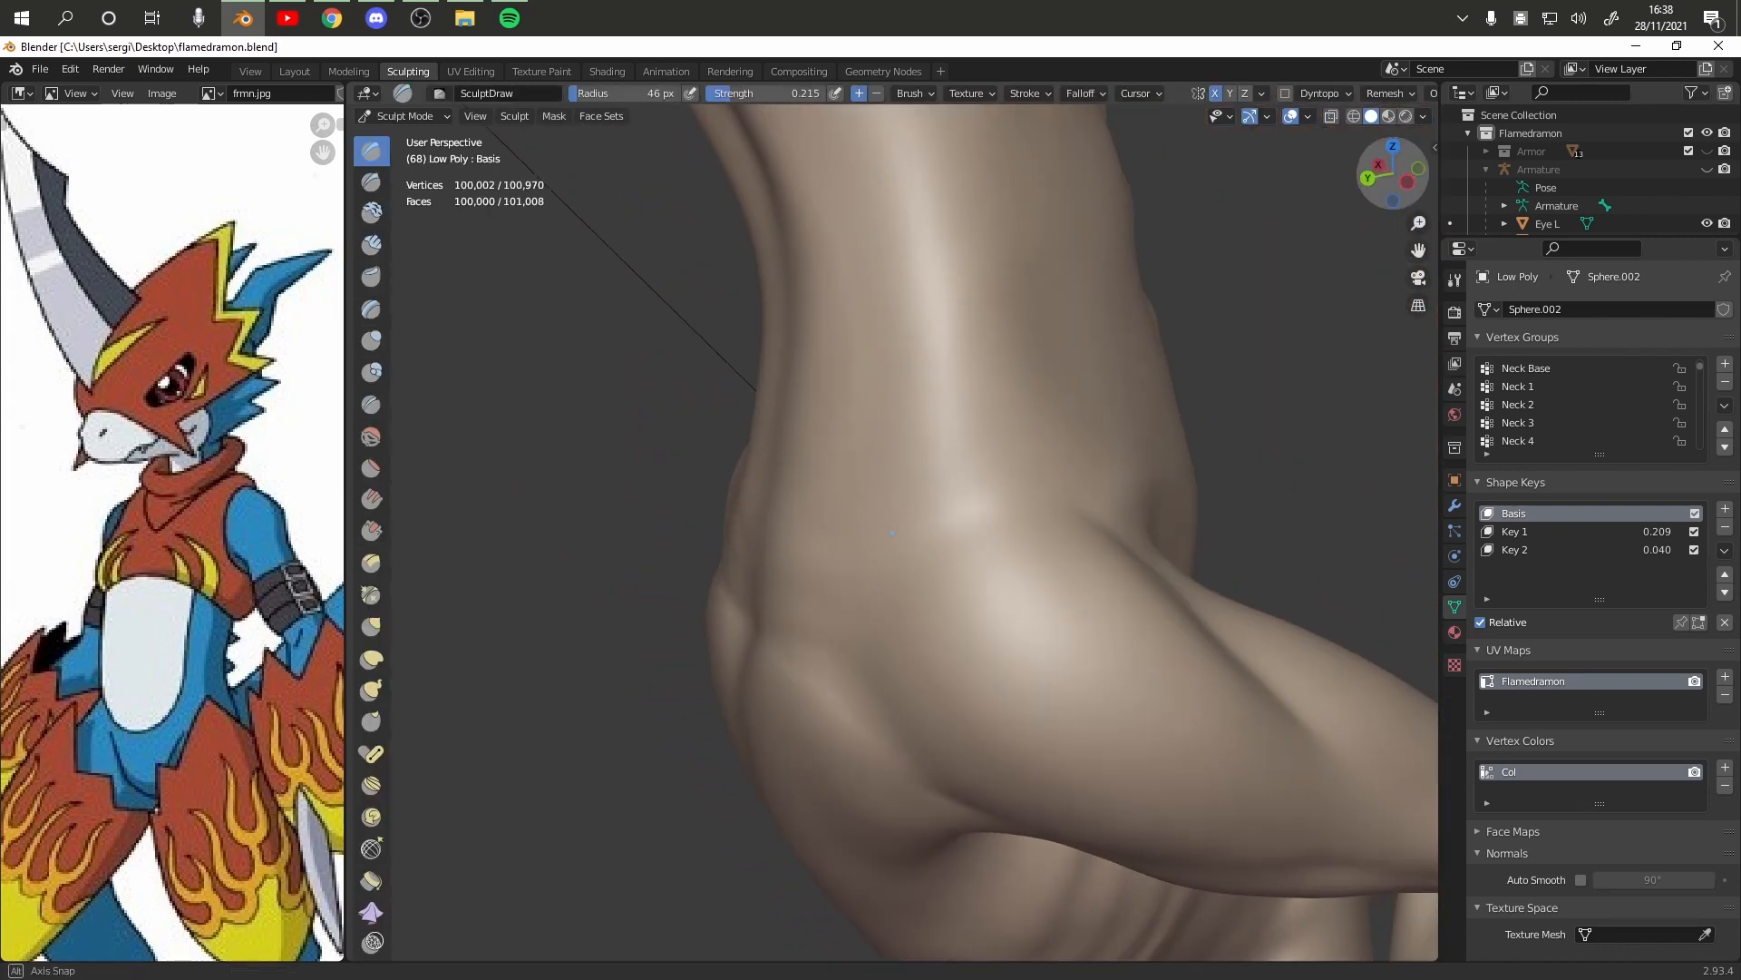
scroll(1243, 257, "down", 5)
scroll(1240, 277, "up", 5)
left_click_drag(1392, 174, 1270, 186)
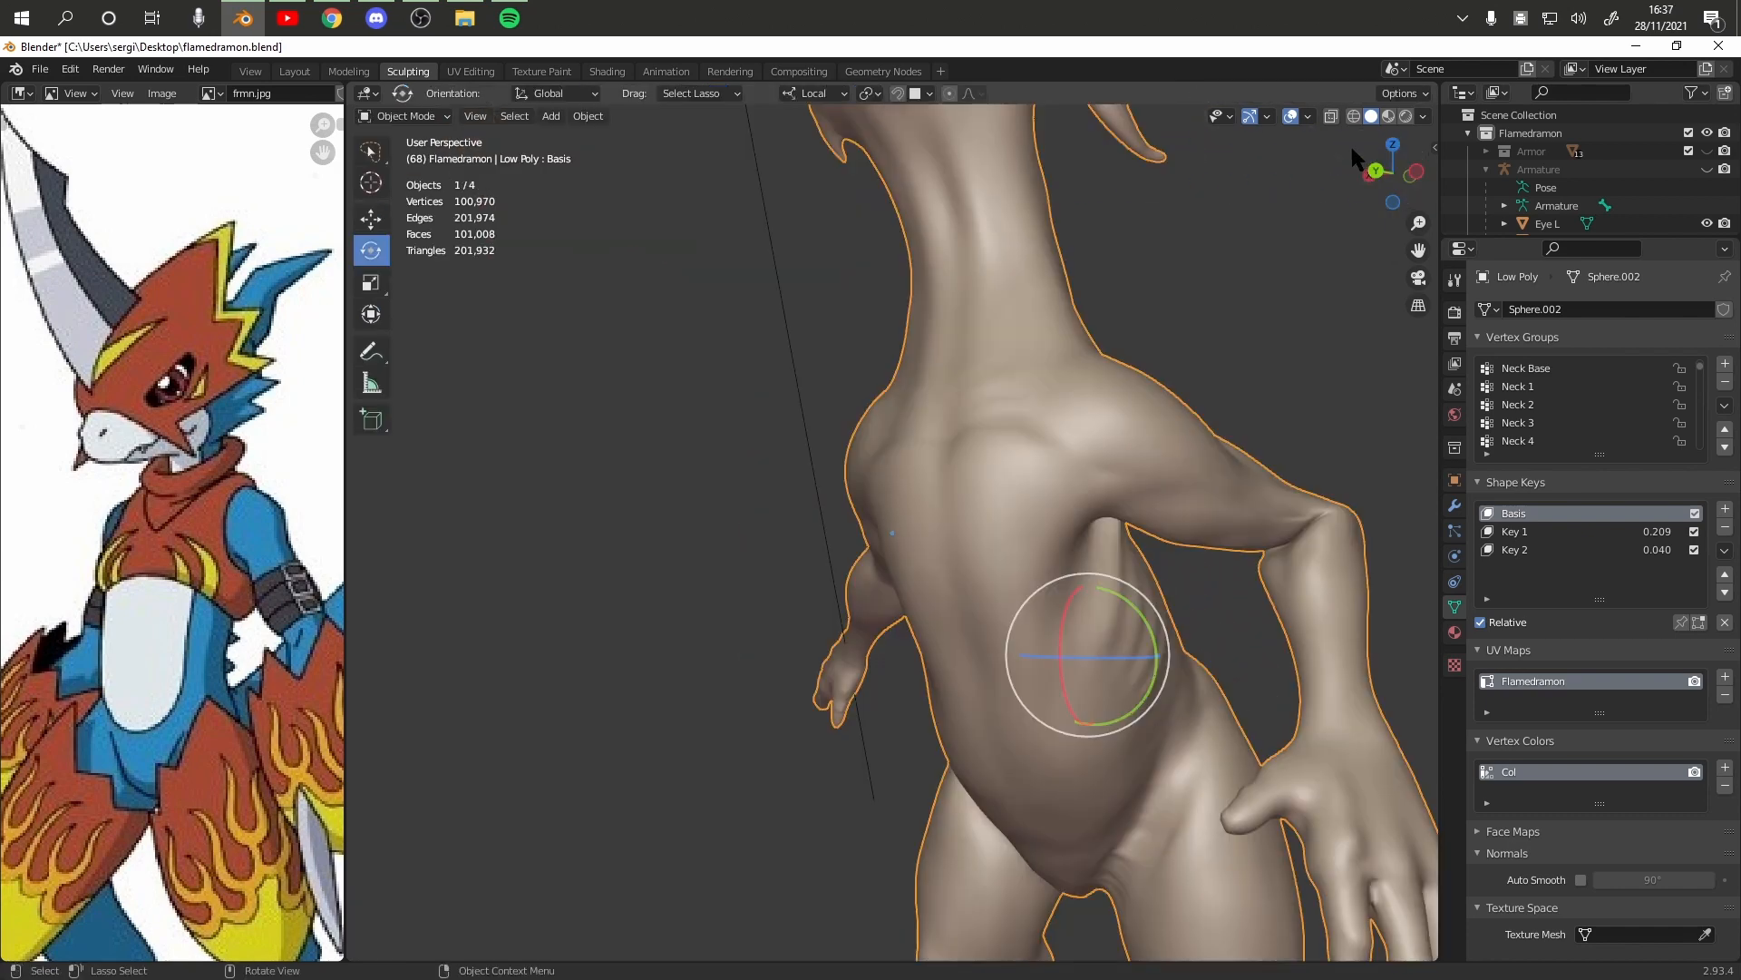
left_click_drag(1392, 175, 1311, 182)
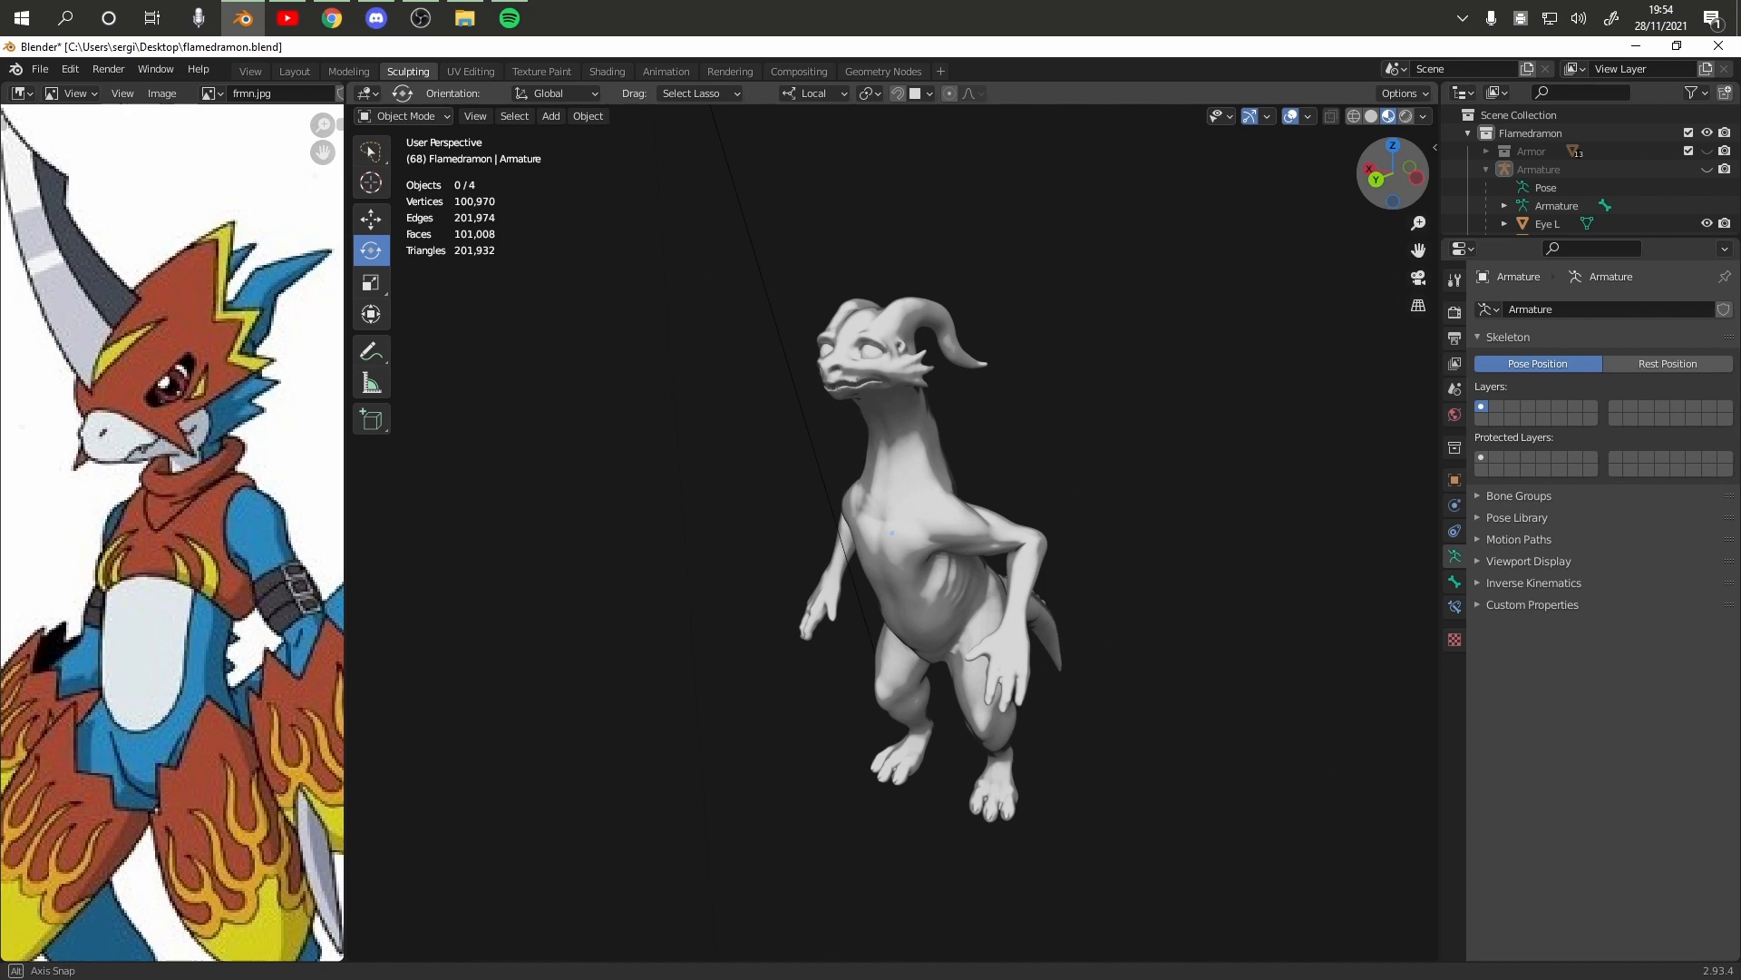
left_click_drag(1393, 174, 916, 181)
scroll(1074, 328, "up", 1)
scroll(1073, 329, "up", 3)
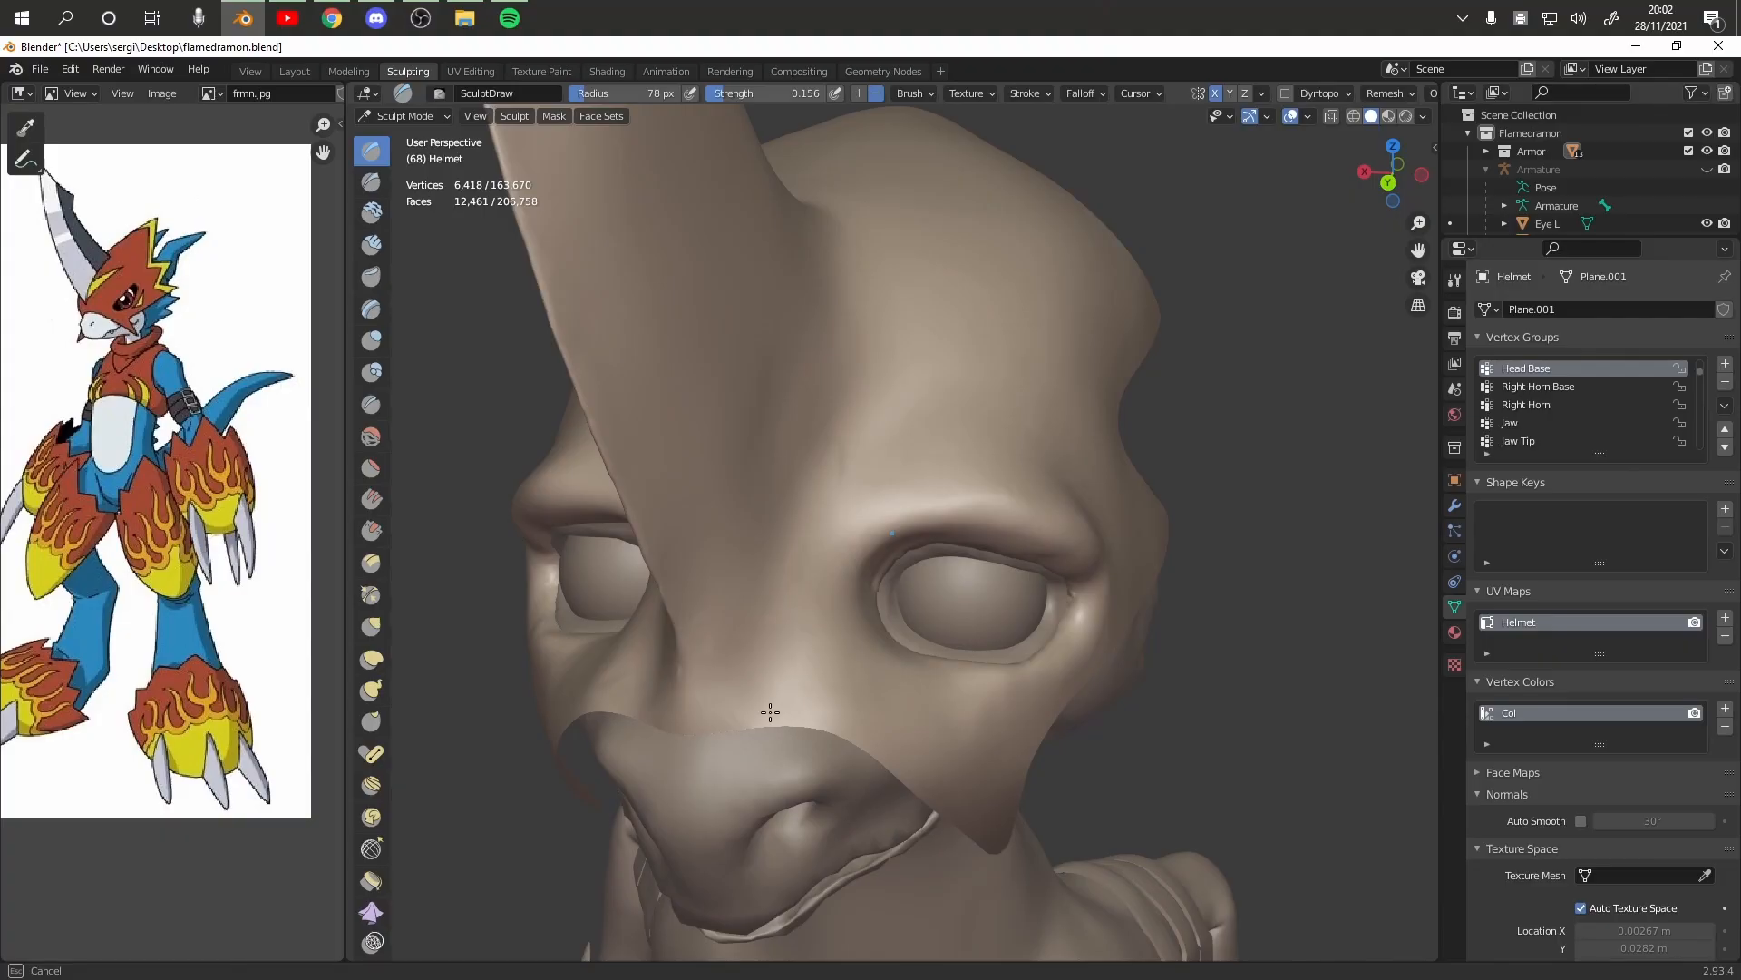
Reshape the inner curve of the helmet's horn blade in side view with a 173 px Grab brush
middle_click_drag(912, 350, 783, 478)
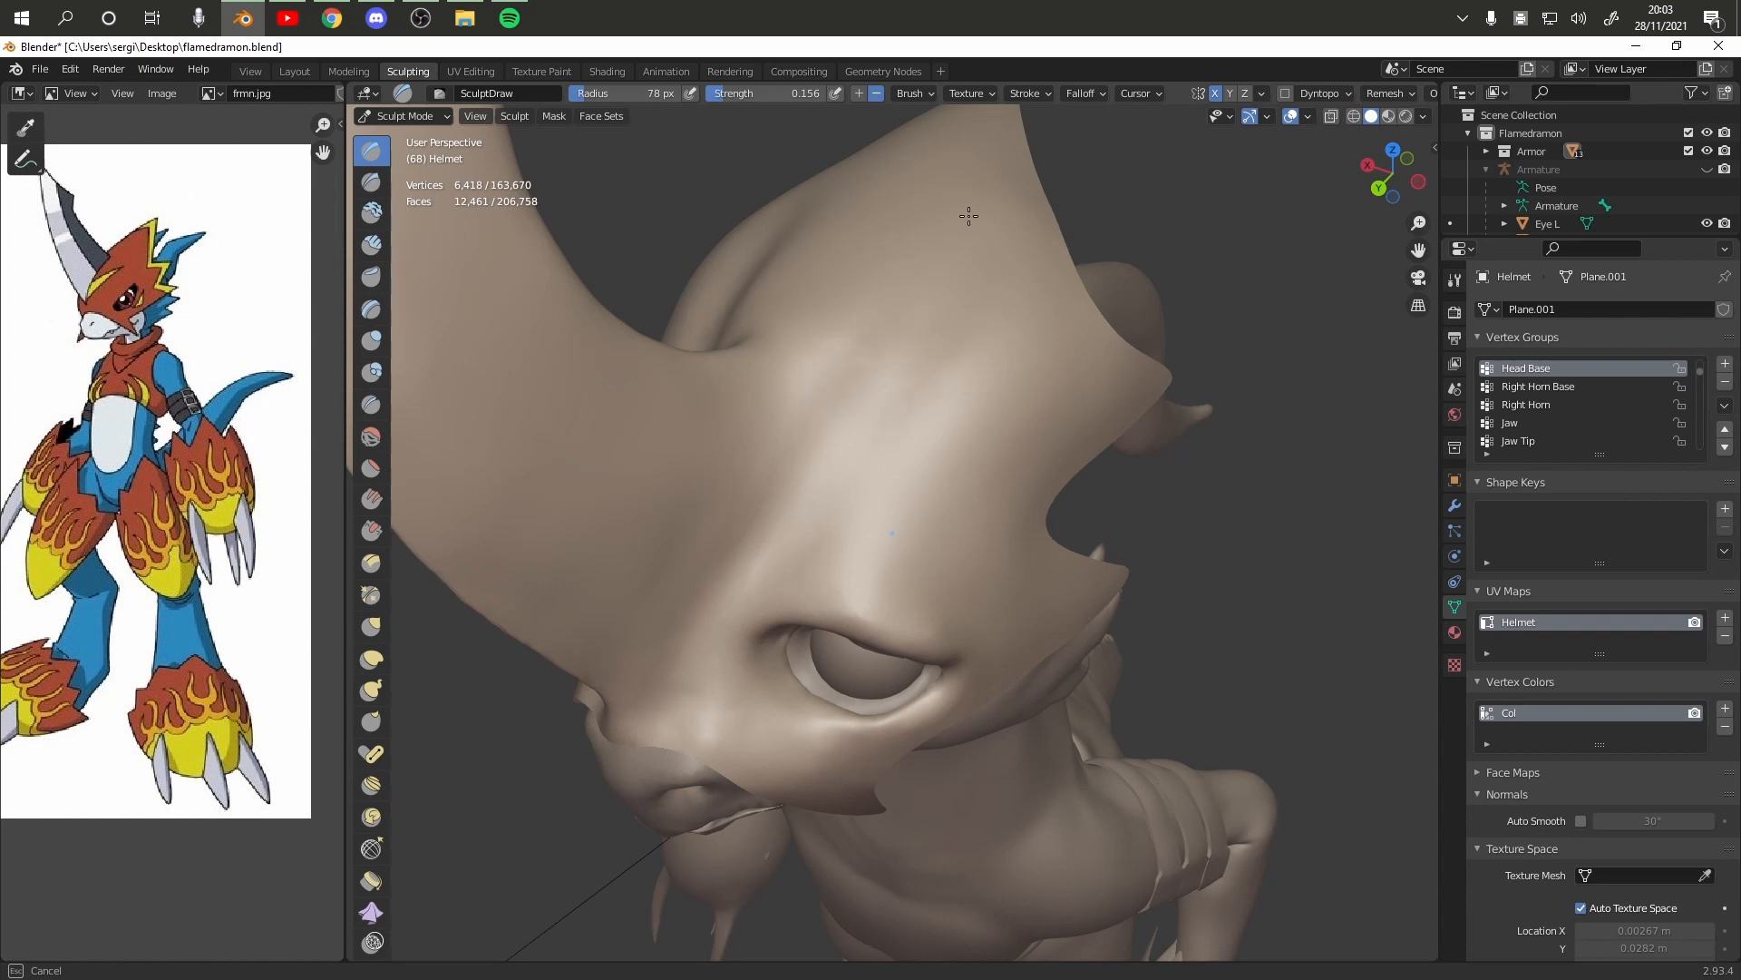
key("shift+s")
middle_click_drag(969, 216, 1030, 347)
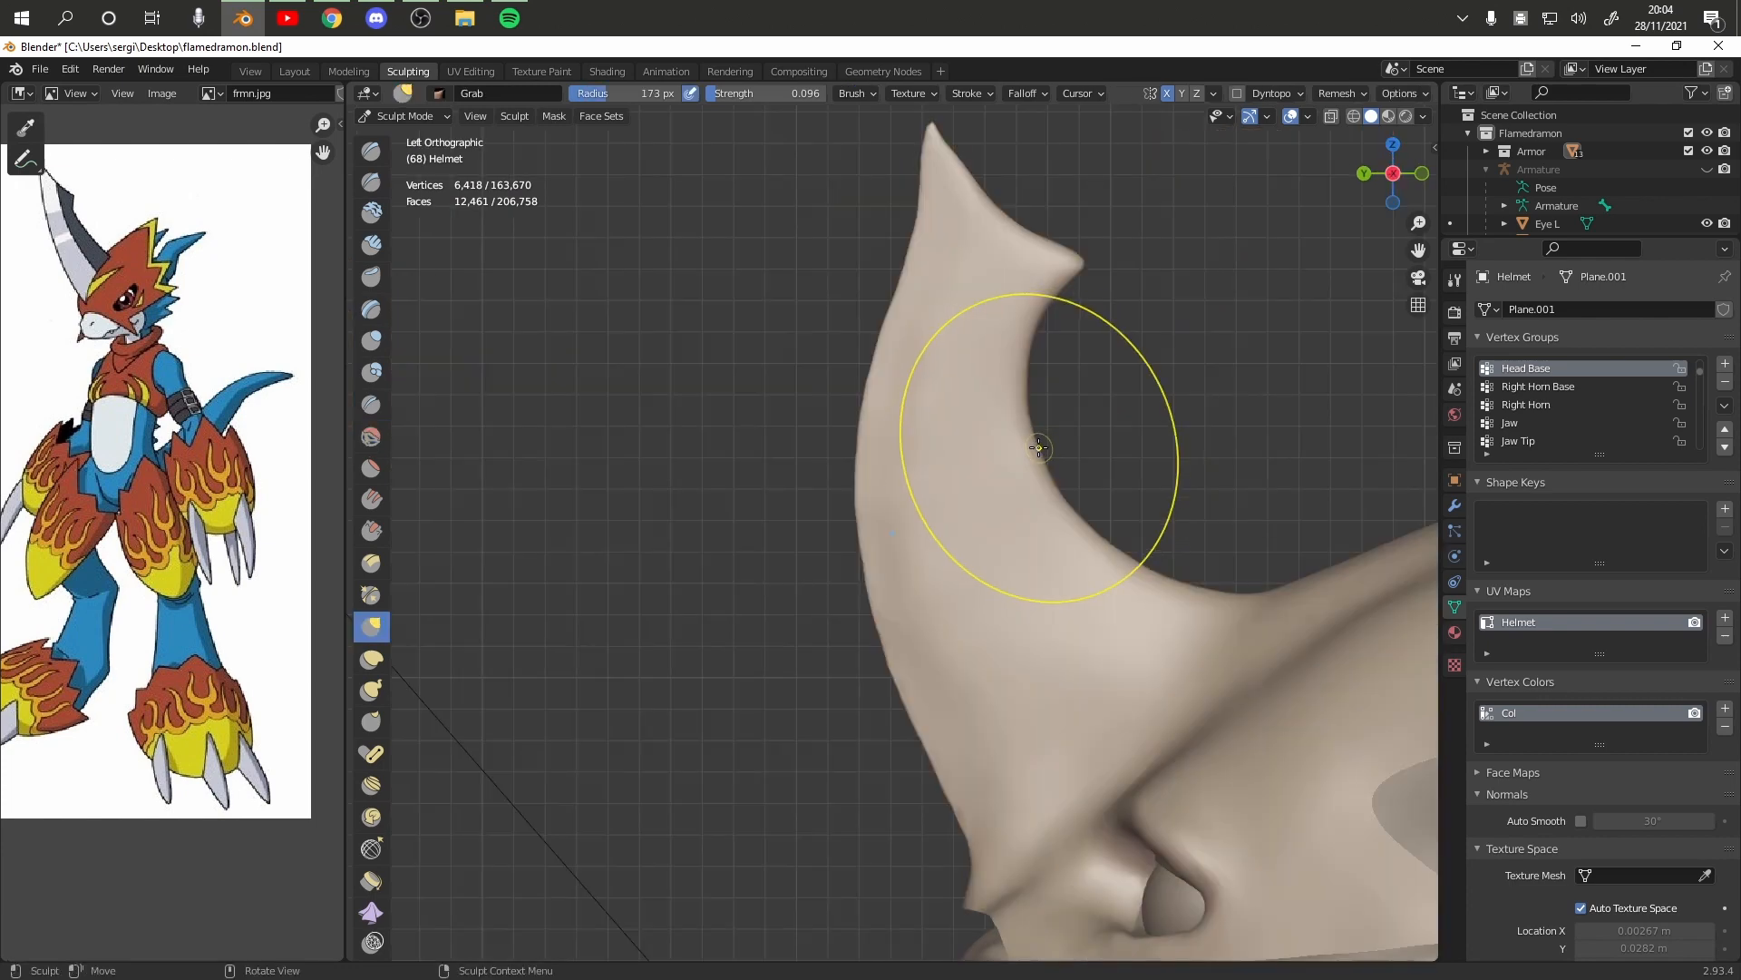
left_click_drag(1037, 447, 967, 497)
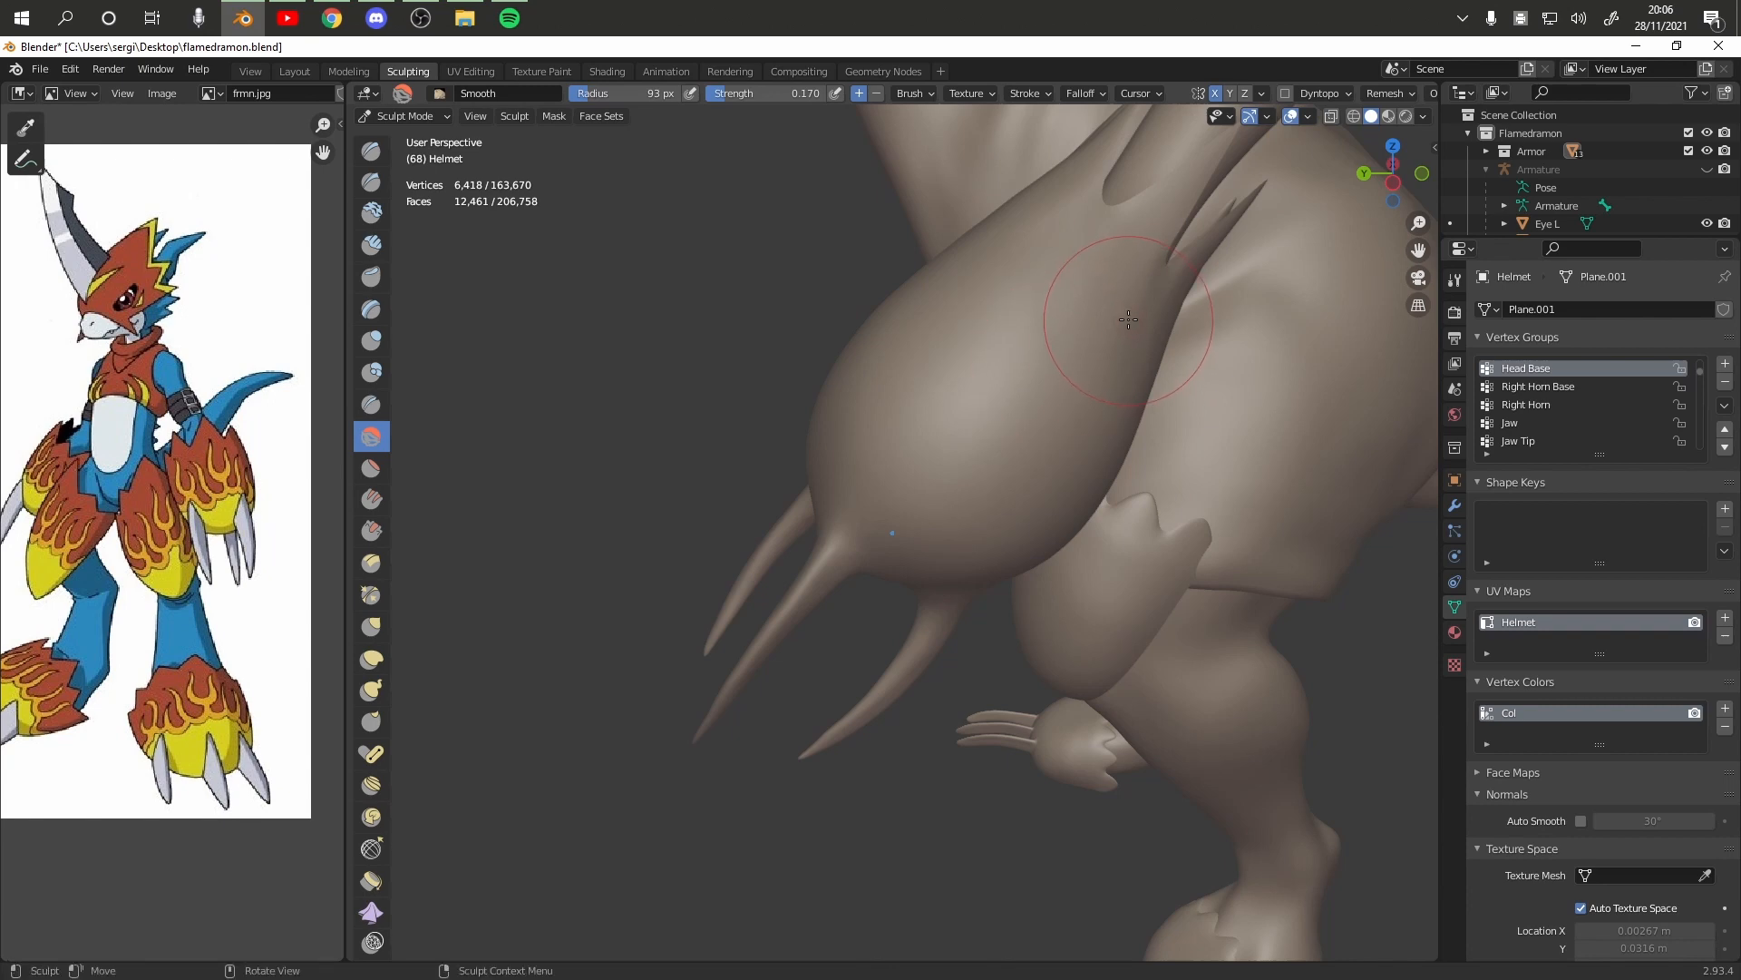
middle_click_drag(1128, 319, 880, 430)
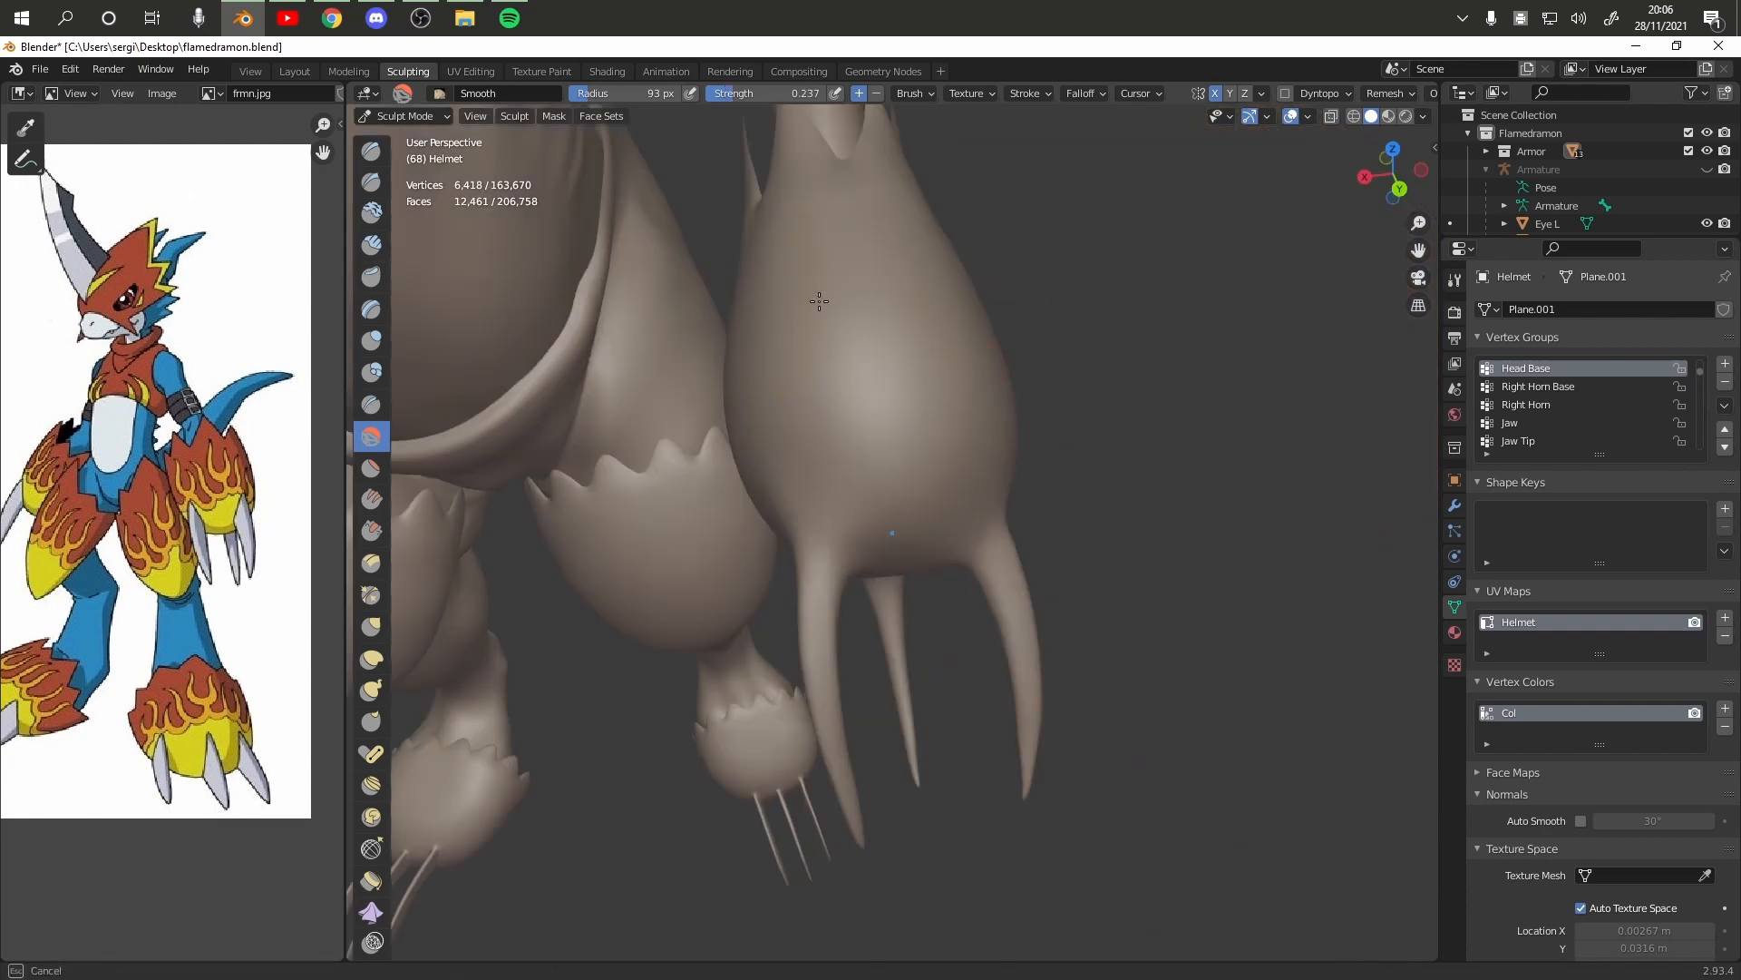
middle_click_drag(819, 301, 985, 298)
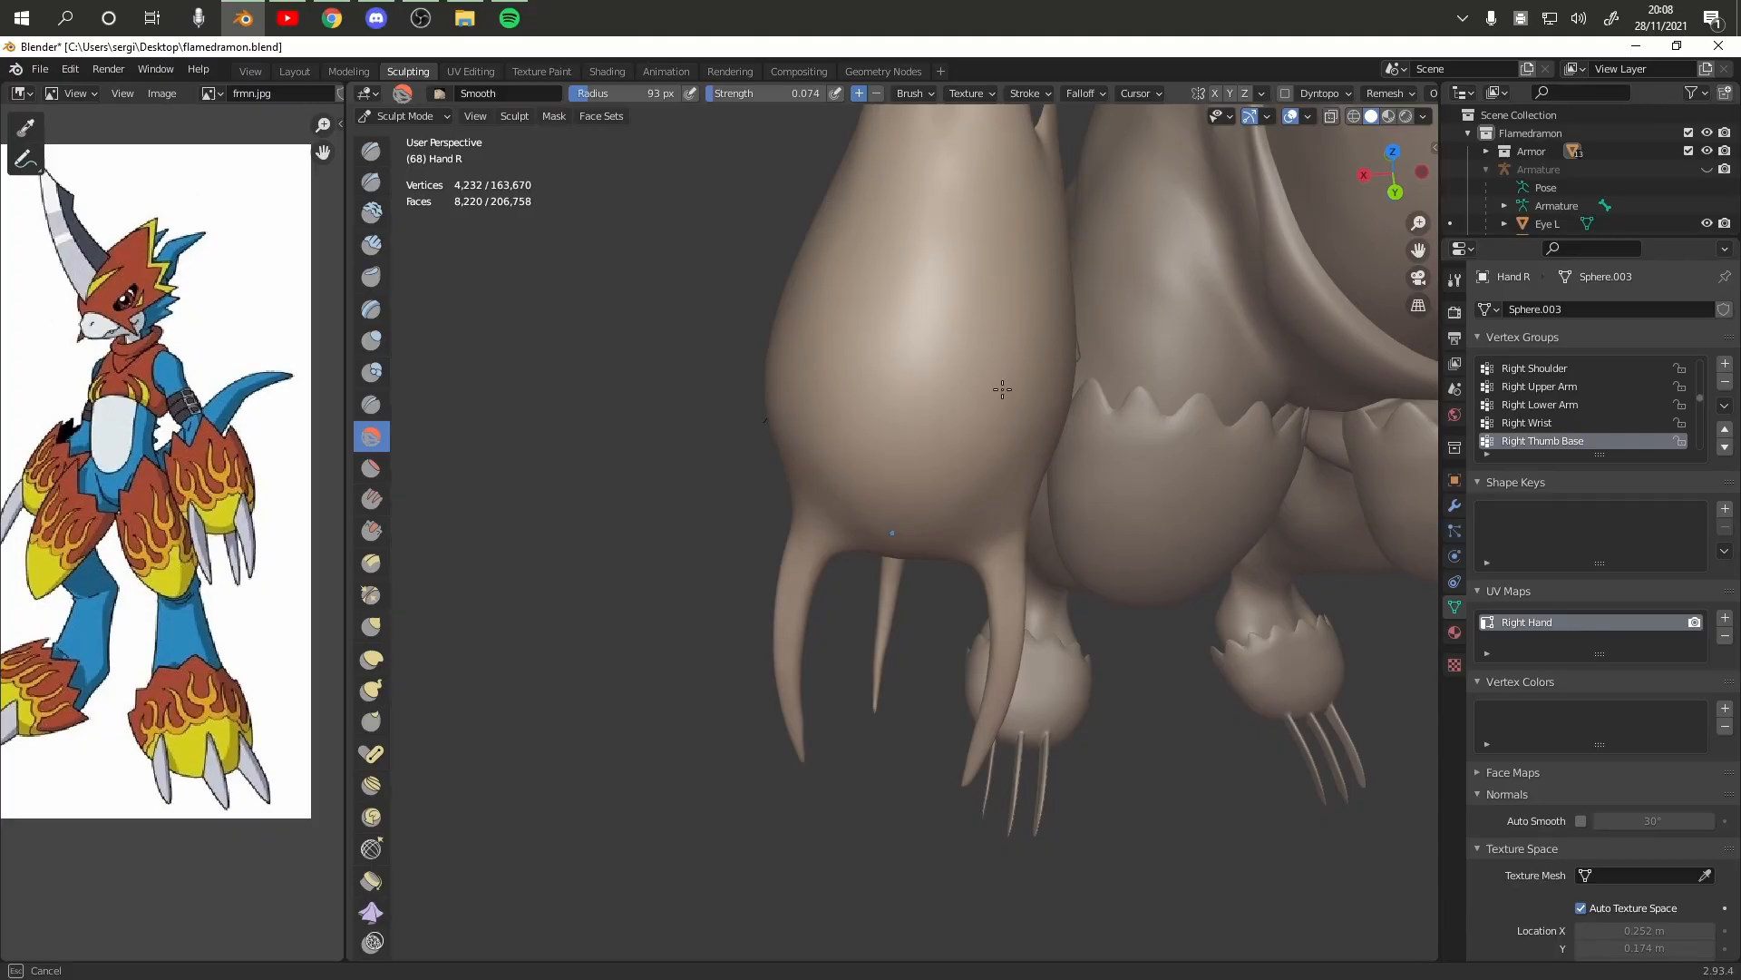
middle_click_drag(1012, 433, 1014, 297)
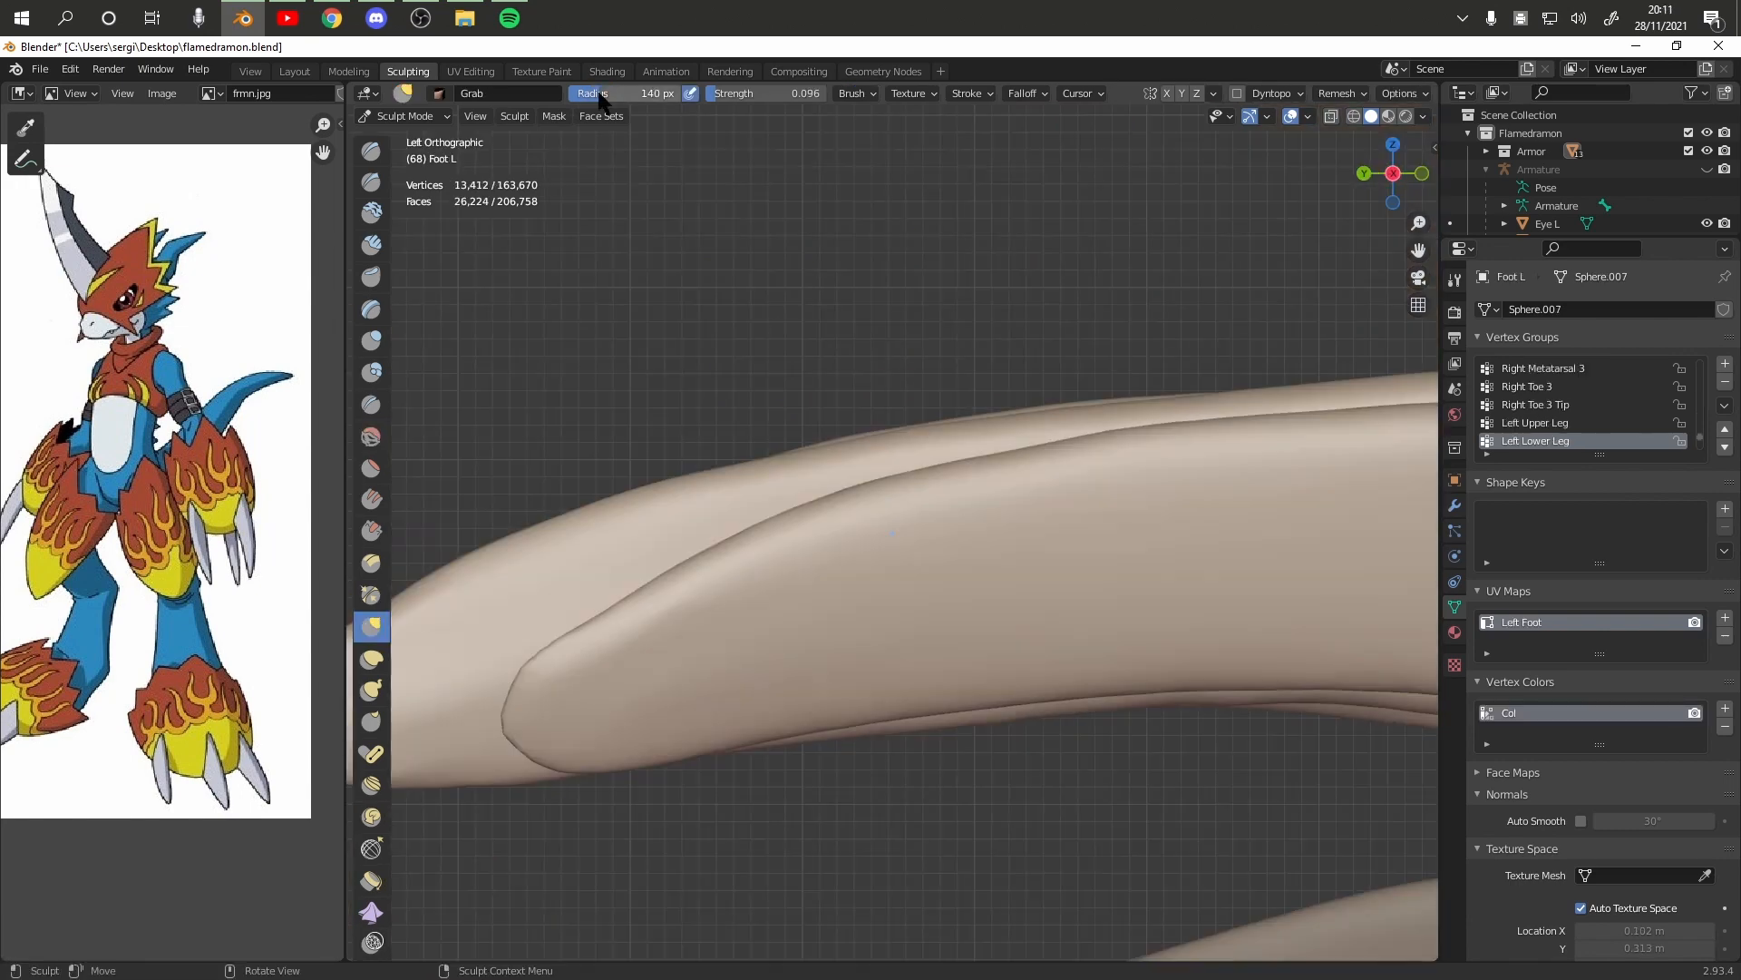
Reshape the tip and upper edge of the left foot's claw in side view with a 140 px Grab brush
mouse_move(577, 678)
left_mouse_down()
mouse_move(529, 655)
mouse_move(548, 680)
left_mouse_up()
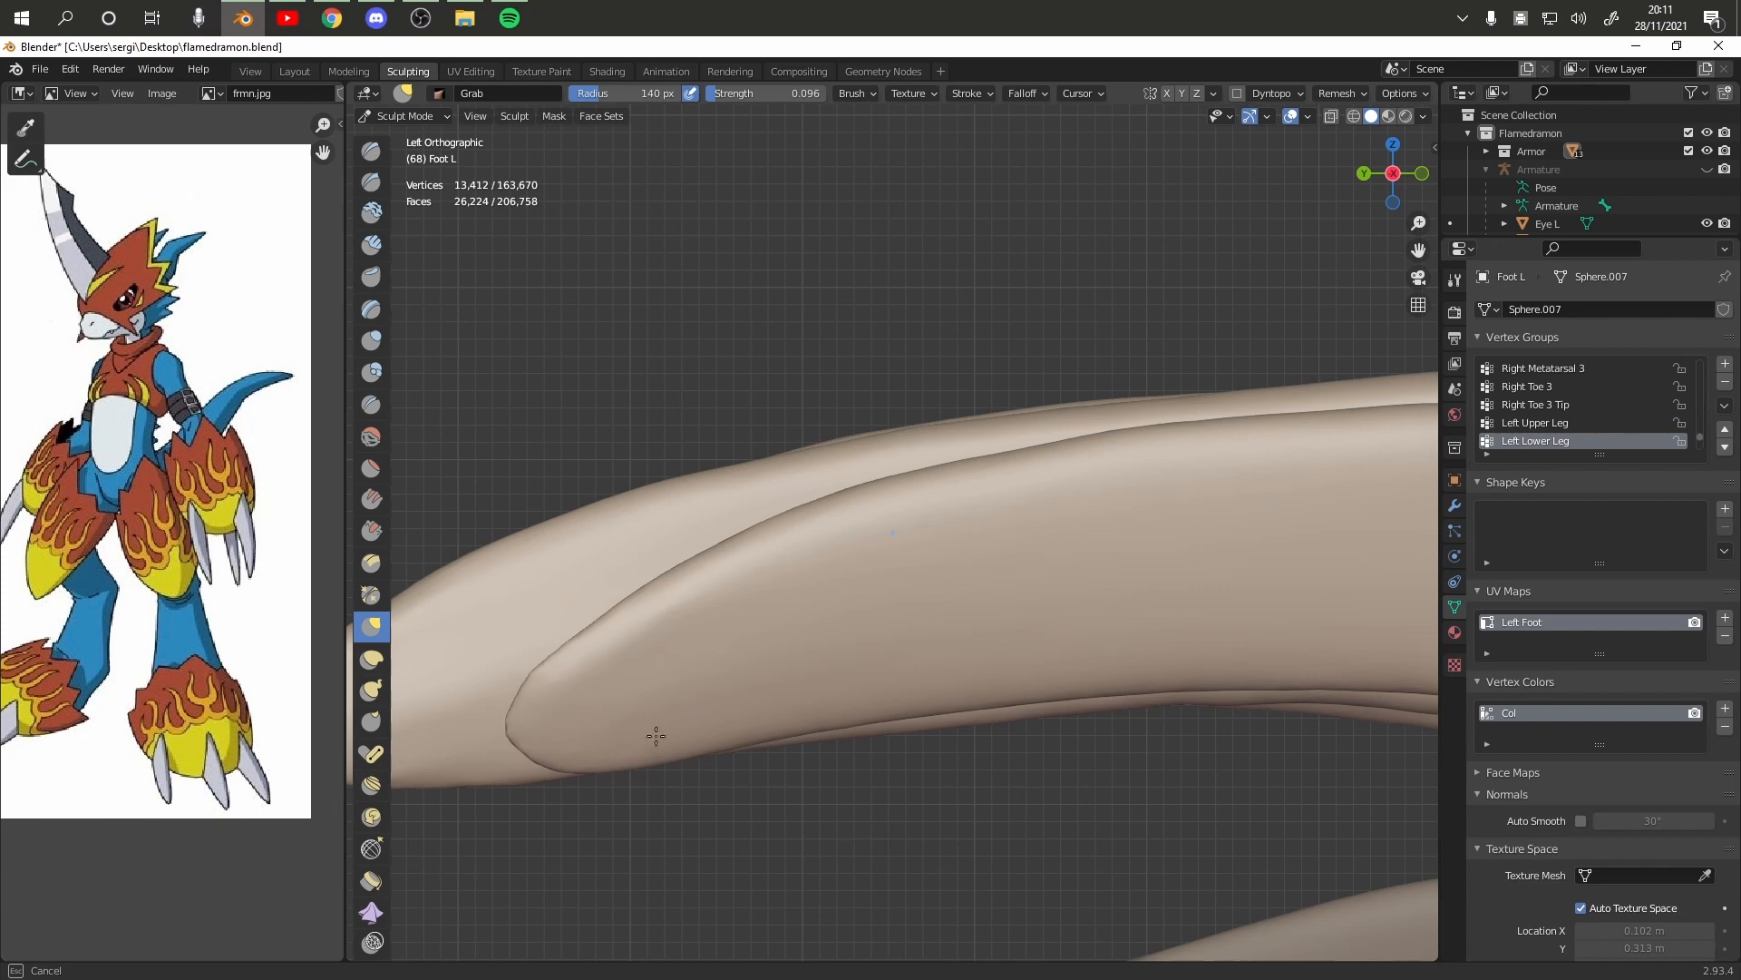
left_click_drag(705, 760, 694, 753)
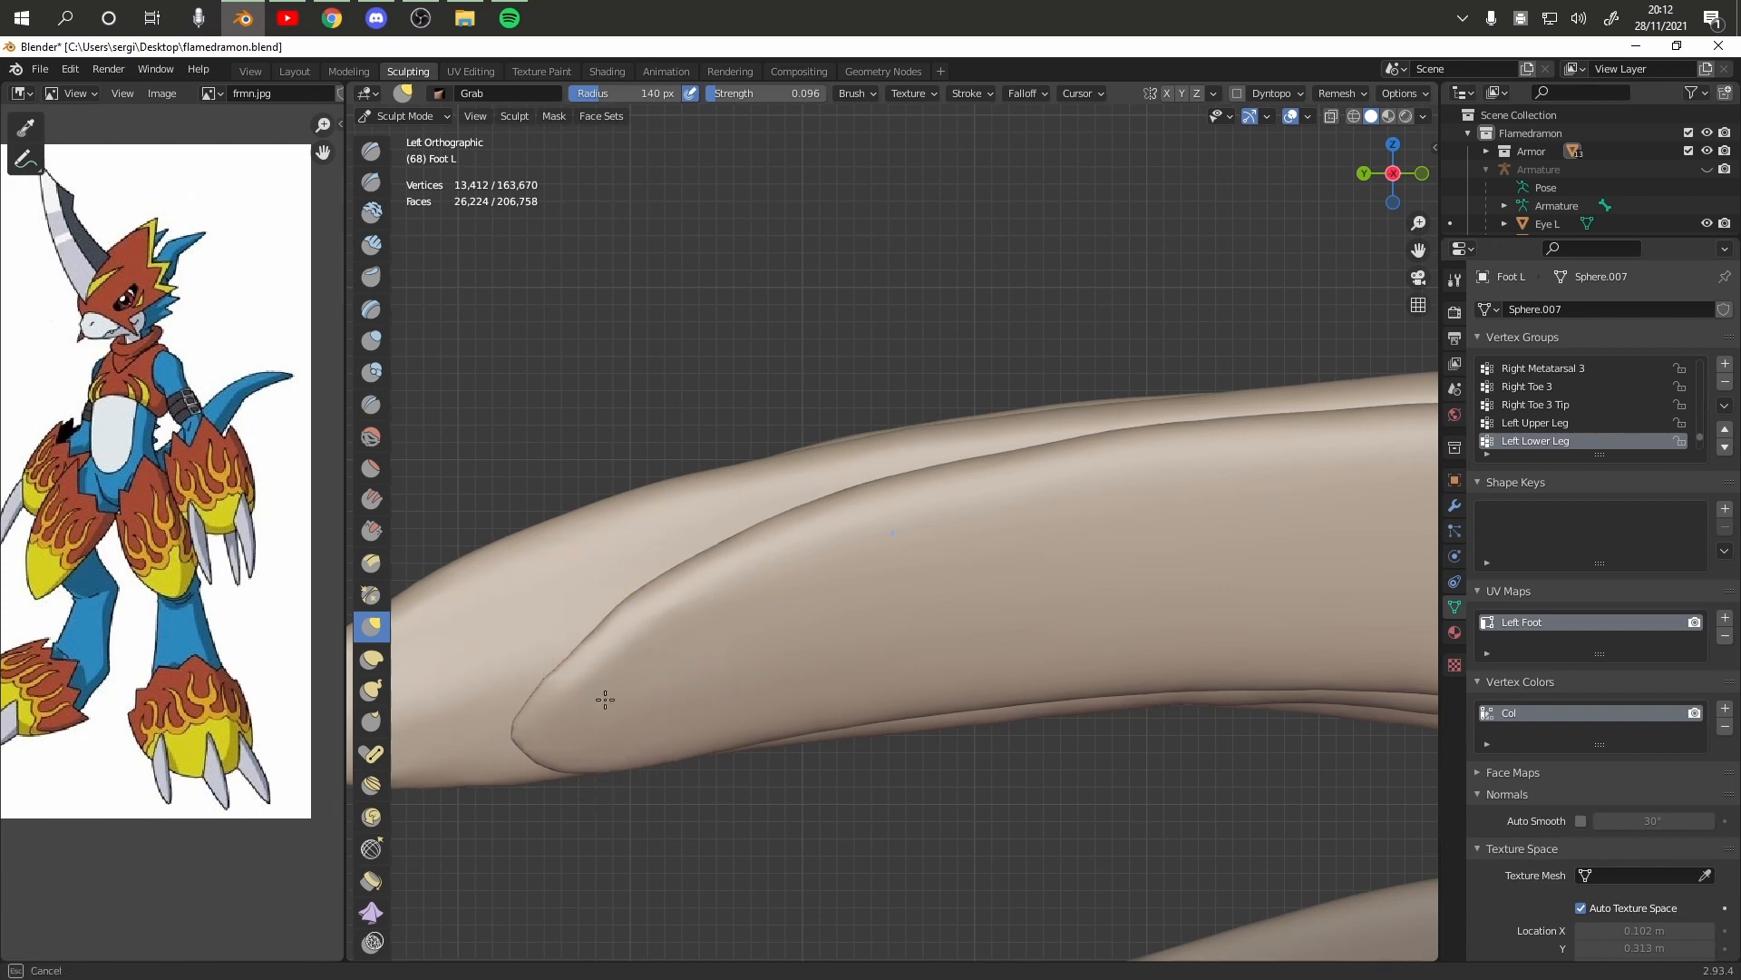
left_click_drag(605, 699, 606, 696)
left_click_drag(630, 597, 701, 634)
mouse_move(673, 559)
left_mouse_down()
mouse_move(723, 590)
mouse_move(776, 541)
mouse_move(1025, 451)
left_mouse_up()
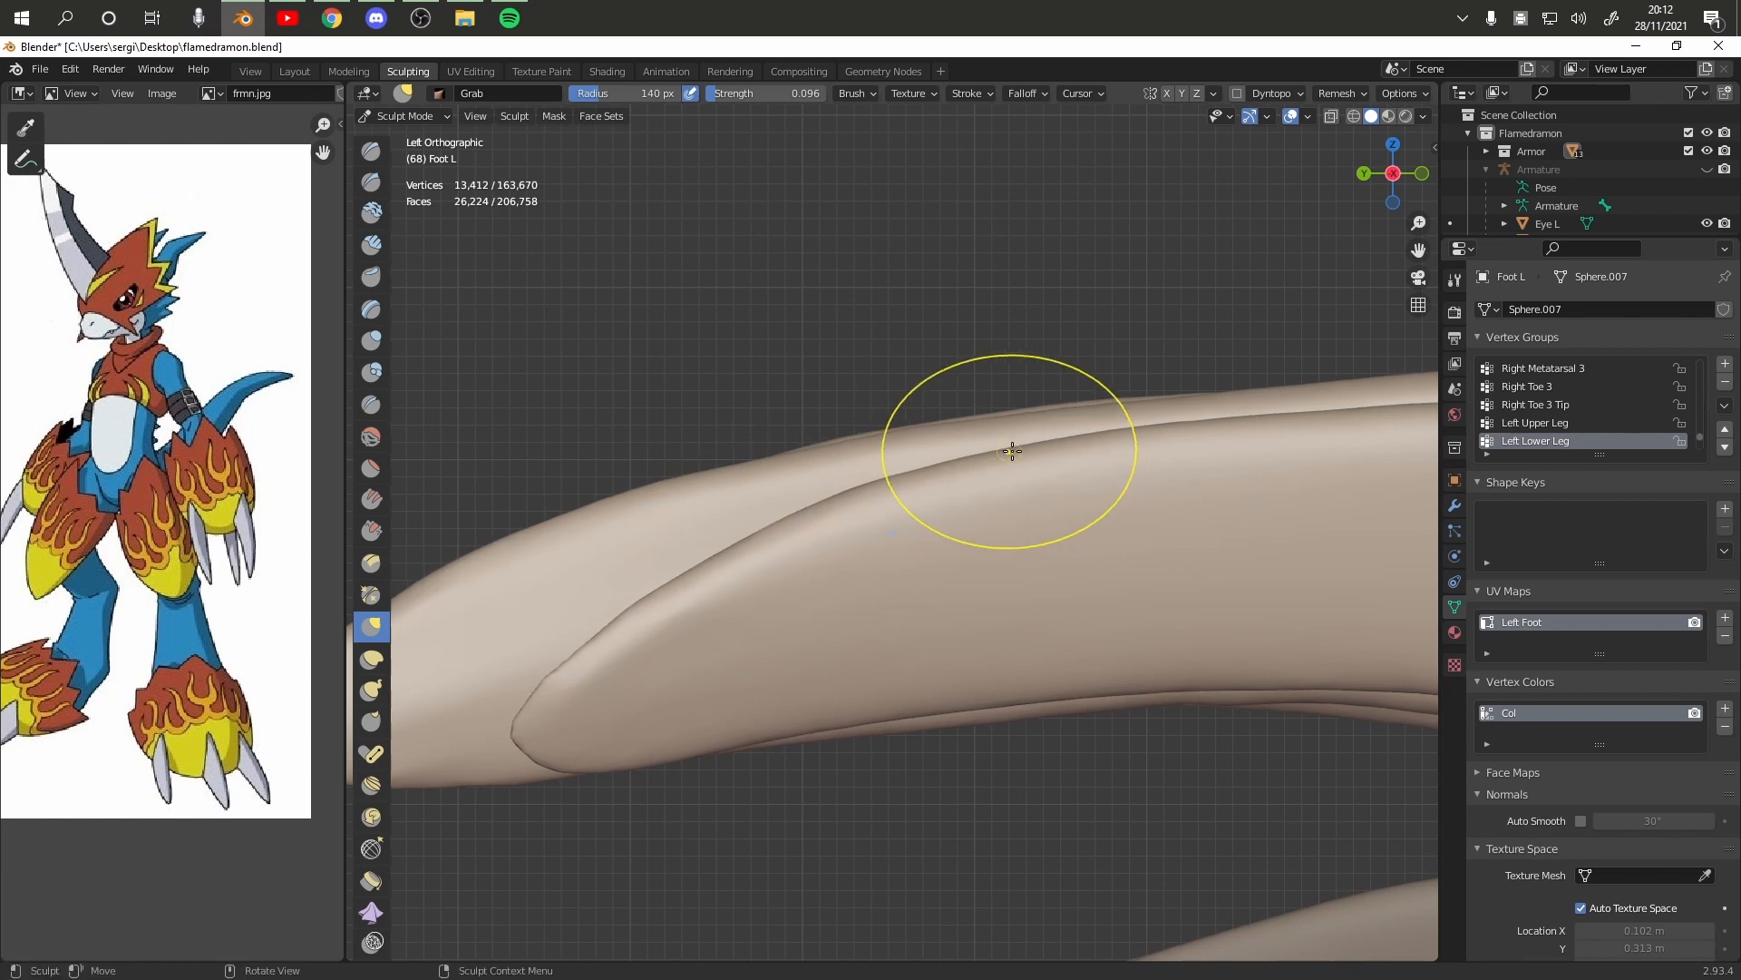
middle_click_drag(1127, 439, 1079, 553)
left_click_drag(1115, 537, 1100, 540)
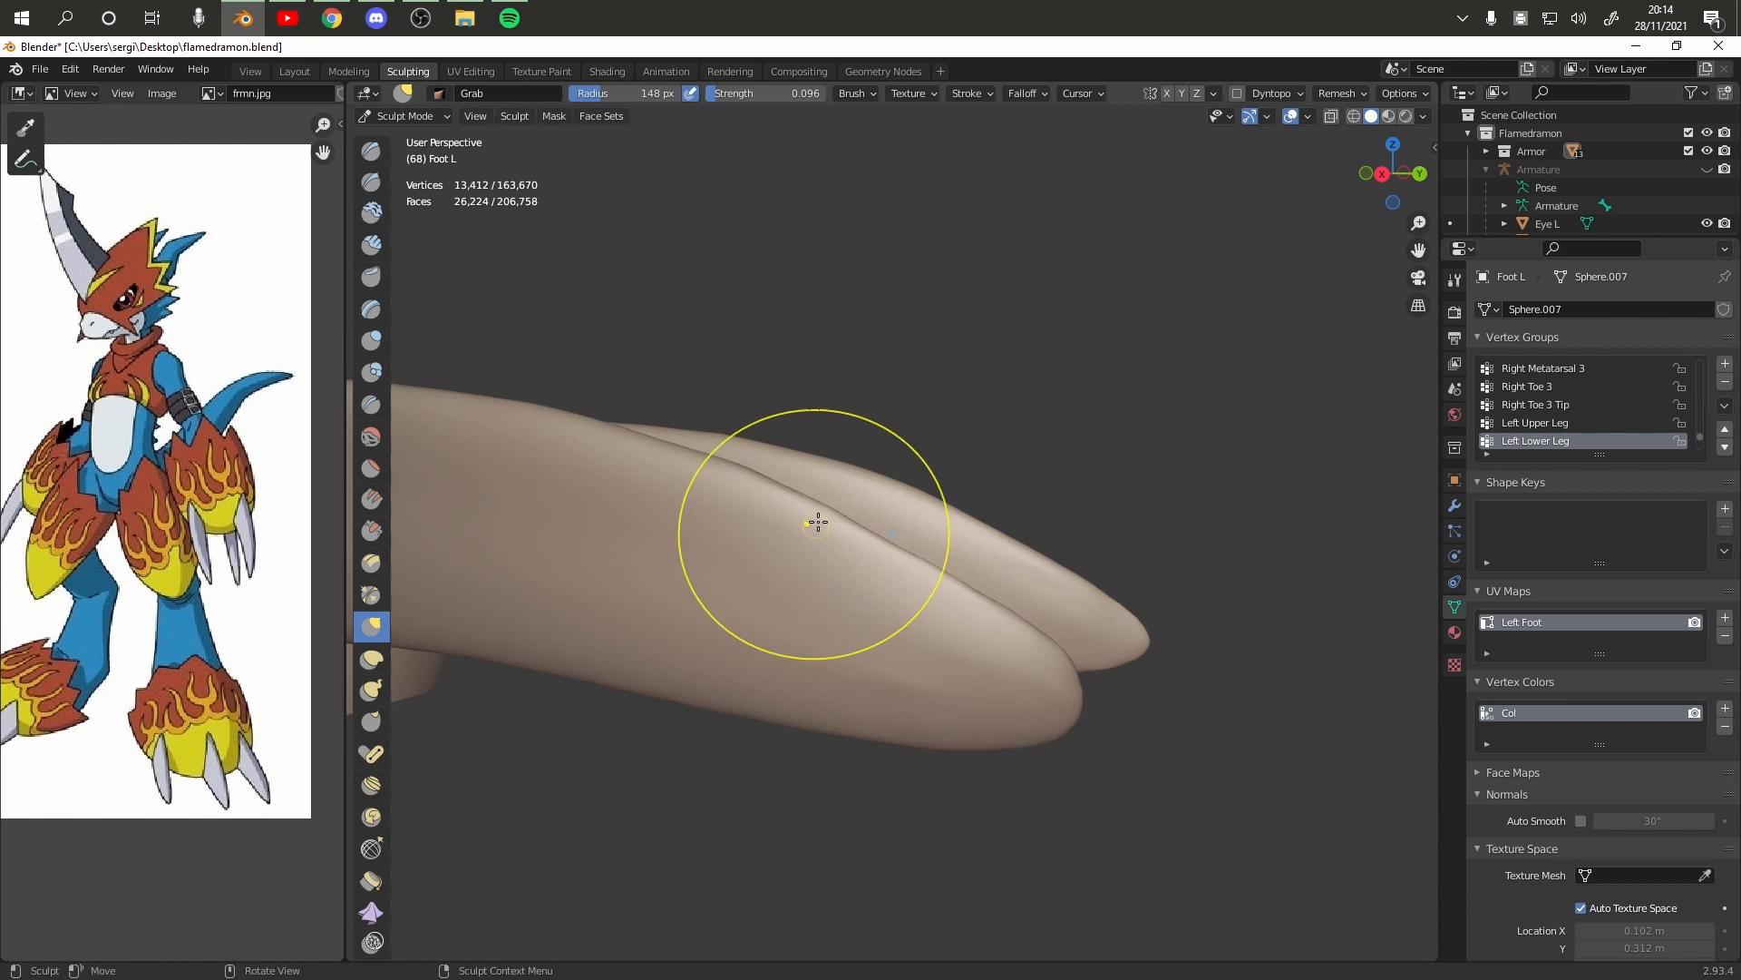
Refine the left foot's claw outline from the opposite side with a 148 px Grab brush, and pull the foot's sides inward at 215 px
left_click_drag(796, 497, 738, 494)
scroll(864, 634, "up", 1)
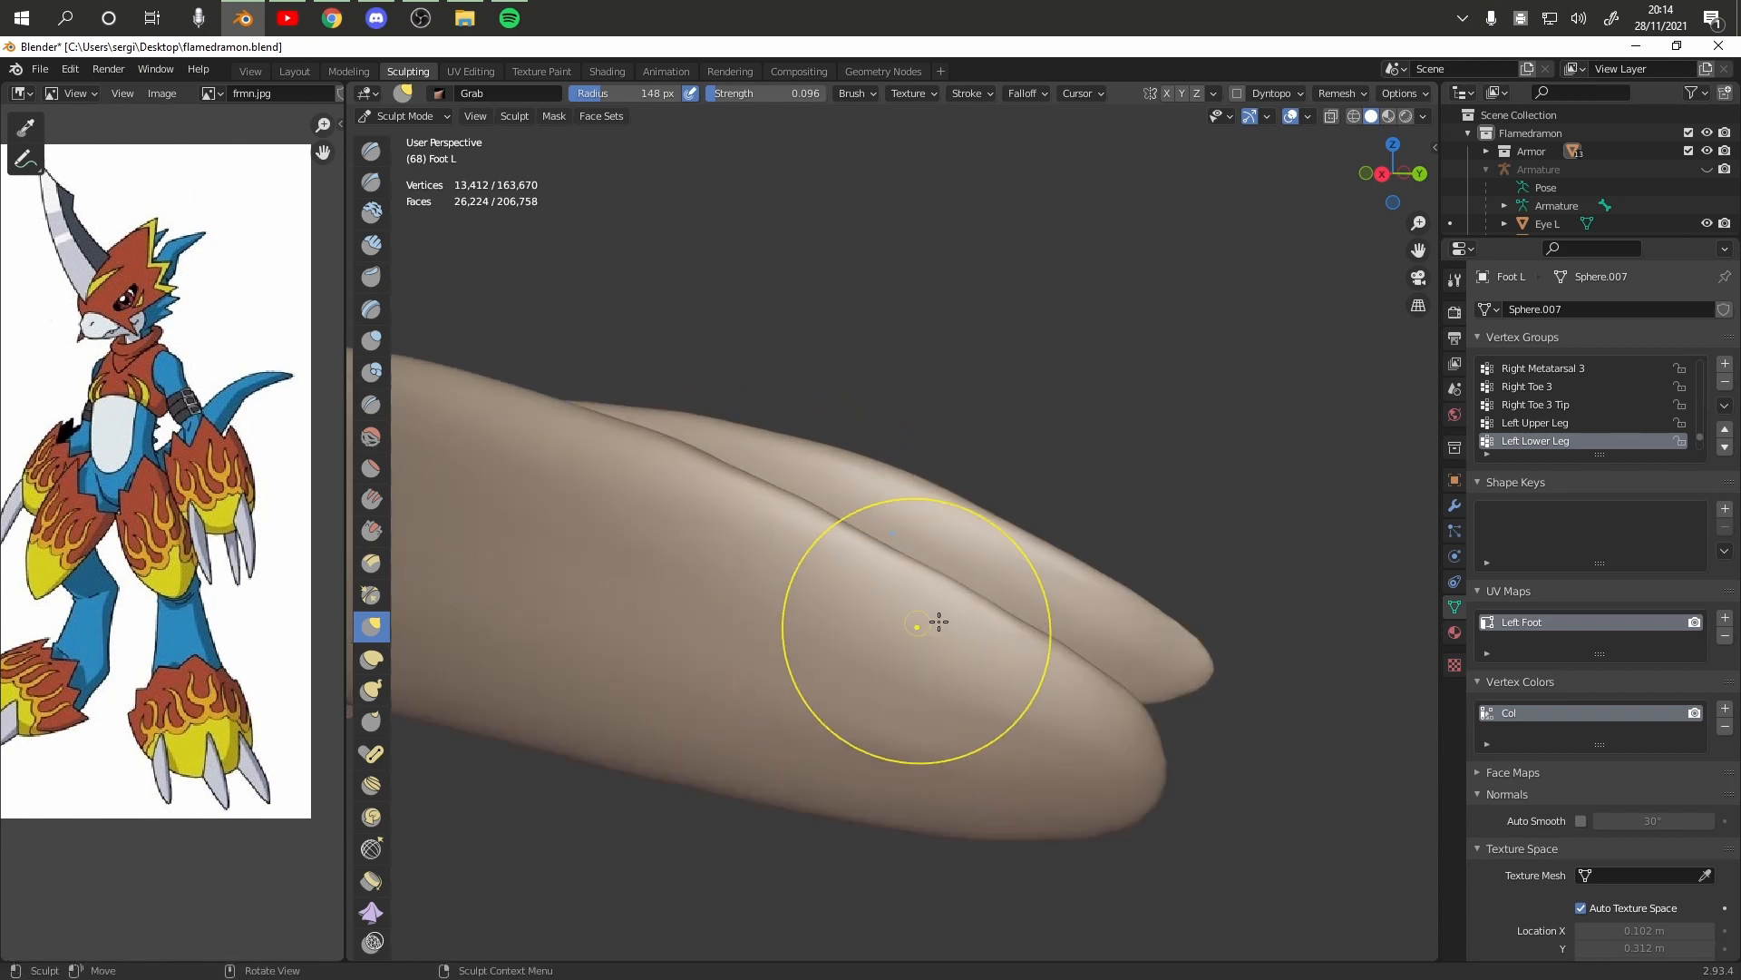
left_click_drag(998, 628, 972, 646)
left_click_drag(900, 598, 879, 625)
left_click_drag(816, 506, 791, 514)
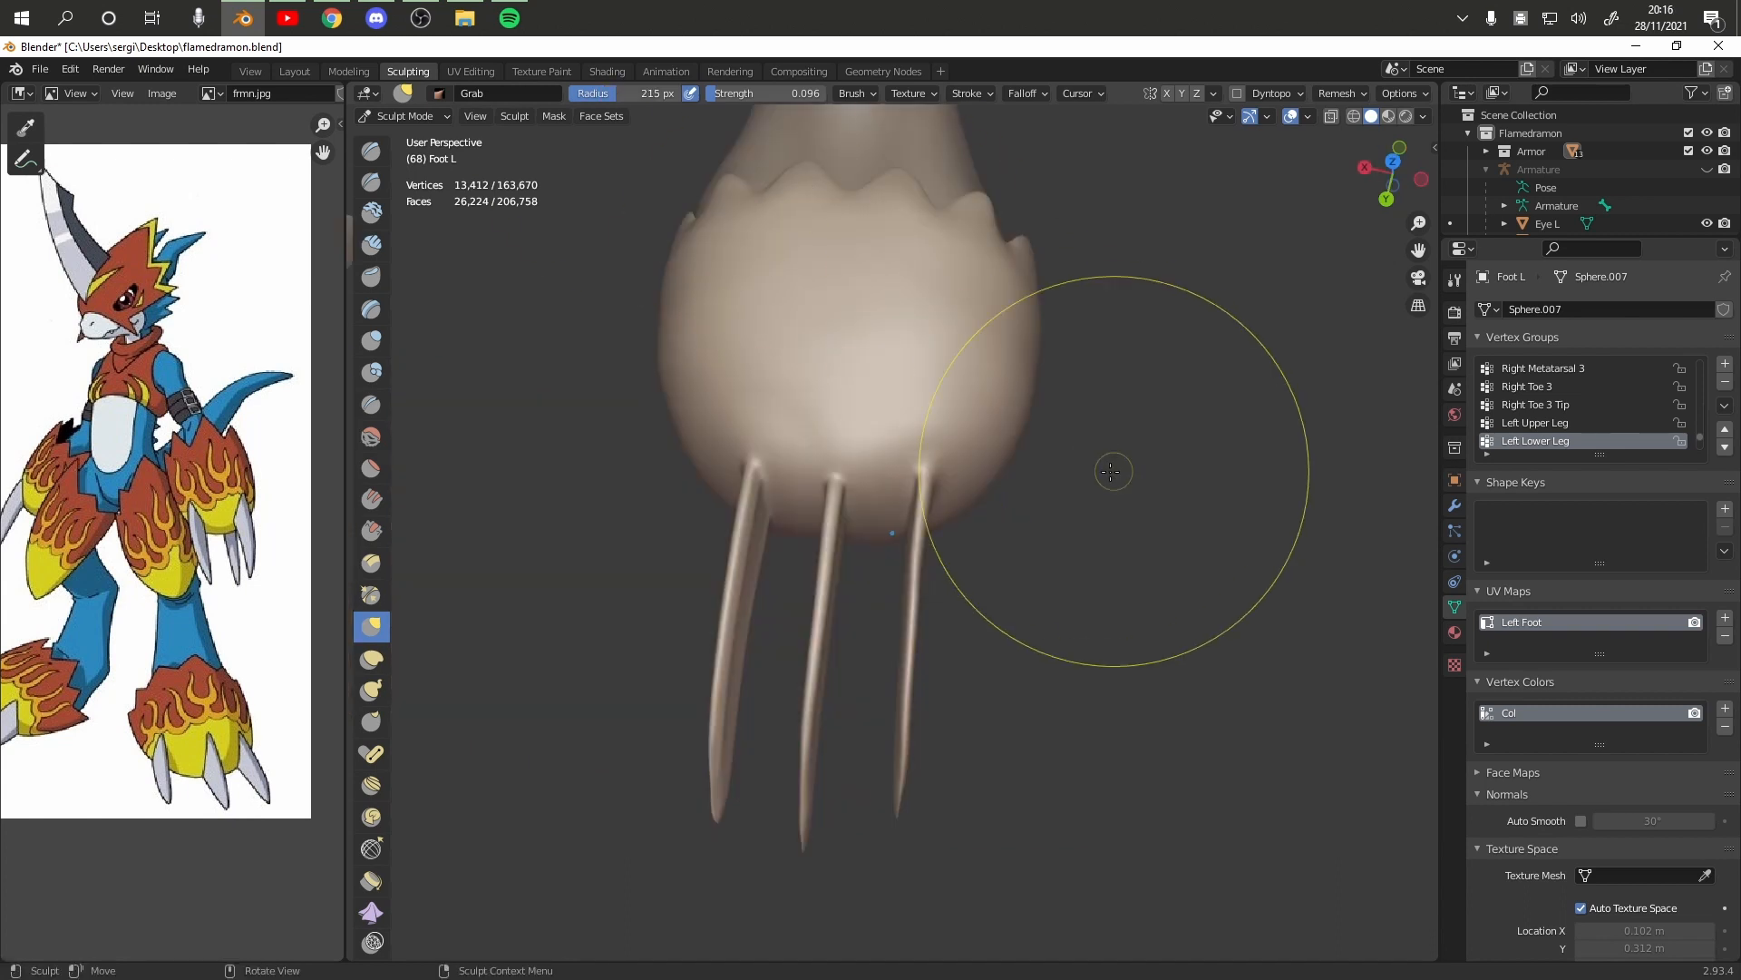
left_click_drag(1008, 451, 937, 447)
left_click_drag(666, 393, 693, 399)
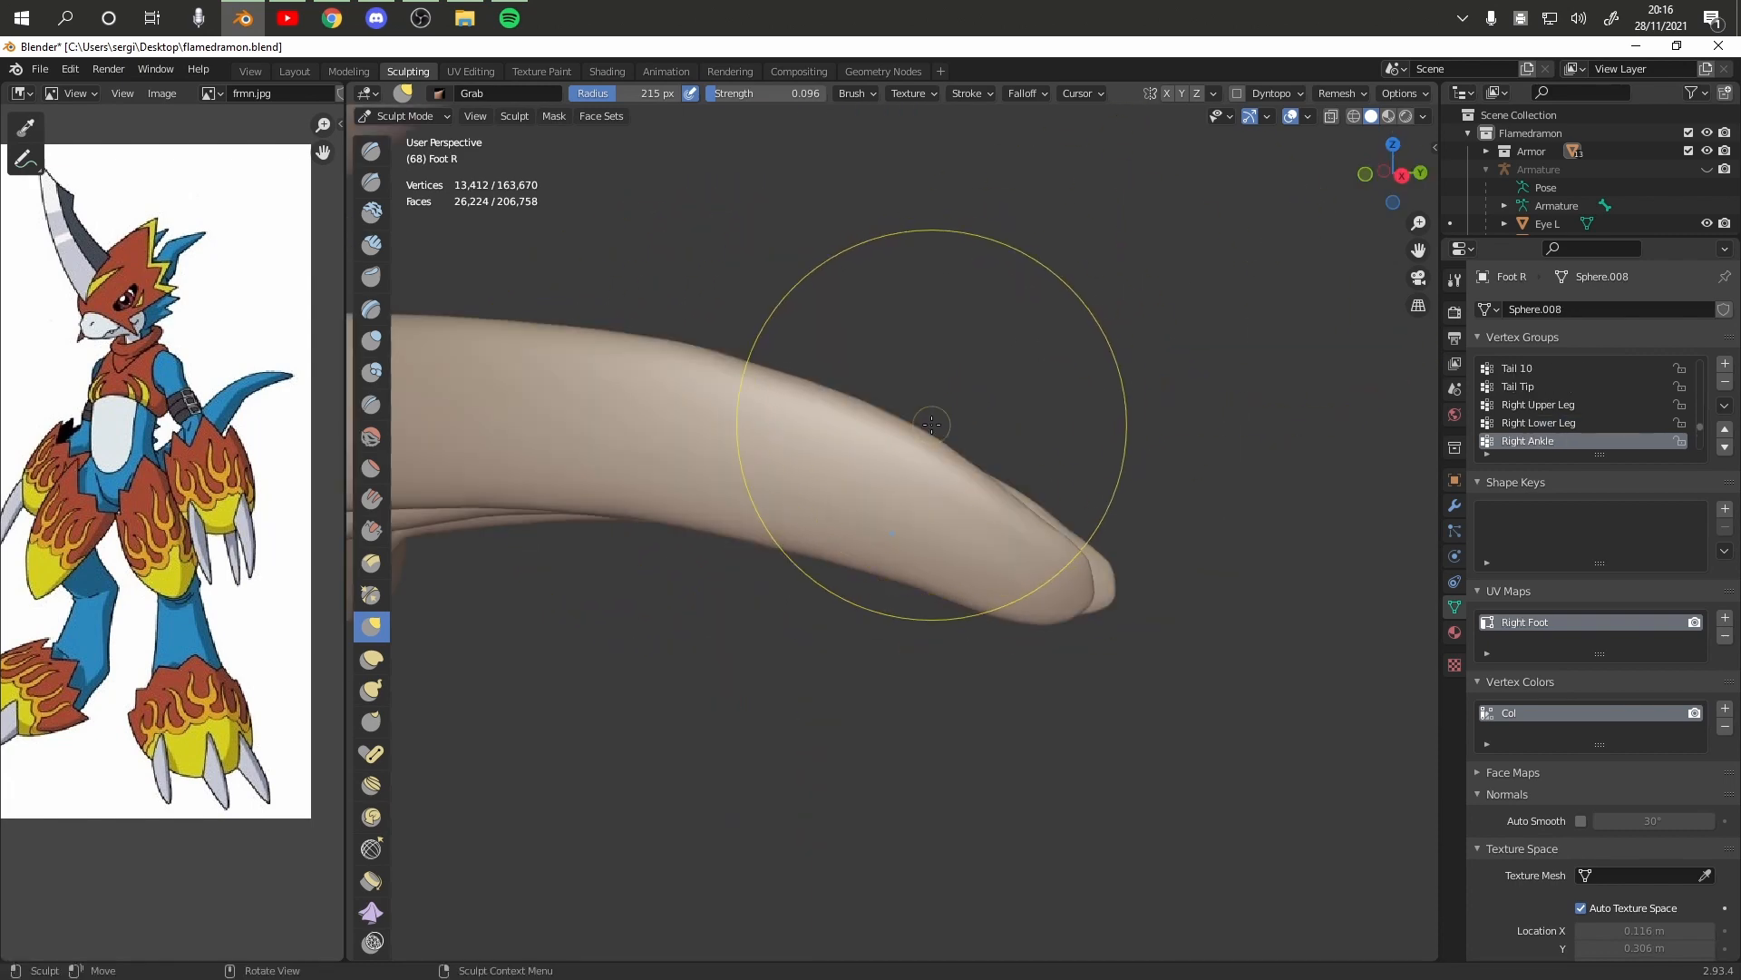
Reshape the top and tip of the right foot's claws with a 215 px Grab brush, and refine the upper edge at 131 px
mouse_move(930, 416)
left_mouse_down()
mouse_move(821, 510)
mouse_move(877, 408)
left_mouse_up()
left_click_drag(1061, 544, 1071, 543)
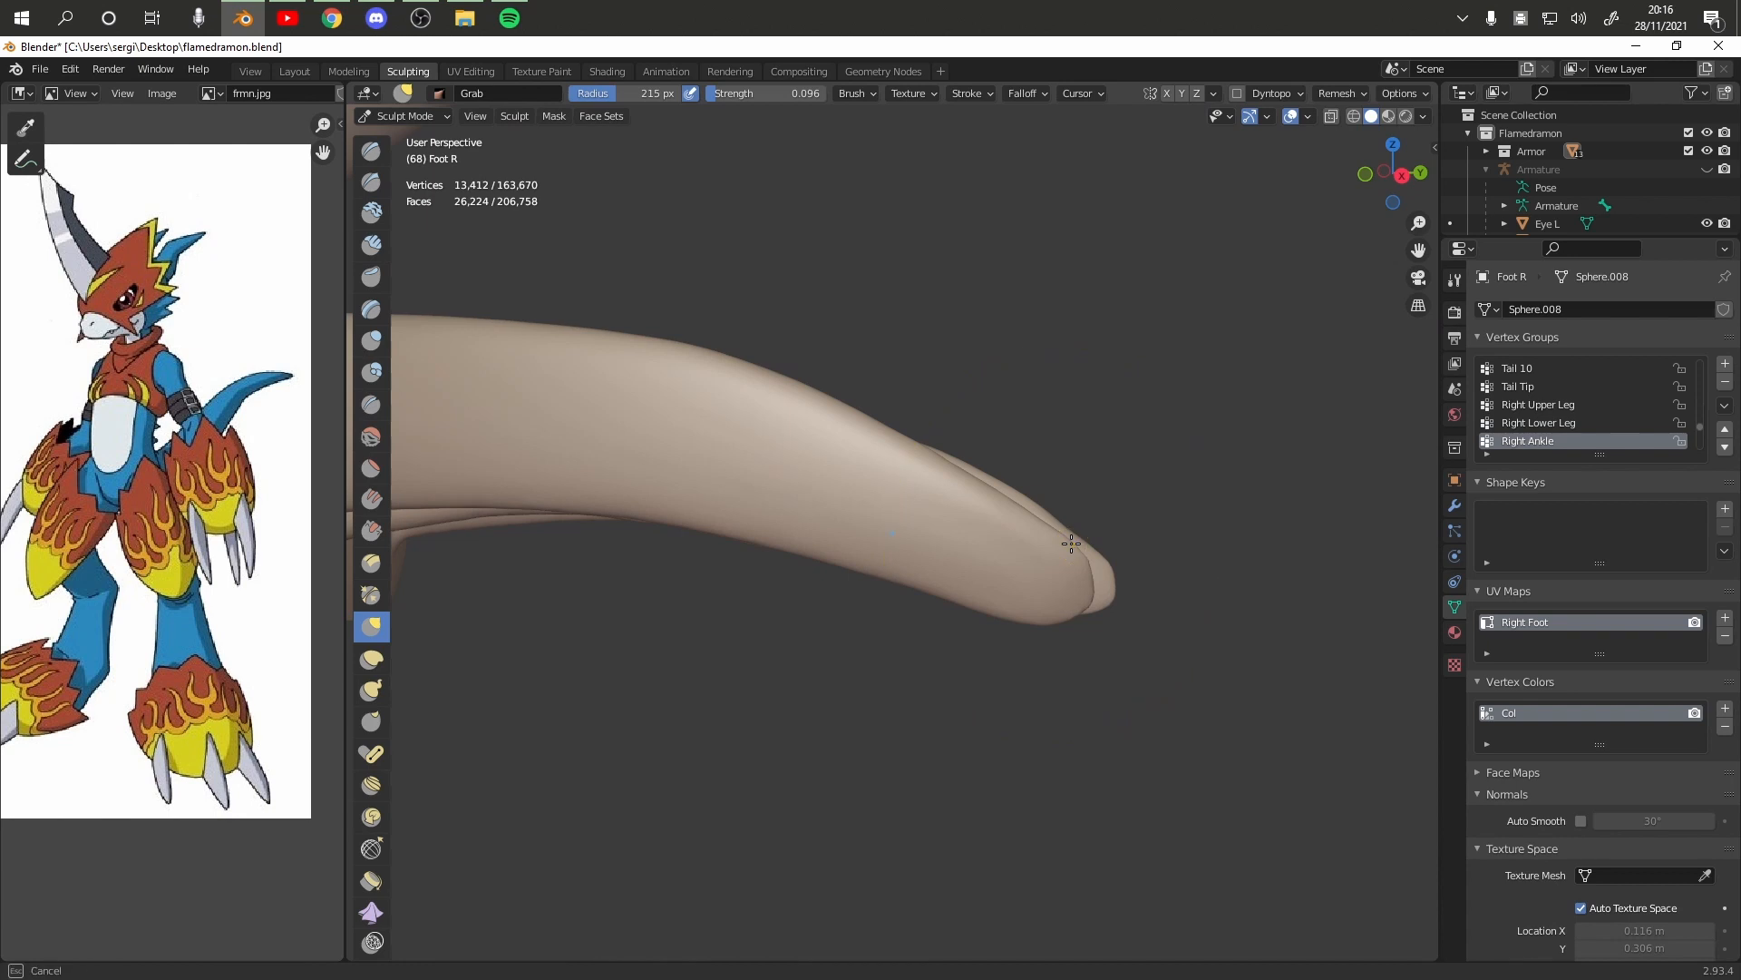
left_click_drag(982, 669, 1044, 517)
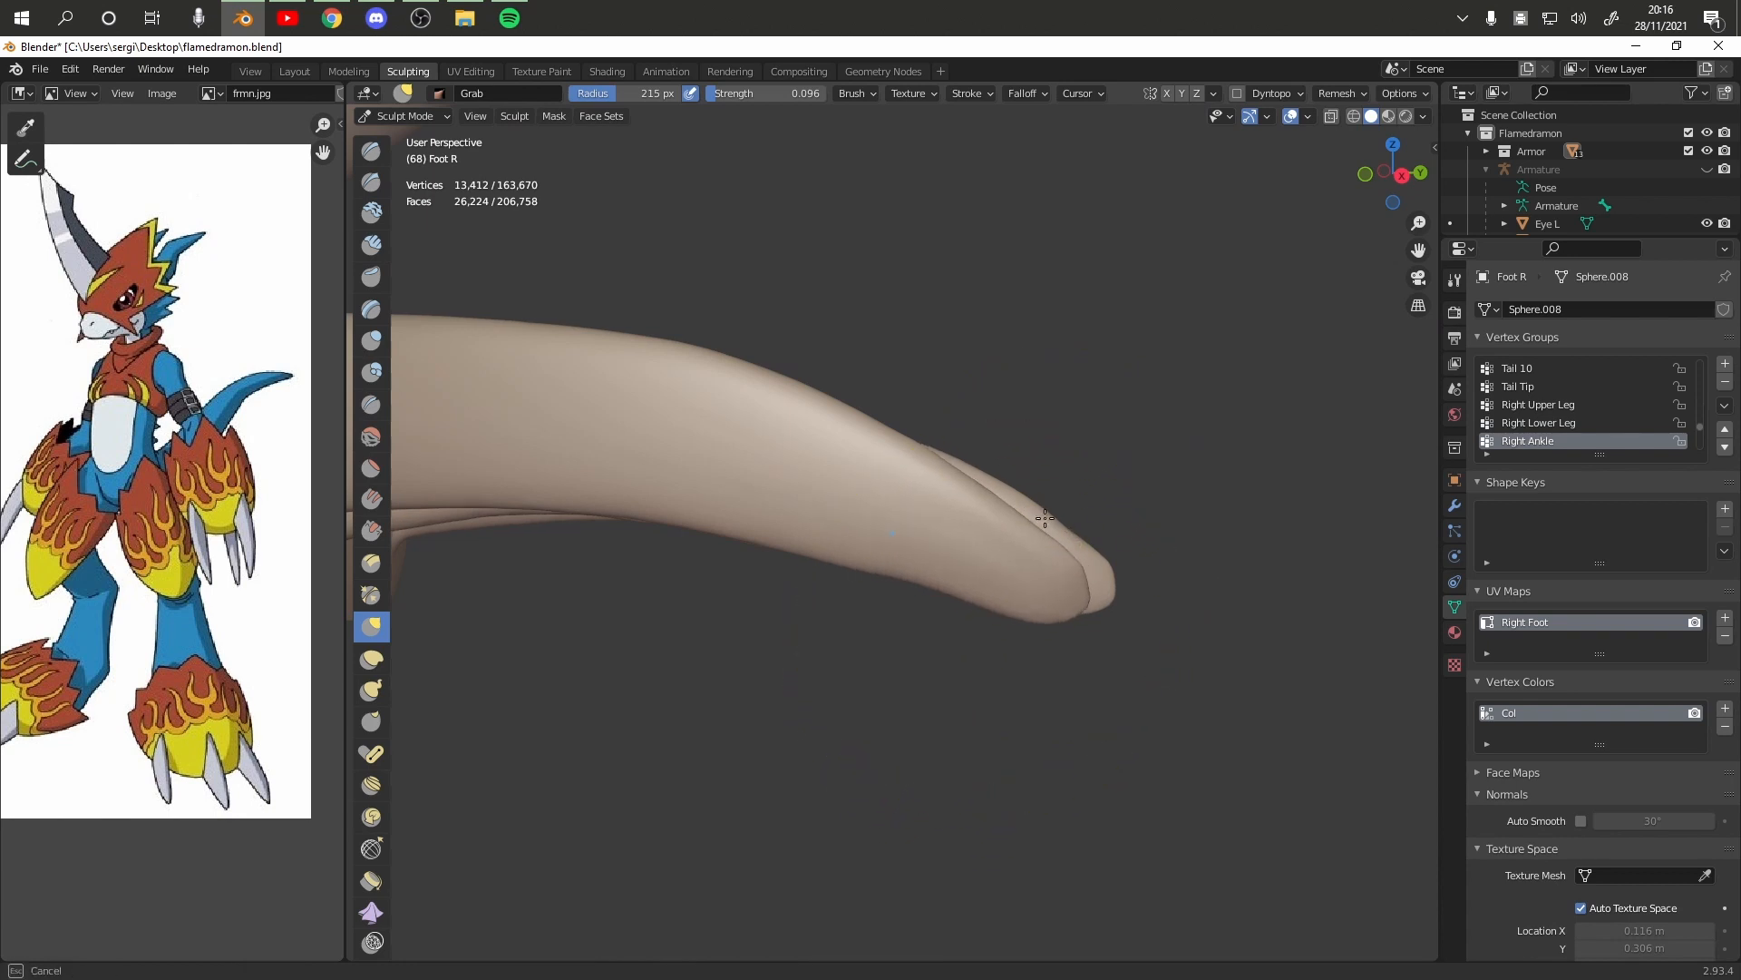
left_click_drag(1028, 581, 1026, 579)
left_click_drag(873, 580, 849, 526)
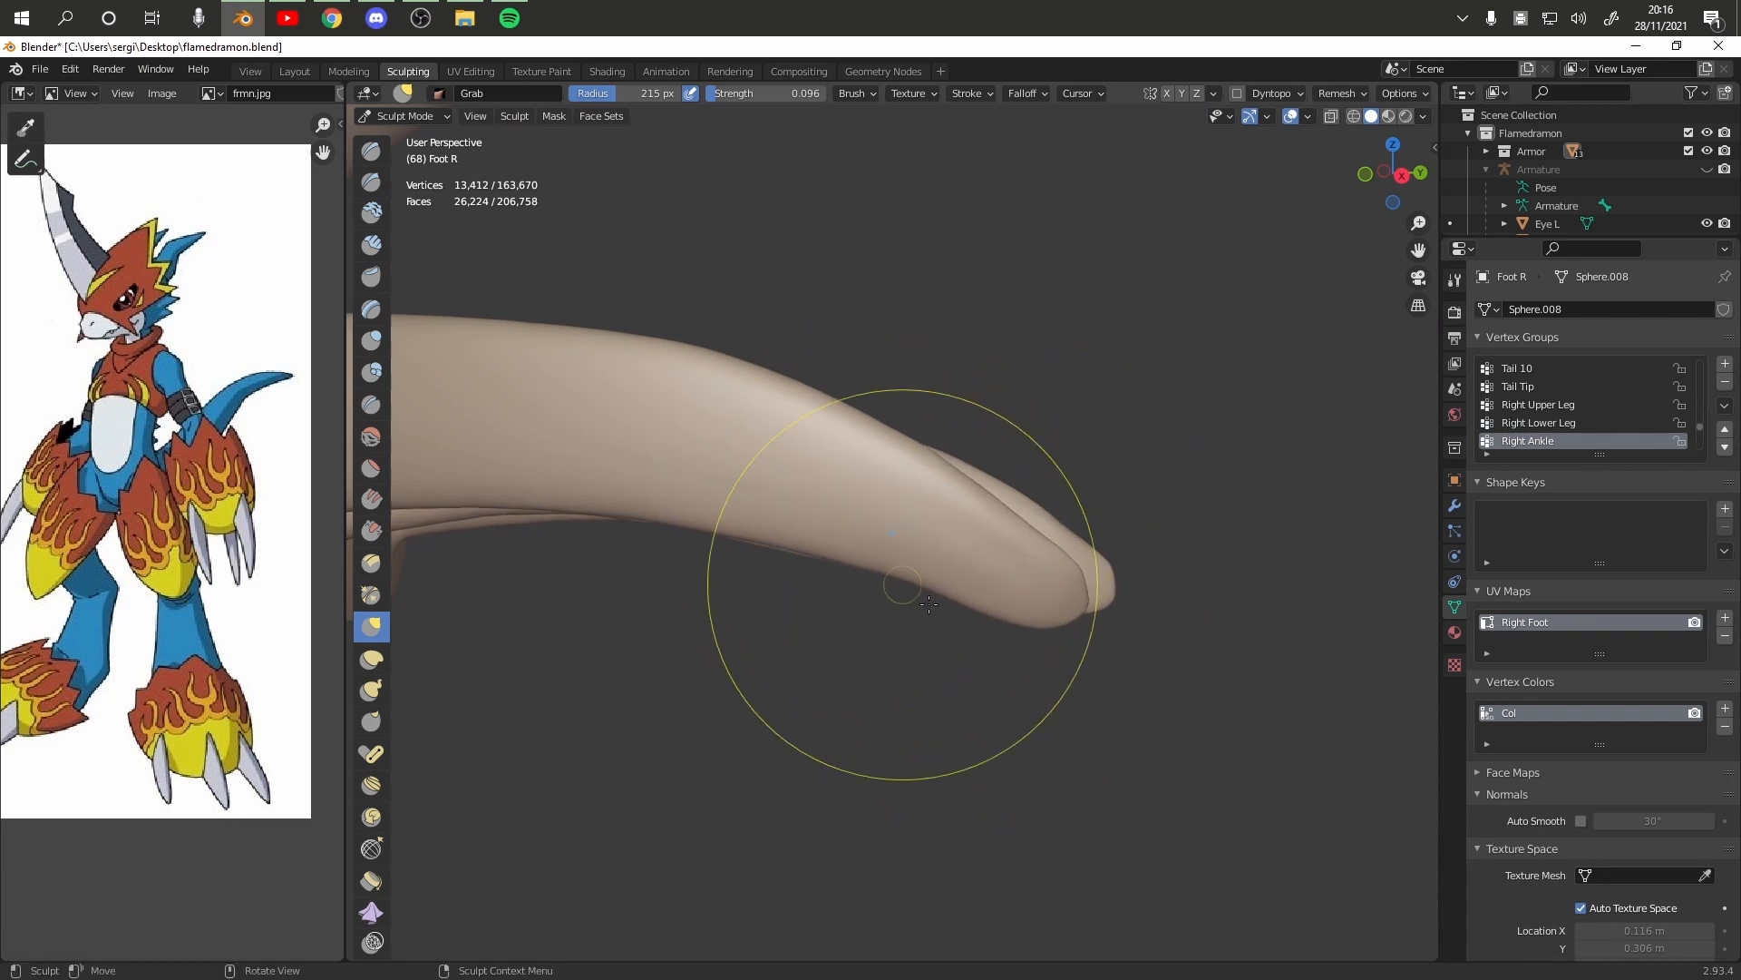
scroll(1048, 621, "up", 1)
left_click_drag(1088, 664, 1123, 566)
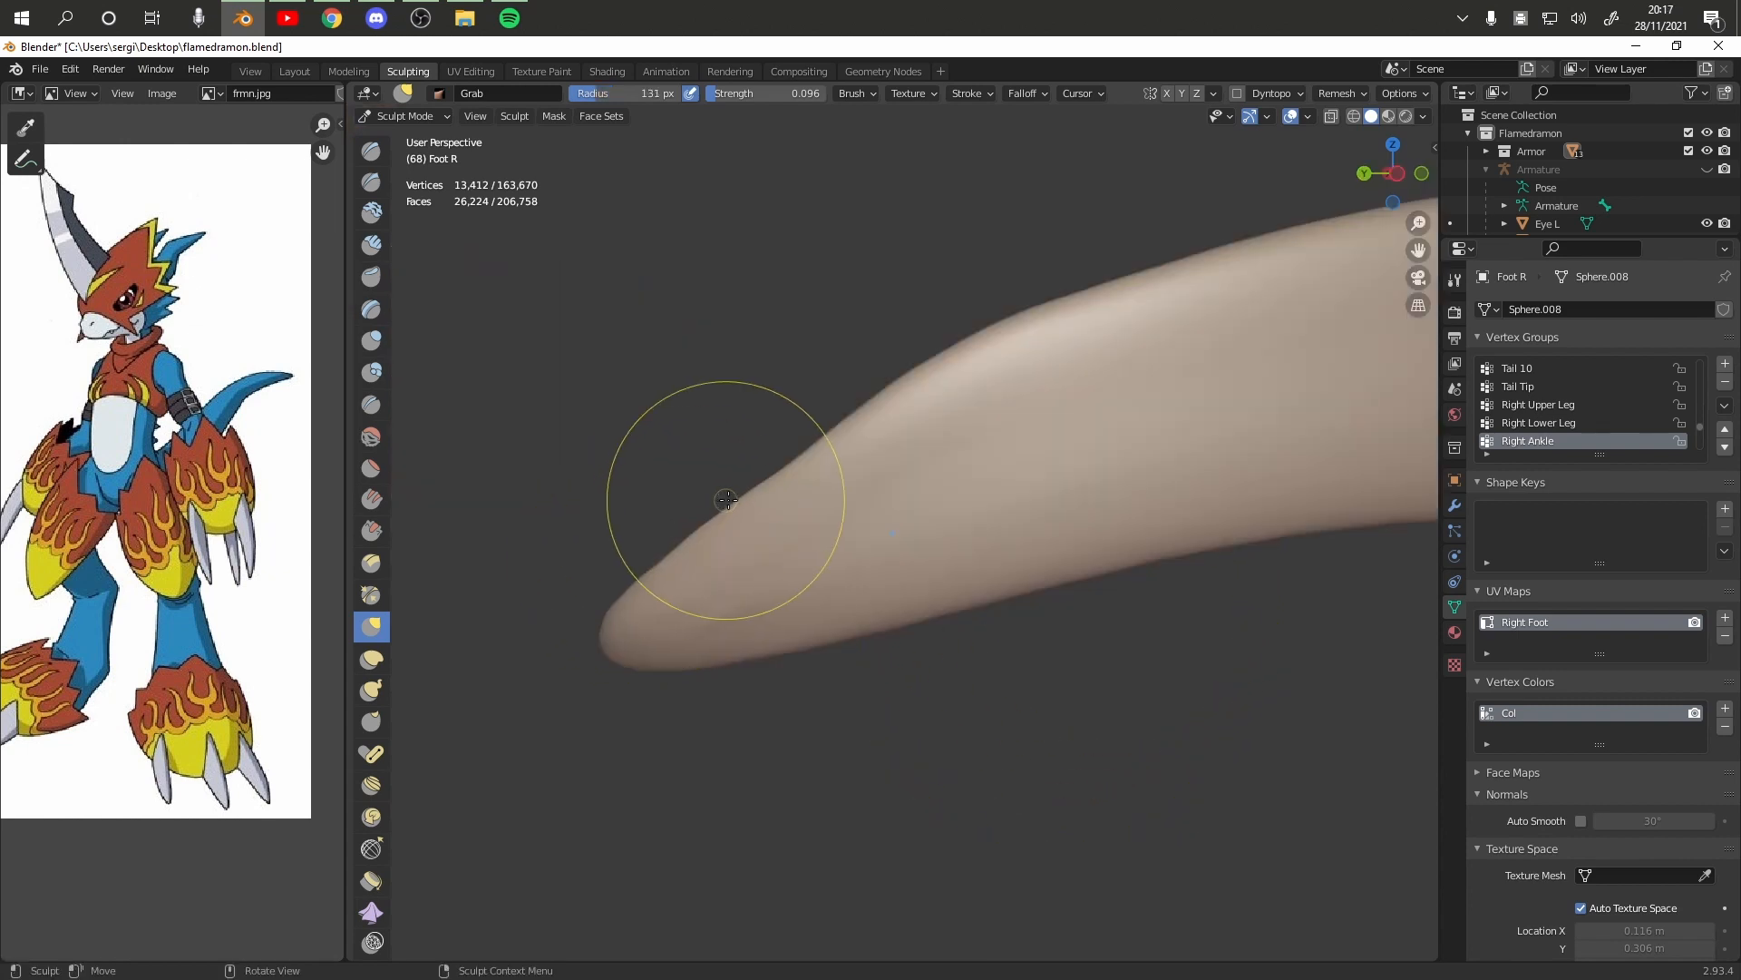
left_click_drag(728, 499, 874, 420)
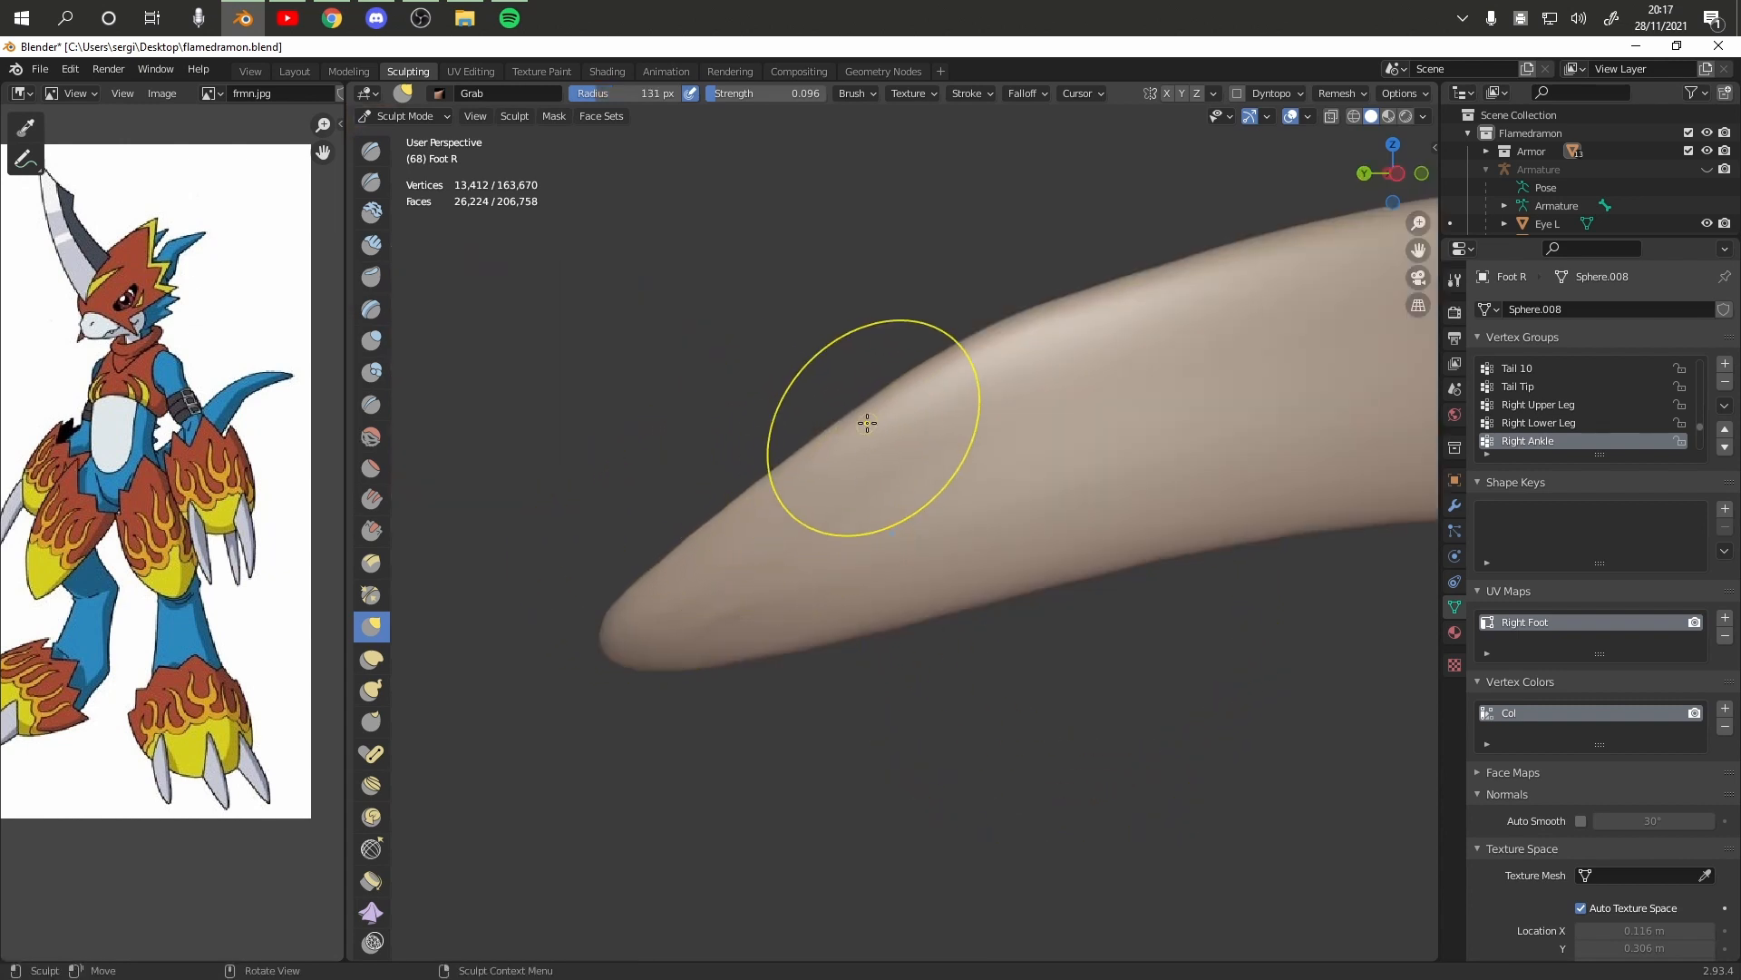
middle_click_drag(874, 420, 922, 389)
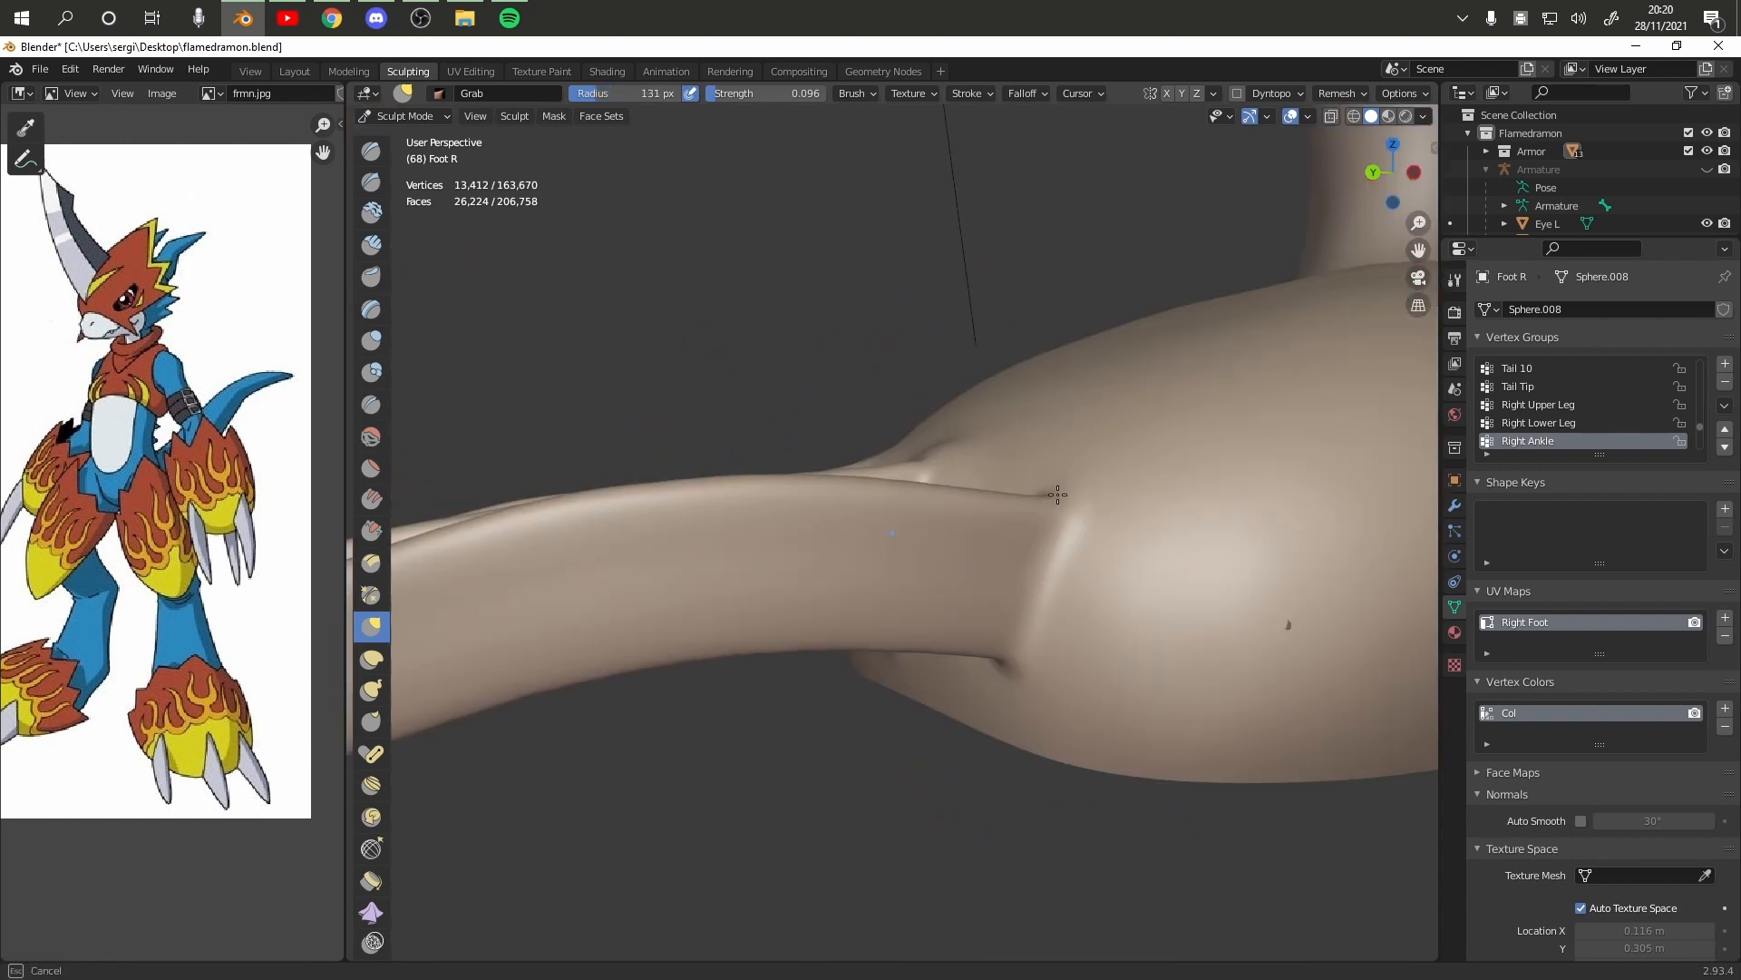
Lift the upper edge of the claw where it joins the right foot with a 131 px Grab brush
left_click_drag(1079, 468, 1085, 384)
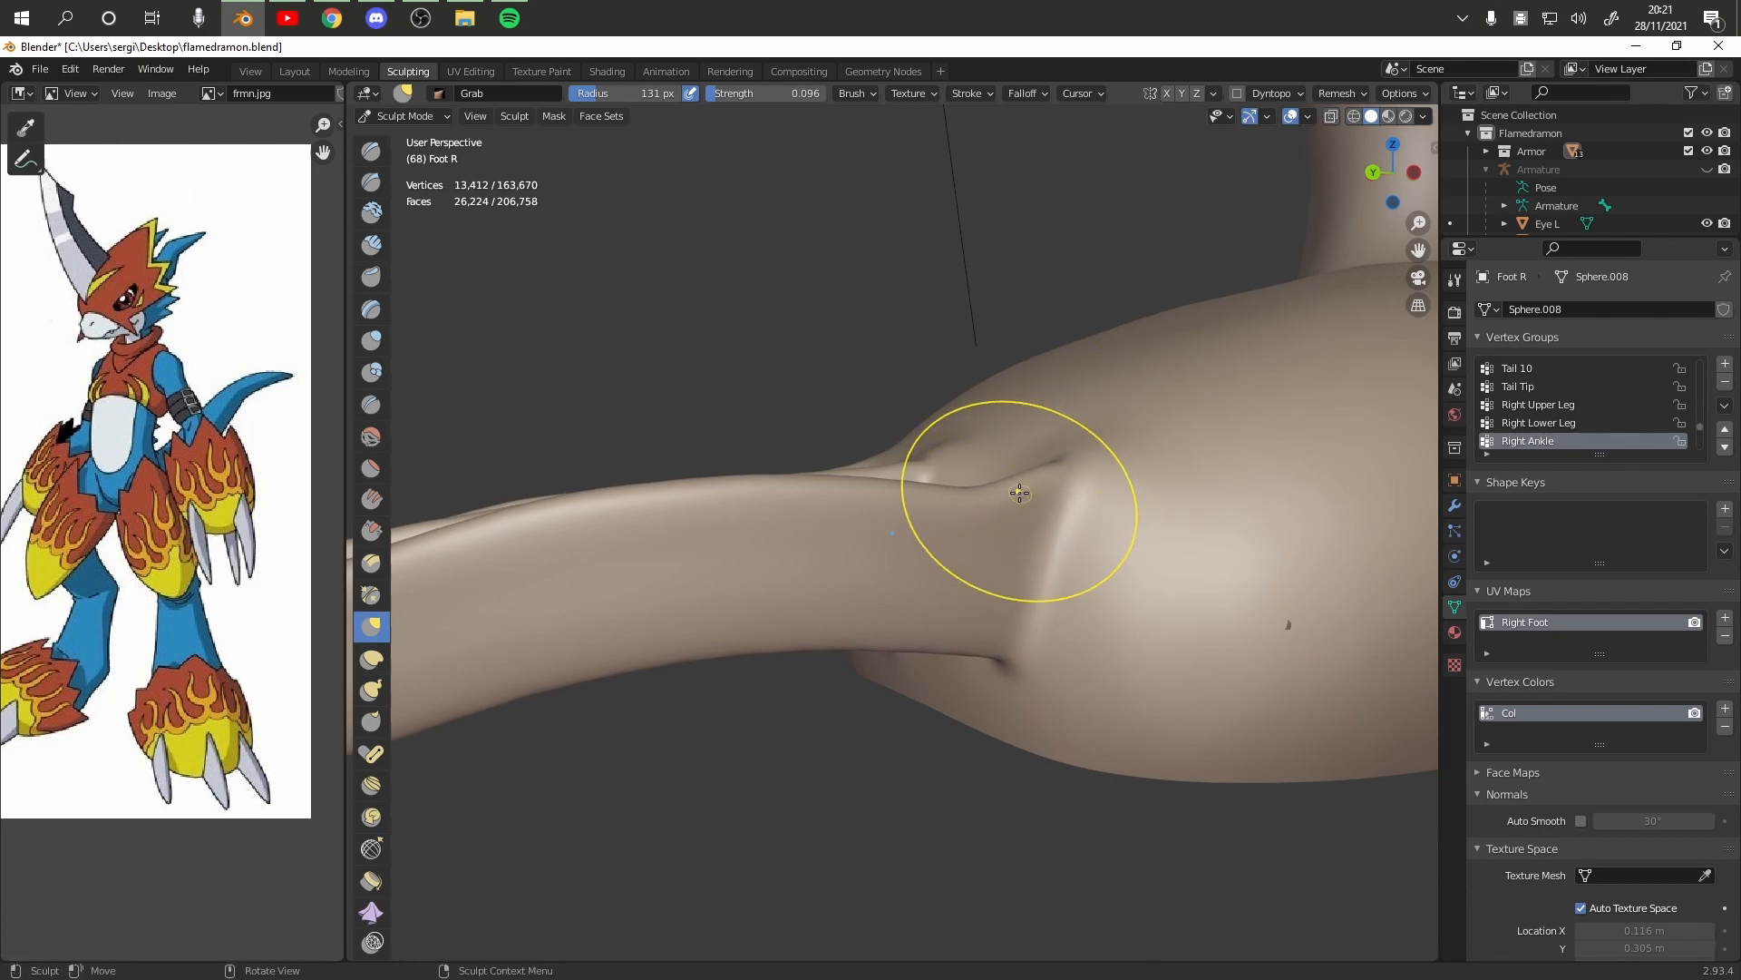
left_click_drag(1001, 478, 1019, 379)
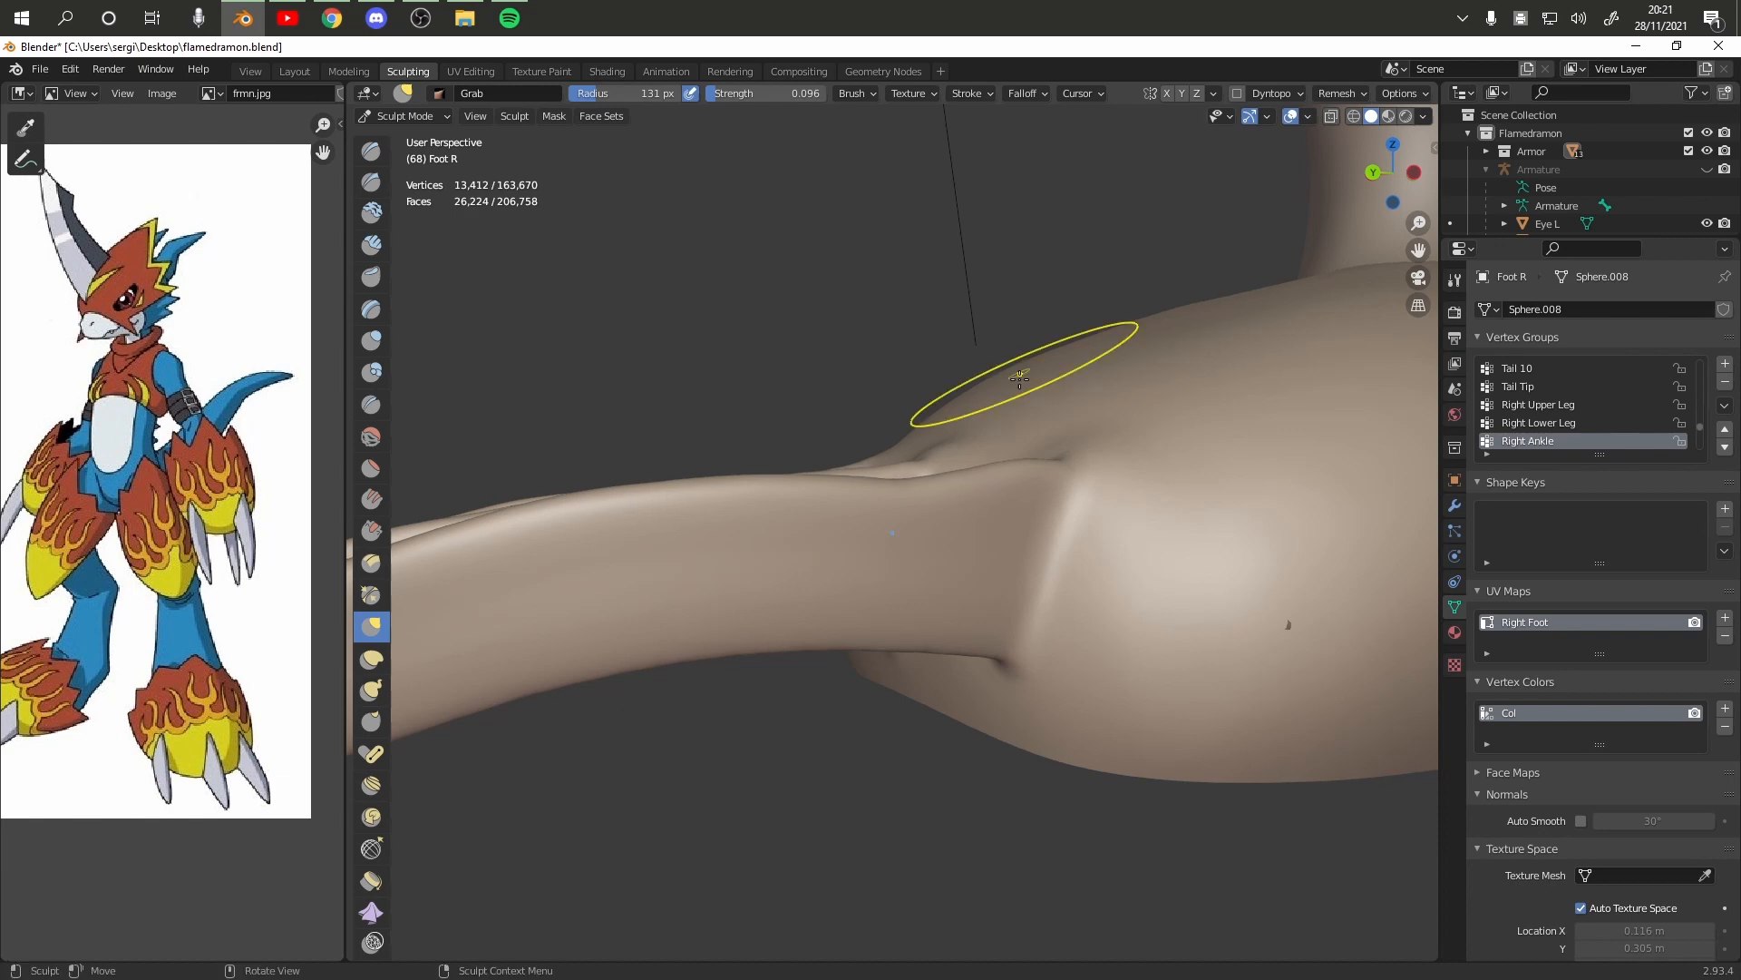
left_click_drag(951, 484, 943, 417)
mouse_move(890, 475)
left_mouse_down()
mouse_move(898, 334)
mouse_move(934, 418)
left_mouse_up()
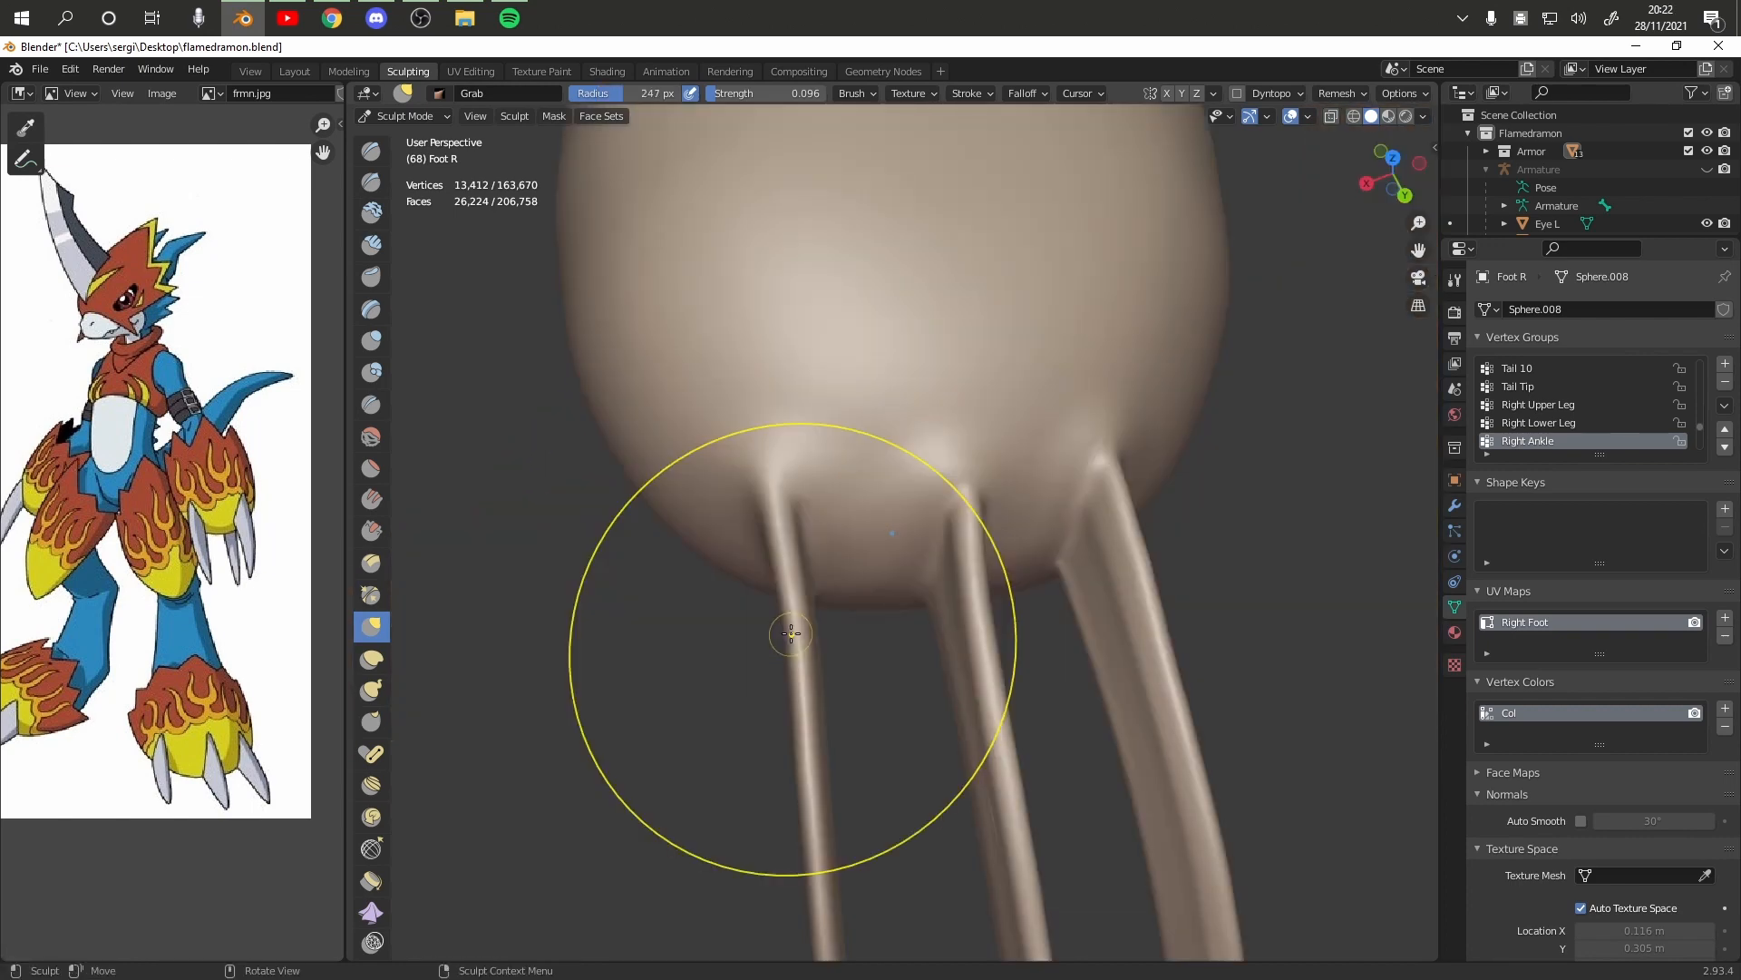
Adjust the bases of the thin side and middle claws on the right foot with a 247 px Grab brush
scroll(786, 672, "up", 1)
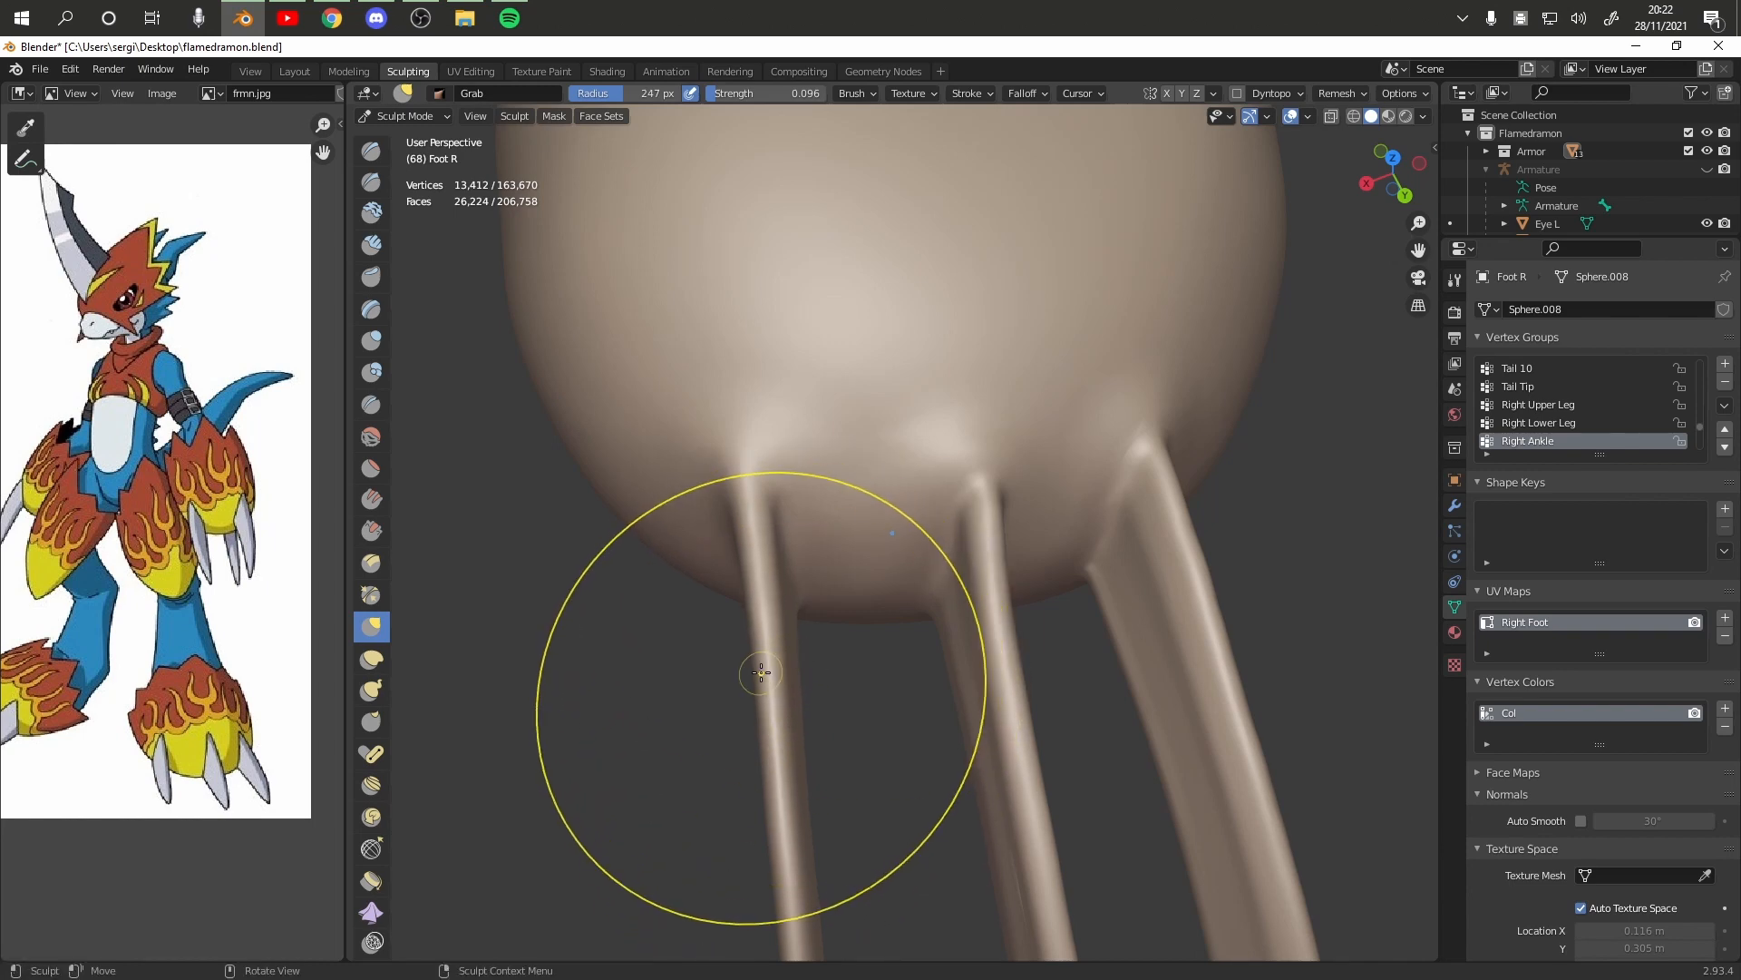
left_click_drag(746, 593, 745, 574)
middle_click_drag(746, 571, 898, 544)
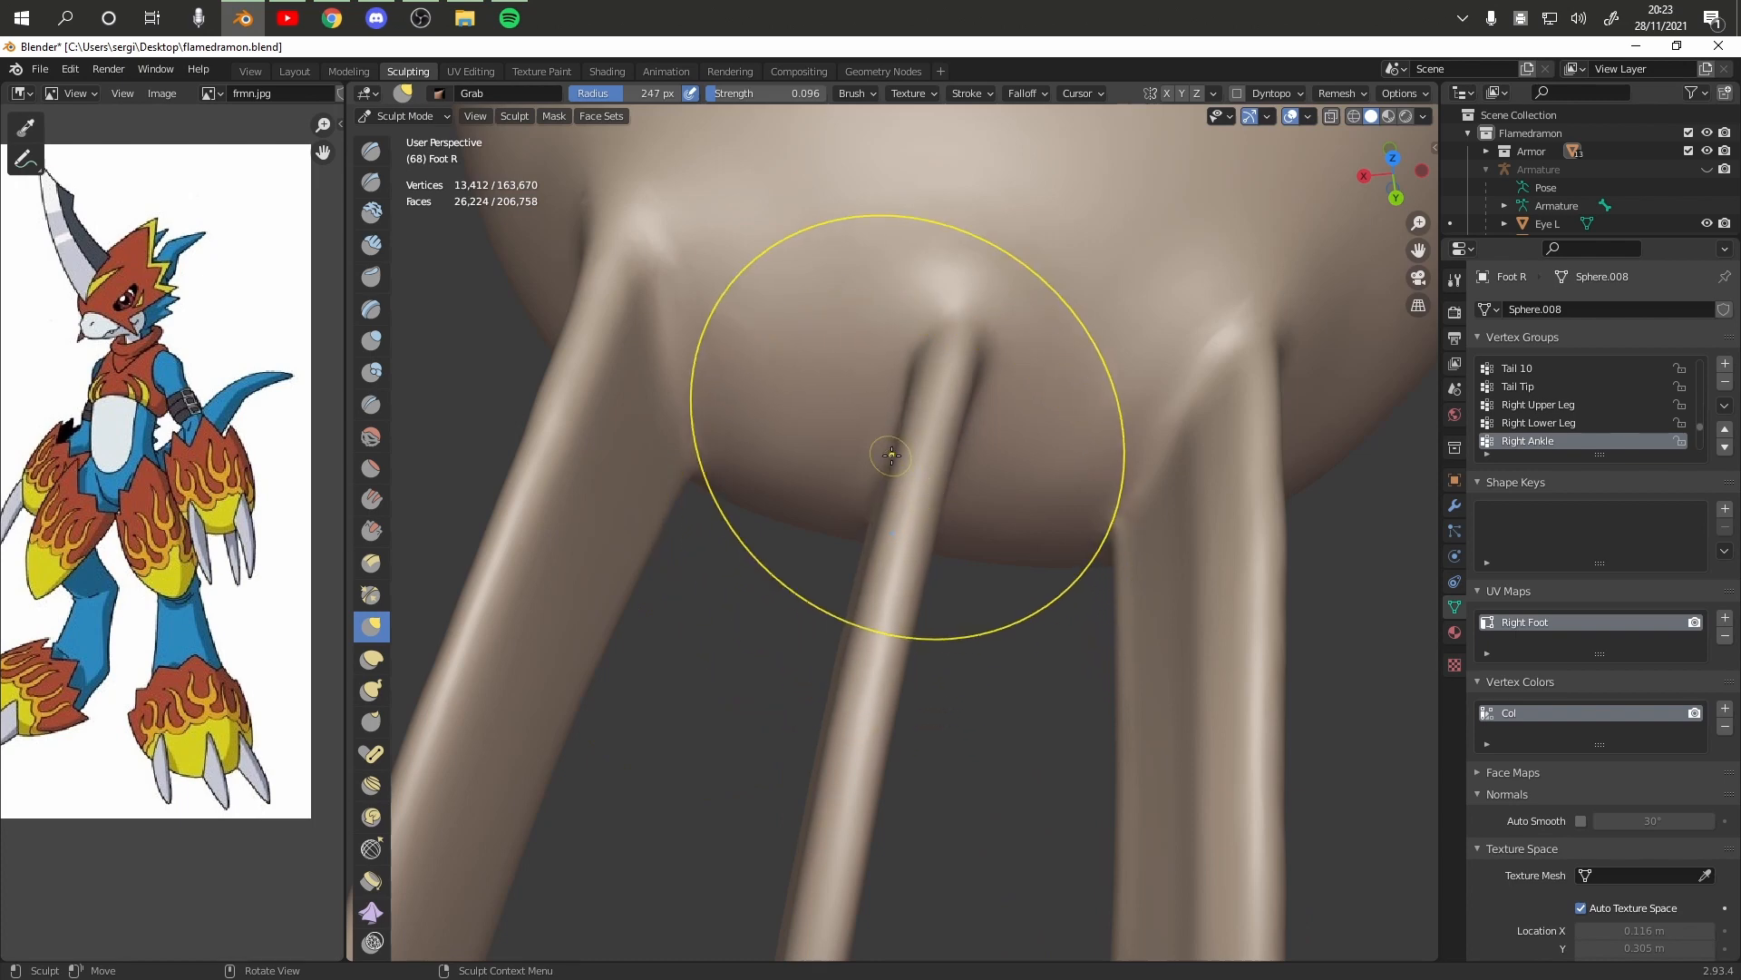
scroll(915, 594, "down", 1)
left_click_drag(879, 614, 864, 646)
scroll(844, 715, "down", 2)
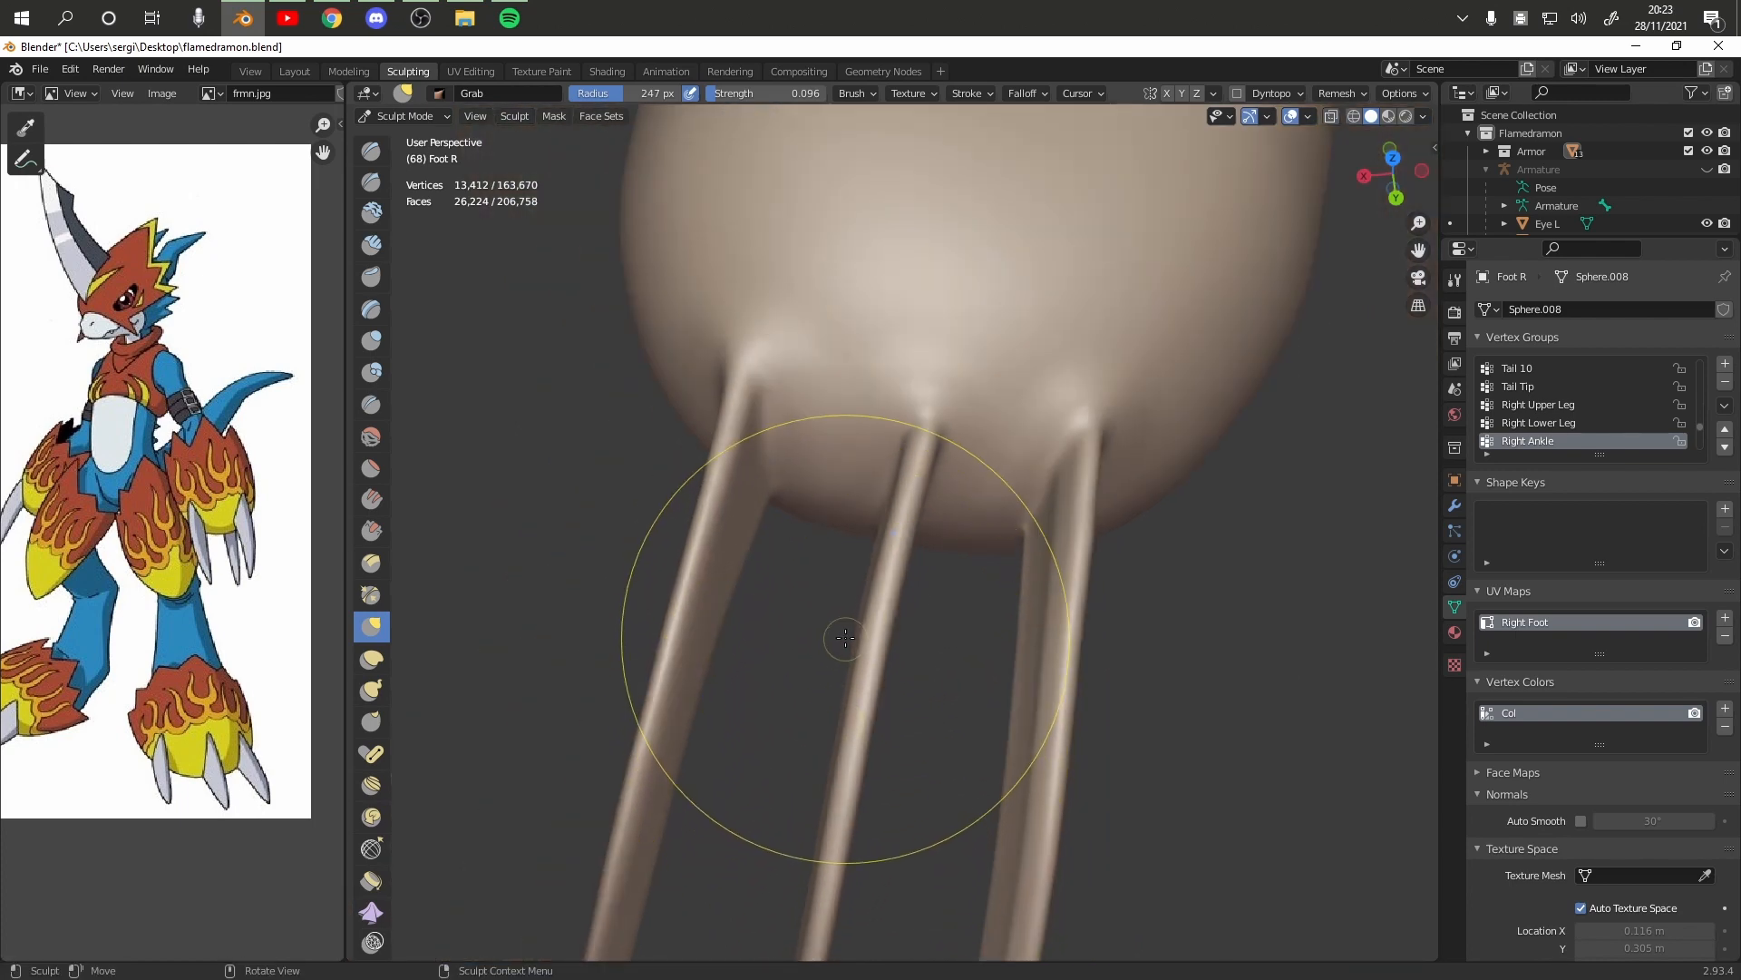
scroll(841, 717, "down", 1)
scroll(845, 724, "down", 6)
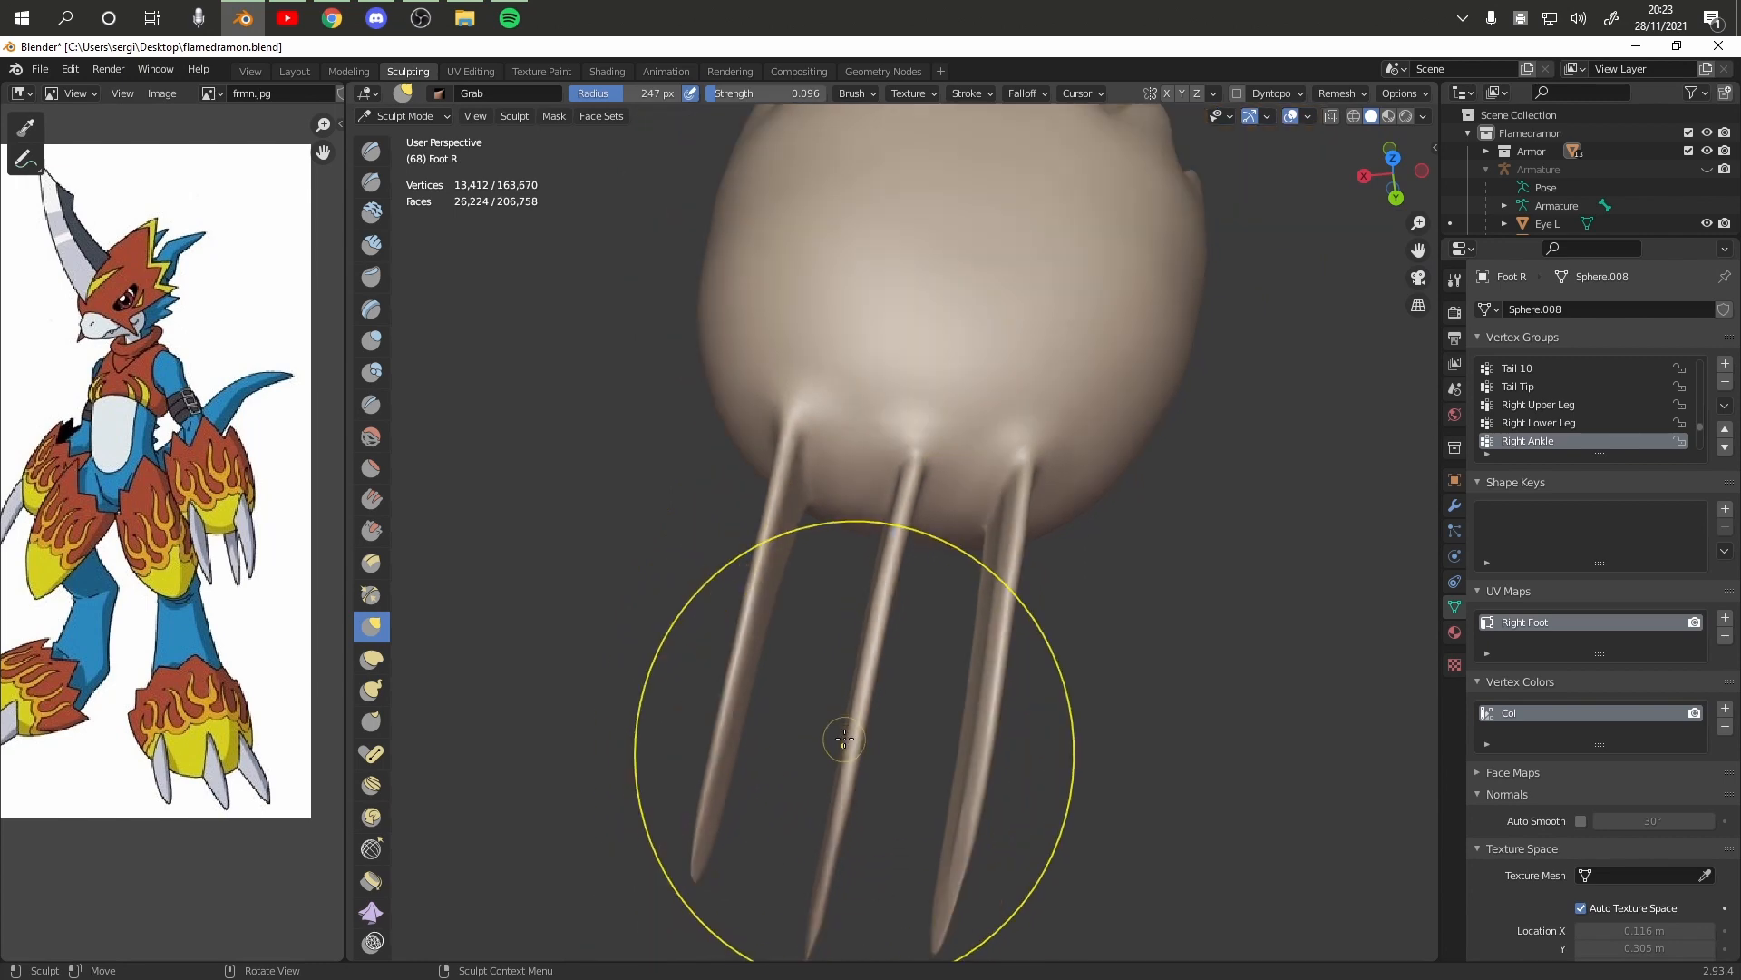
left_click_drag(1416, 252, 848, 332)
left_click_drag(1368, 187, 1510, 78)
scroll(1366, 191, "down", 2)
left_click_drag(1367, 188, 1263, 194)
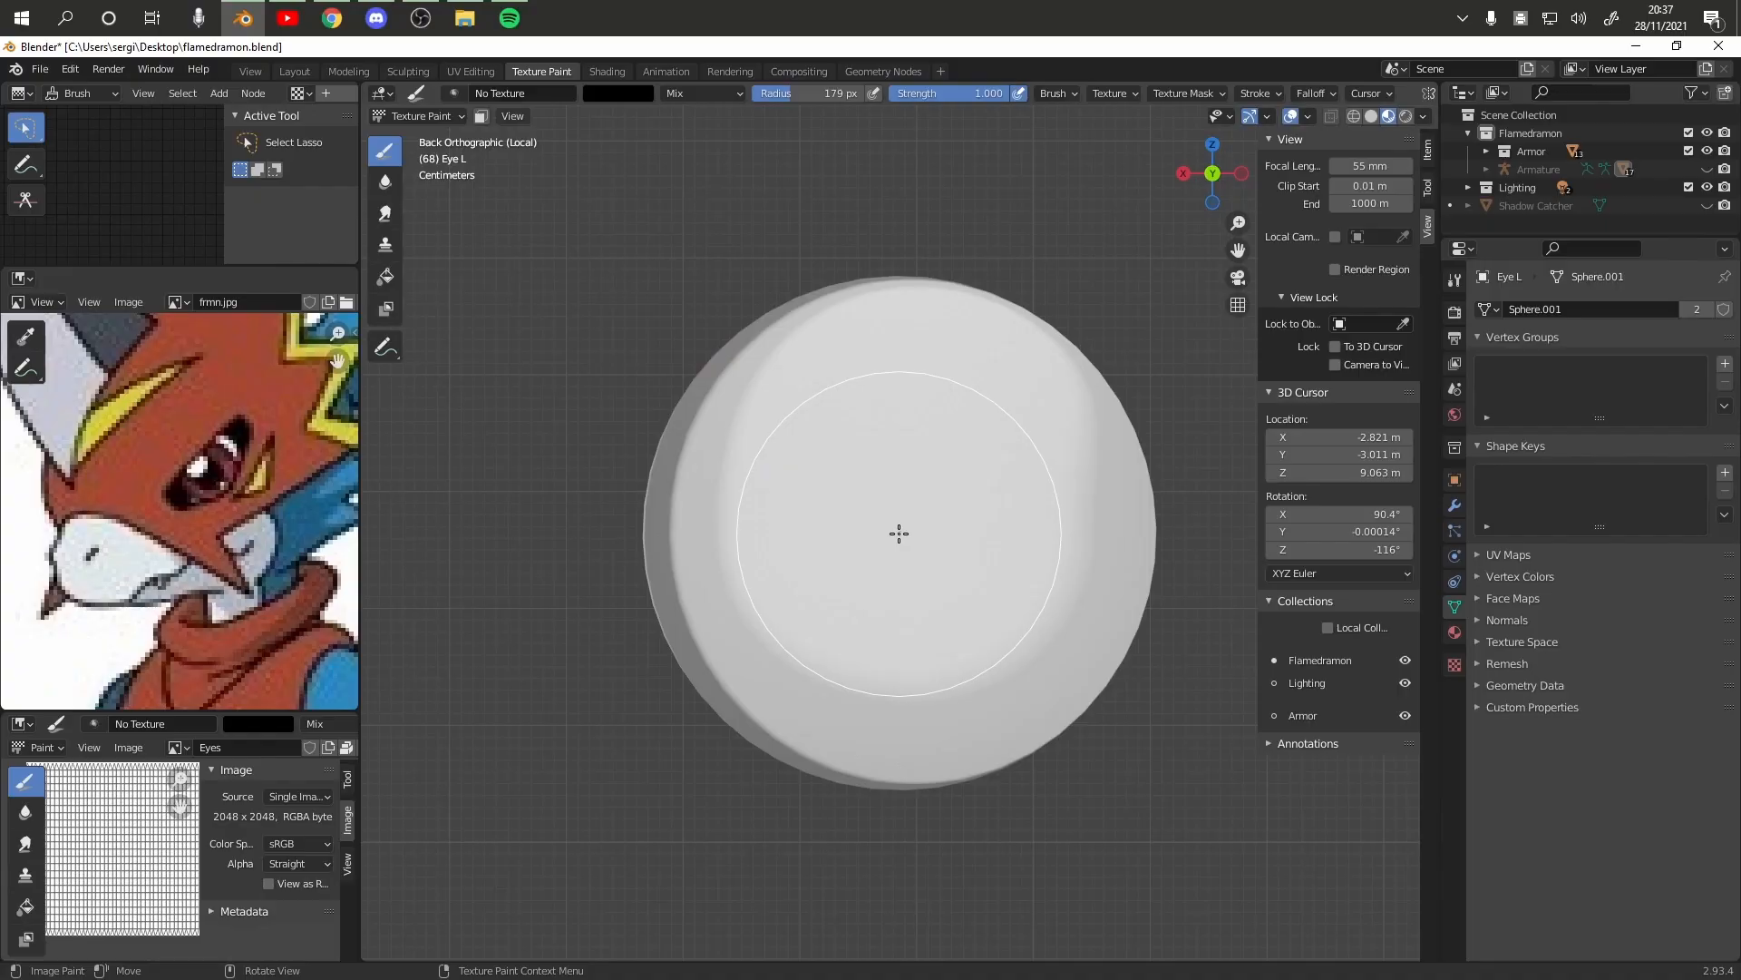
Paint a dark red iris with a soft black rim at the centre of Eye L using a 179 px brush at full strength
left_click(898, 533)
left_click(898, 534)
left_click(899, 533)
left_click(899, 533)
left_click(899, 534)
left_click(899, 534)
left_click(899, 534)
left_click(899, 533)
left_click(899, 534)
left_click(898, 533)
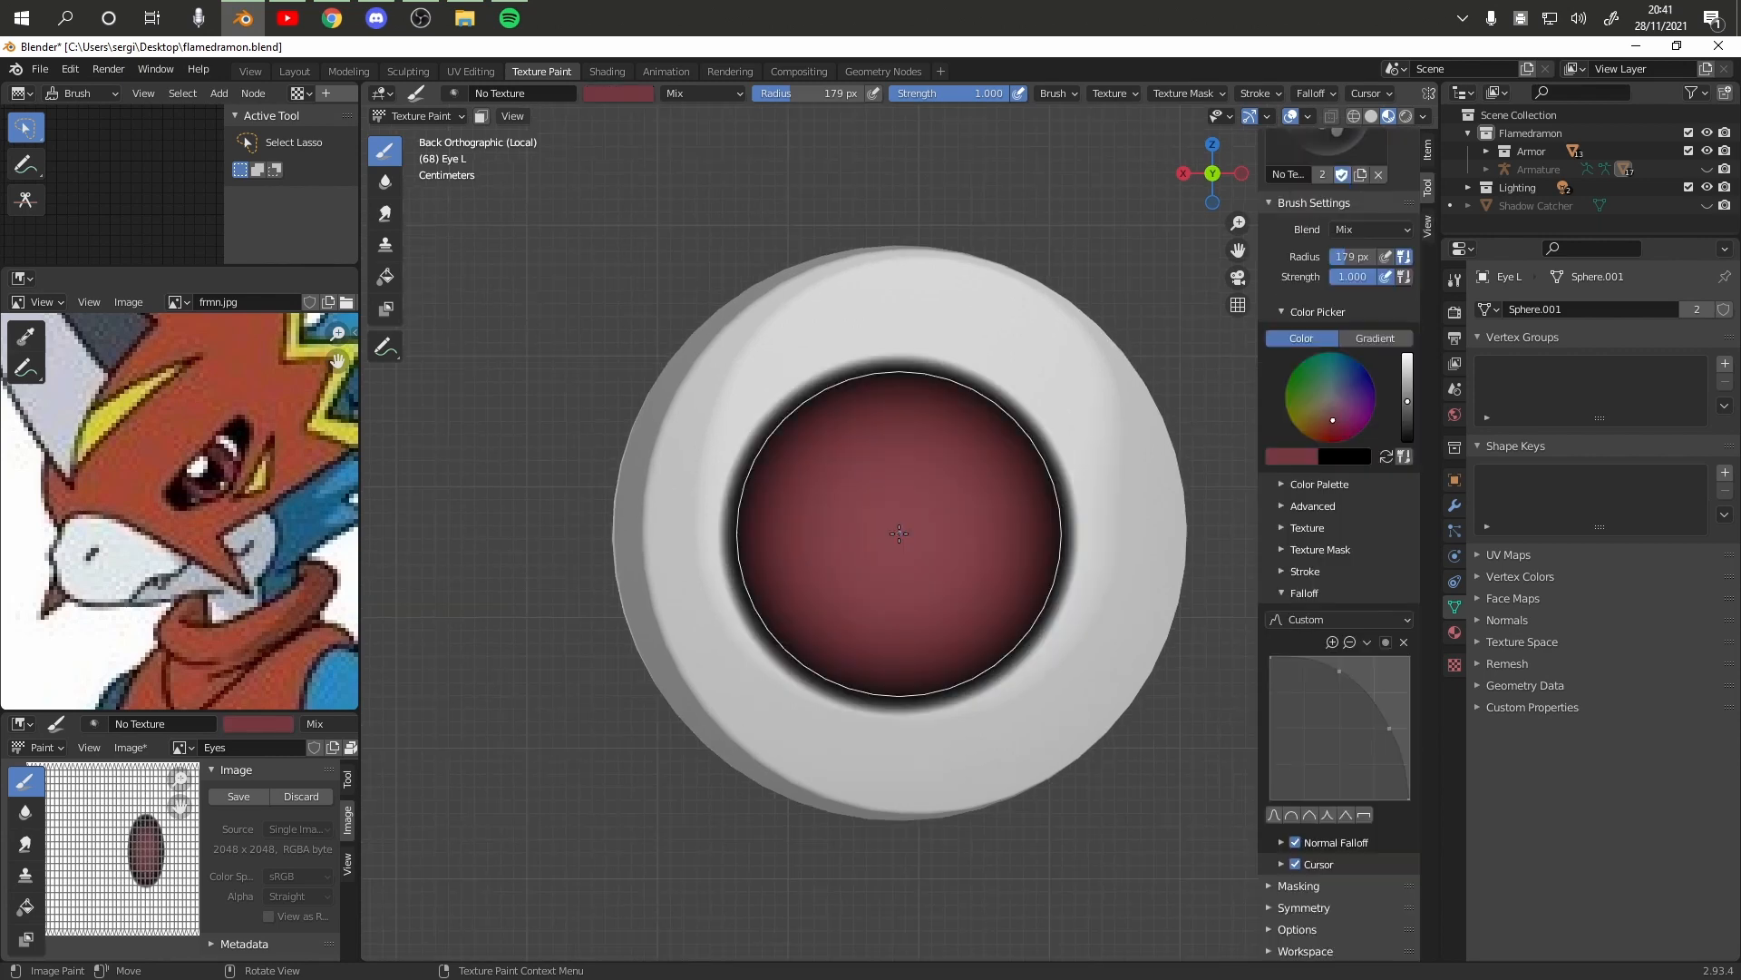
Switch the brush colour to black and paint a round pupil in the centre of the iris
scroll(899, 533, "up", 3)
key("x")
left_click(899, 533)
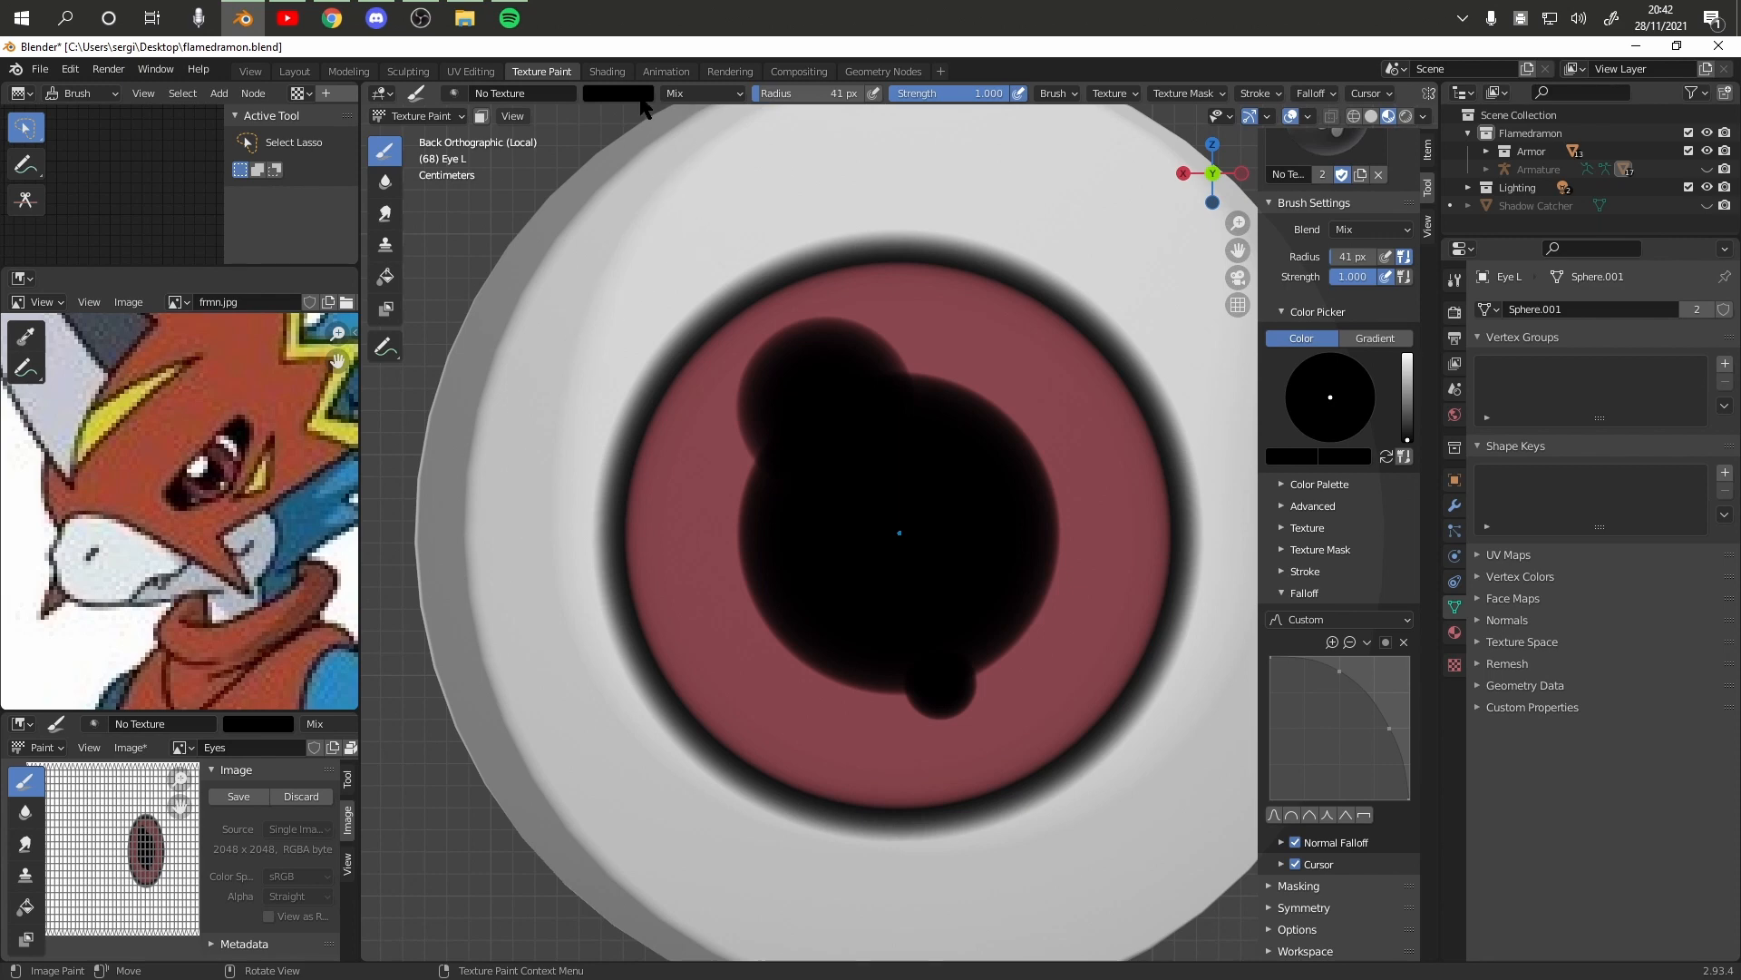
Set the brush colour to white and paint a round highlight at the pupil's upper left with a 65 px brush
left_click(622, 94)
left_click_drag(739, 159, 751, 116)
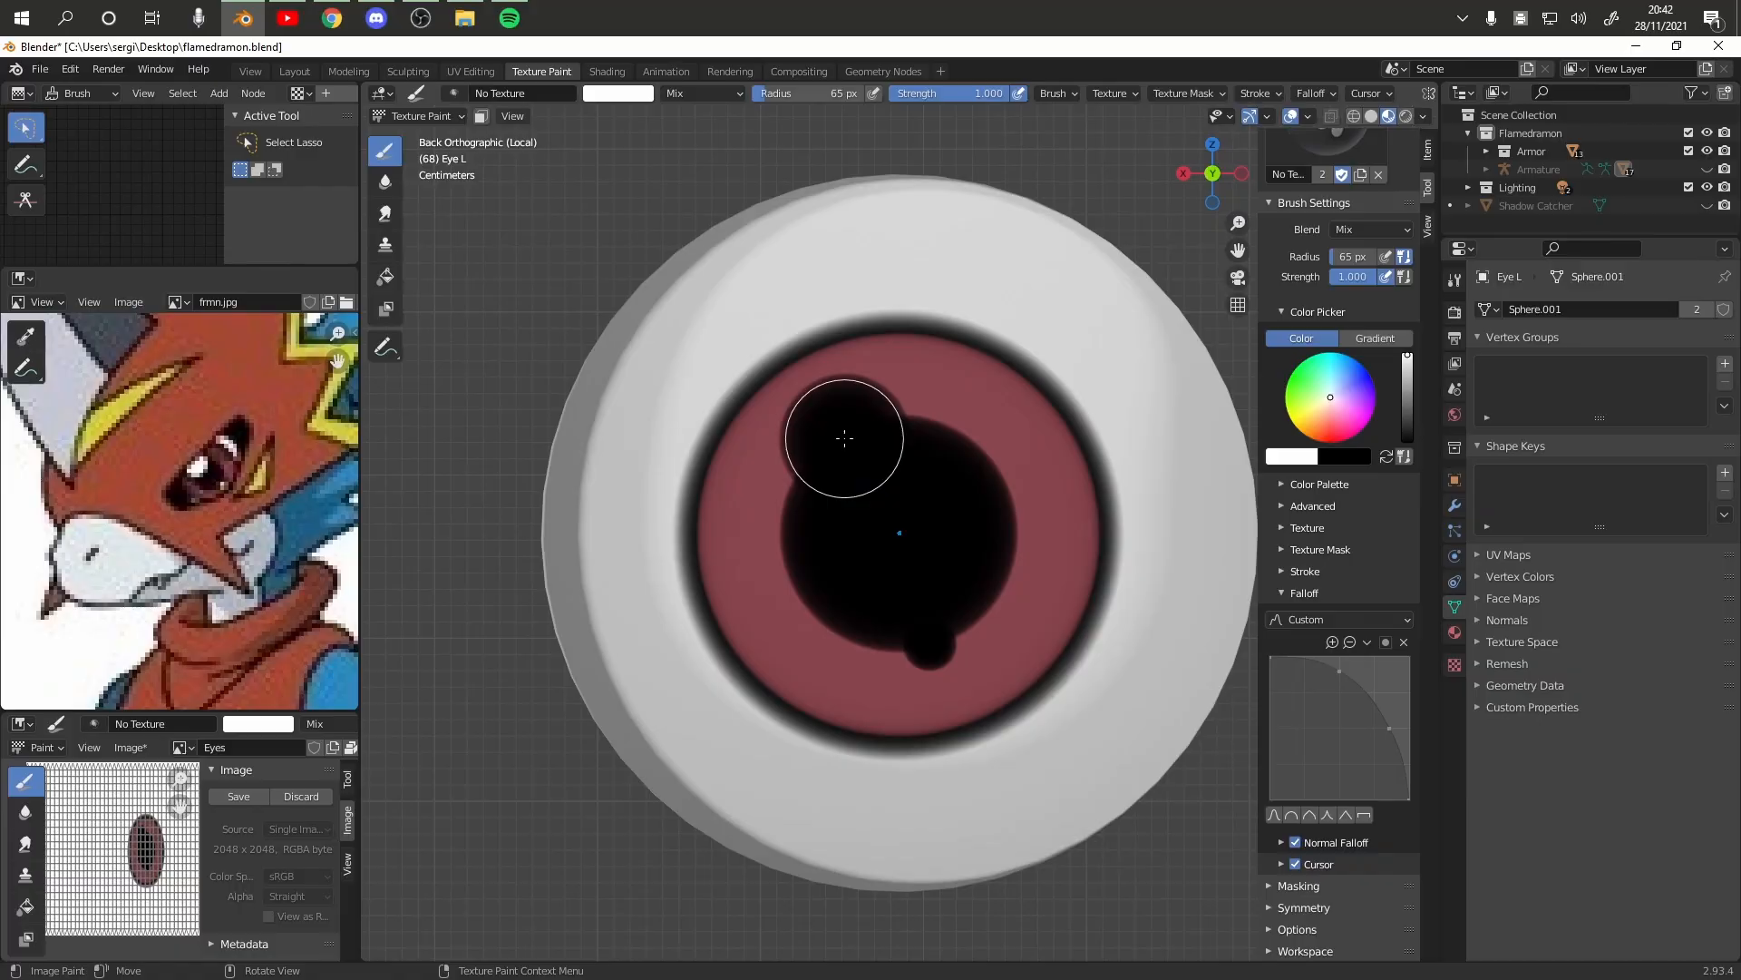
left_click(844, 438)
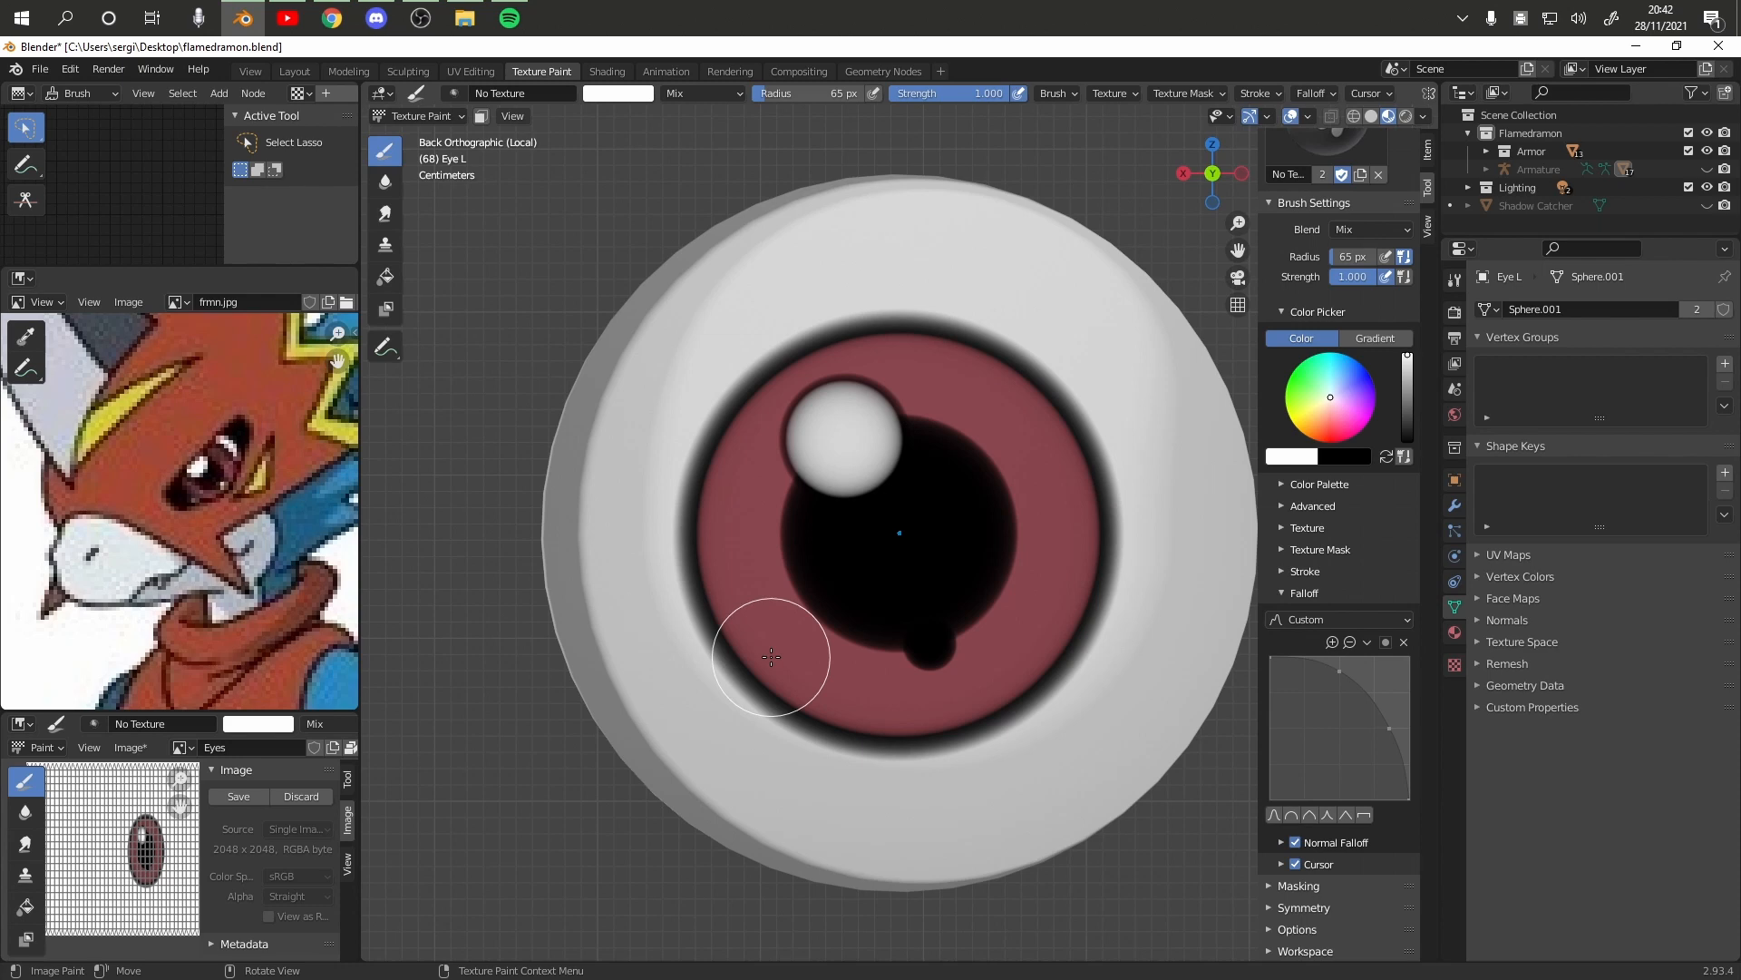
Paint a small round white highlight over the black dot at the pupil's lower right on Eye L with the 65 px brush
scroll(806, 617, "up", 6)
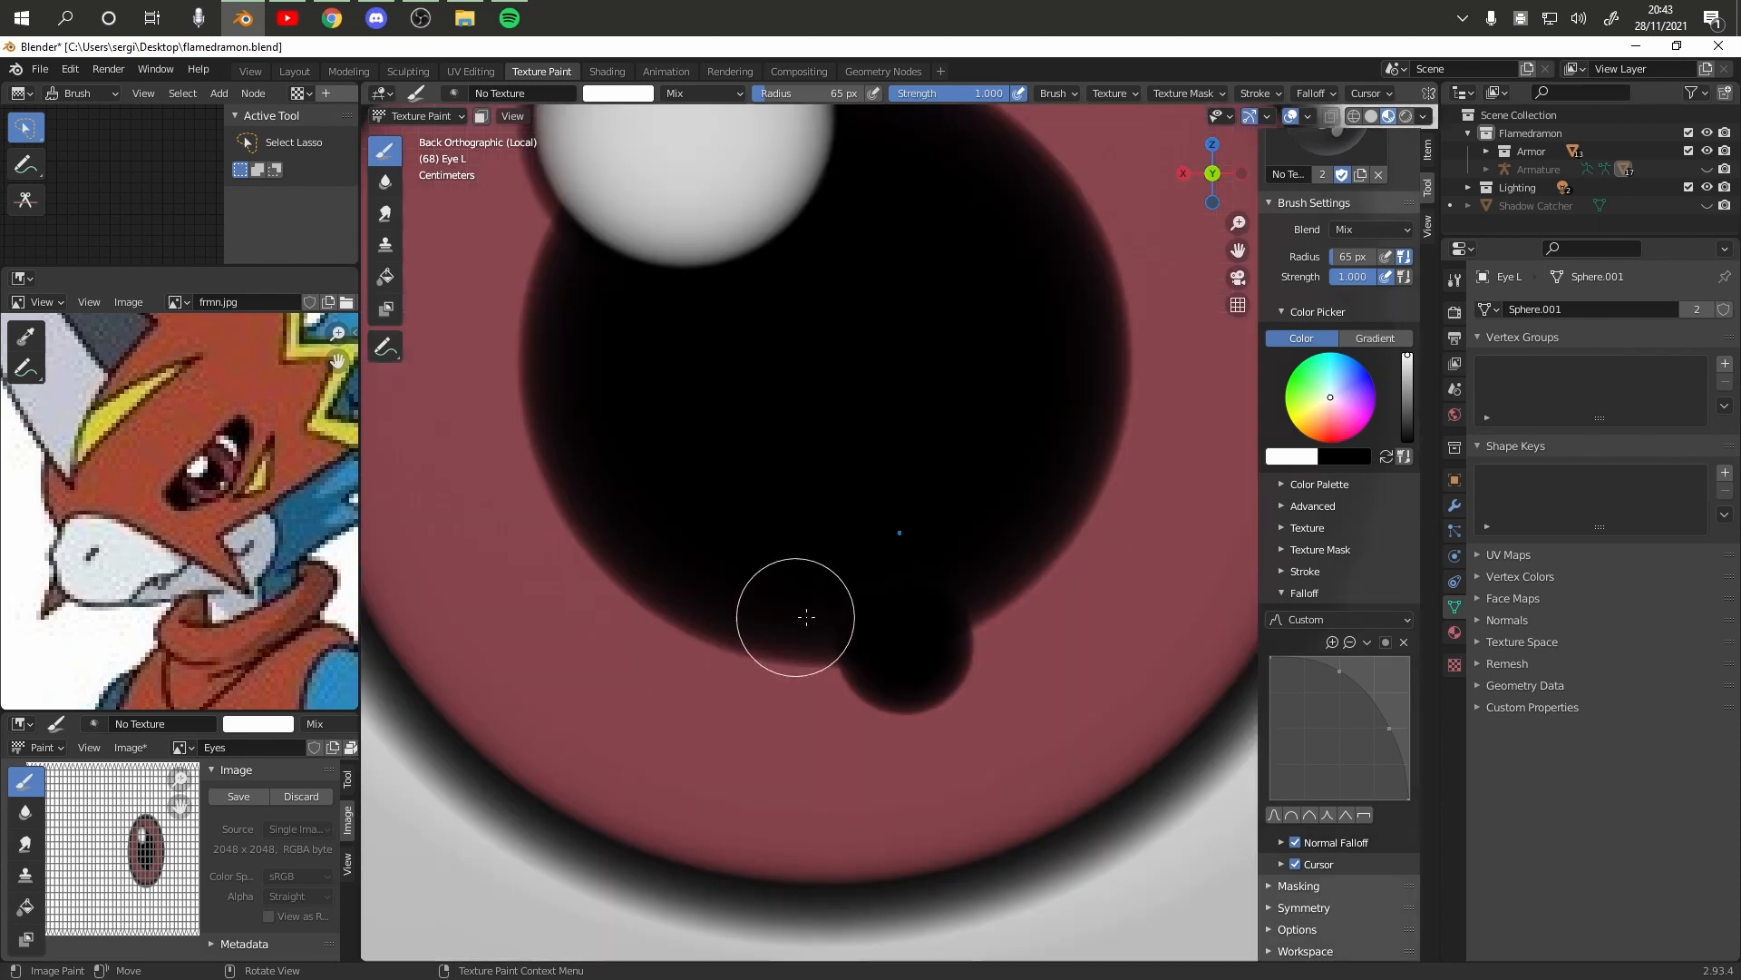
left_click(904, 643)
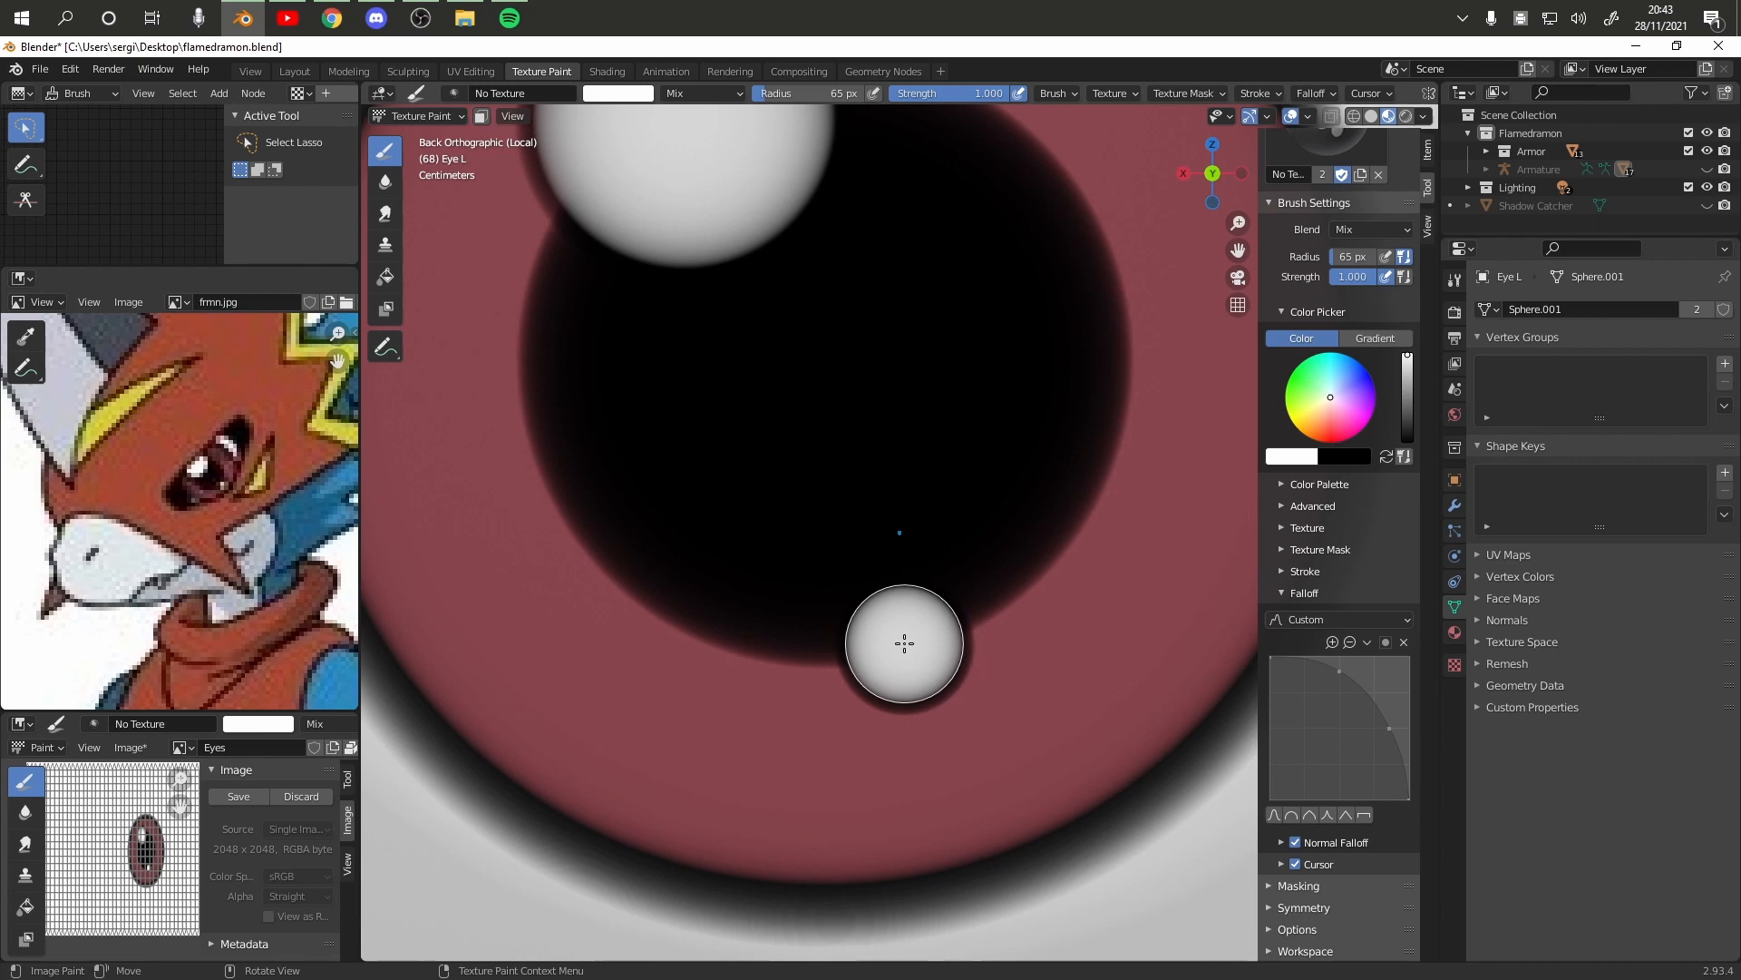
scroll(613, 693, "down", 6)
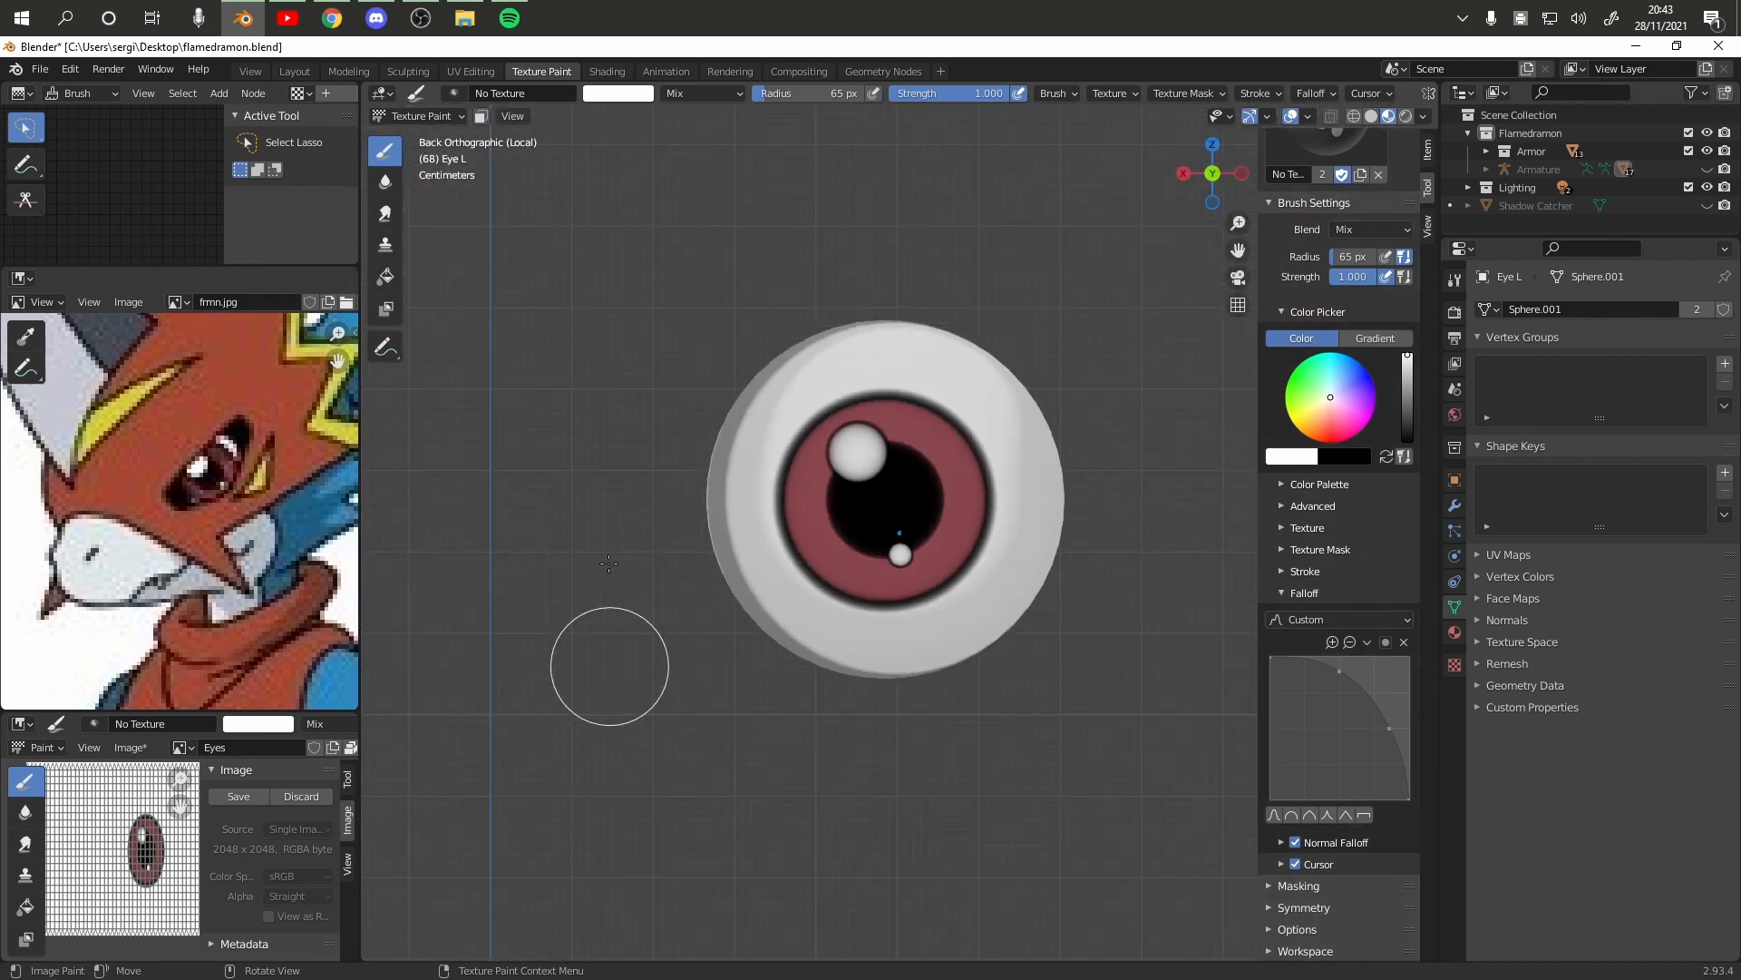
Switch Eye L from Texture Paint to Object Mode and leave Local View
left_click(433, 116)
left_click(430, 137)
left_click(489, 116)
mouse_move(643, 268)
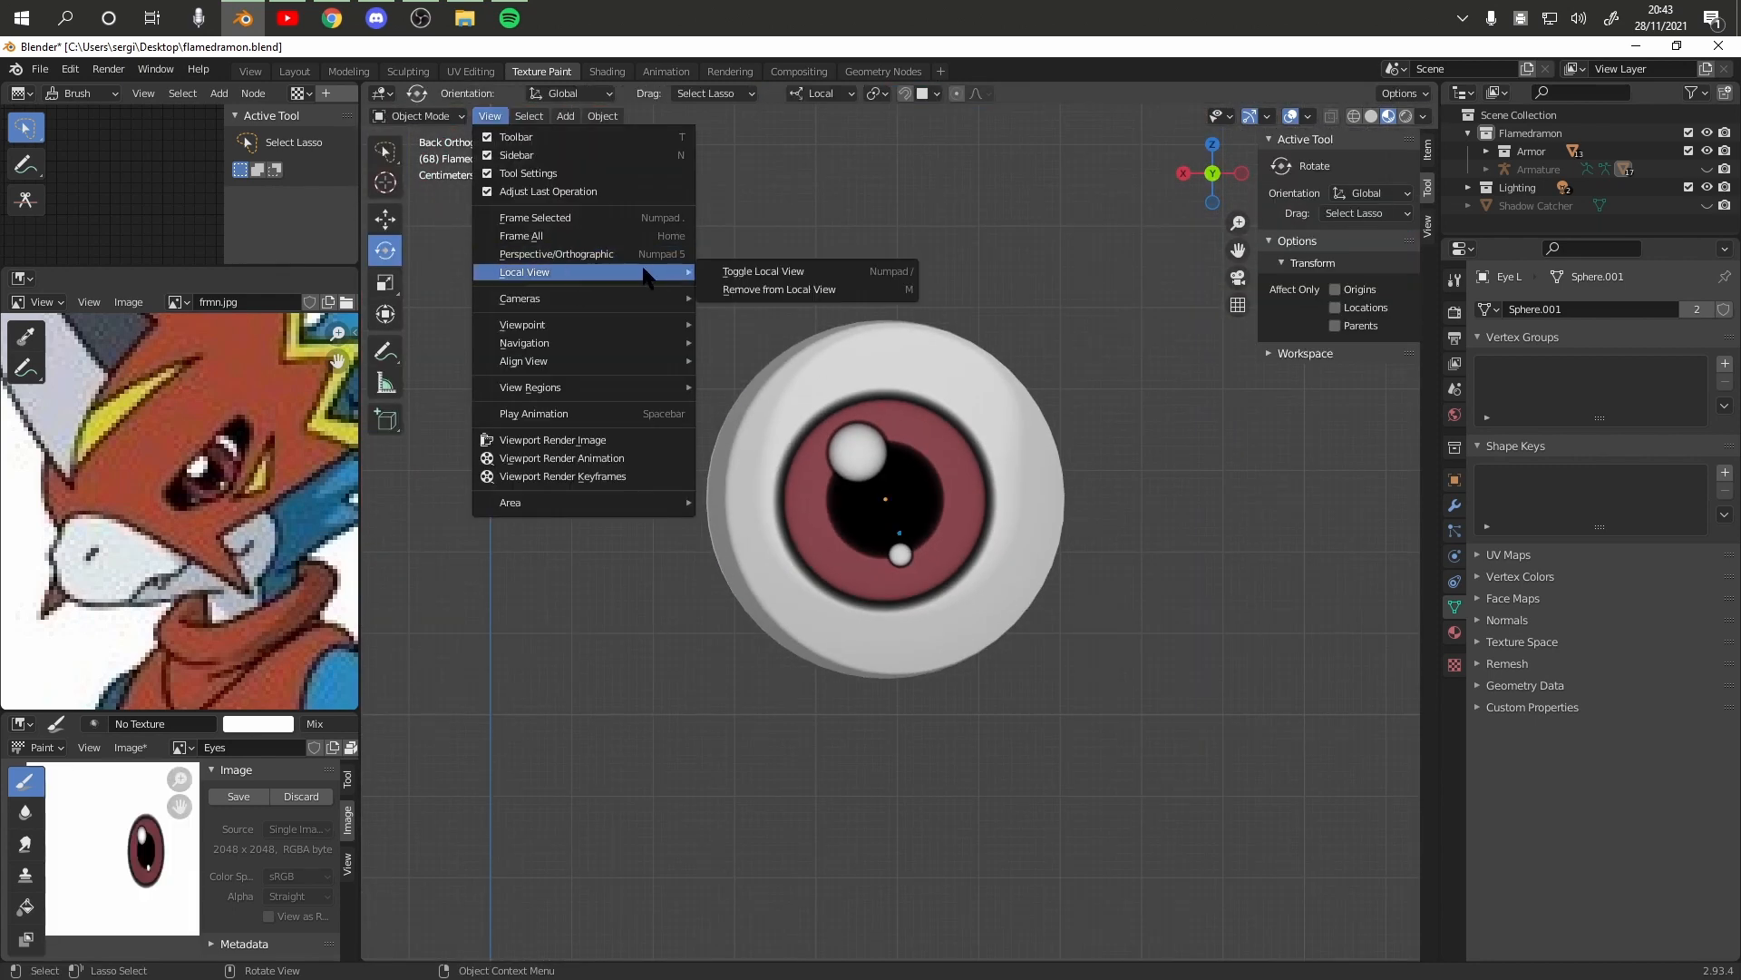
left_click(752, 272)
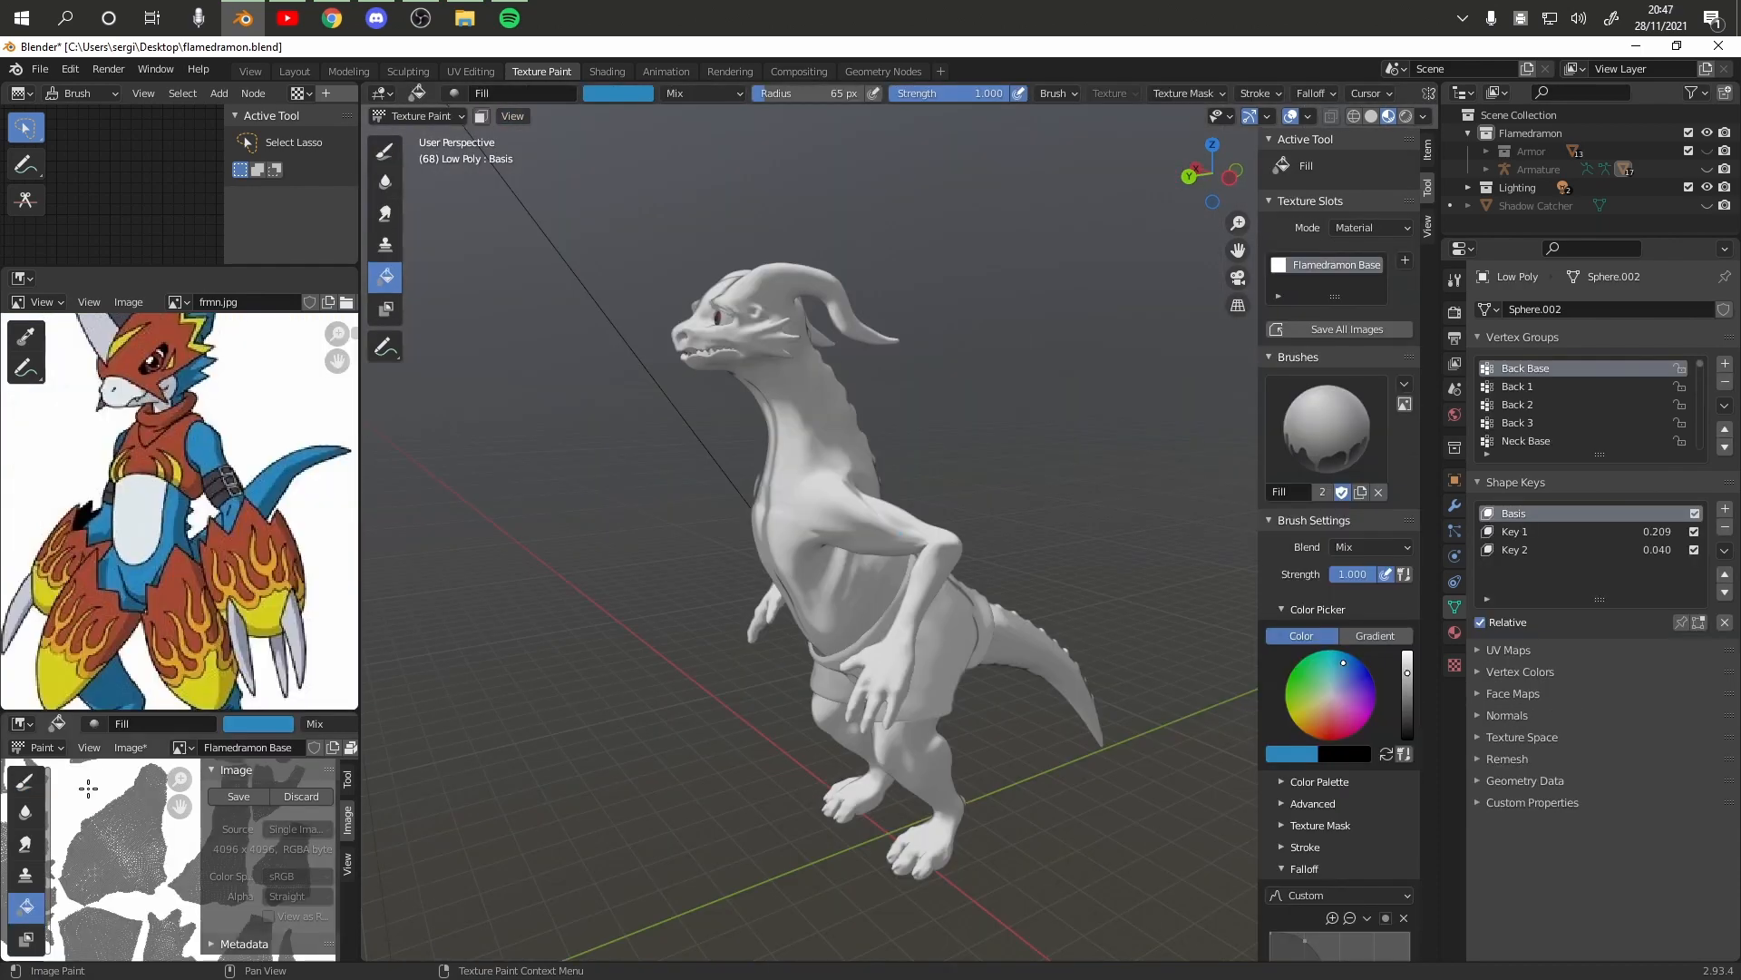
Fill the Flamedramon Base texture of the Low Poly body with blue
left_click(88, 788)
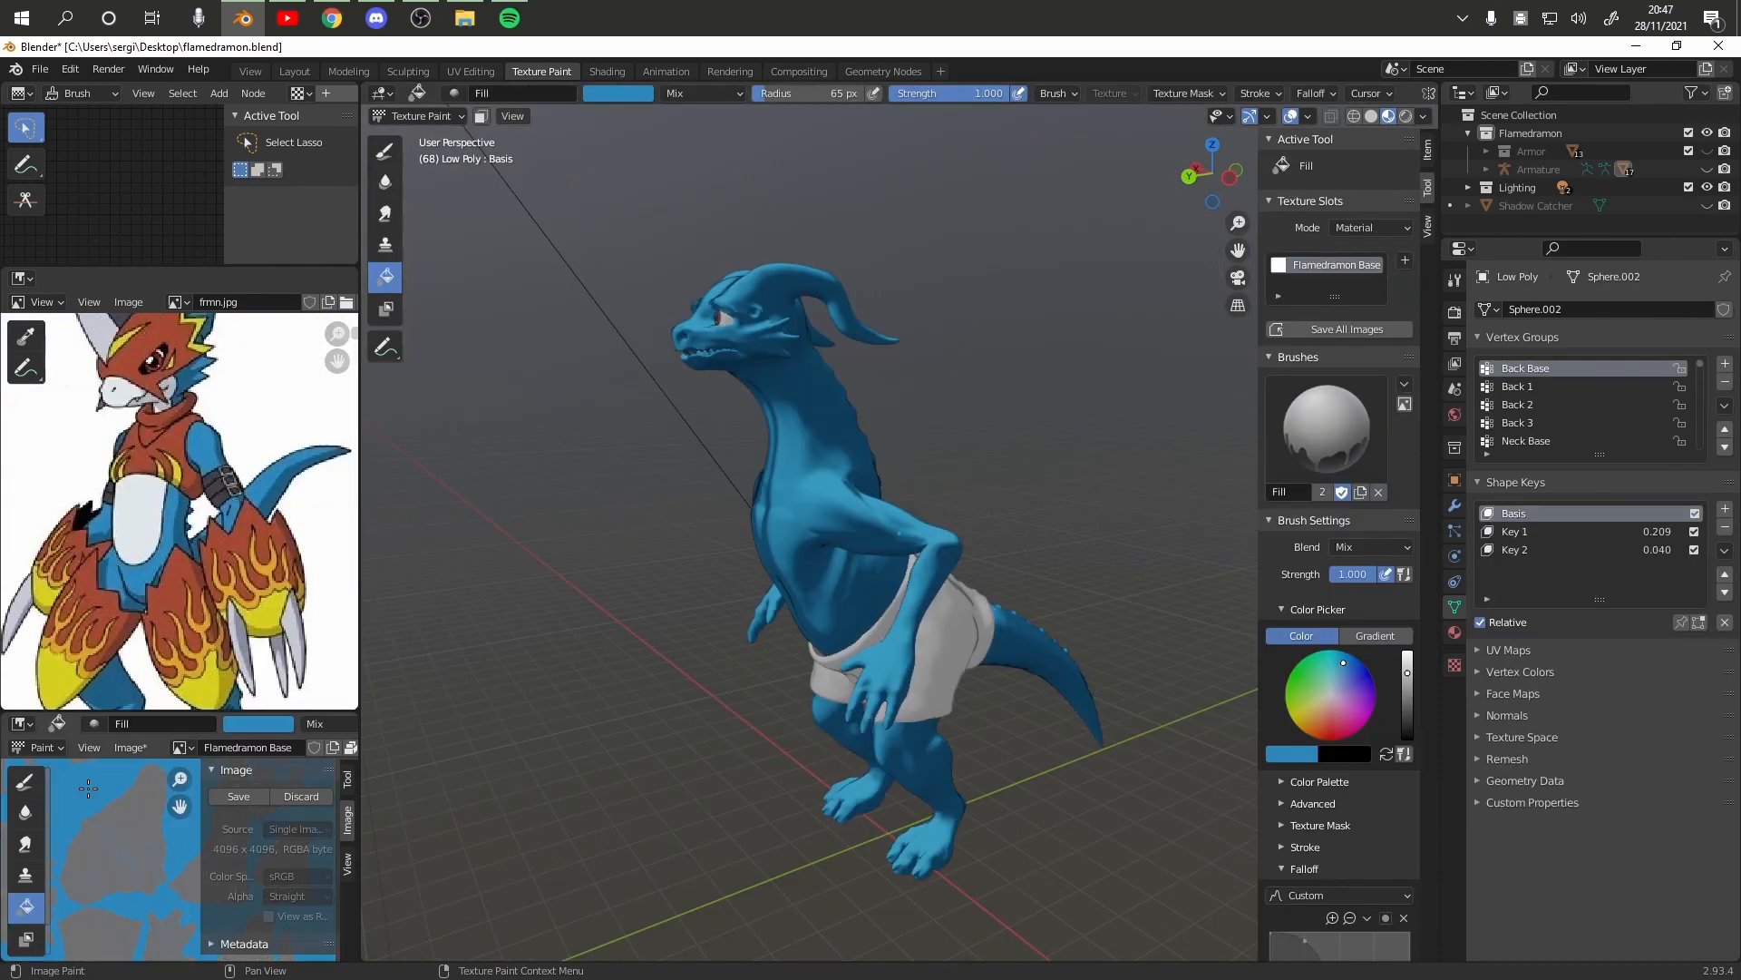
scroll(136, 884, "down", 2)
scroll(166, 816, "up", 1)
scroll(725, 472, "up", 1)
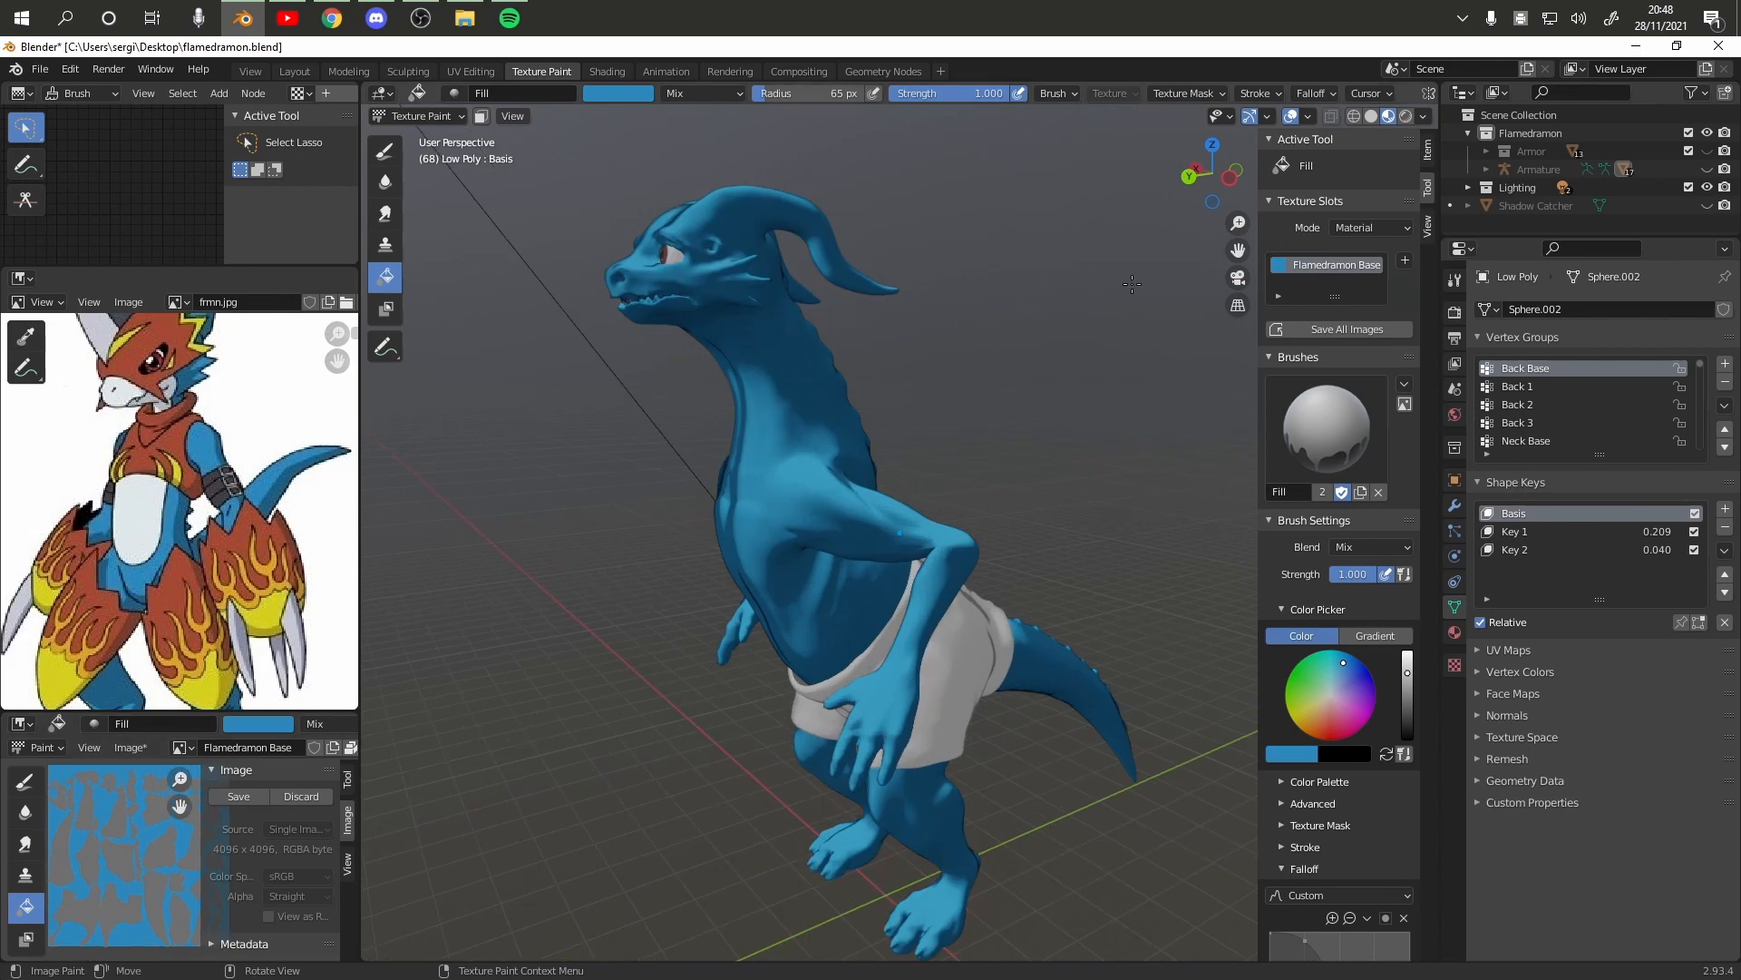
Switch to solid shading and paint the upper and lower rows of teeth white with a 33 px brush at full strength
left_click(1371, 117)
left_click_drag(1222, 181, 1601, 155)
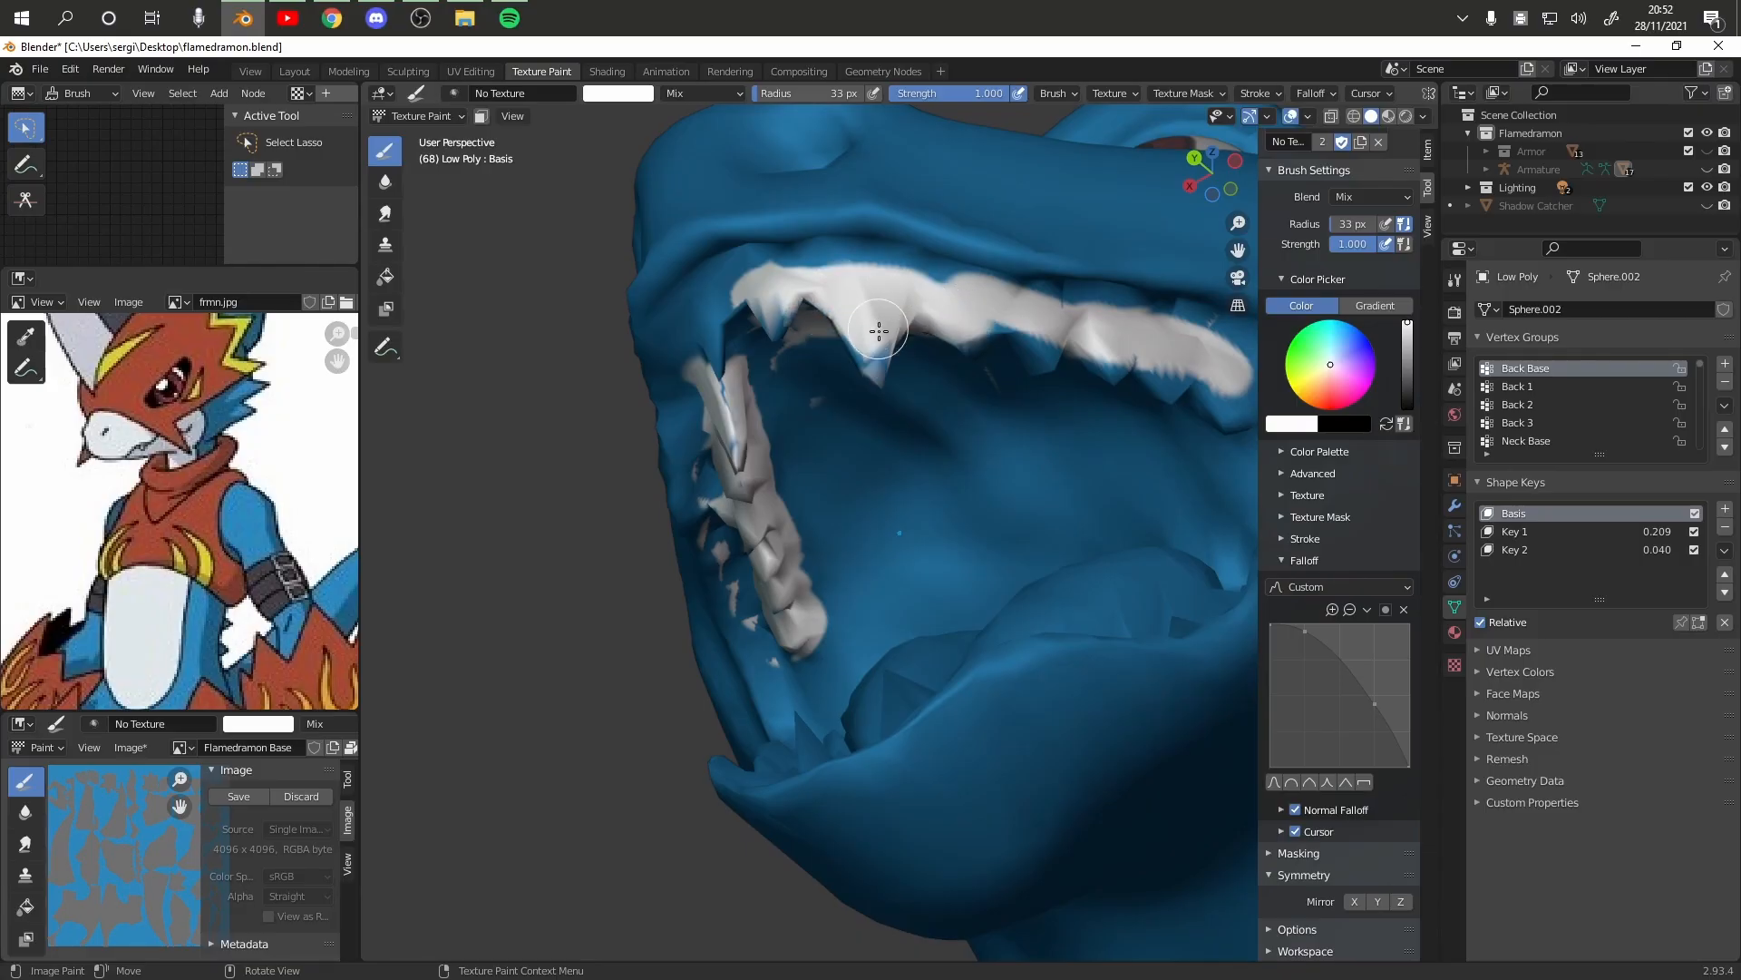
middle_click_drag(793, 289, 989, 294)
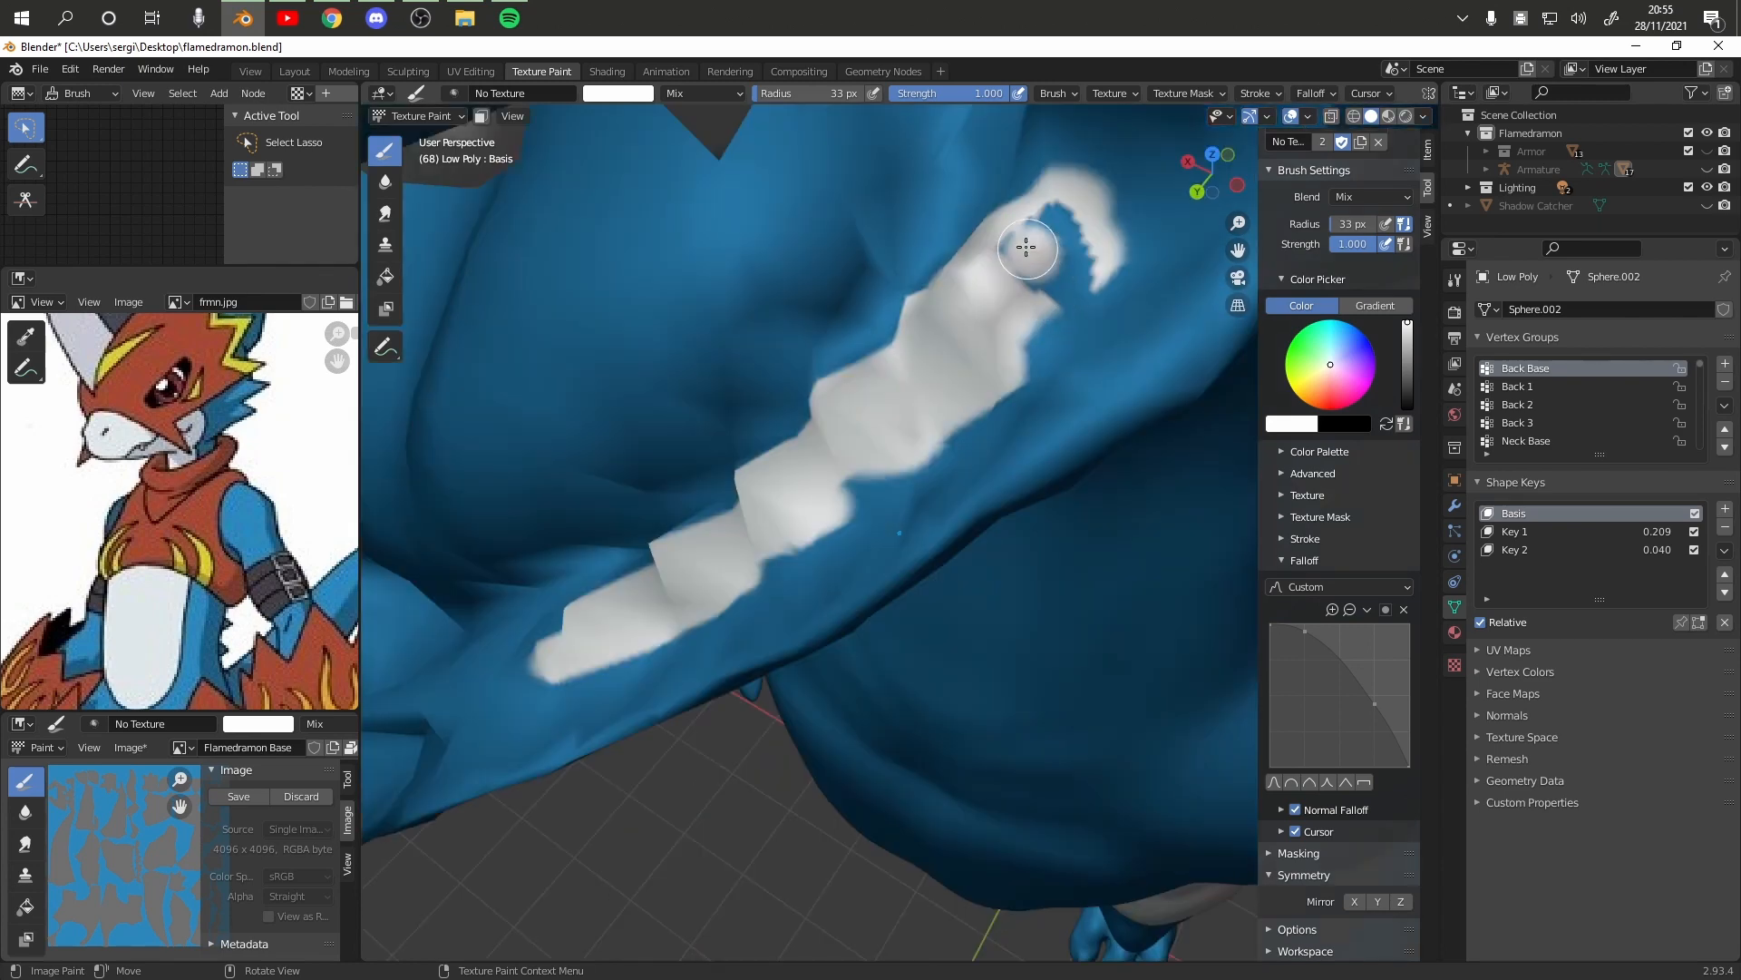
left_click_drag(1031, 233, 1054, 239)
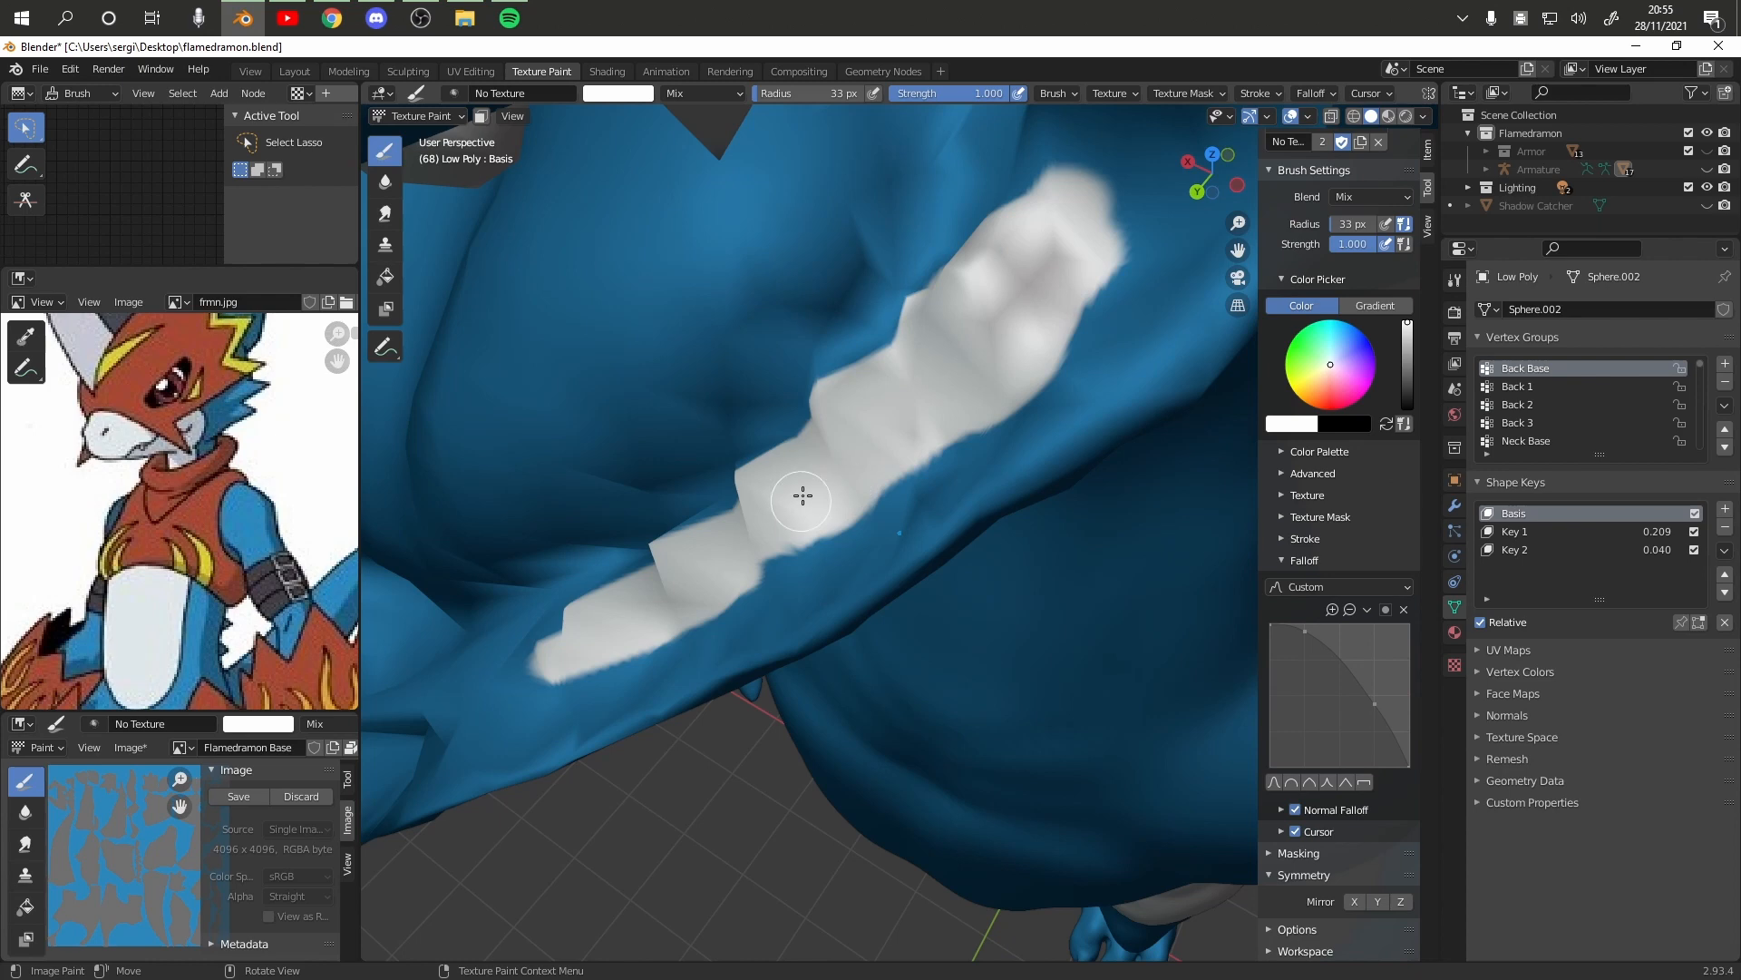
mouse_move(981, 456)
left_mouse_down()
mouse_move(751, 459)
mouse_move(466, 389)
mouse_move(753, 438)
left_mouse_up()
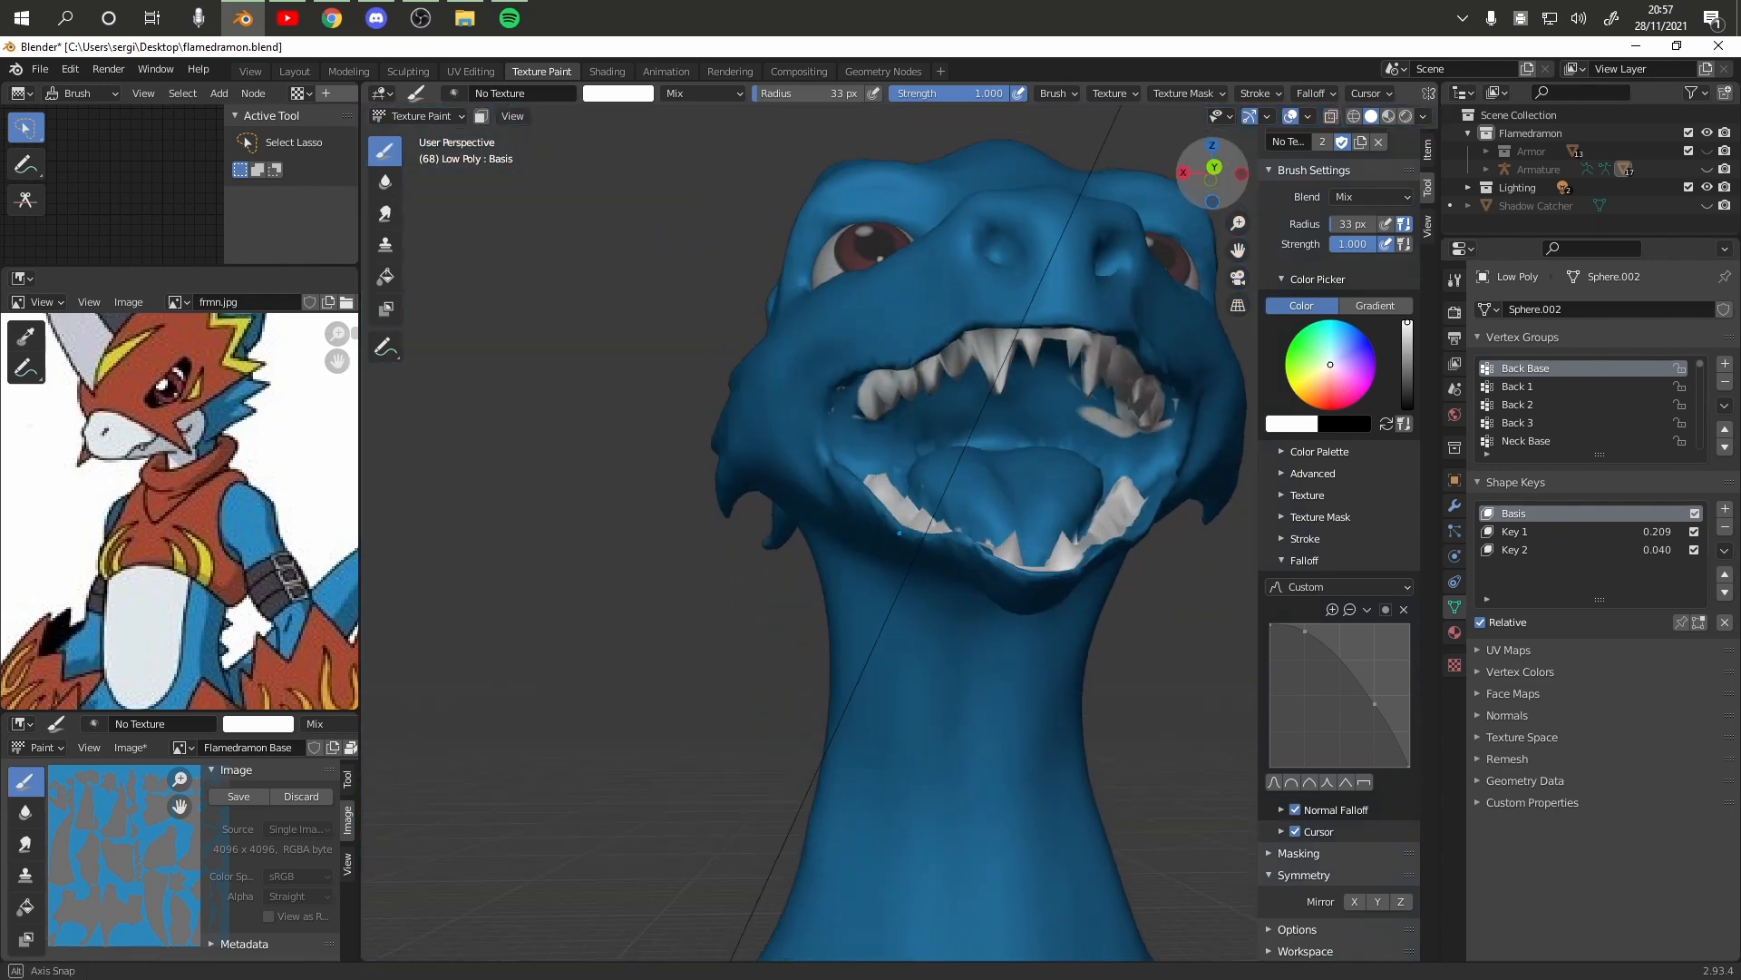
Paint the gums around the rows of teeth dark red with a 41 px brush
middle_click_drag(998, 544, 979, 545)
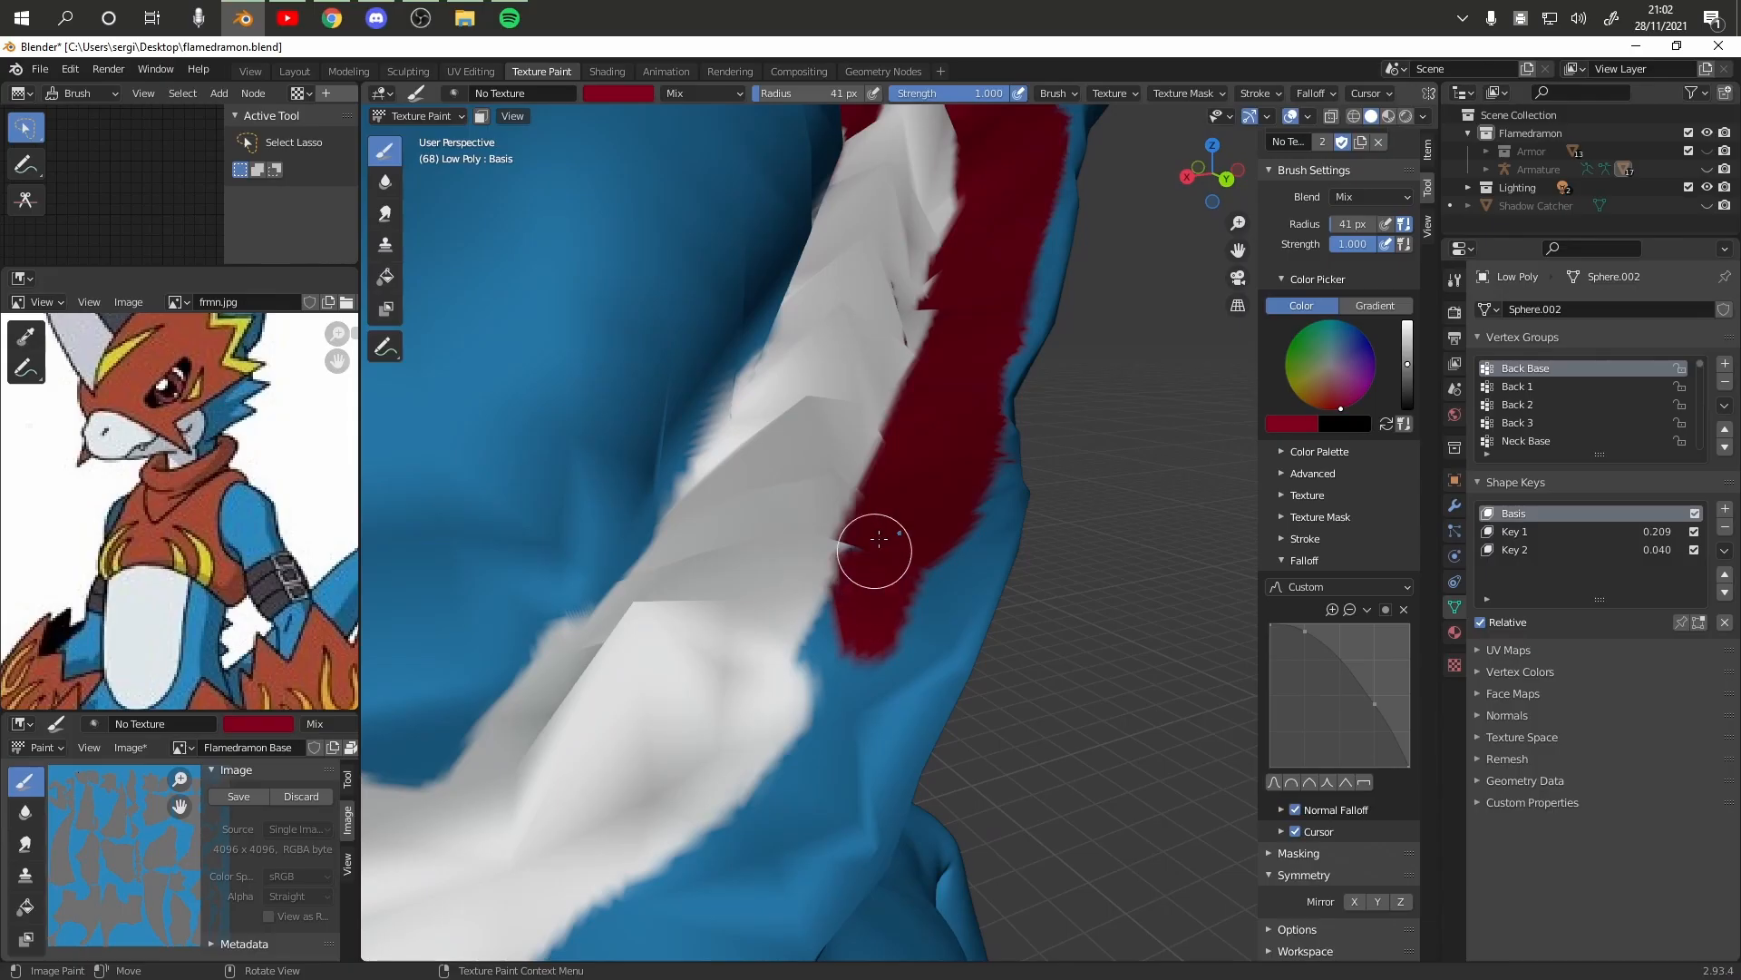
left_click_drag(854, 646, 841, 629)
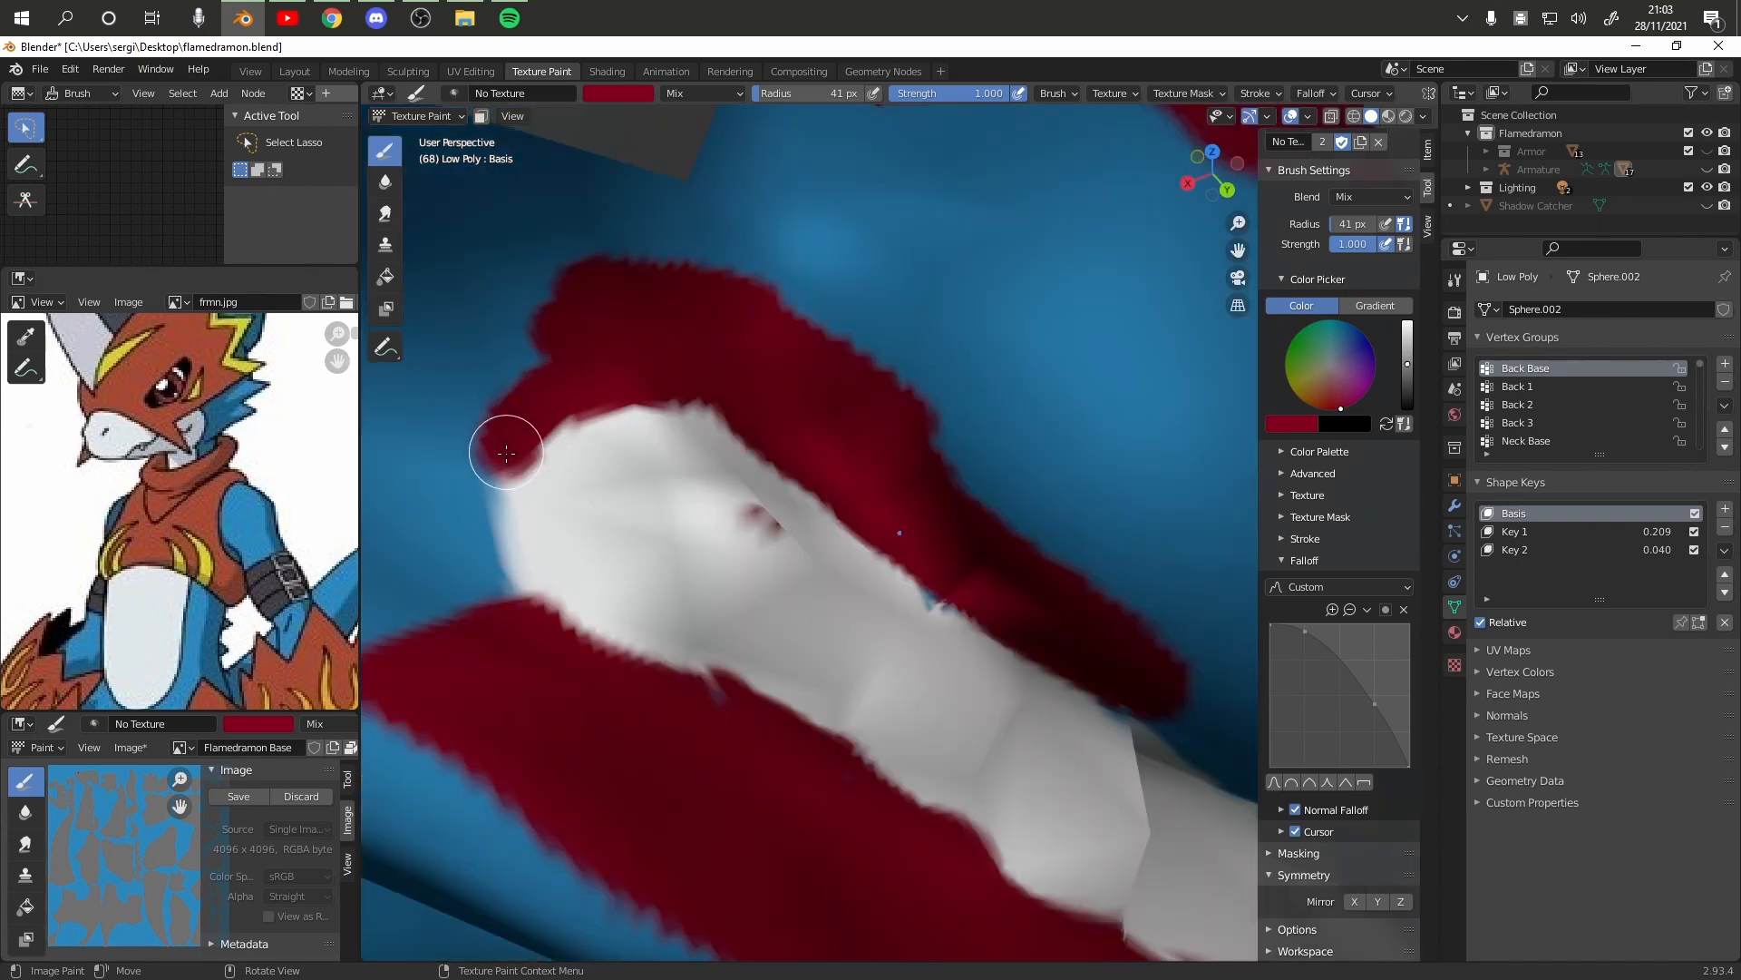
left_click_drag(505, 439, 545, 614)
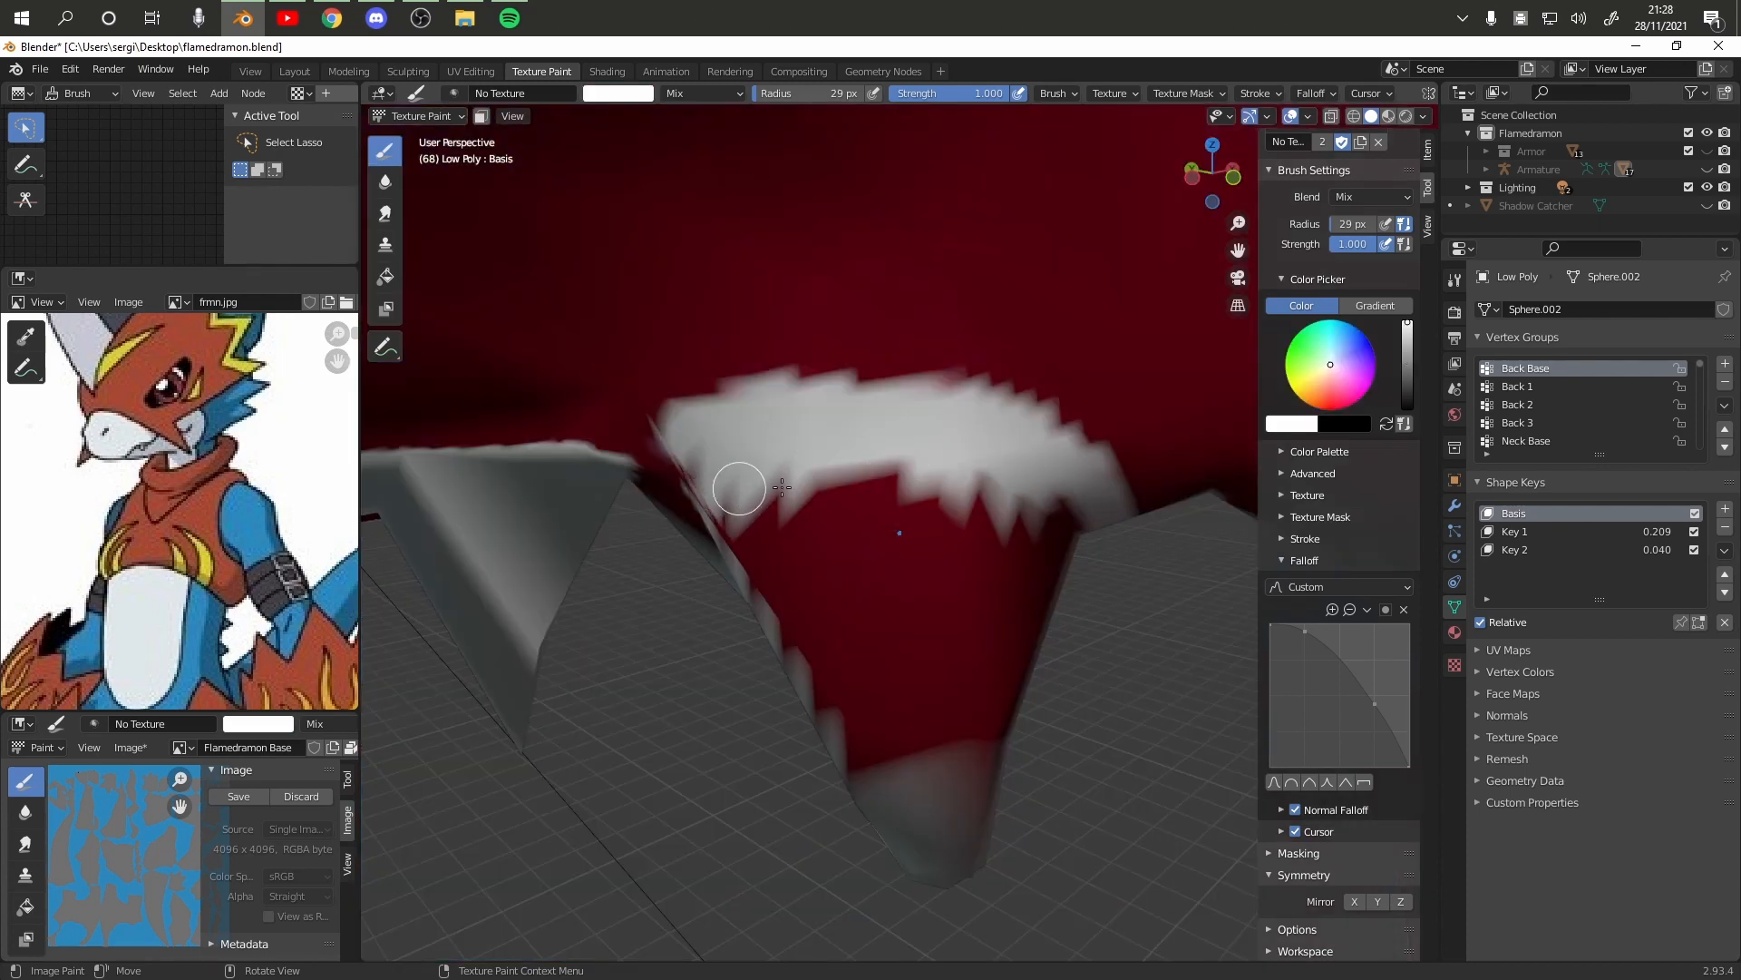
Cover the red and blue patches left on the teeth with white using a 29 px brush
mouse_move(738, 486)
left_mouse_down()
mouse_move(902, 478)
mouse_move(959, 517)
mouse_move(795, 652)
left_mouse_up()
mouse_move(1048, 482)
left_mouse_down()
mouse_move(856, 390)
mouse_move(758, 381)
mouse_move(610, 297)
mouse_move(669, 292)
mouse_move(863, 384)
left_mouse_up()
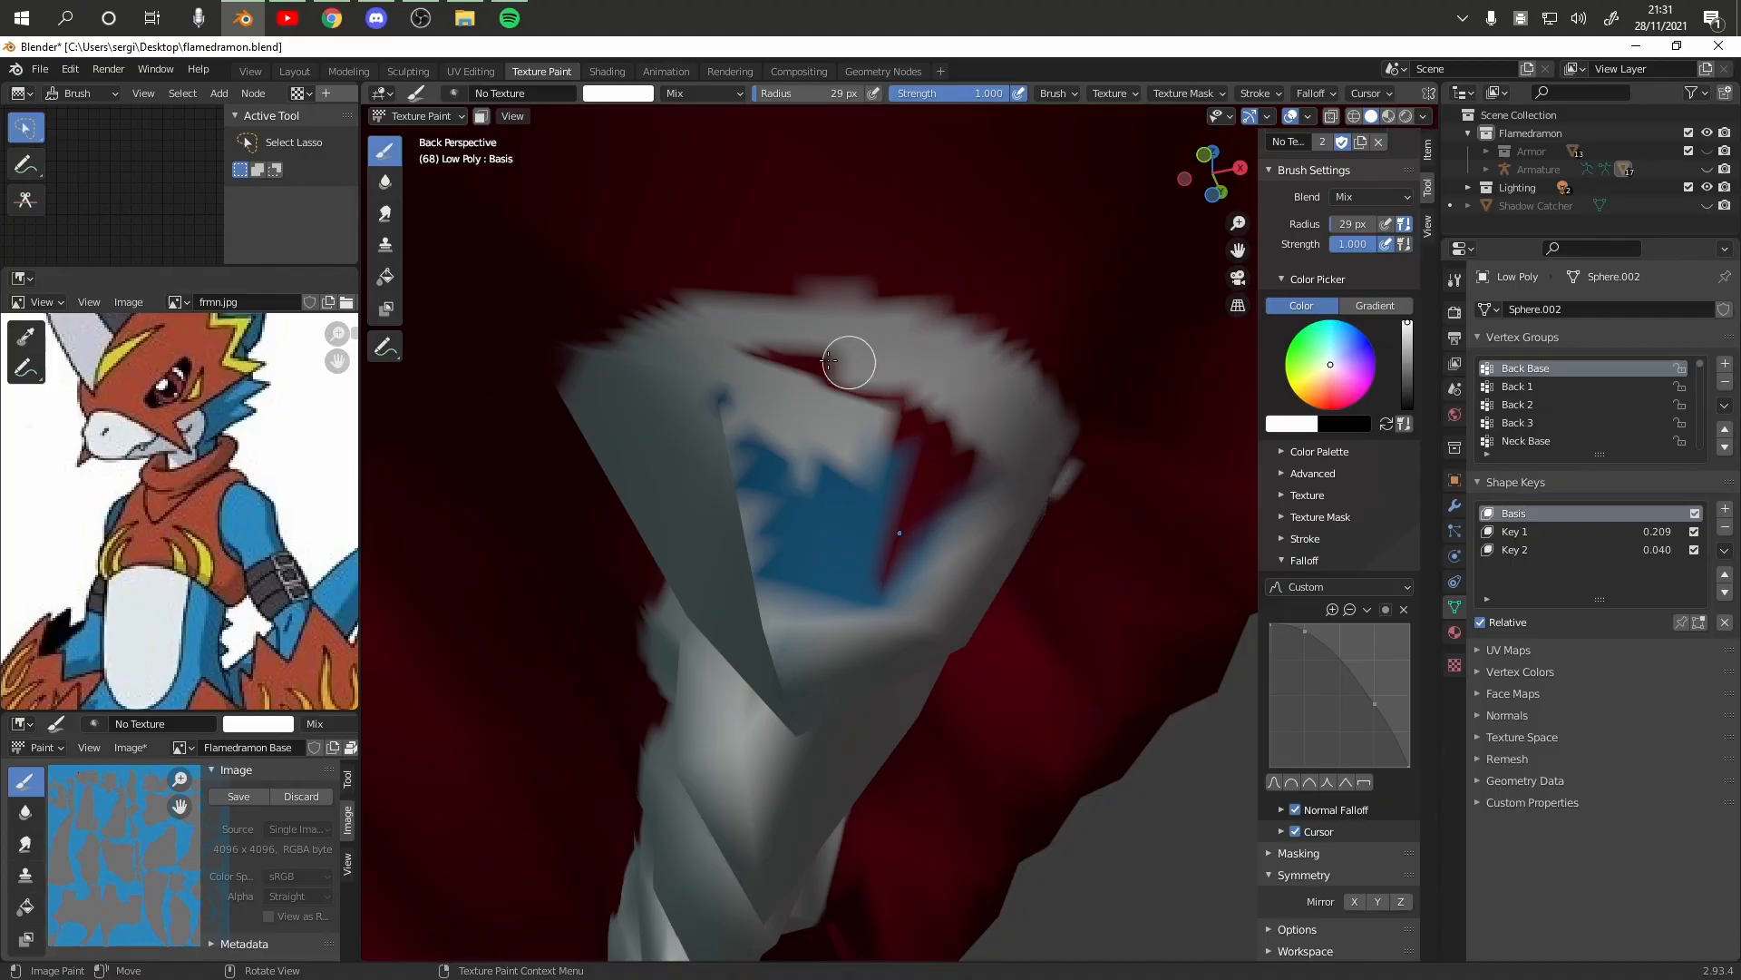
mouse_move(830, 361)
left_mouse_down()
mouse_move(972, 556)
mouse_move(894, 514)
mouse_move(816, 400)
left_mouse_up()
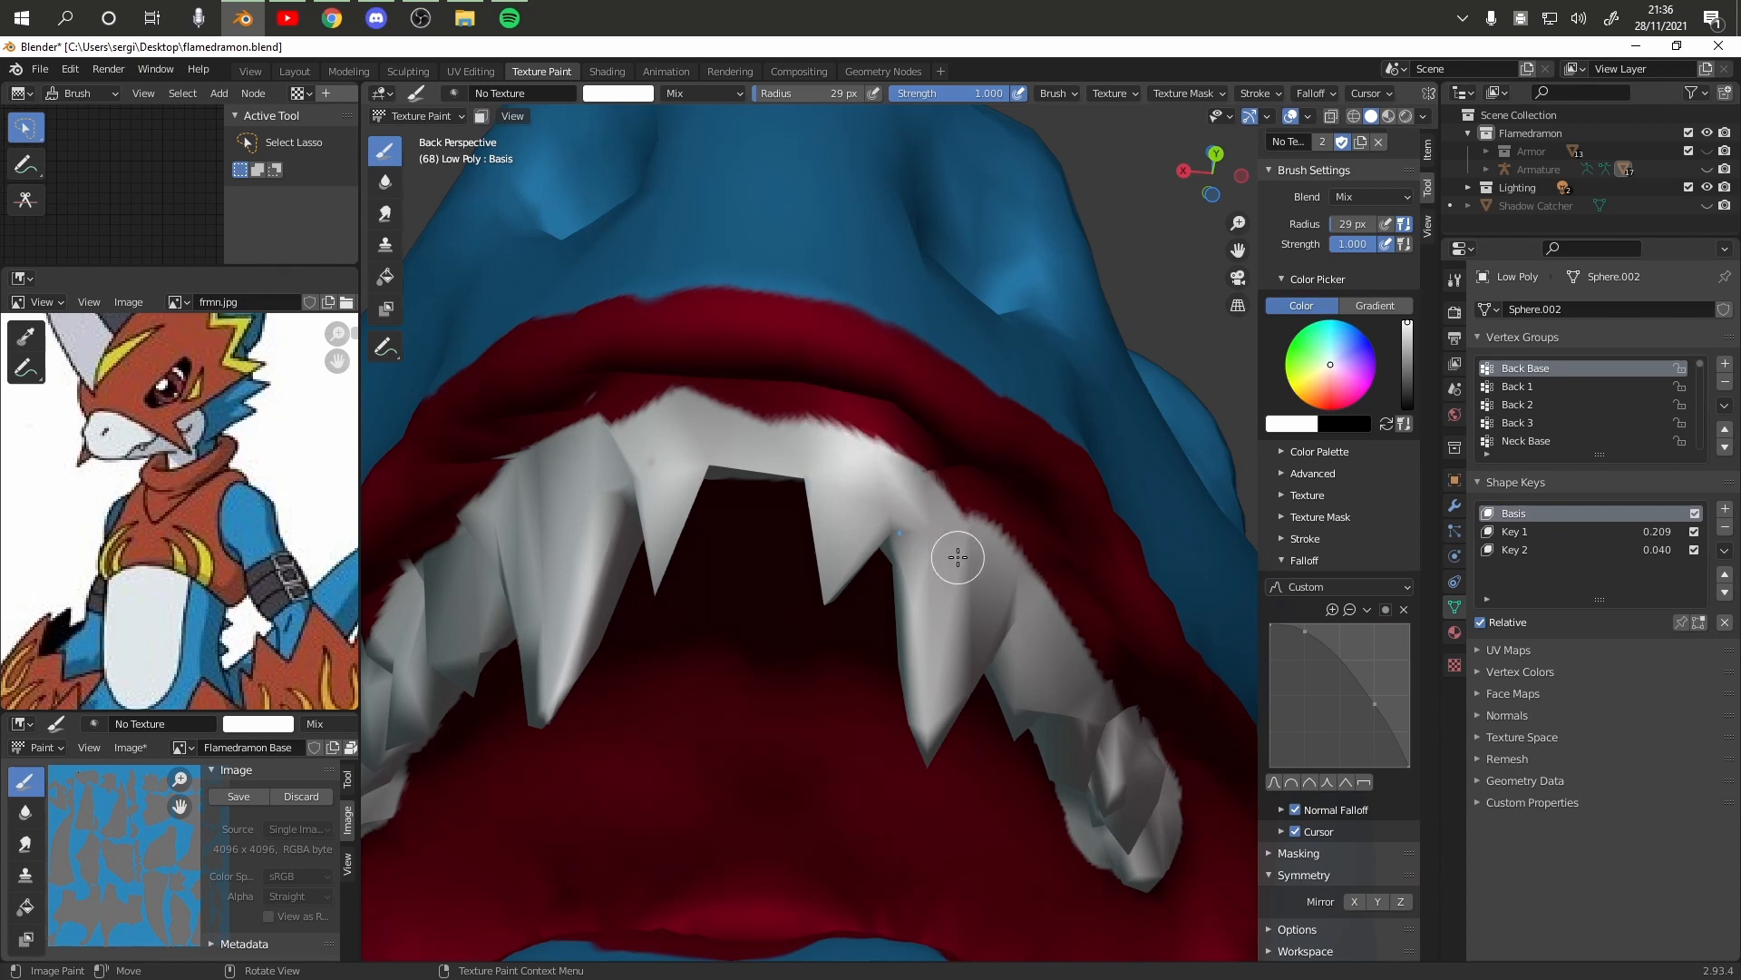
Paint the top and sides of the tongue light red with a 29 px brush at full strength
key("shift+grave")
key("w")
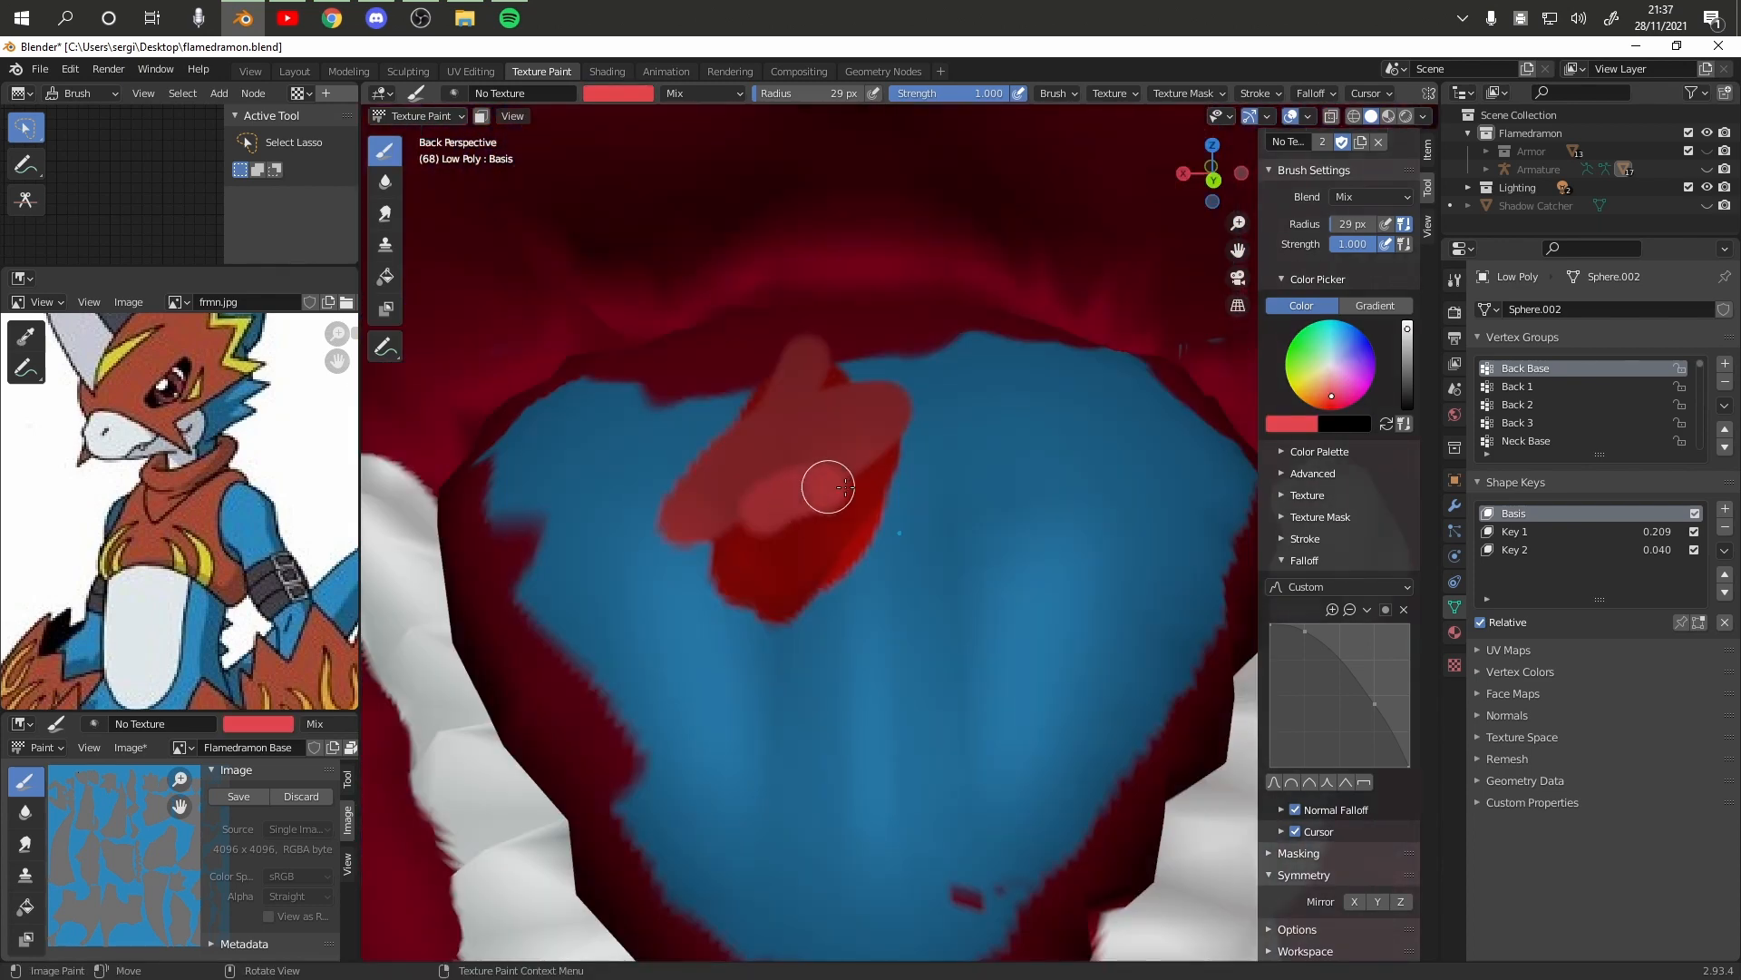
left_click_drag(824, 481, 872, 459)
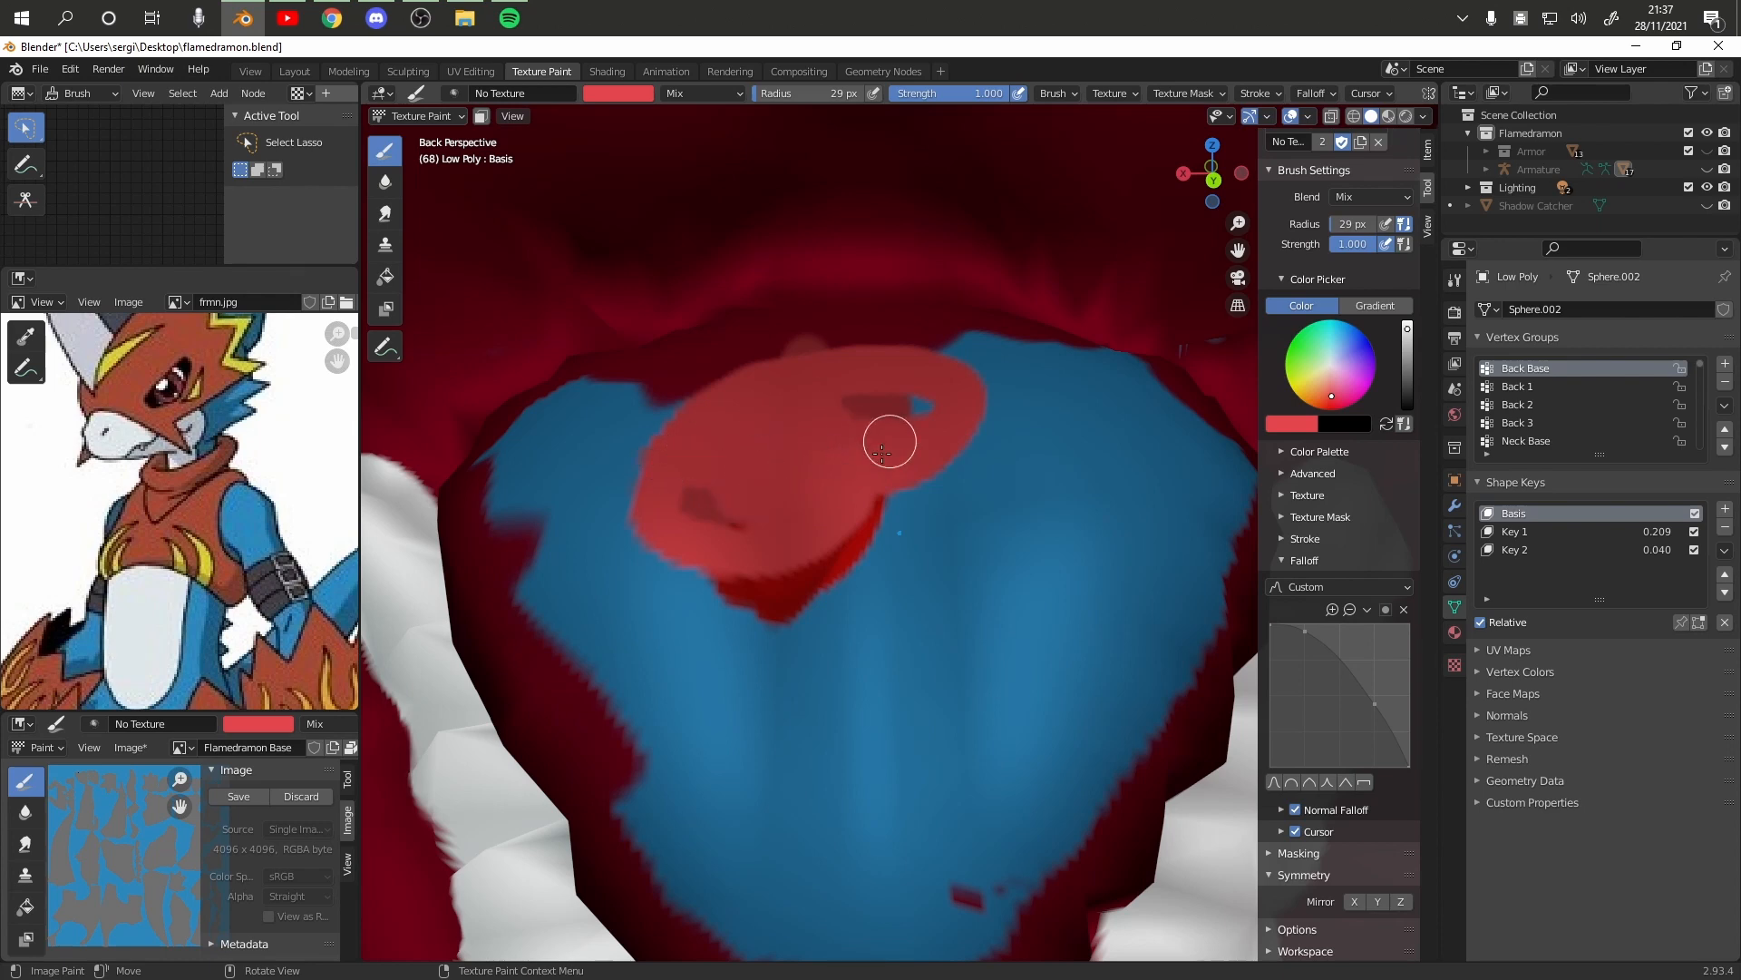
mouse_move(832, 644)
left_mouse_down()
mouse_move(964, 493)
mouse_move(983, 606)
mouse_move(736, 635)
left_mouse_up()
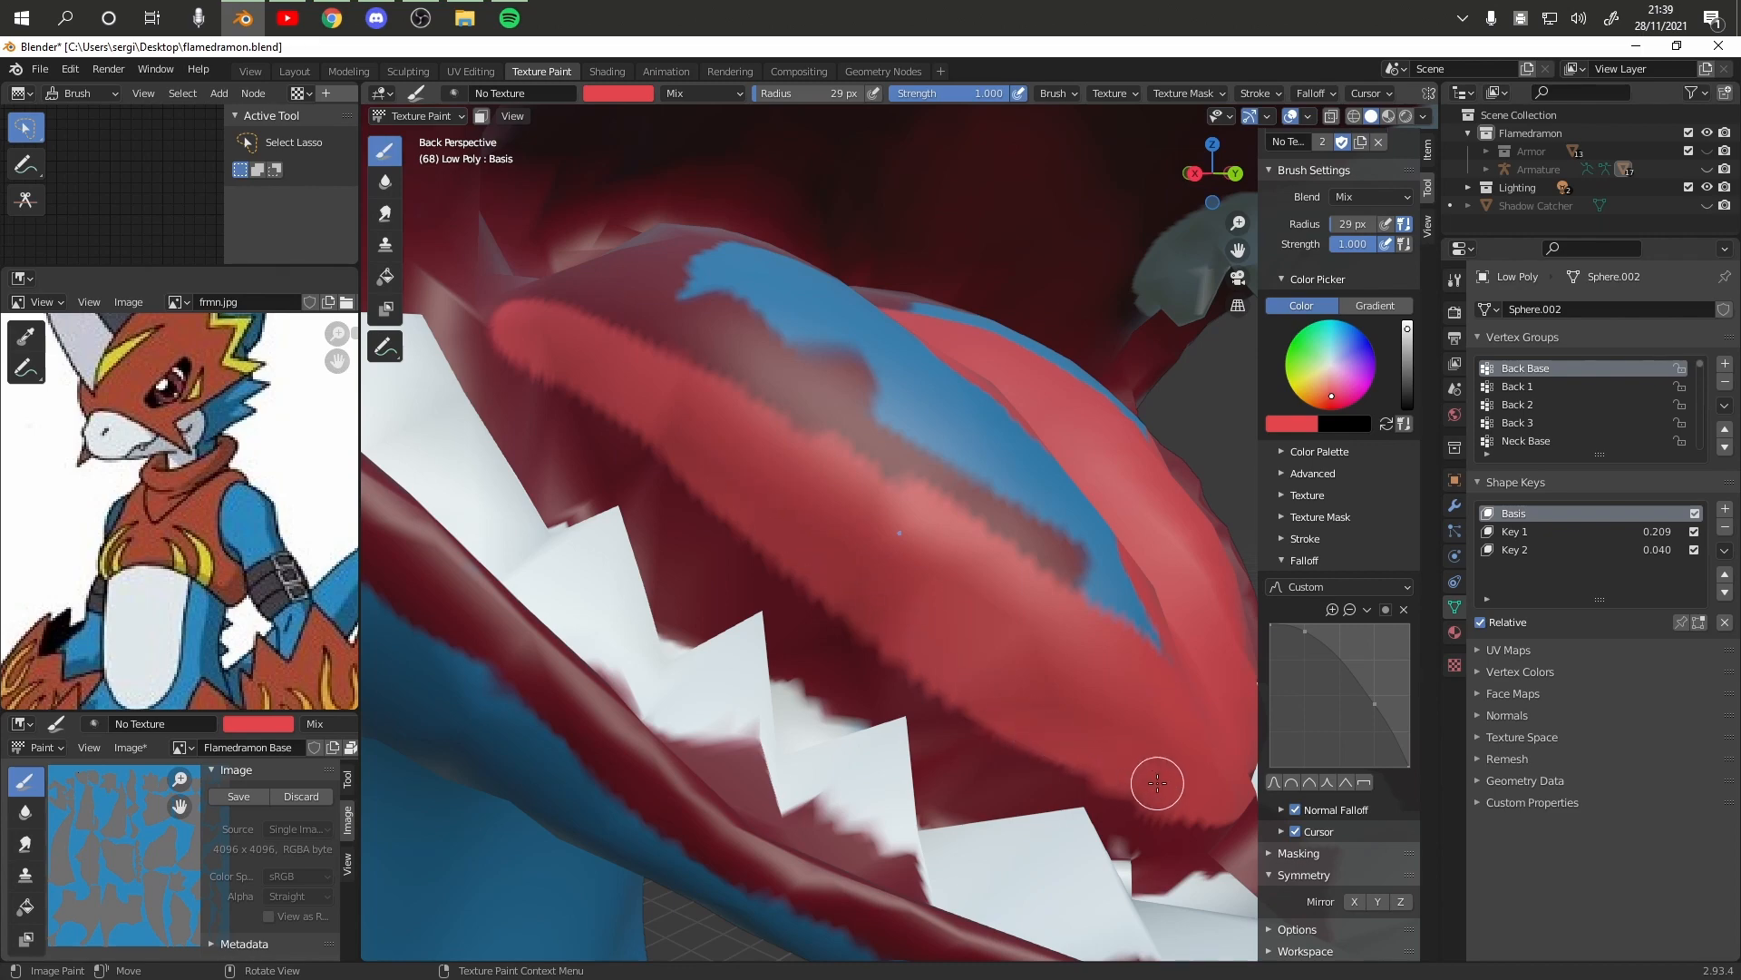
left_click_drag(971, 508, 902, 319)
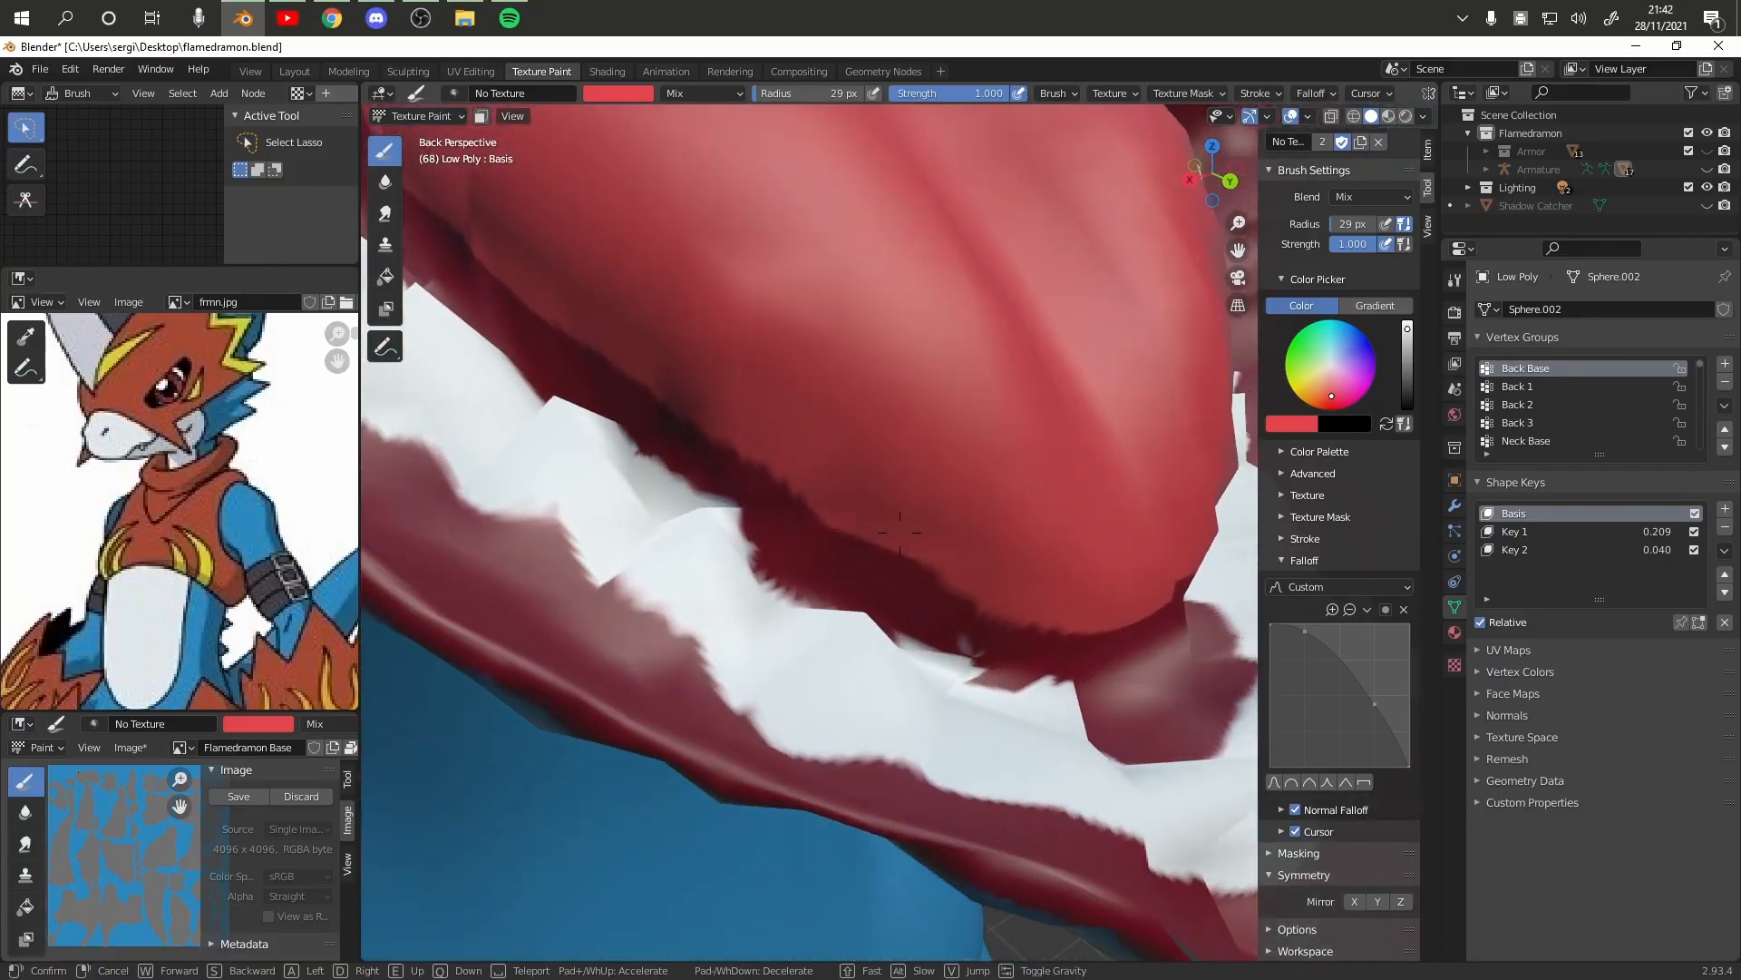
Sculpt mirrored ridges into the roof of the mouth with a 33 px Draw brush at strength 1.000
key("s")
key("d")
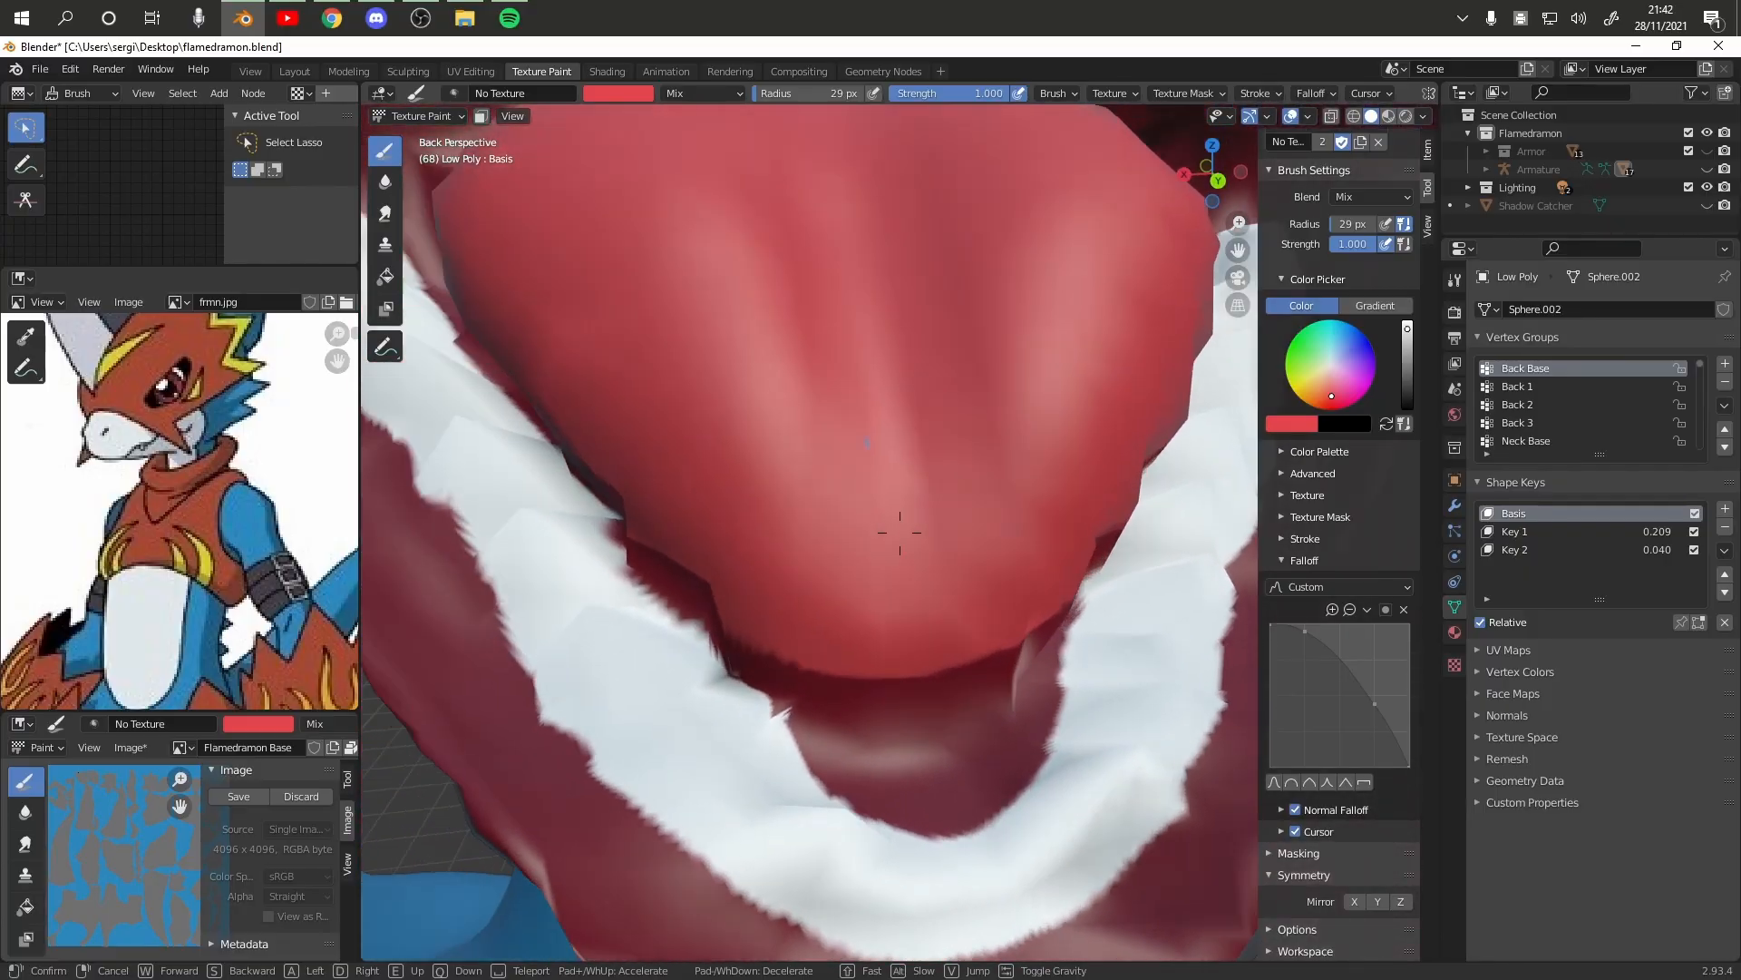
key("s")
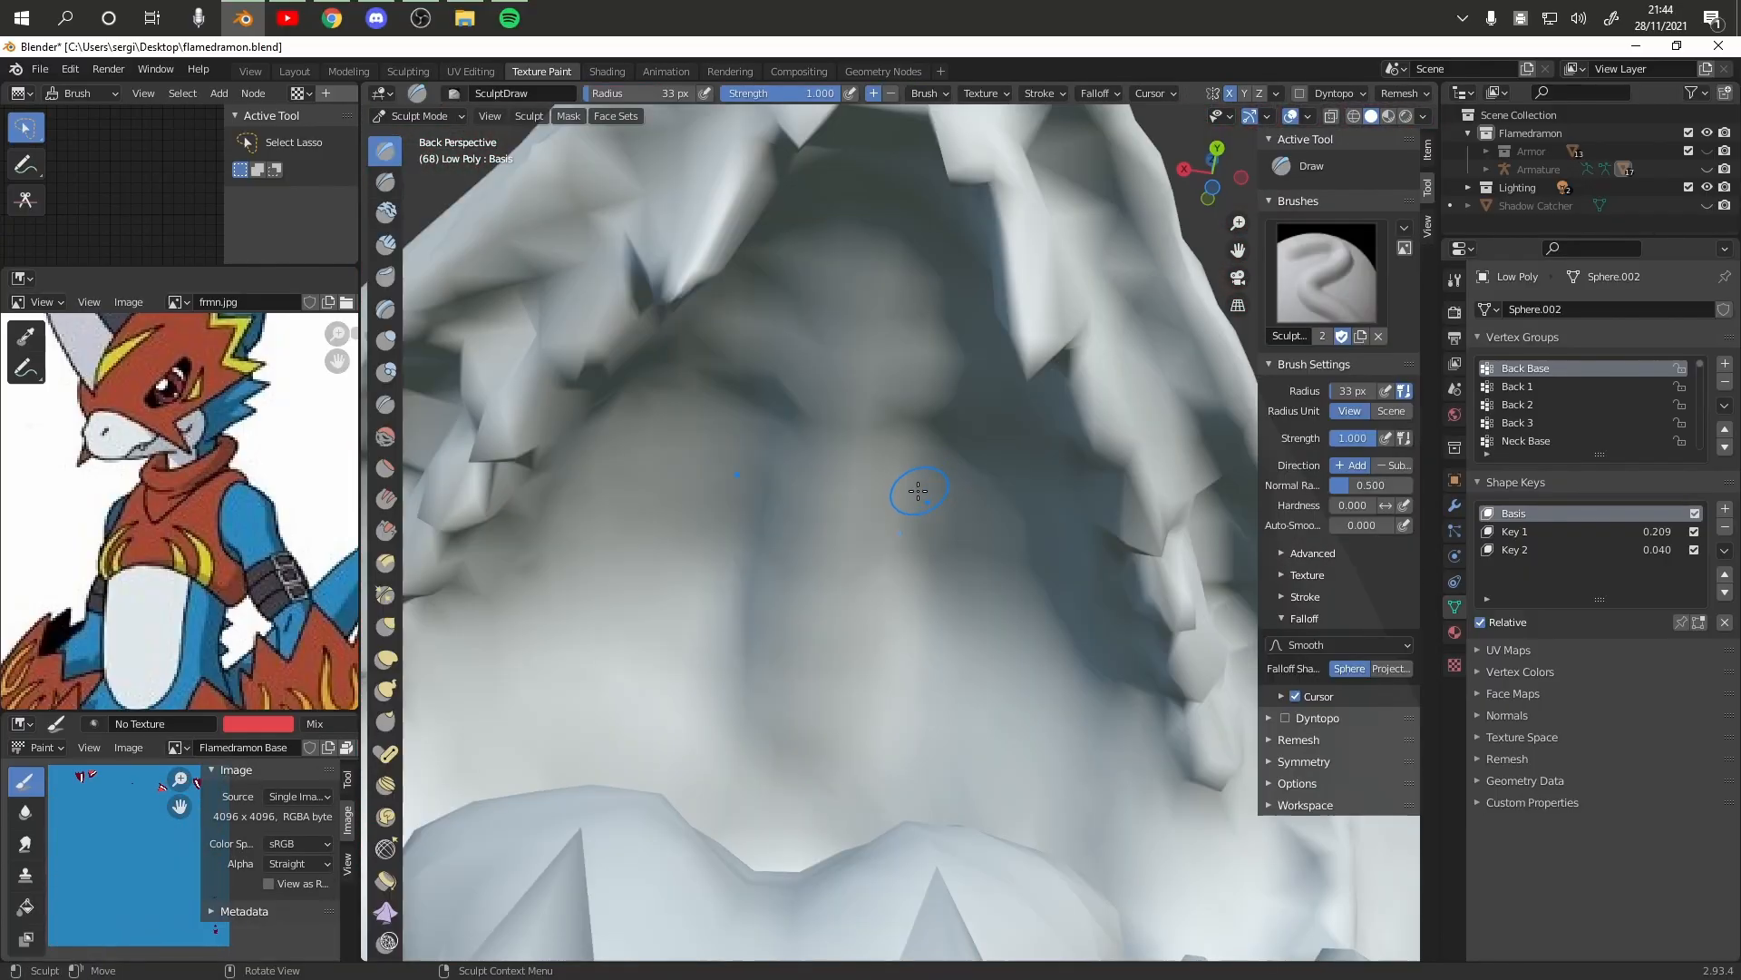
left_click_drag(936, 481, 1019, 509)
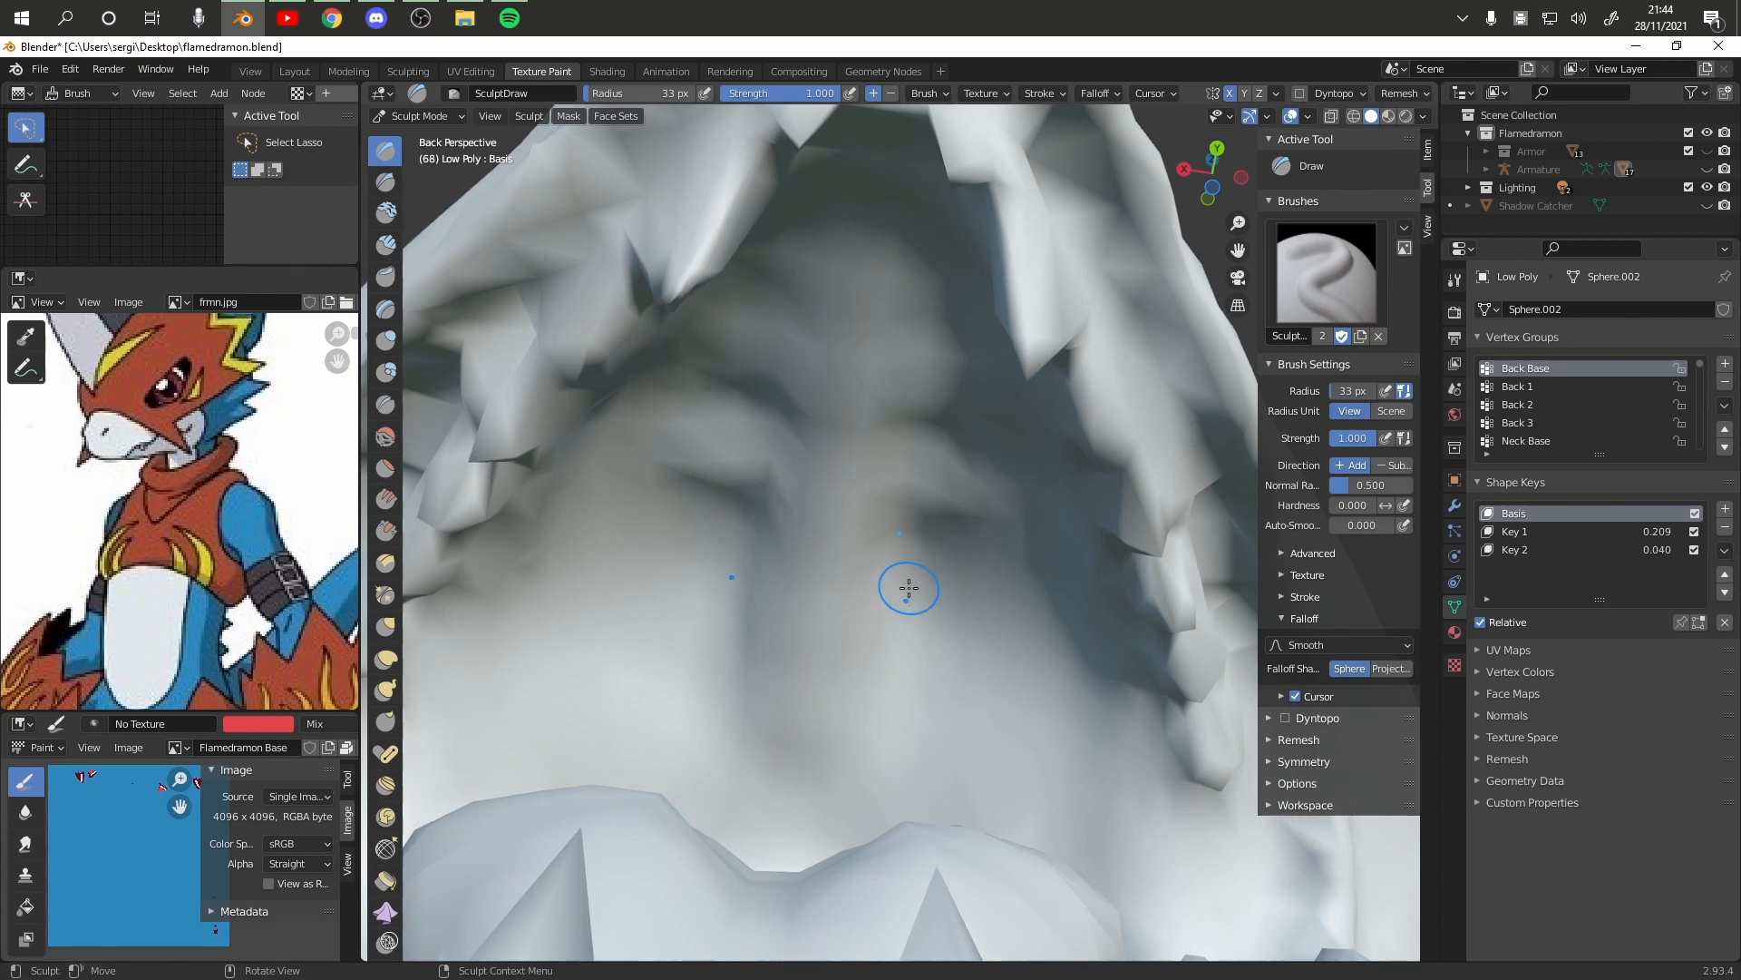
mouse_move(940, 596)
left_mouse_down()
mouse_move(929, 585)
mouse_move(874, 661)
mouse_move(979, 699)
mouse_move(955, 716)
left_mouse_up()
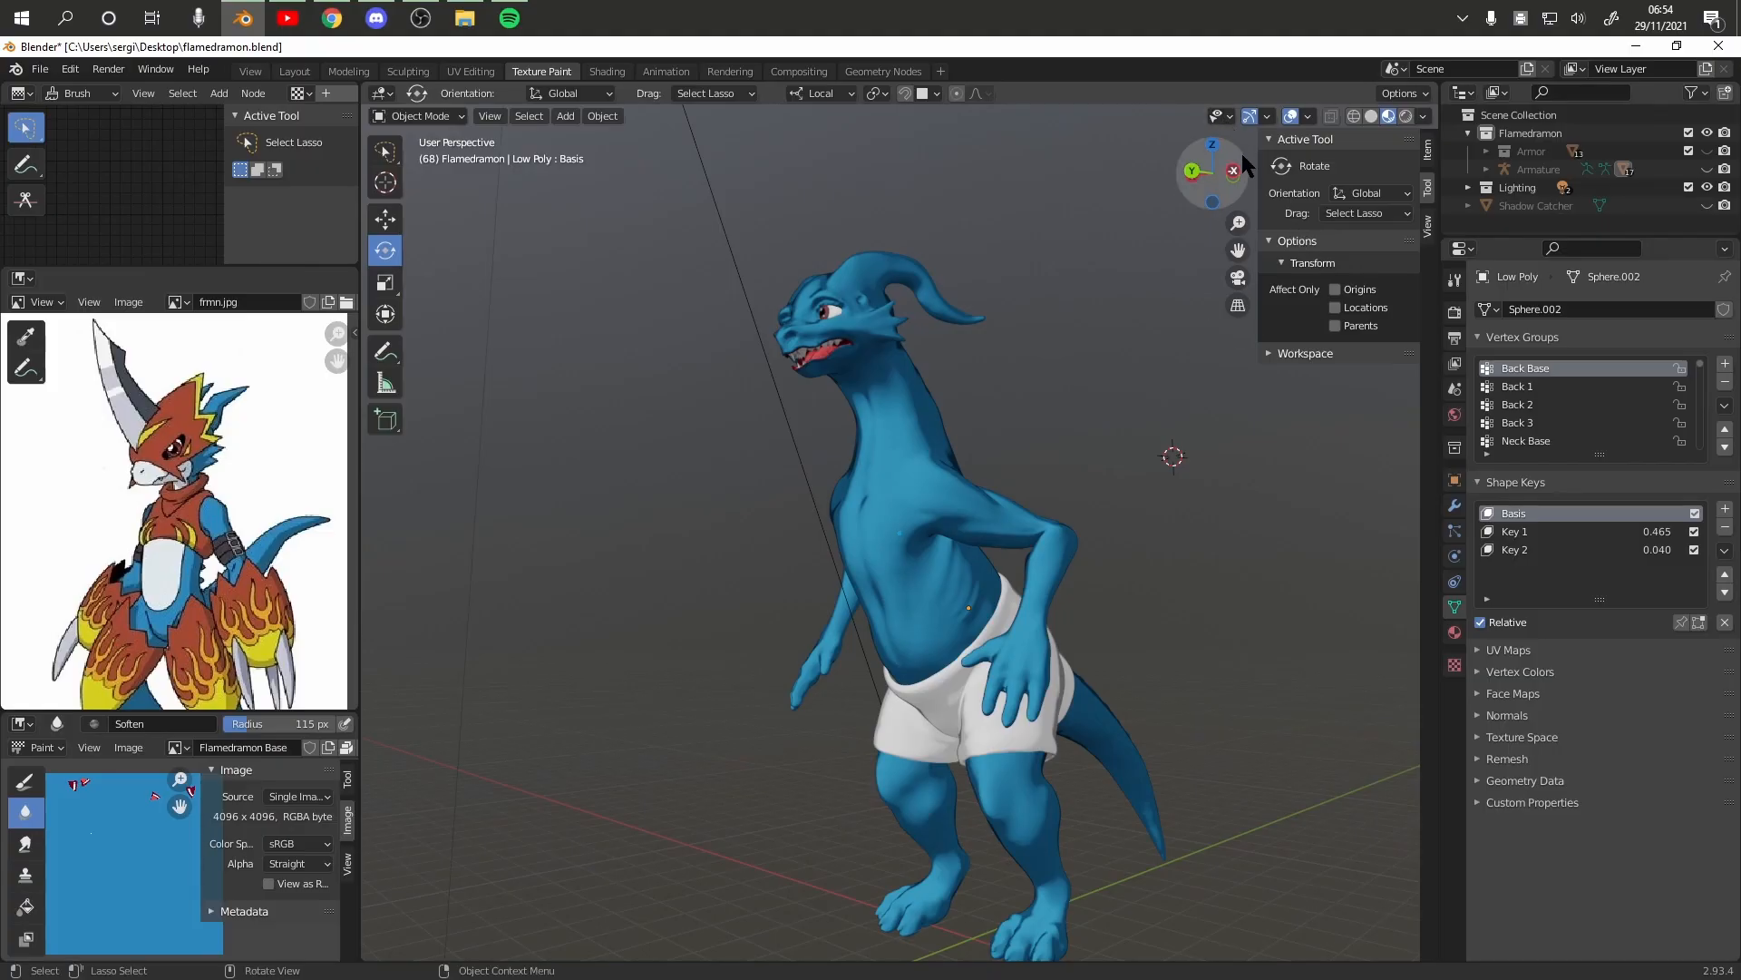
Paint the cheek, throat and chest off-white with a 35 px brush mirrored on X, extending the area down towards the belly
mouse_move(1240, 241)
left_mouse_down()
mouse_move(1230, 199)
mouse_move(1197, 230)
left_mouse_up()
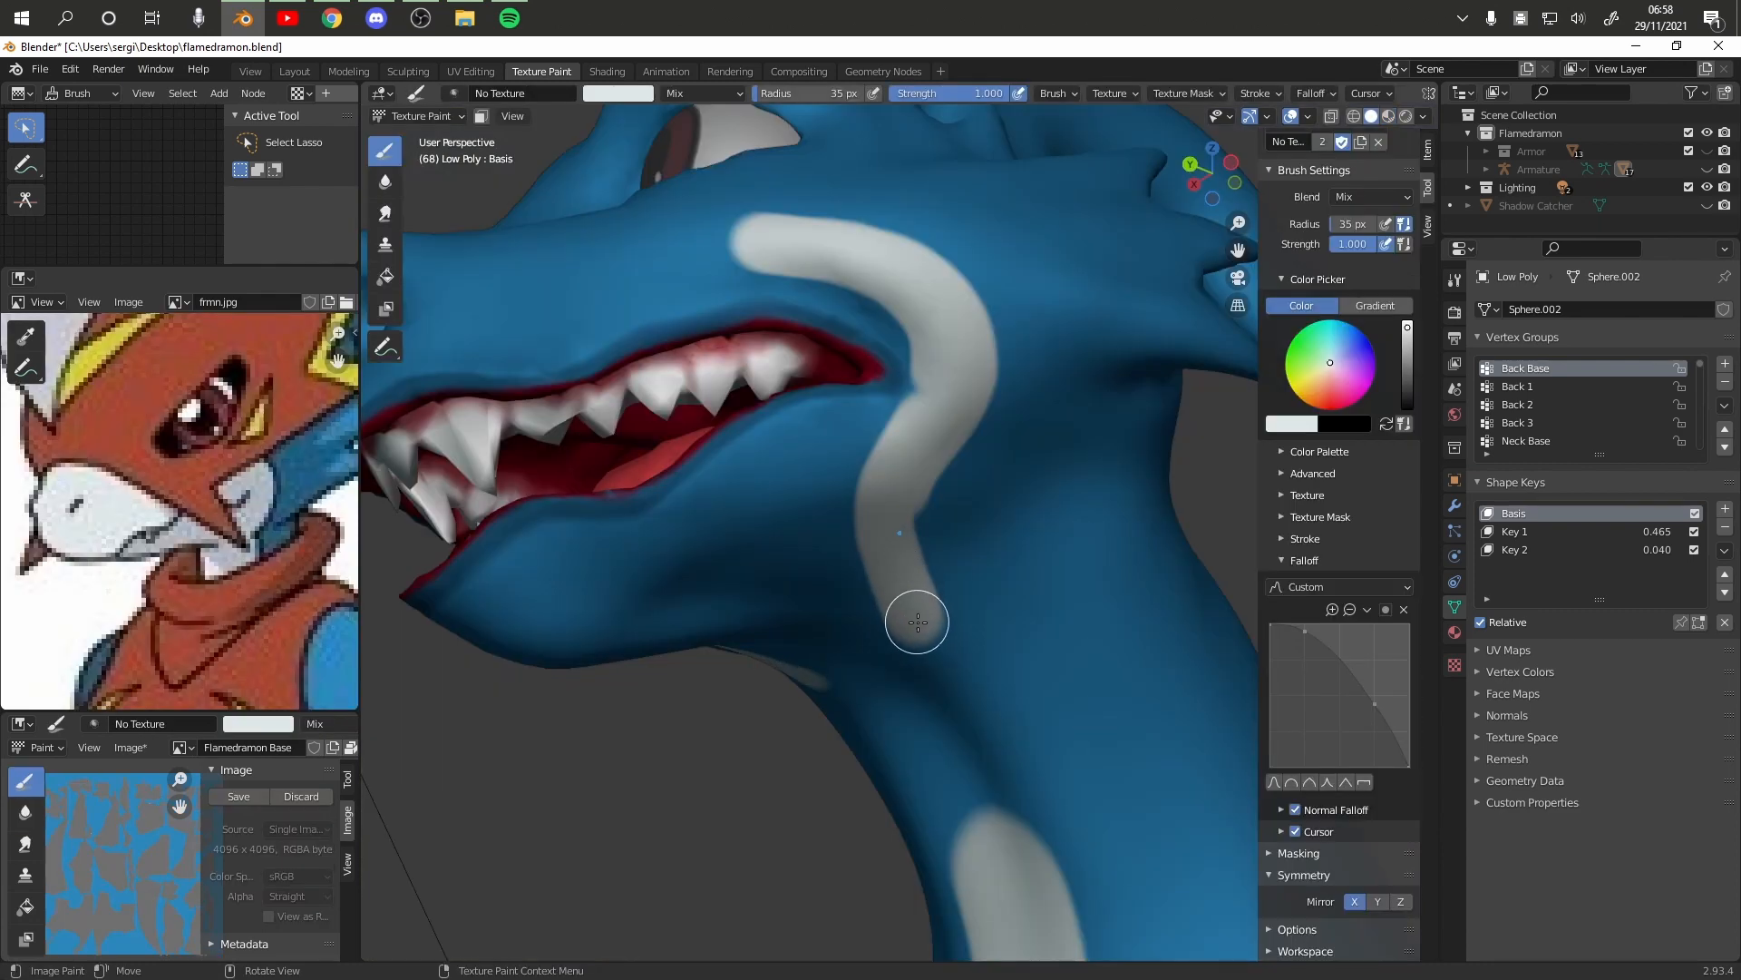
left_click_drag(917, 621, 993, 816)
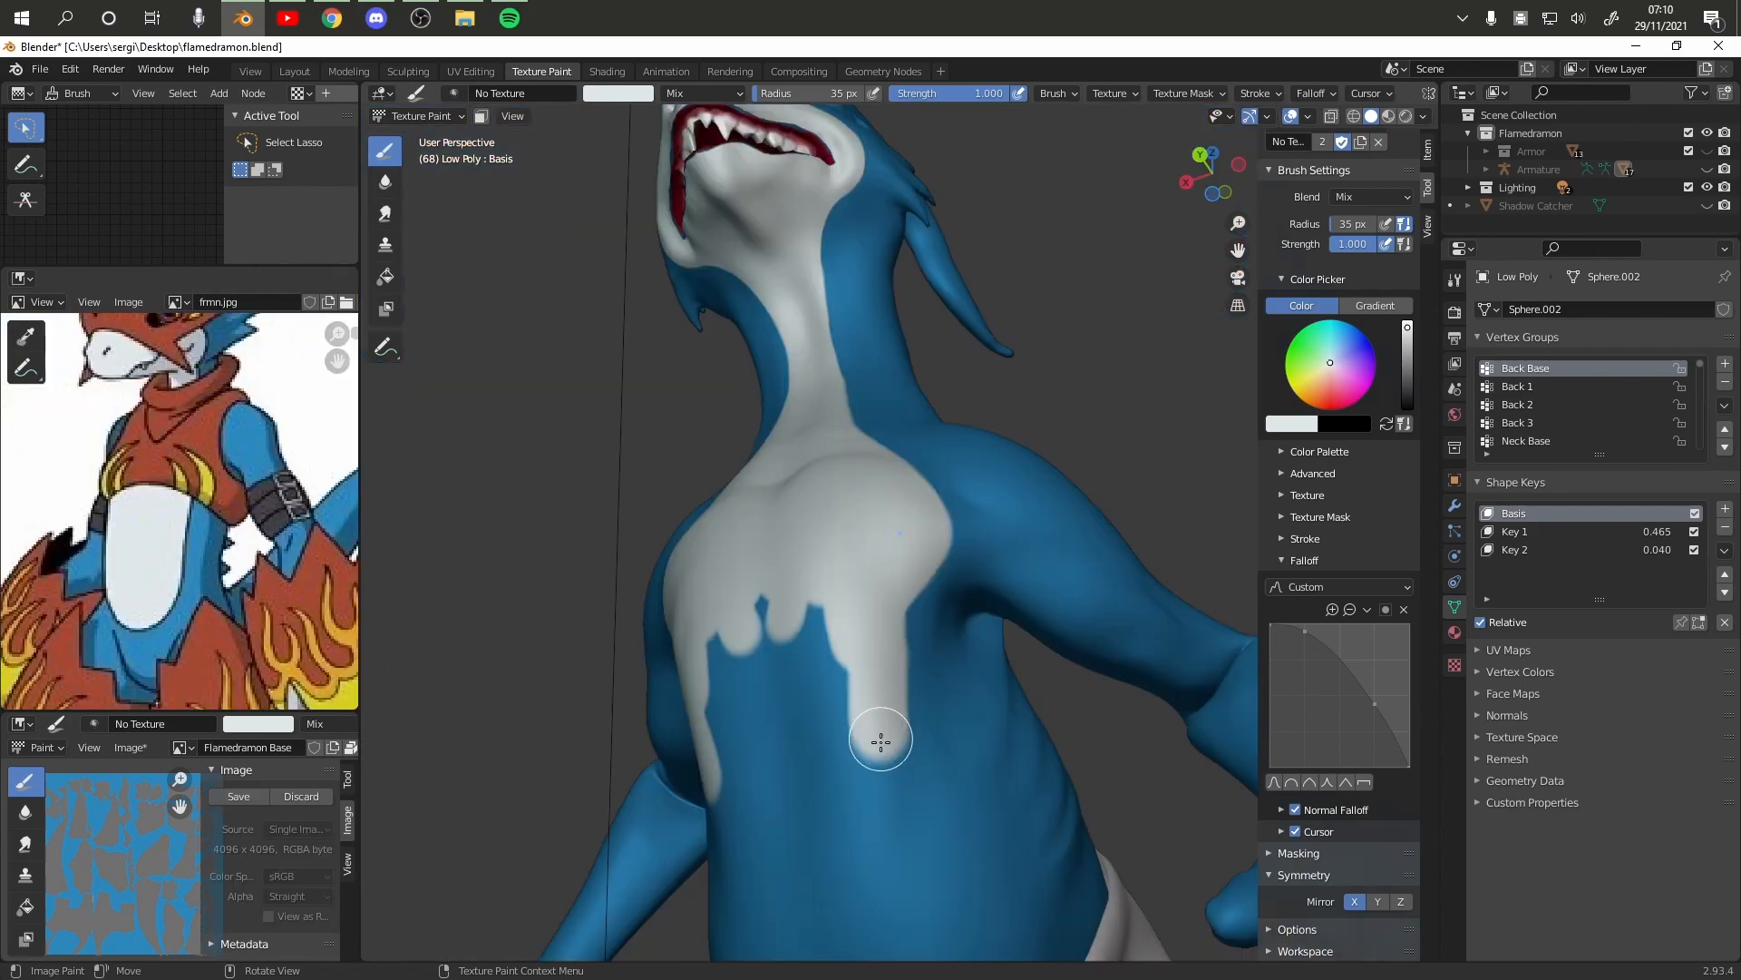
left_click_drag(880, 740, 888, 856)
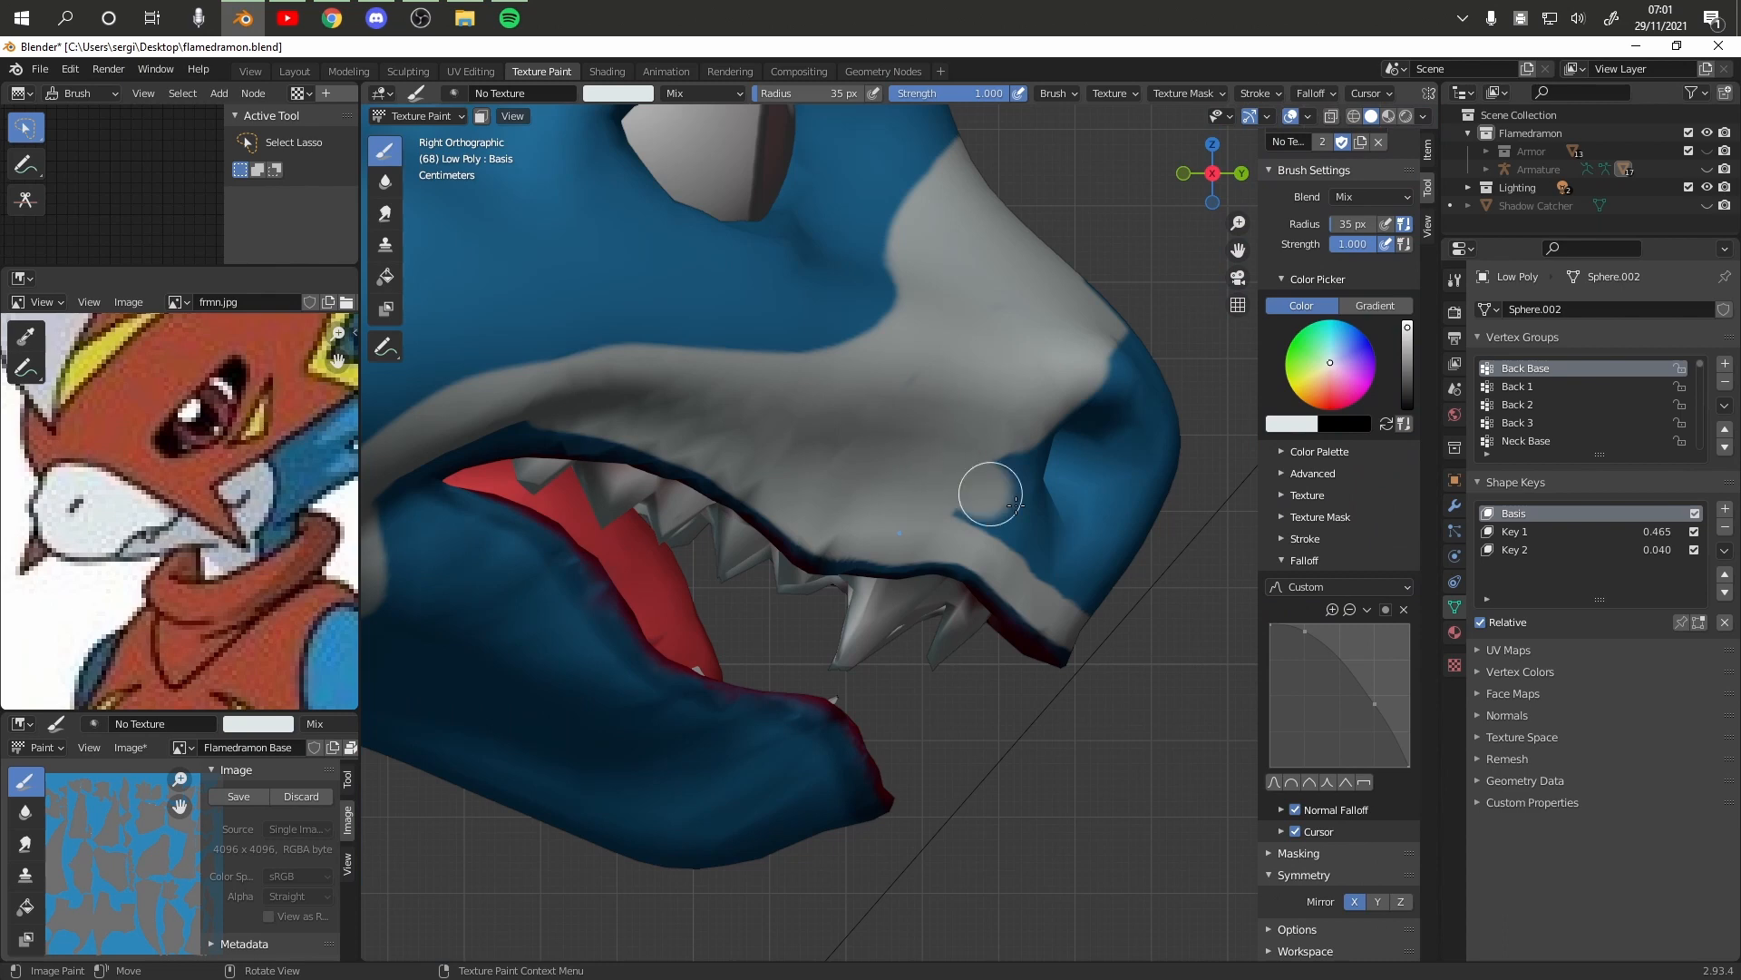
Paint the snout and lower jaw off-white with the 35 px brush and blend the lip edges with a 47 px Soften brush
left_click_drag(992, 486, 1119, 362)
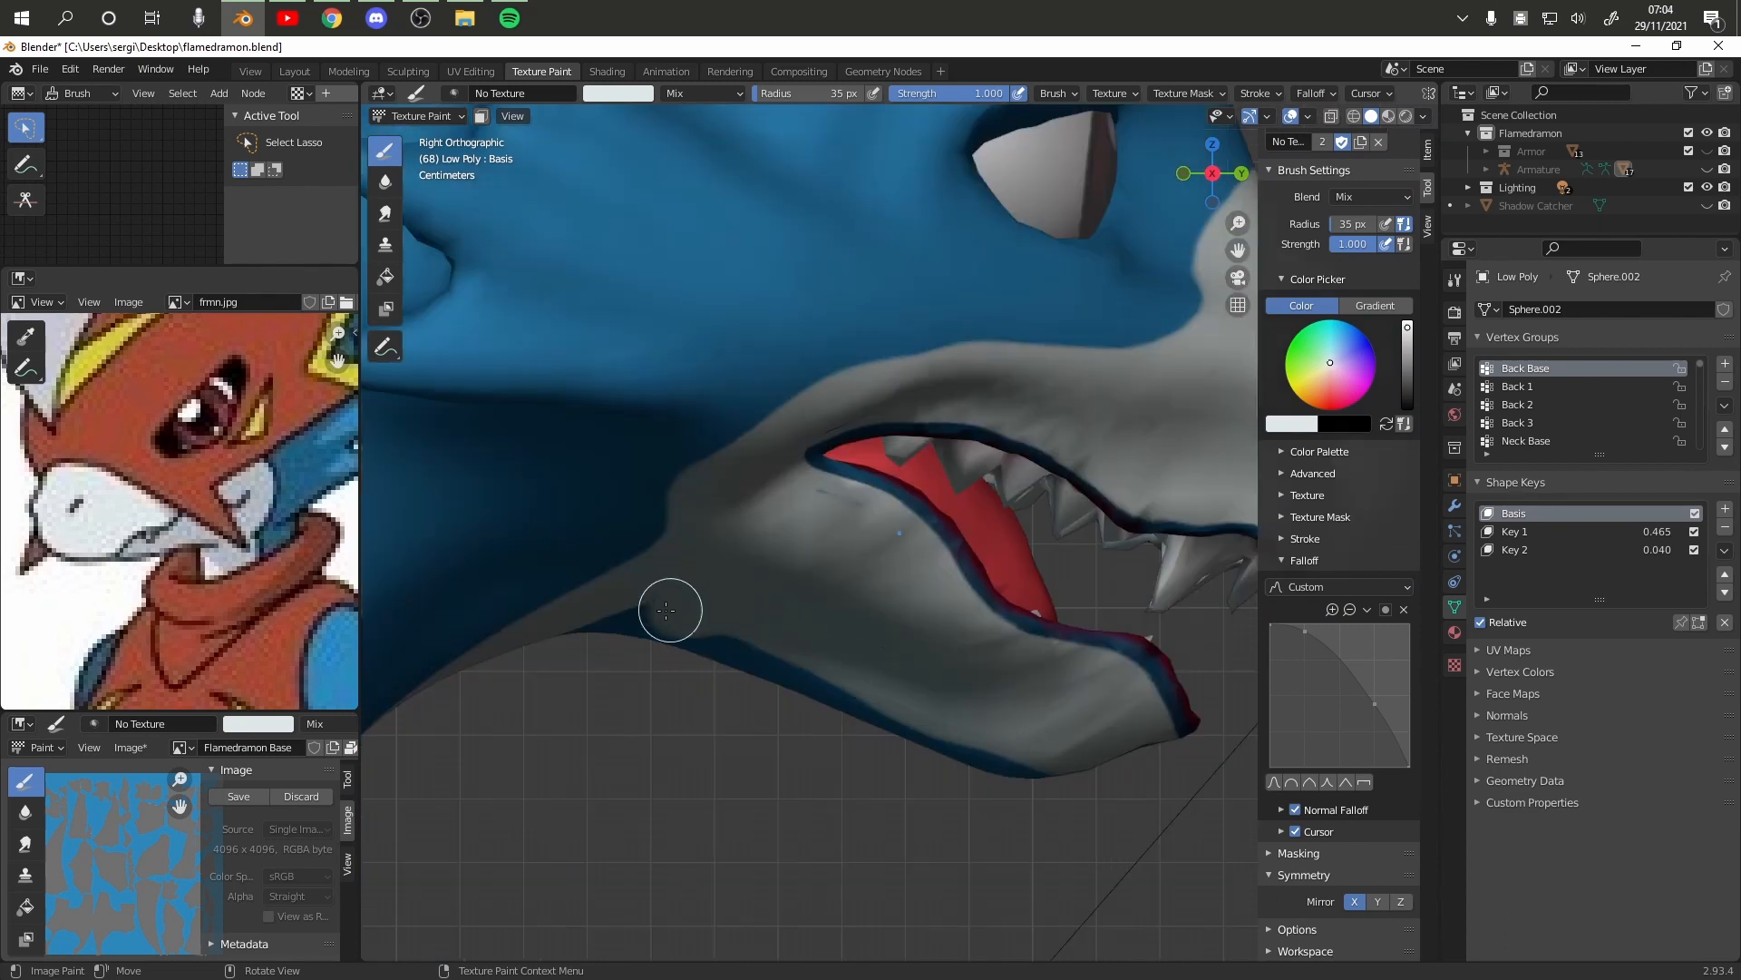
left_click_drag(606, 629, 828, 692)
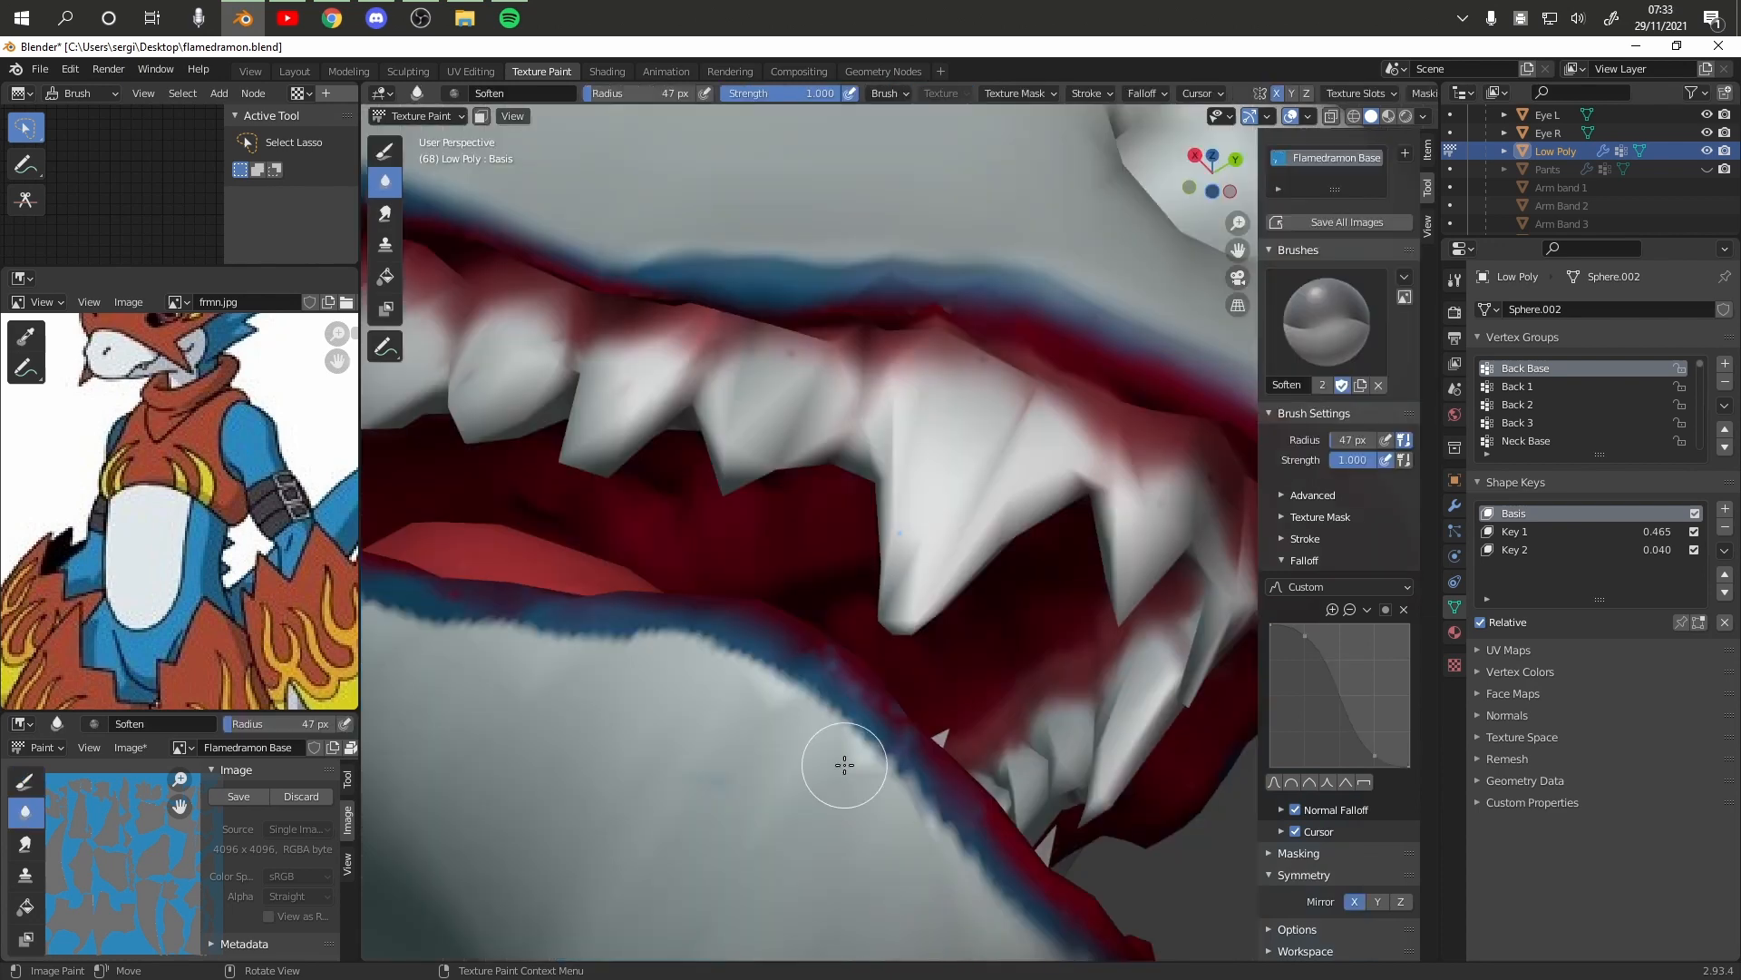
left_click_drag(835, 758, 837, 717)
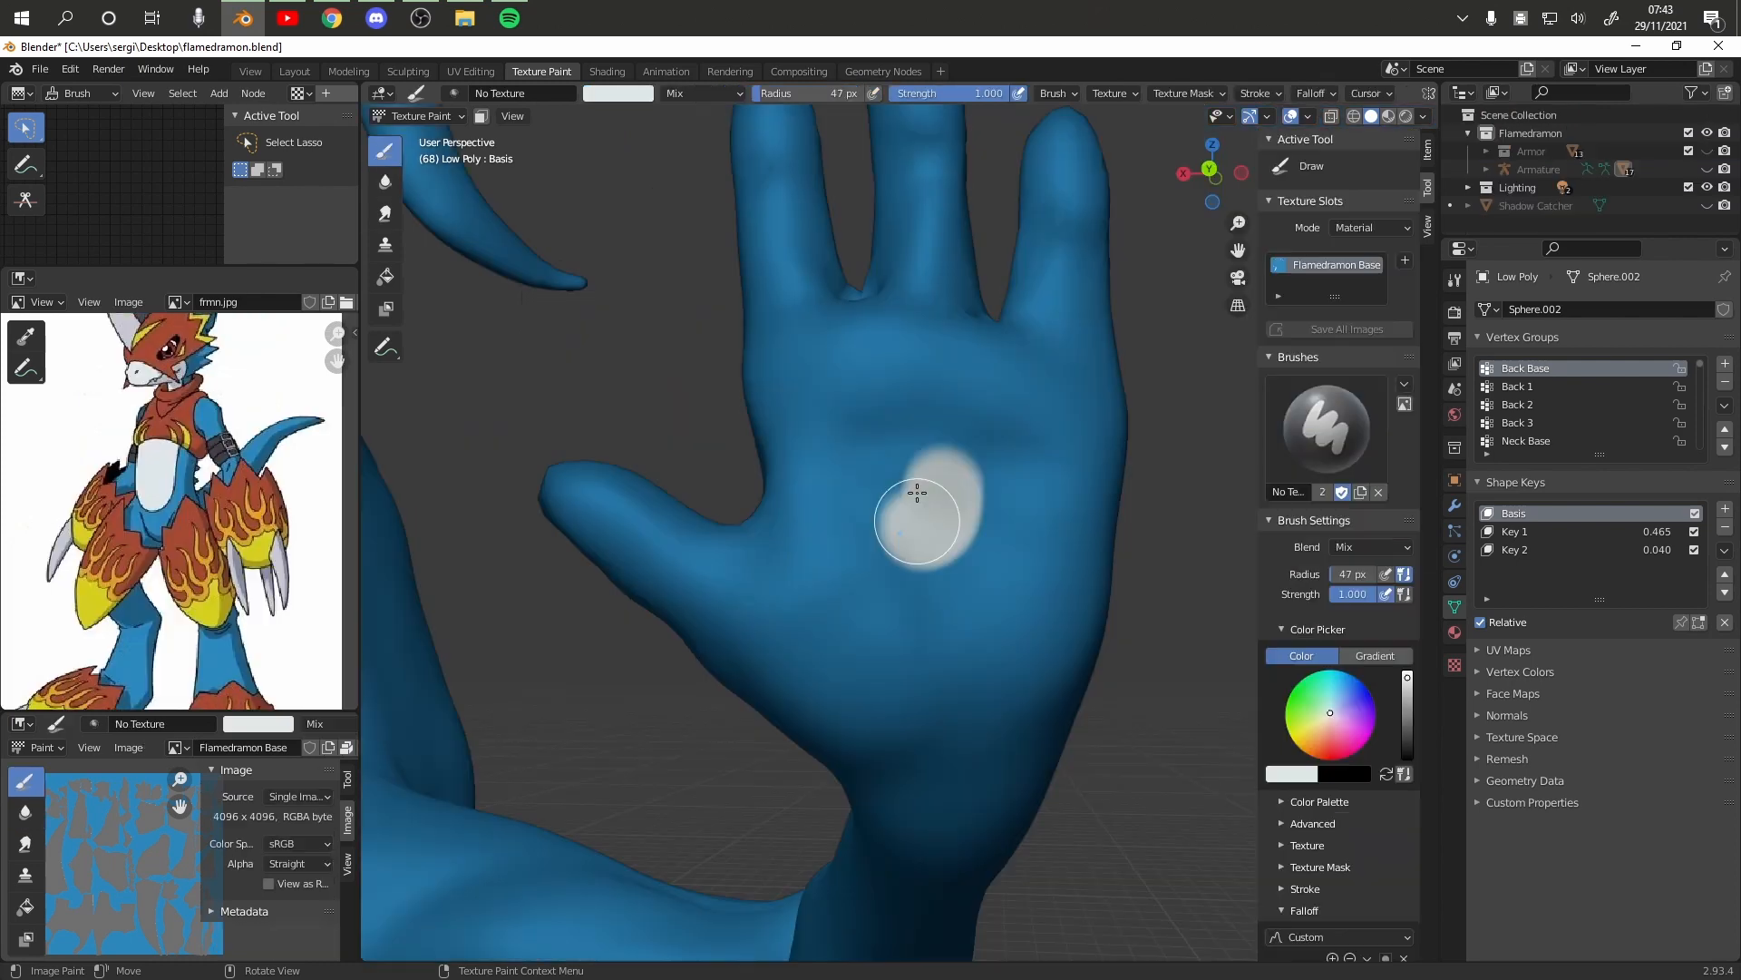
Paint the palm and the inner sides of the fingers and thumb off-white with a 47 px brush
left_click_drag(922, 505, 944, 490)
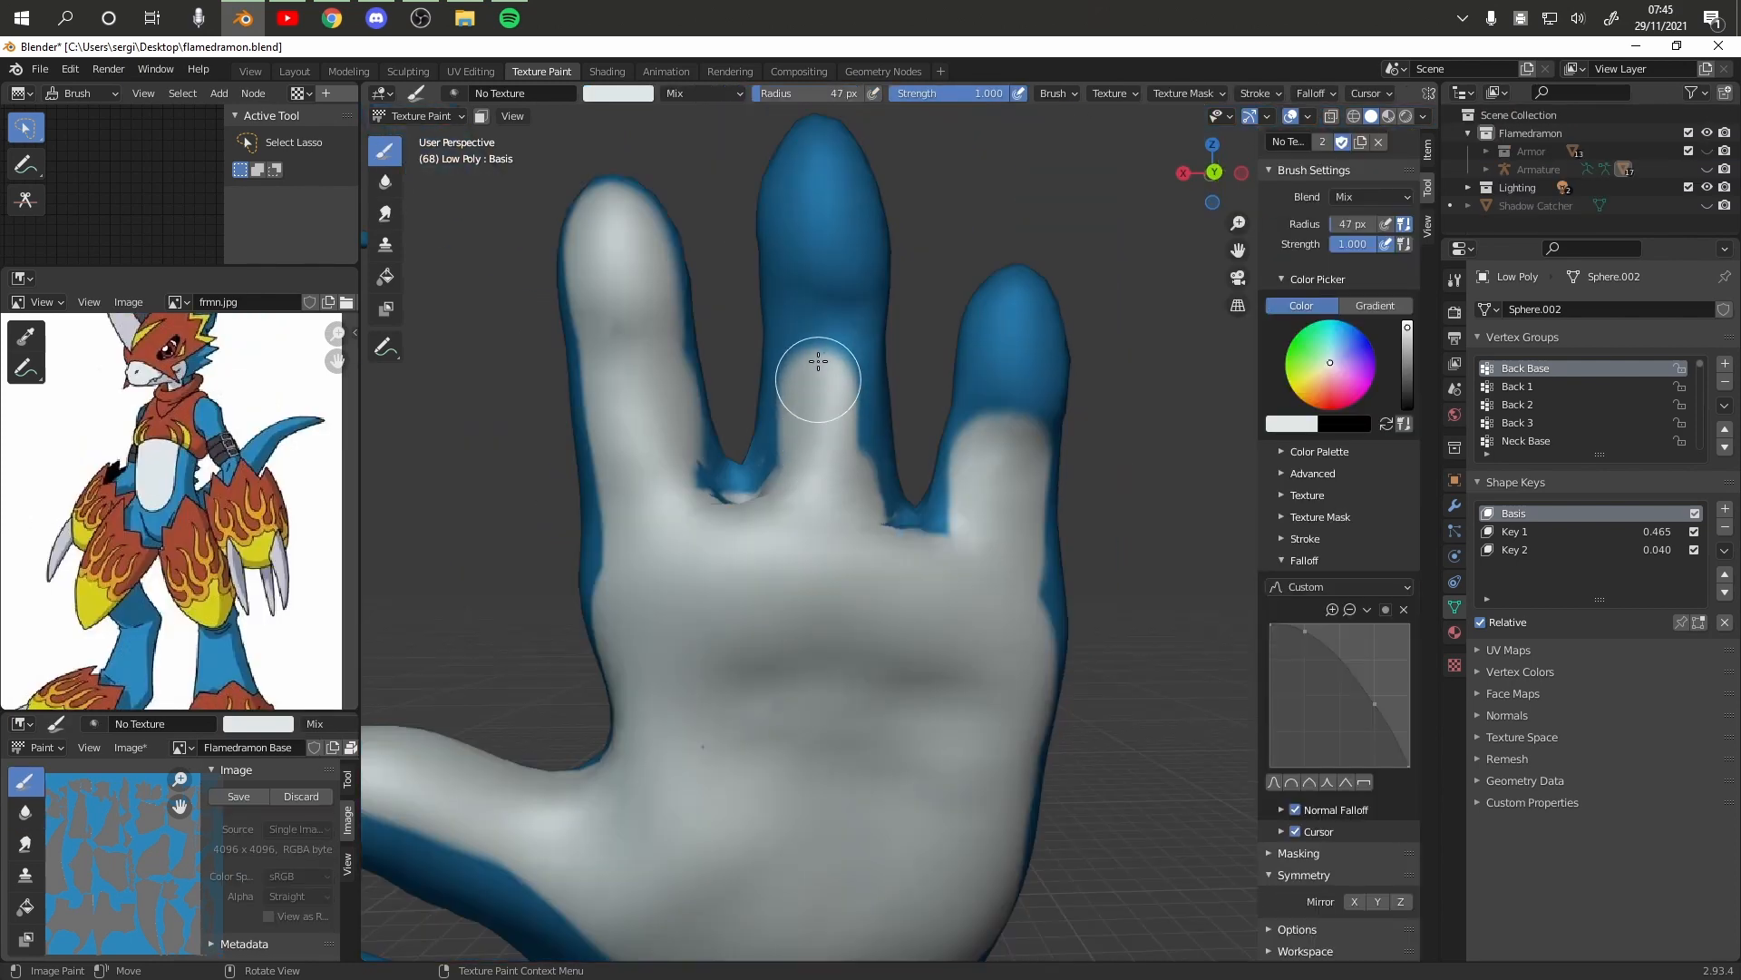
left_click_drag(818, 362, 818, 272)
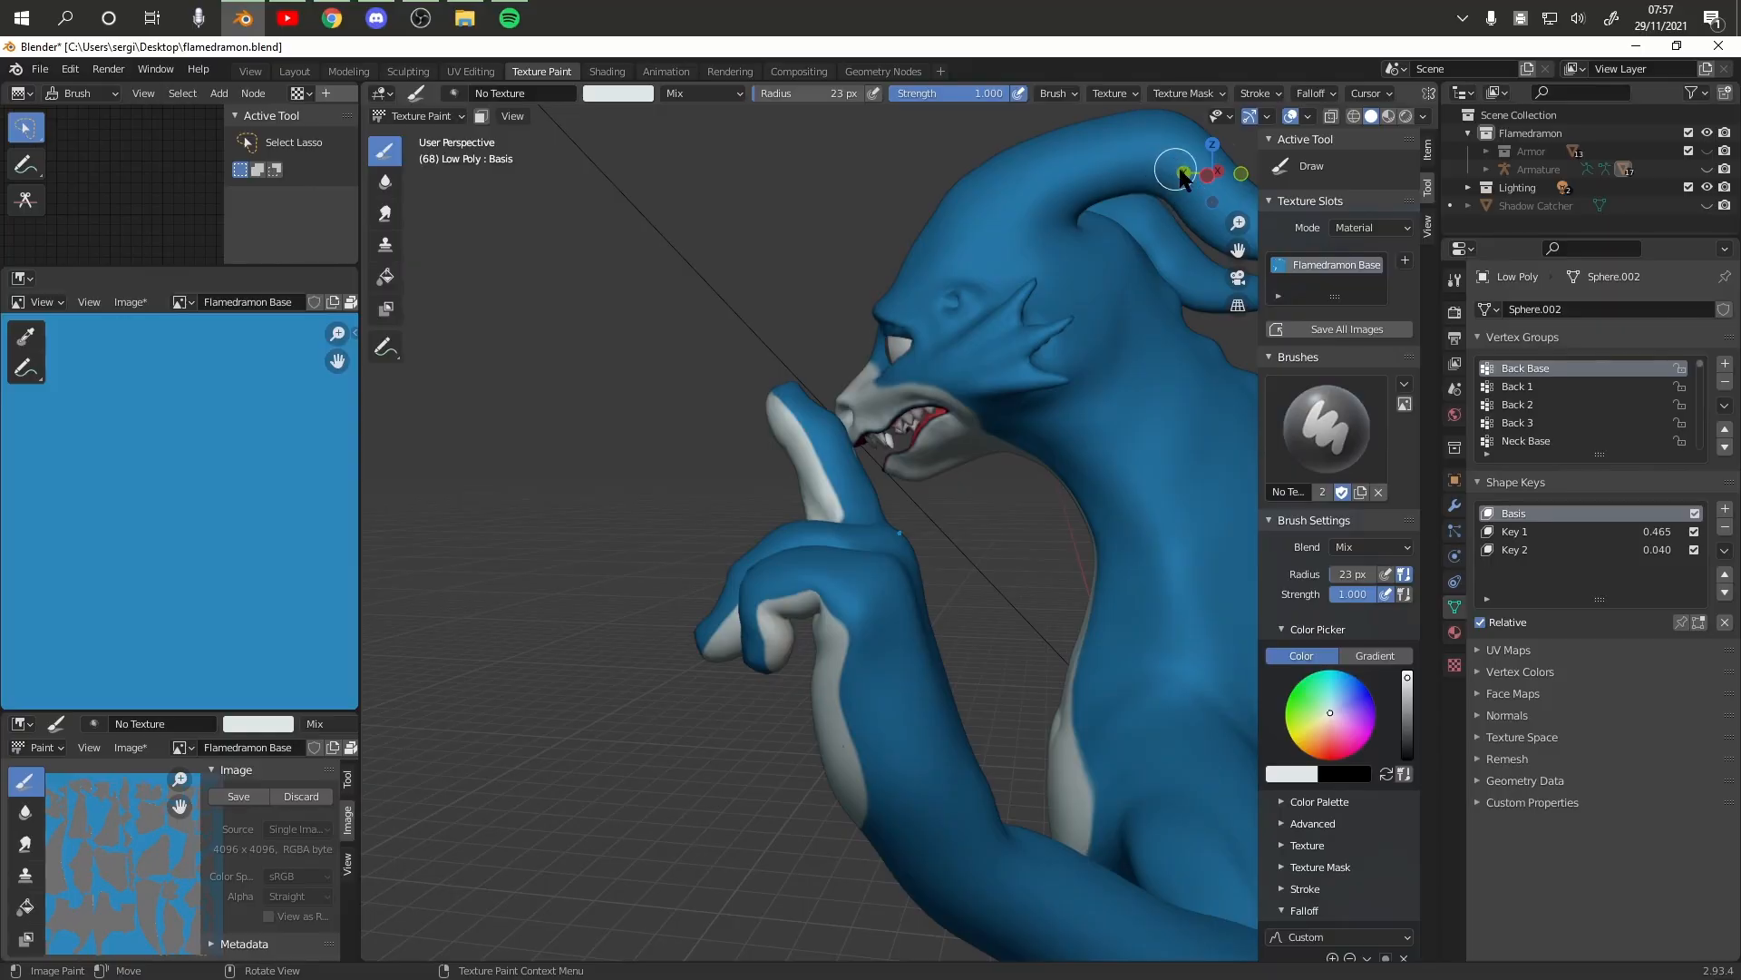
Paint dark blue pointed claws on the tips of the toes with a 23 to 25 px brush at full strength
left_click_drag(1186, 163, 1207, 177)
middle_click_drag(898, 533, 1034, 500)
middle_click_drag(899, 533, 899, 533)
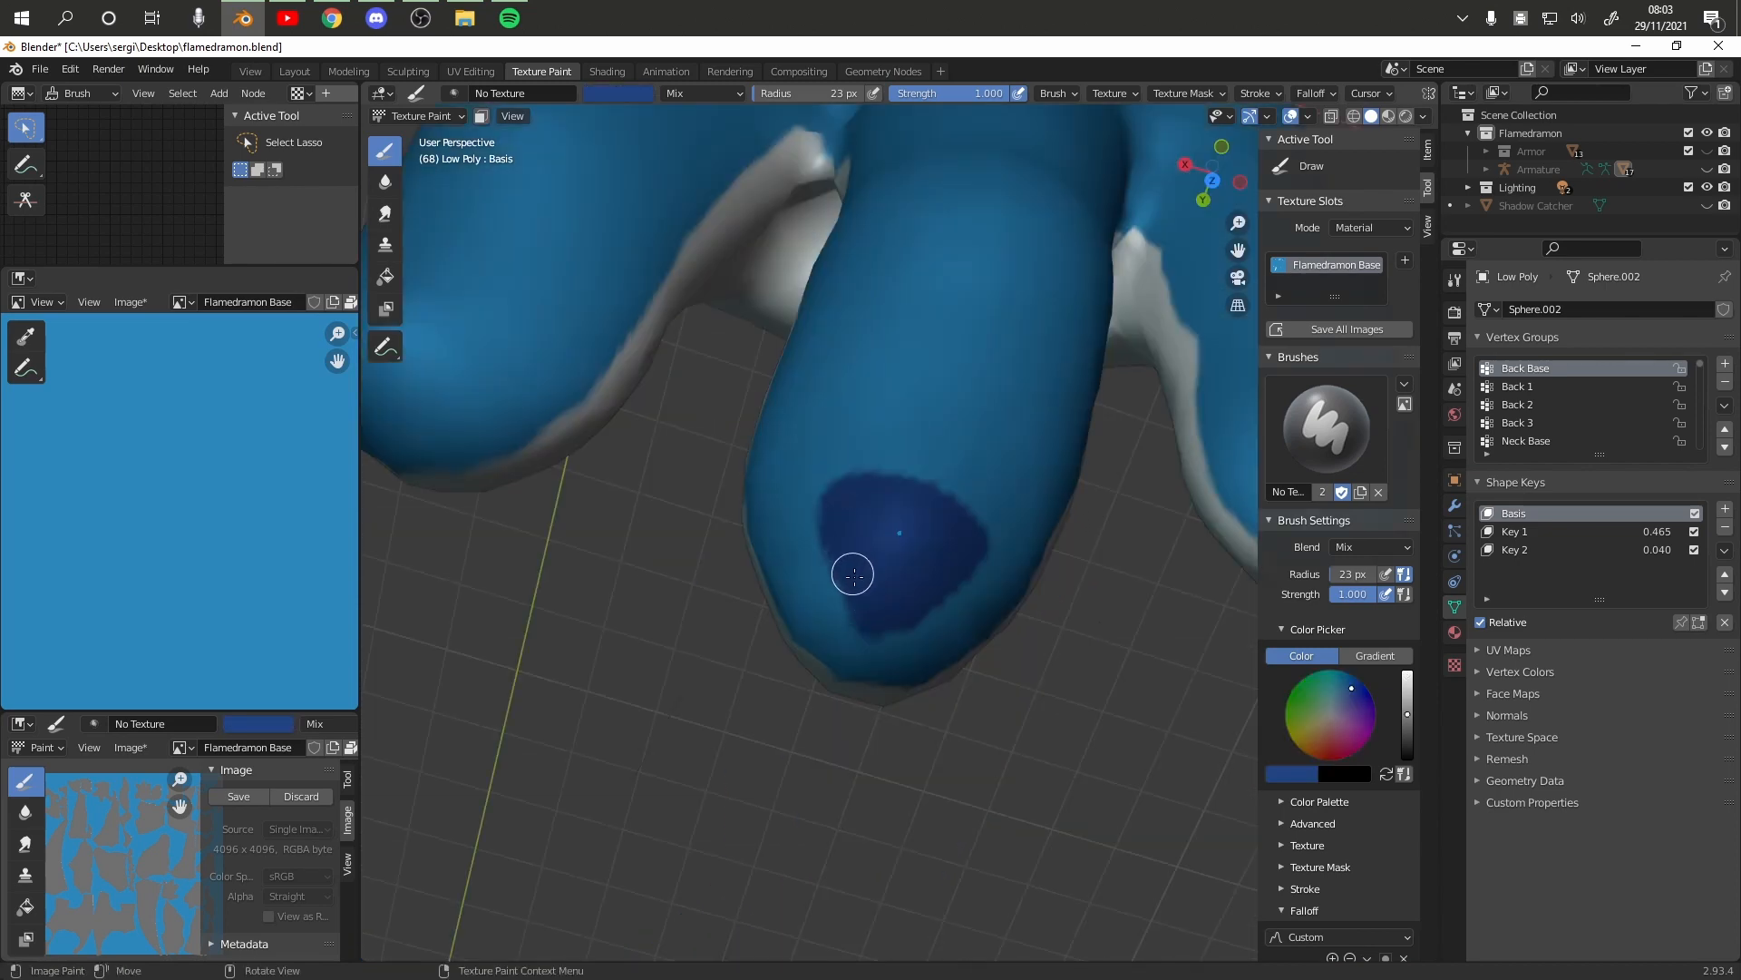
left_click_drag(877, 577, 856, 595)
left_click_drag(960, 516, 994, 531)
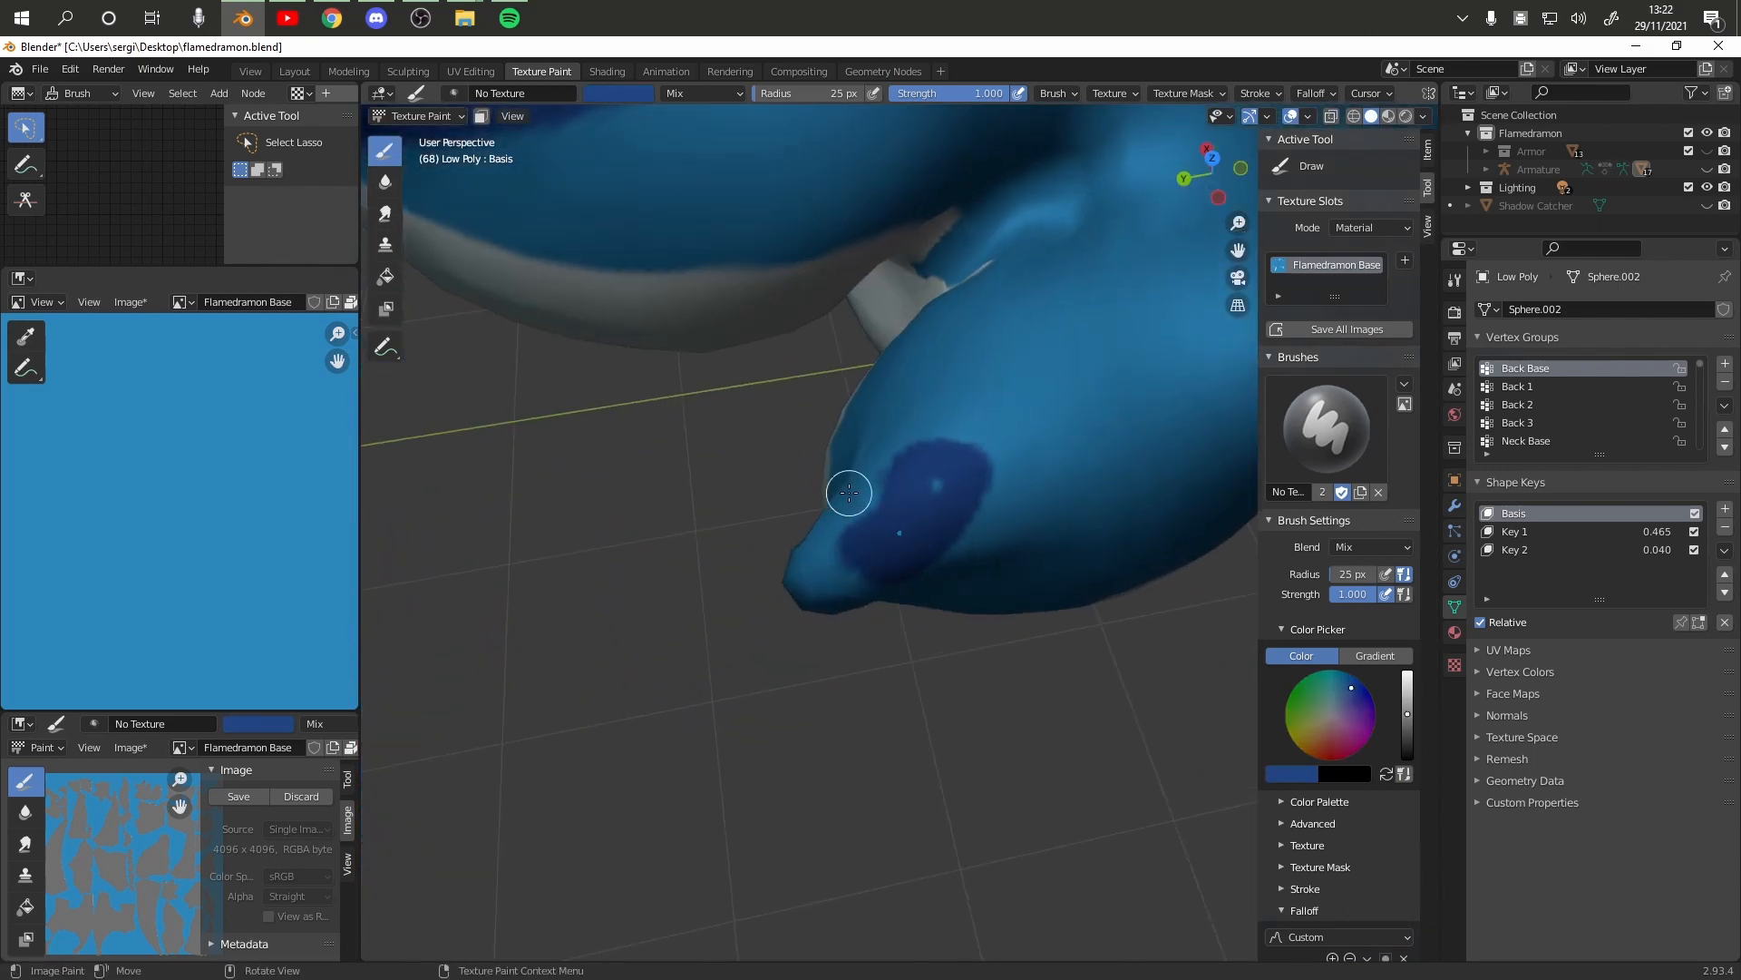
mouse_move(847, 493)
left_mouse_down()
mouse_move(1030, 447)
mouse_move(759, 602)
mouse_move(809, 604)
left_mouse_up()
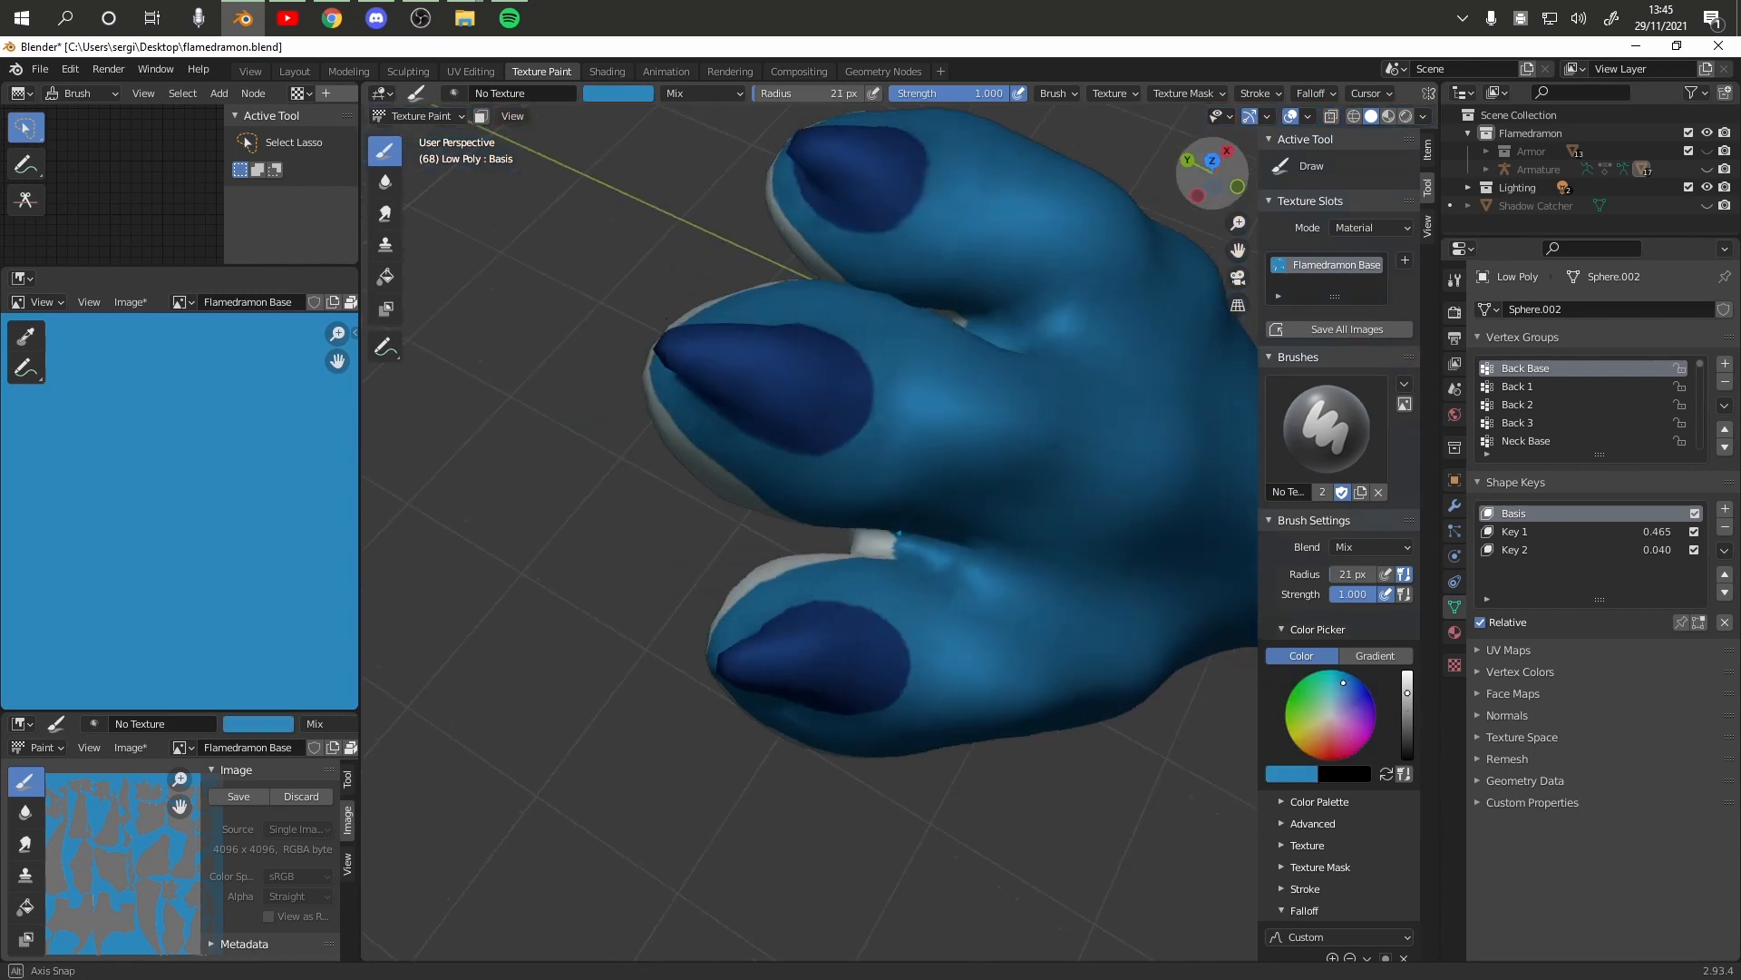
Examine the painted toe claws up close and the whole character from the back, side and front
middle_click_drag(816, 508, 925, 508)
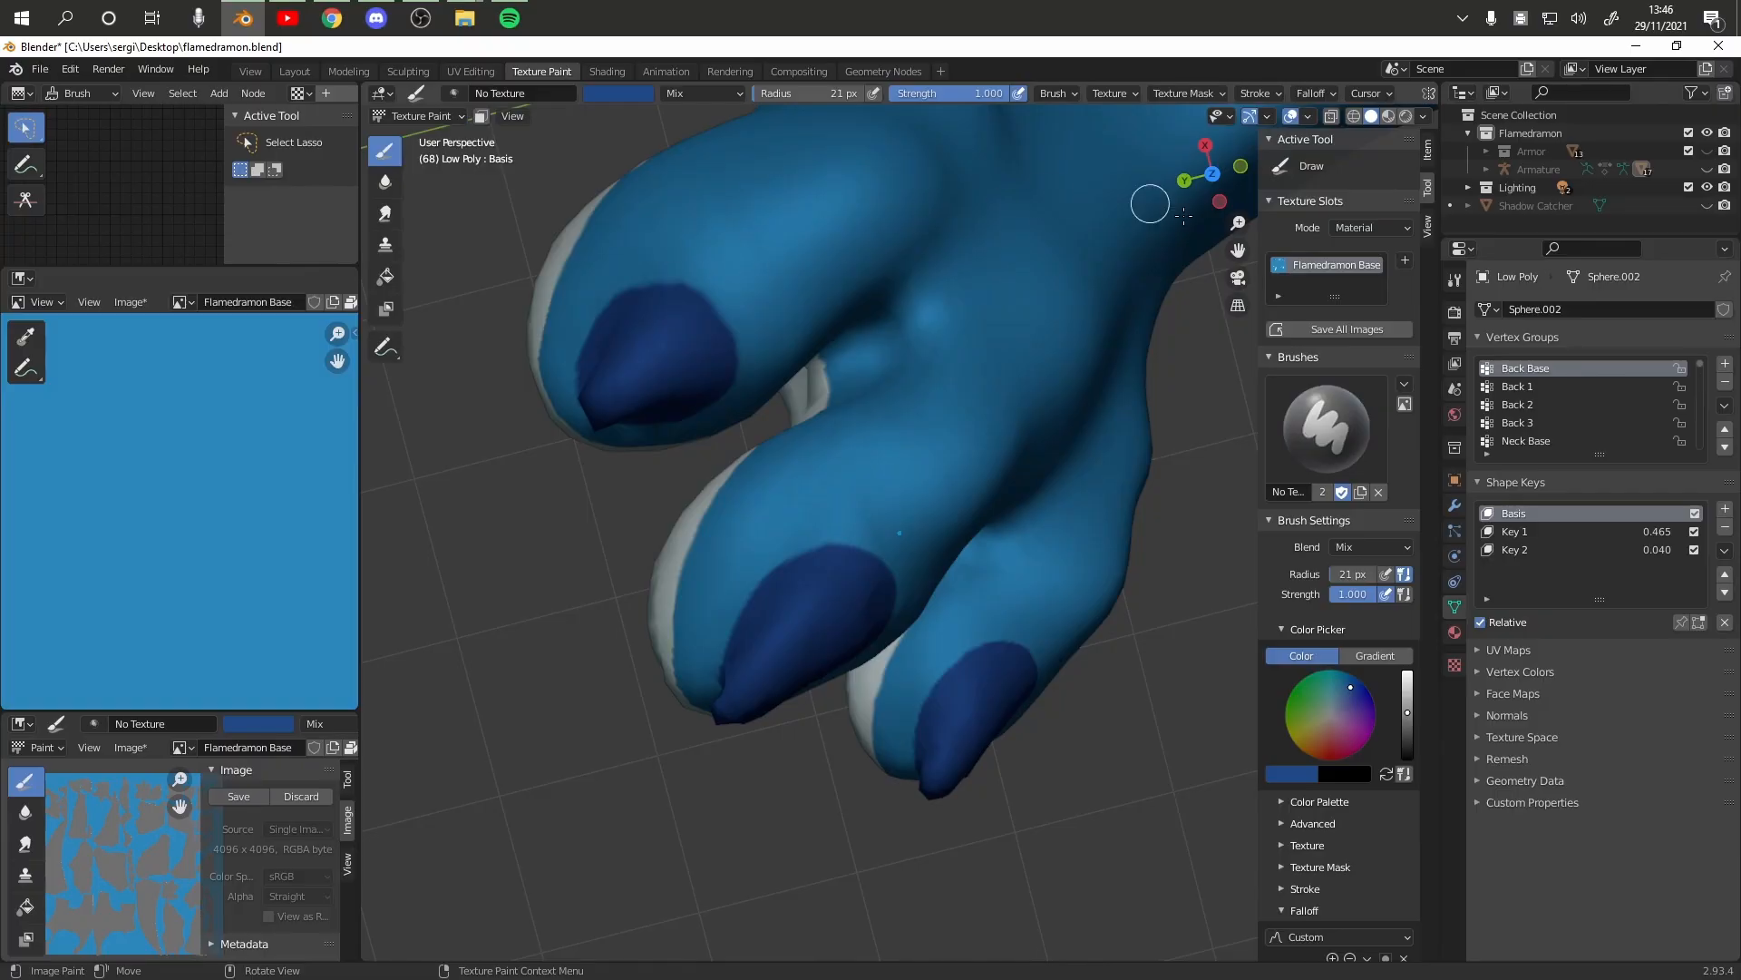
left_click_drag(1239, 252, 1327, 519)
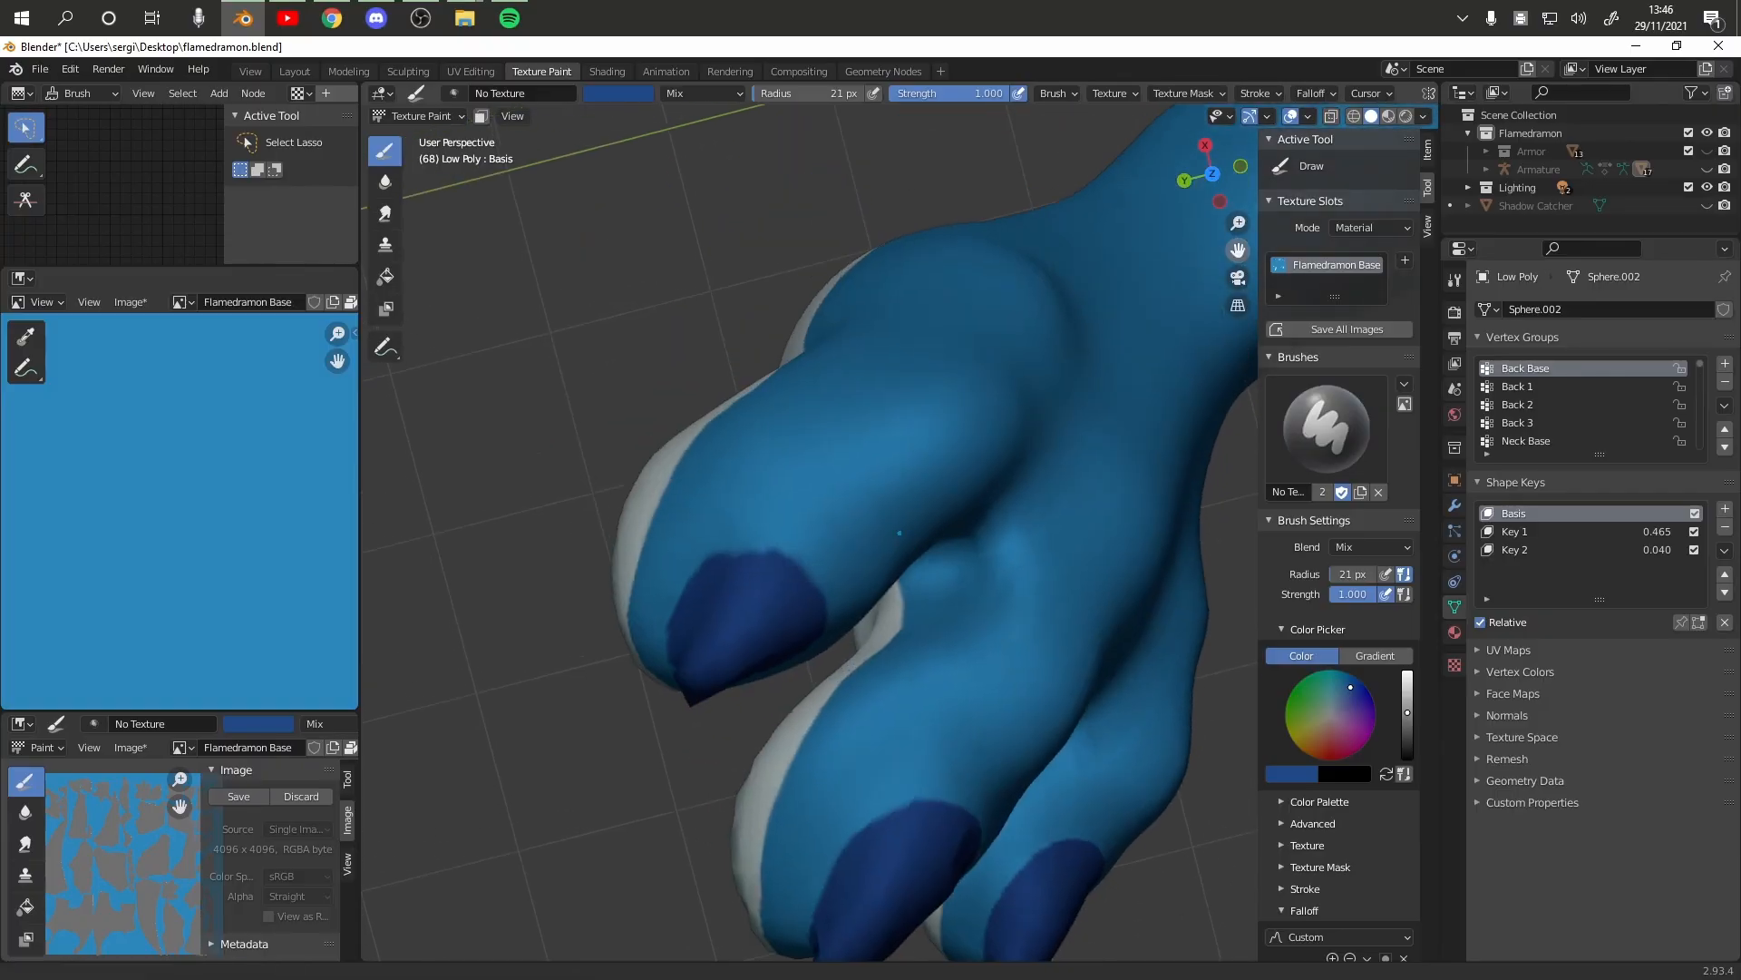
left_click_drag(1216, 174, 1215, 118)
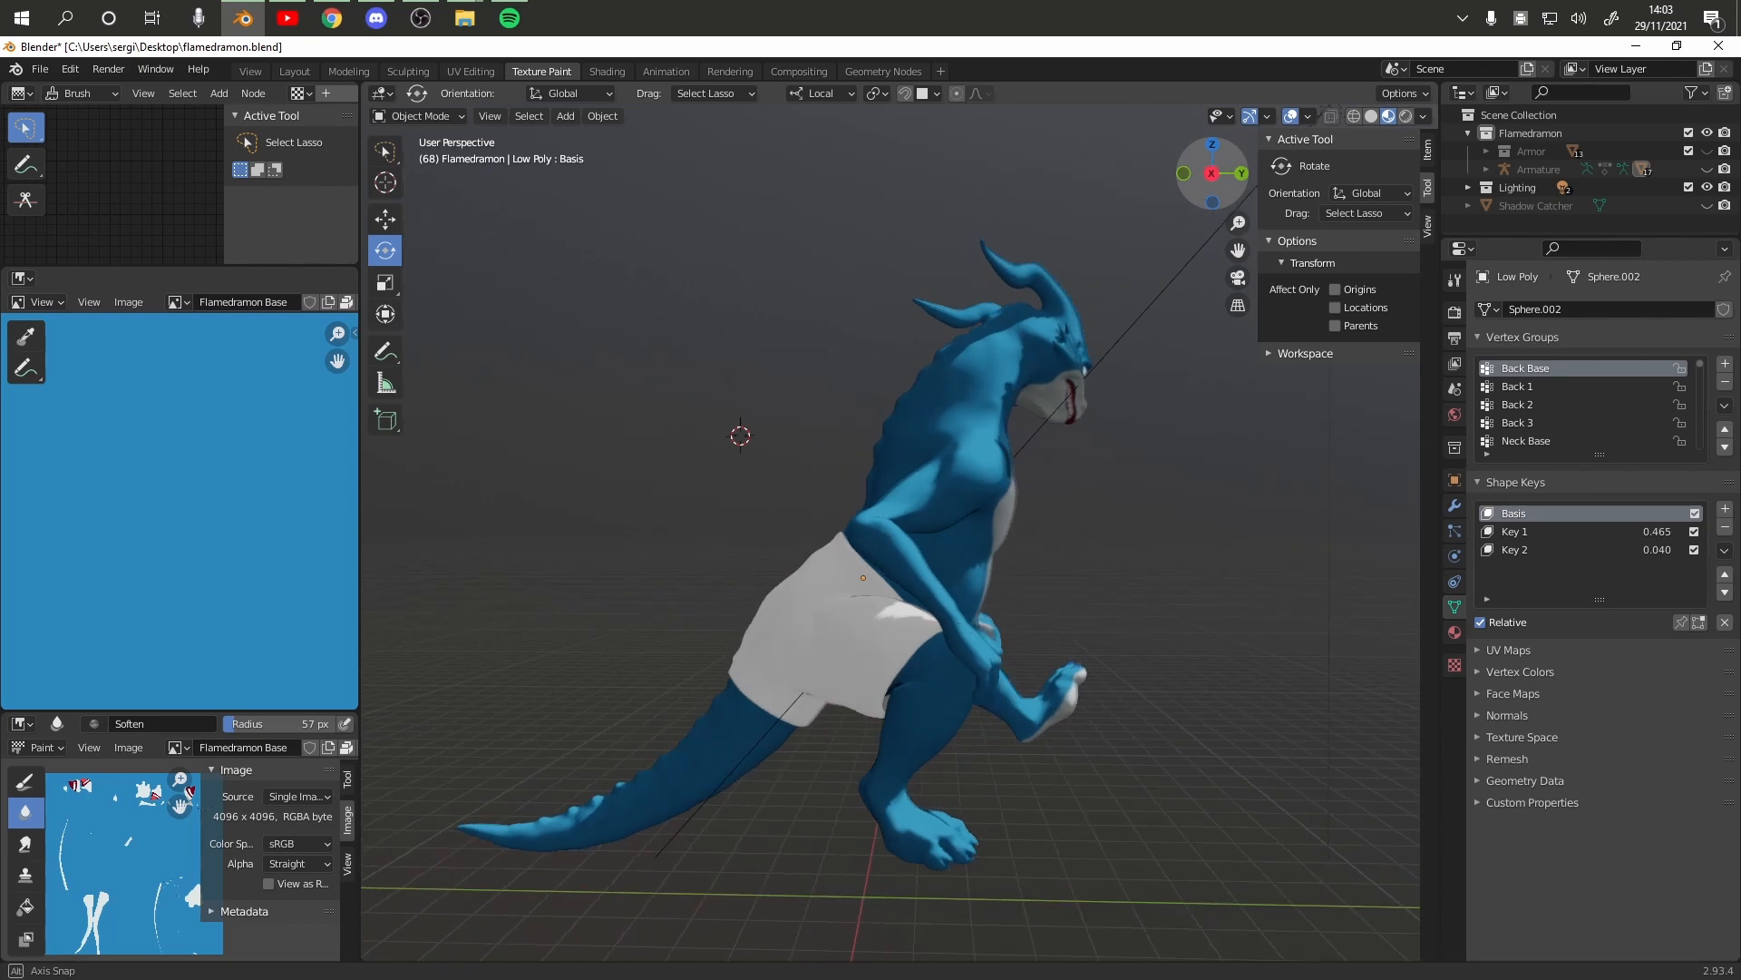
left_click_drag(1220, 154, 1107, 152)
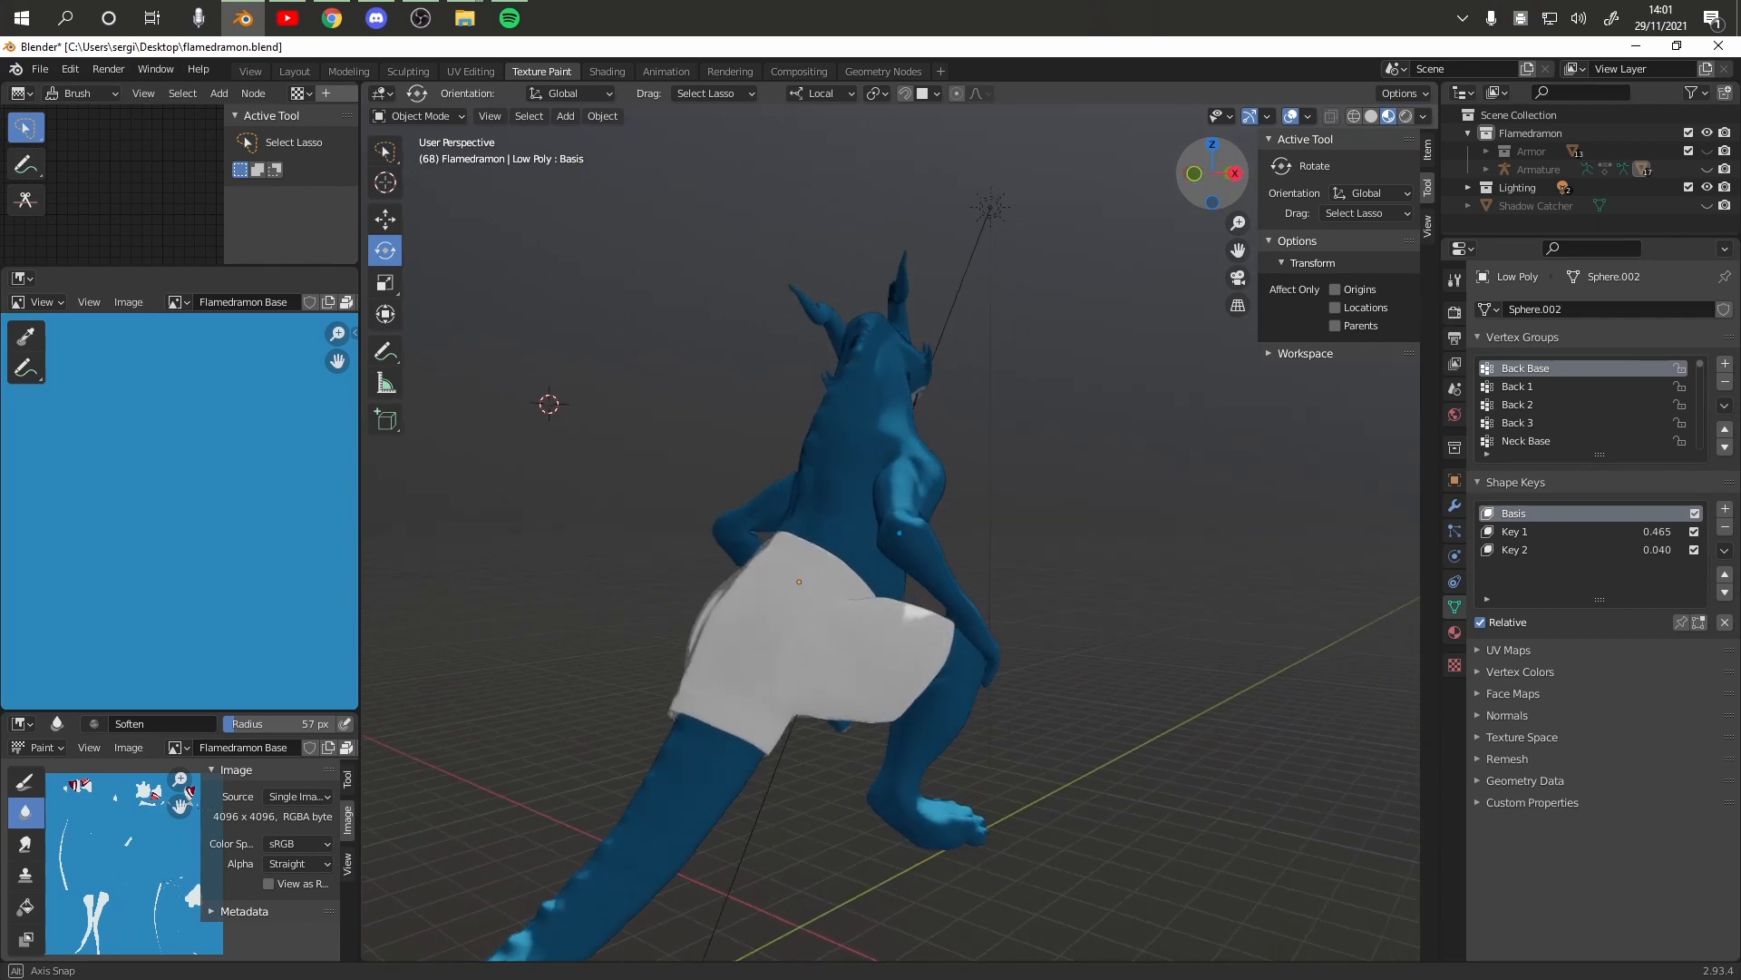
mouse_move(899, 532)
middle_mouse_down()
mouse_move(963, 531)
mouse_move(898, 532)
middle_mouse_up()
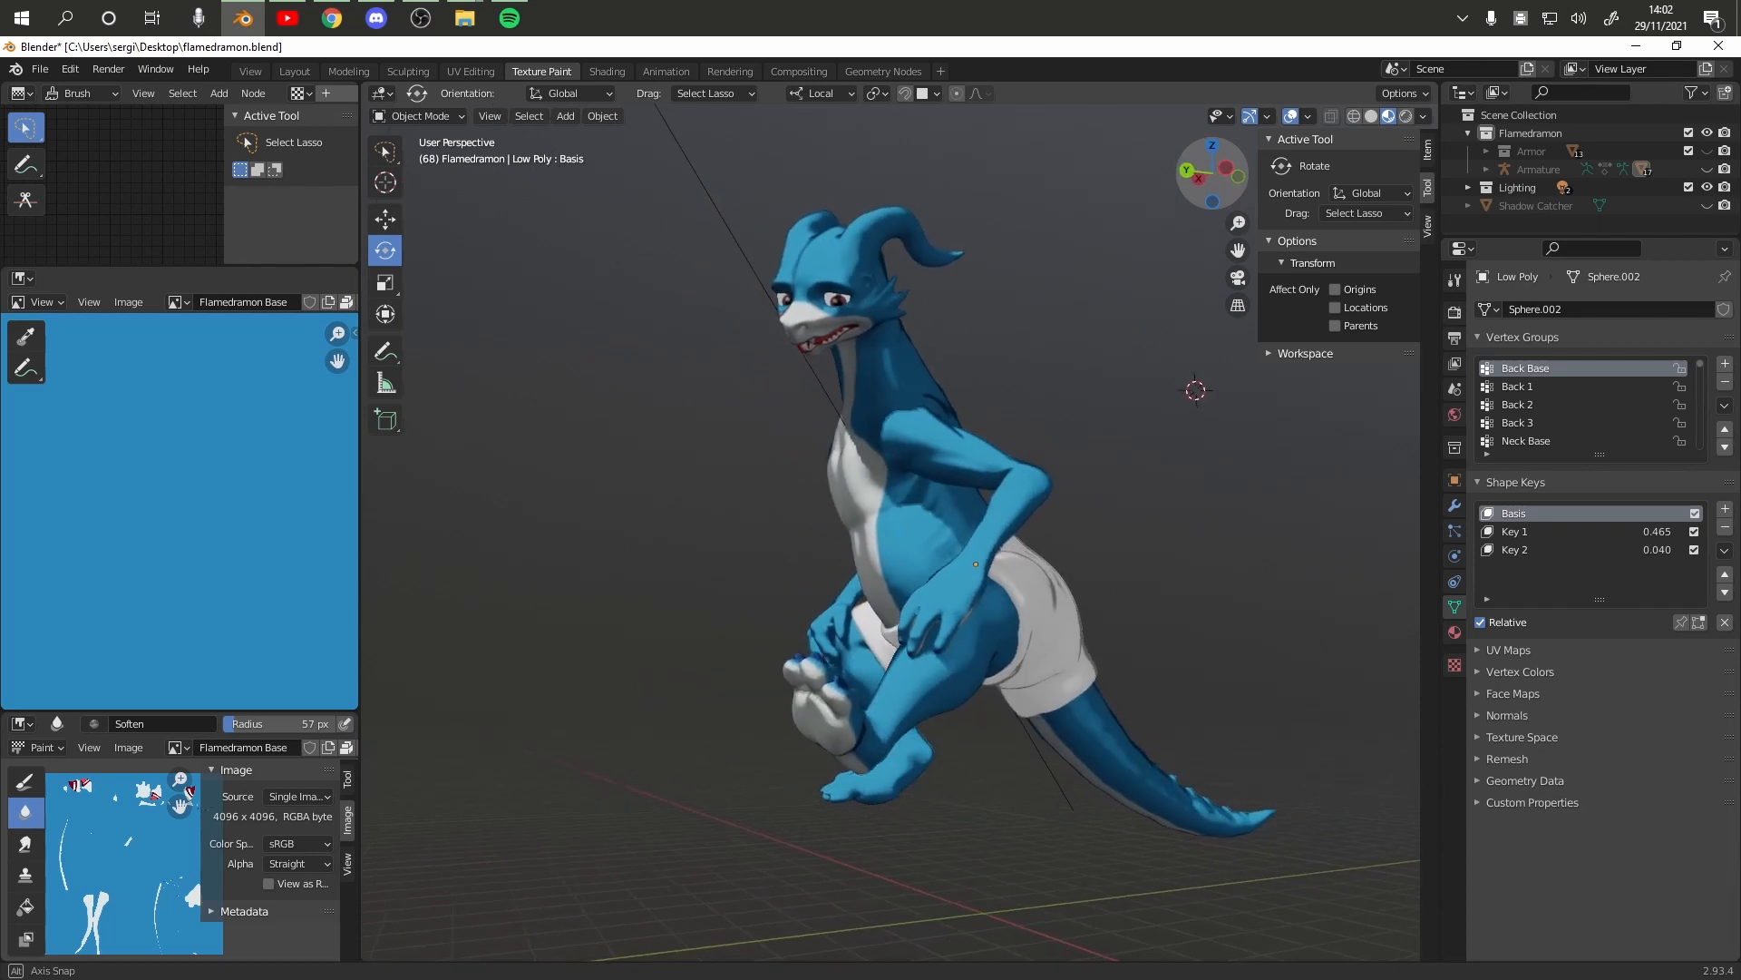
middle_click_drag(899, 533, 952, 533)
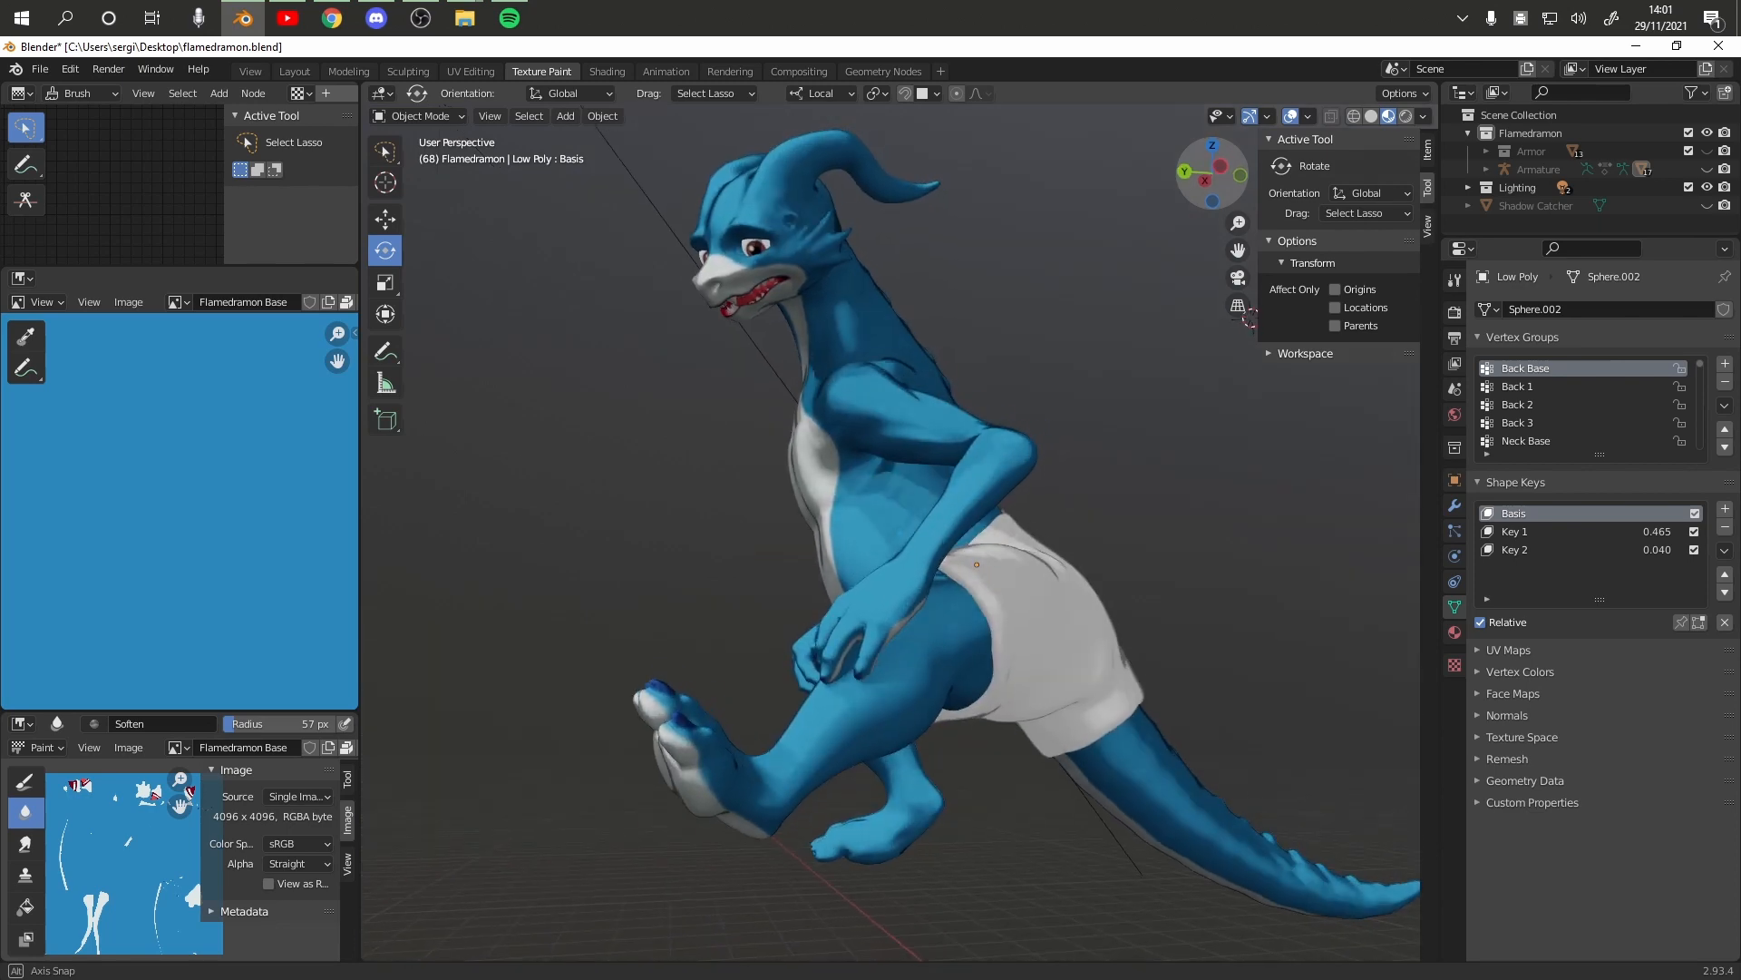
middle_click_drag(889, 544, 912, 482)
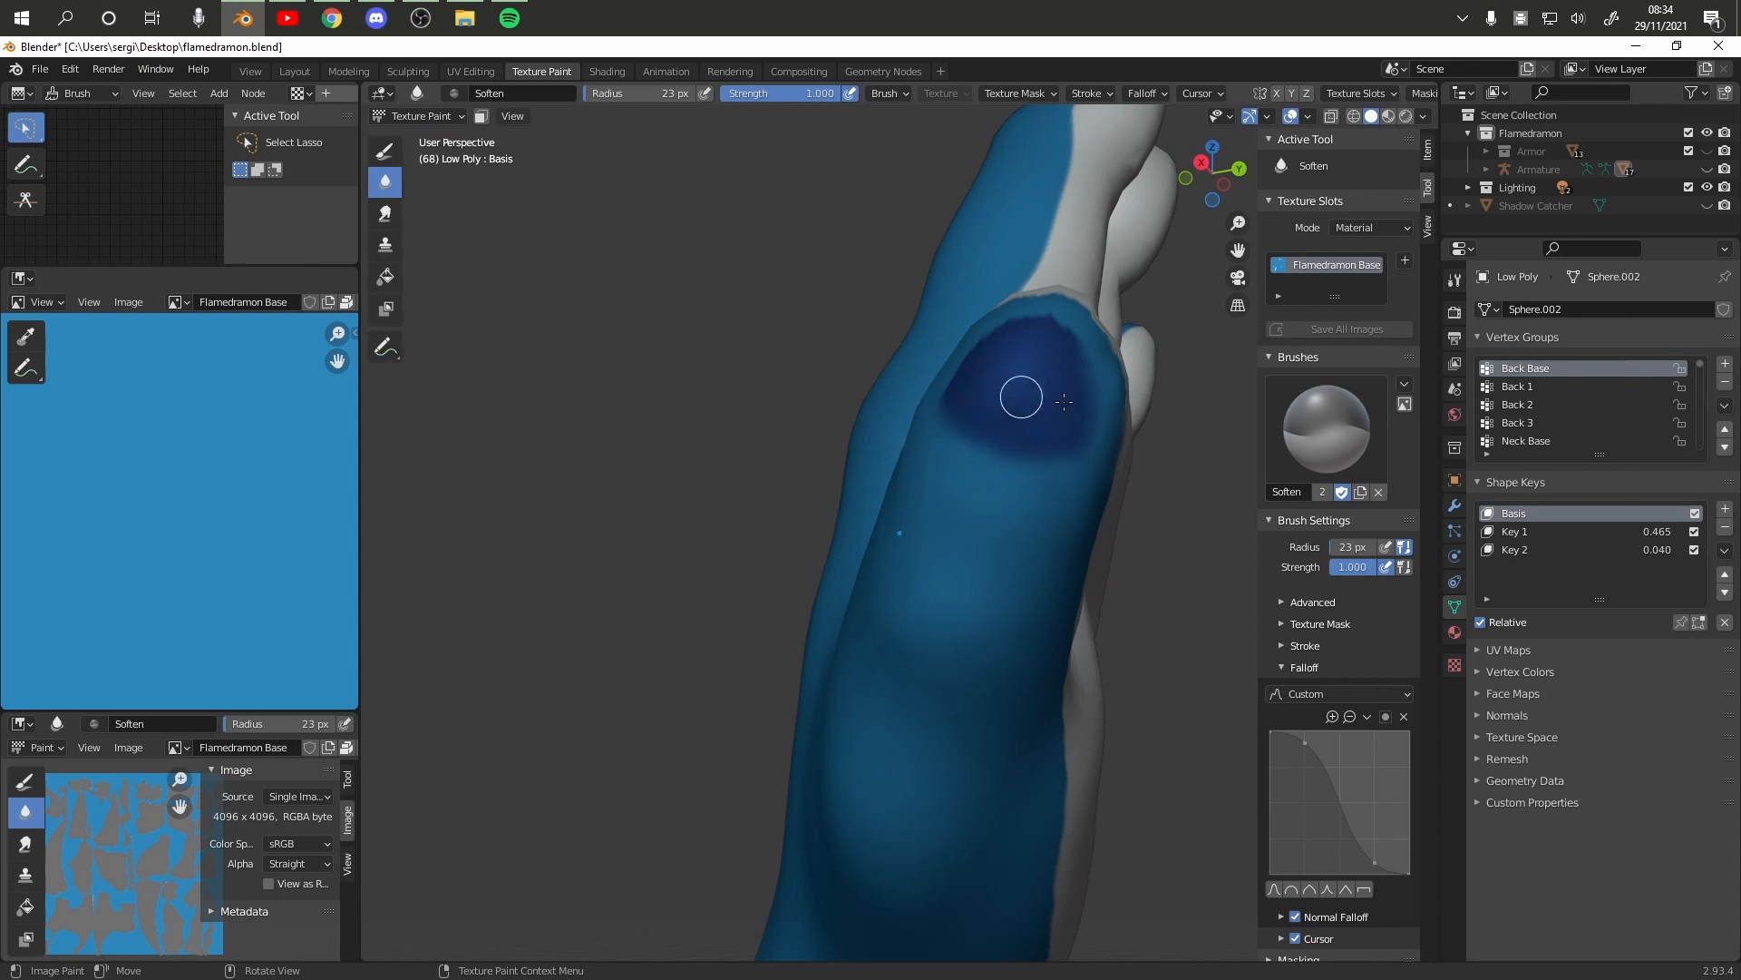
Soften the outline of the dark blue fingertip claw with a 23 px Soften brush at full strength
left_click(1021, 397)
left_click_drag(1224, 136, 1197, 182)
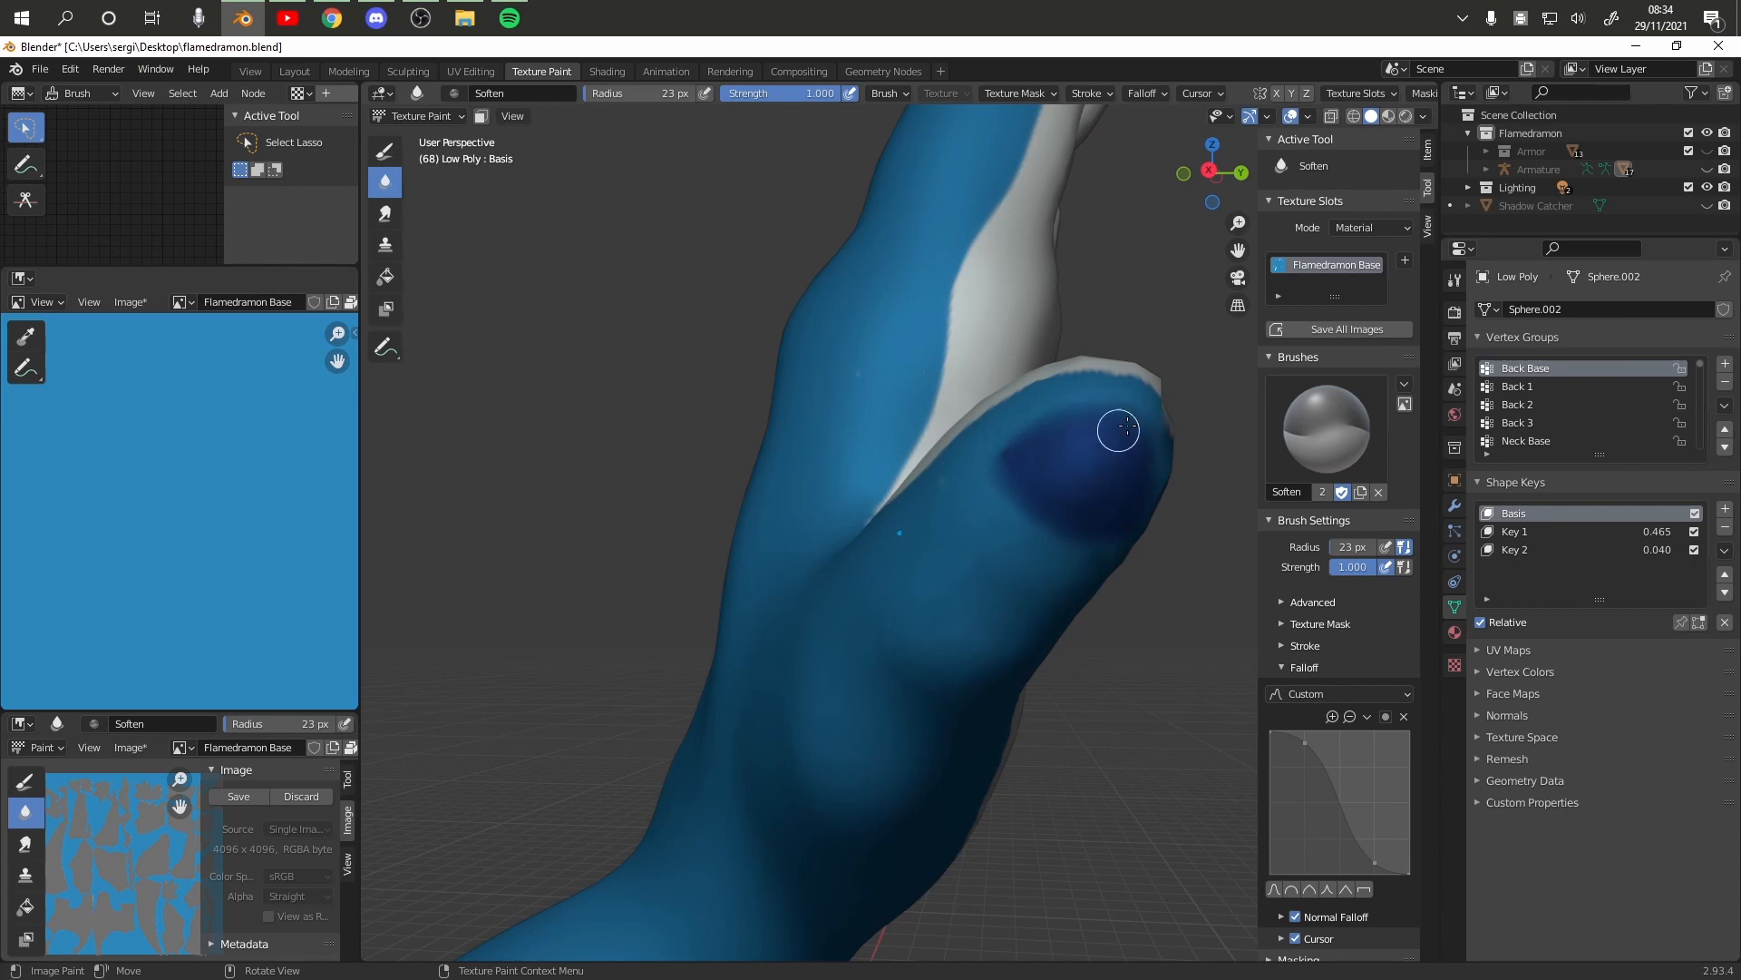
middle_click_drag(995, 502, 880, 487)
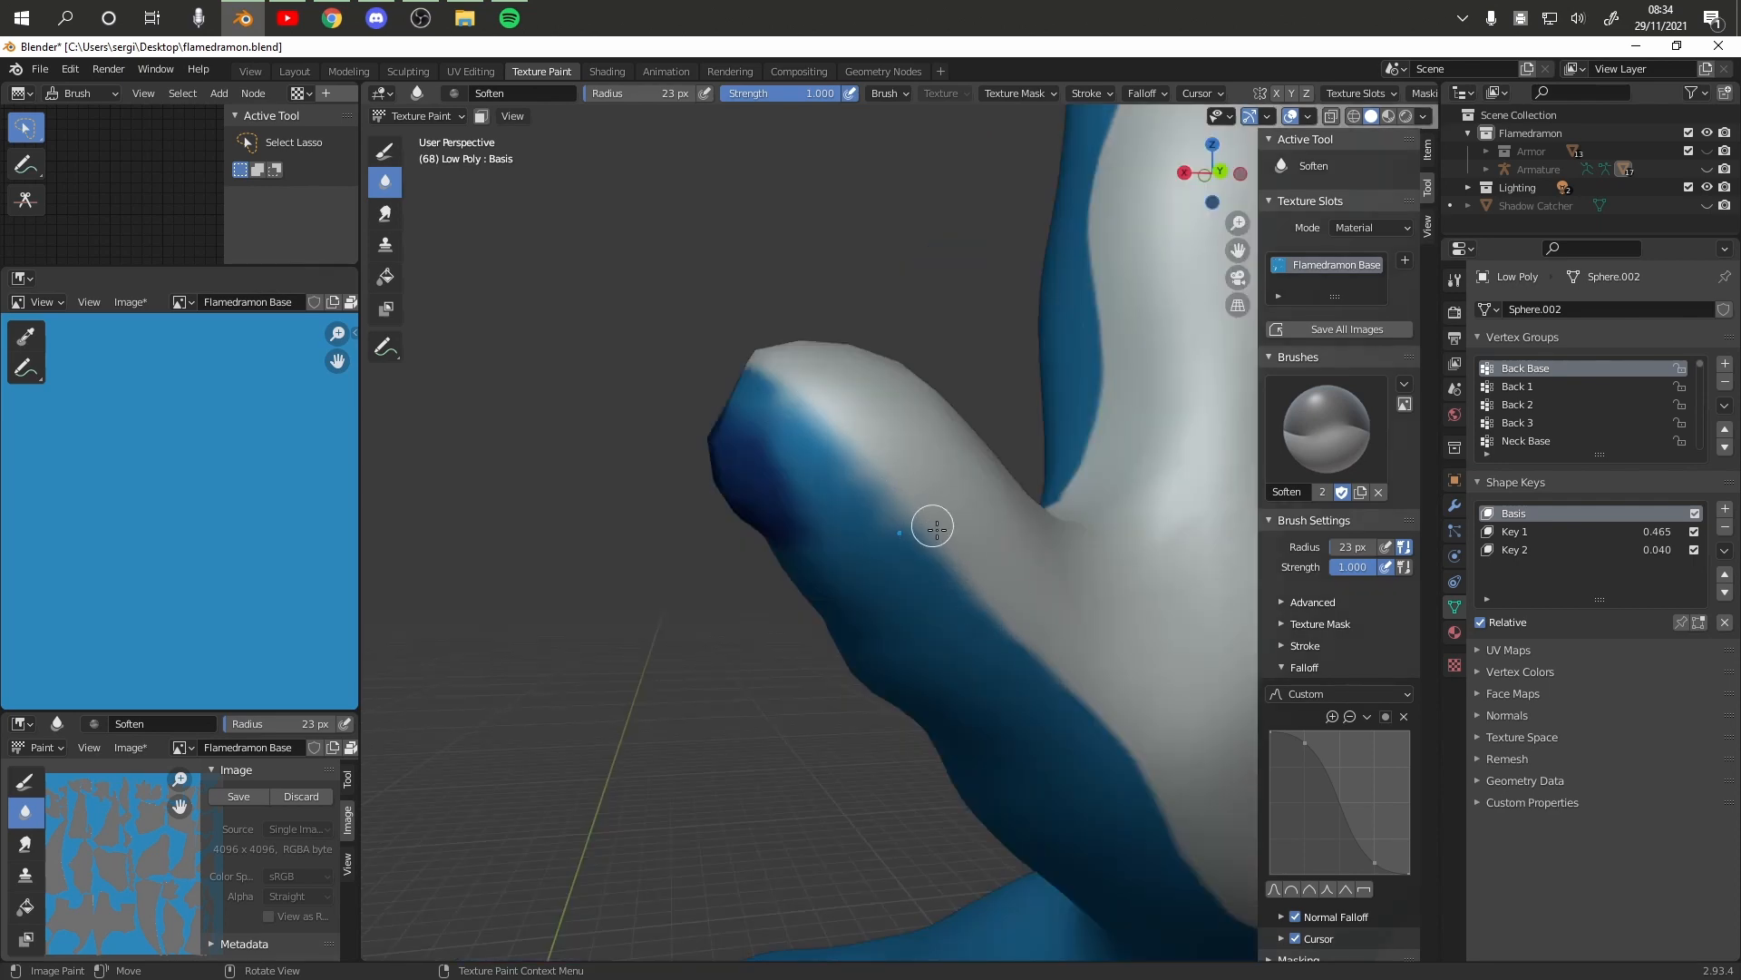
Blend the blue to off-white border along the fingers with a 30 px Soften brush
key("f")
left_click(876, 482)
mouse_move(840, 444)
left_mouse_down()
mouse_move(740, 365)
mouse_move(1174, 763)
mouse_move(1148, 810)
mouse_move(1217, 896)
mouse_move(902, 508)
mouse_move(1026, 630)
mouse_move(988, 638)
mouse_move(1115, 801)
mouse_move(1154, 812)
left_mouse_up()
middle_click_drag(862, 386, 1075, 462)
mouse_move(1075, 461)
left_mouse_down()
mouse_move(1080, 482)
mouse_move(808, 522)
mouse_move(917, 473)
left_mouse_up()
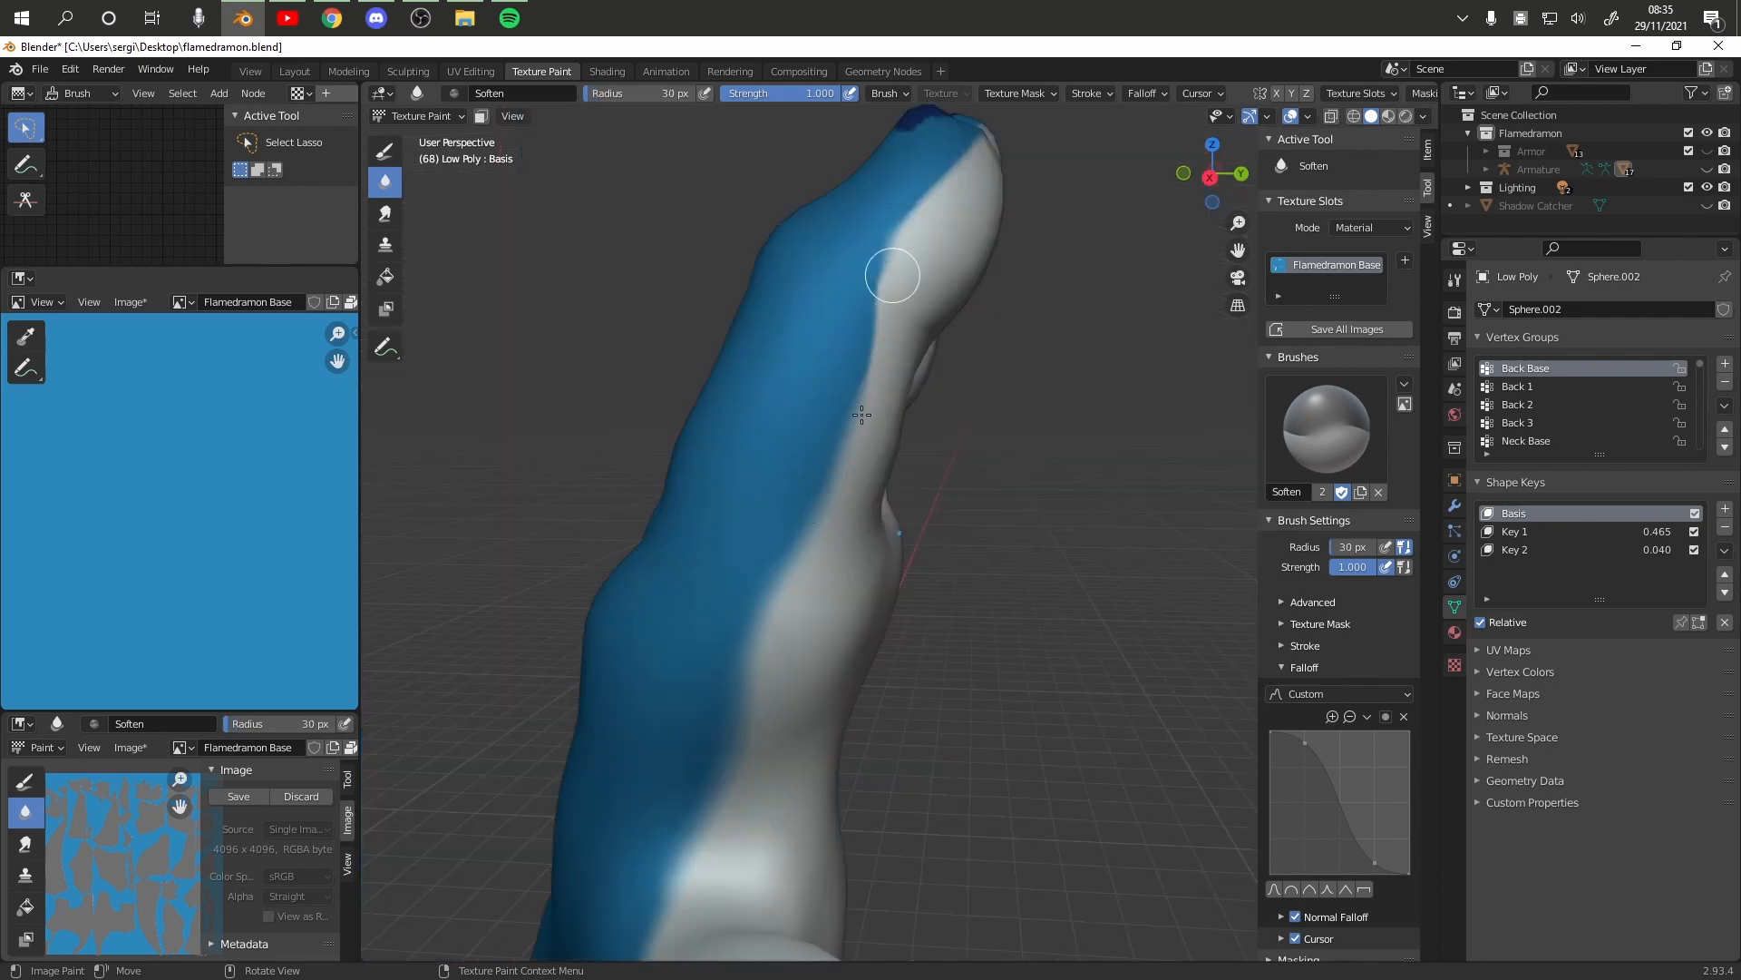
left_click_drag(892, 275, 930, 162)
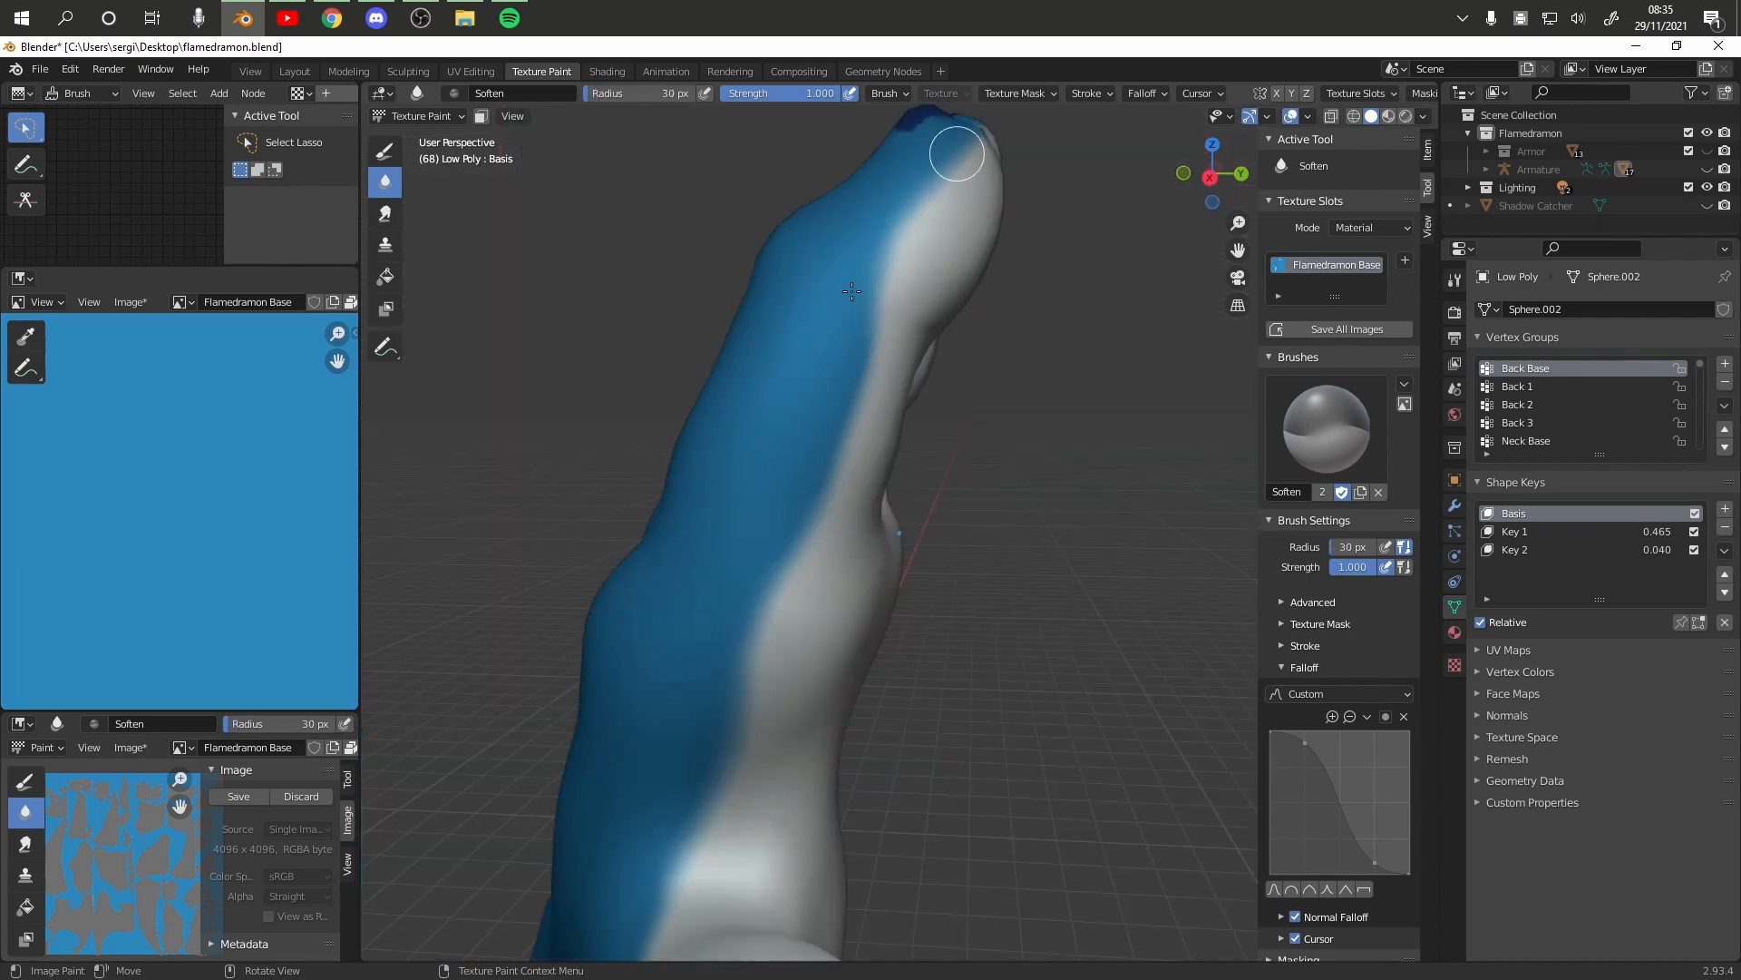
middle_click_drag(891, 401, 700, 414)
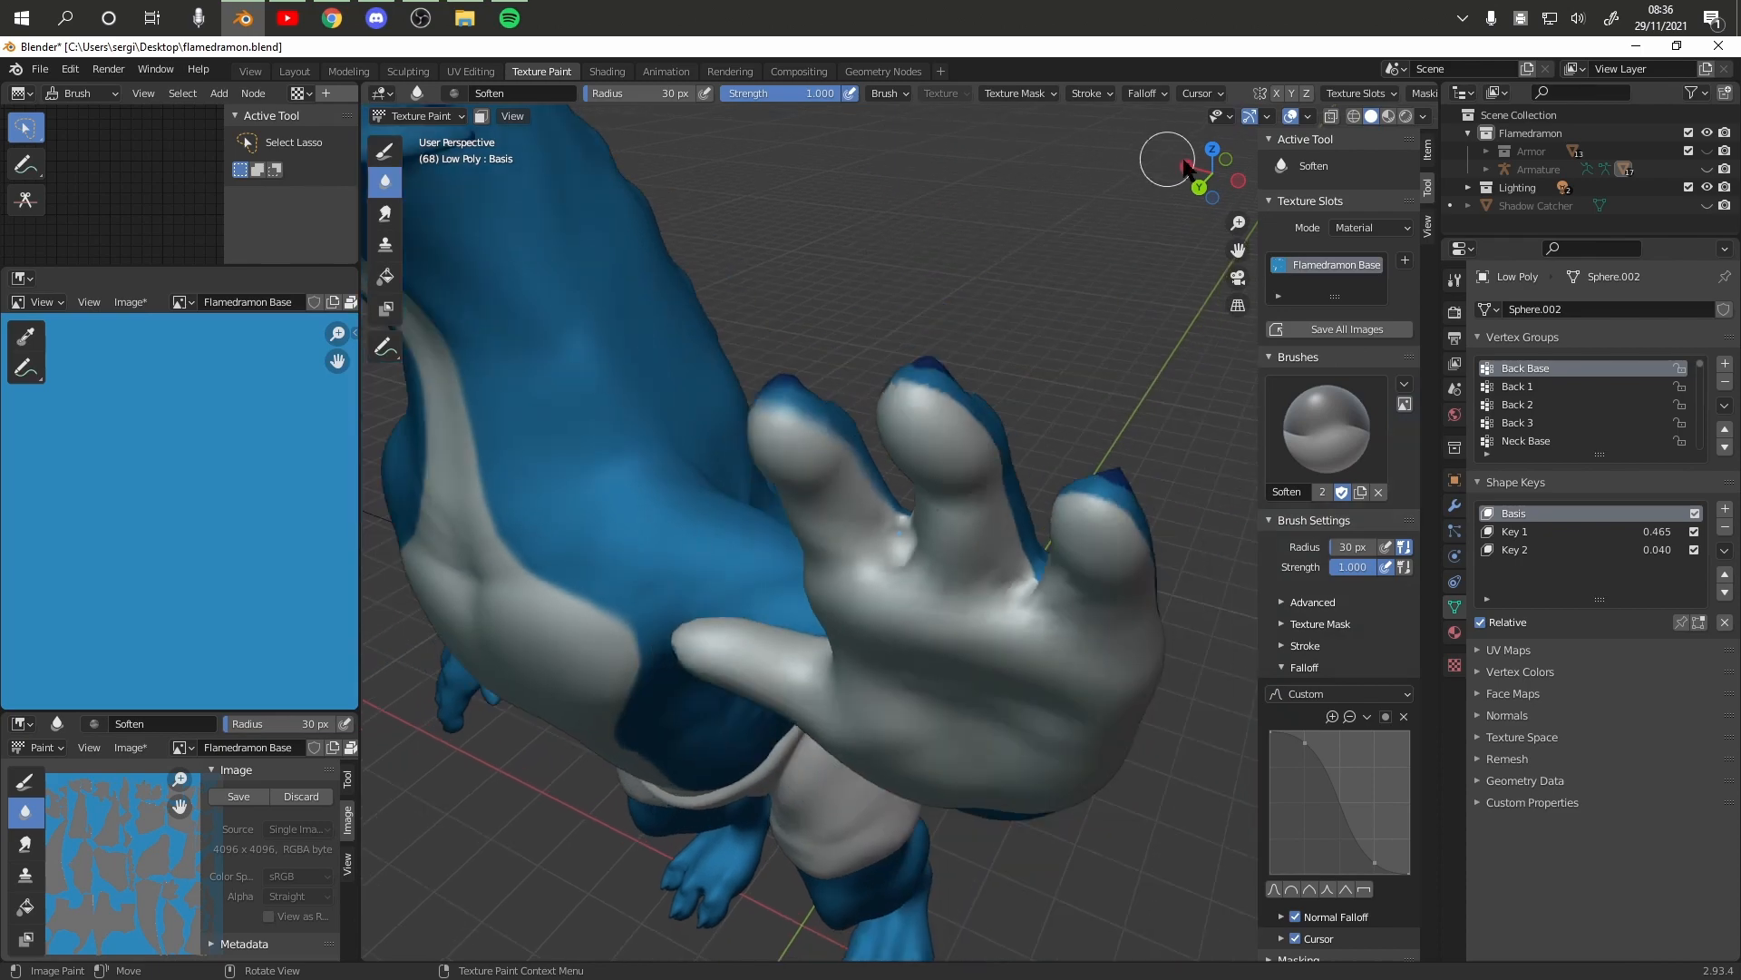
mouse_move(1184, 166)
left_mouse_down()
mouse_move(1102, 172)
mouse_move(1186, 184)
left_mouse_up()
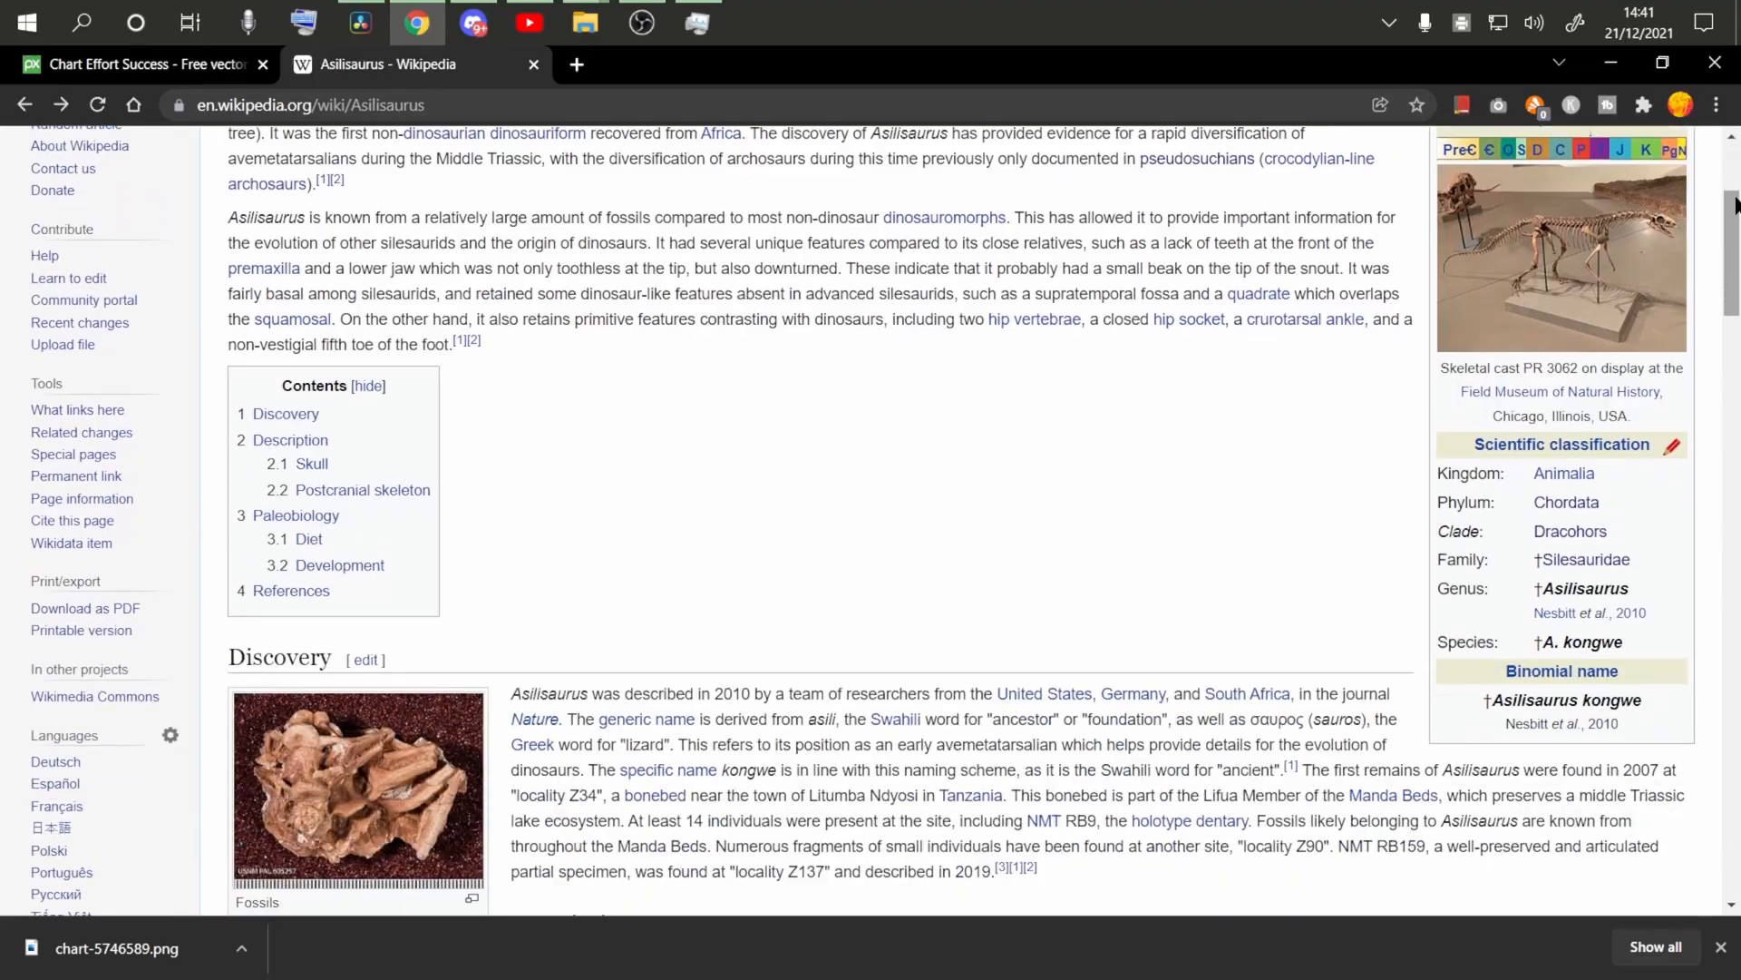
Look through the Asilisaurus Wikipedia article in the browser down to the skeletal cast photo in the Development section
scroll(1735, 204, "down", 12)
scroll(1736, 204, "down", 20)
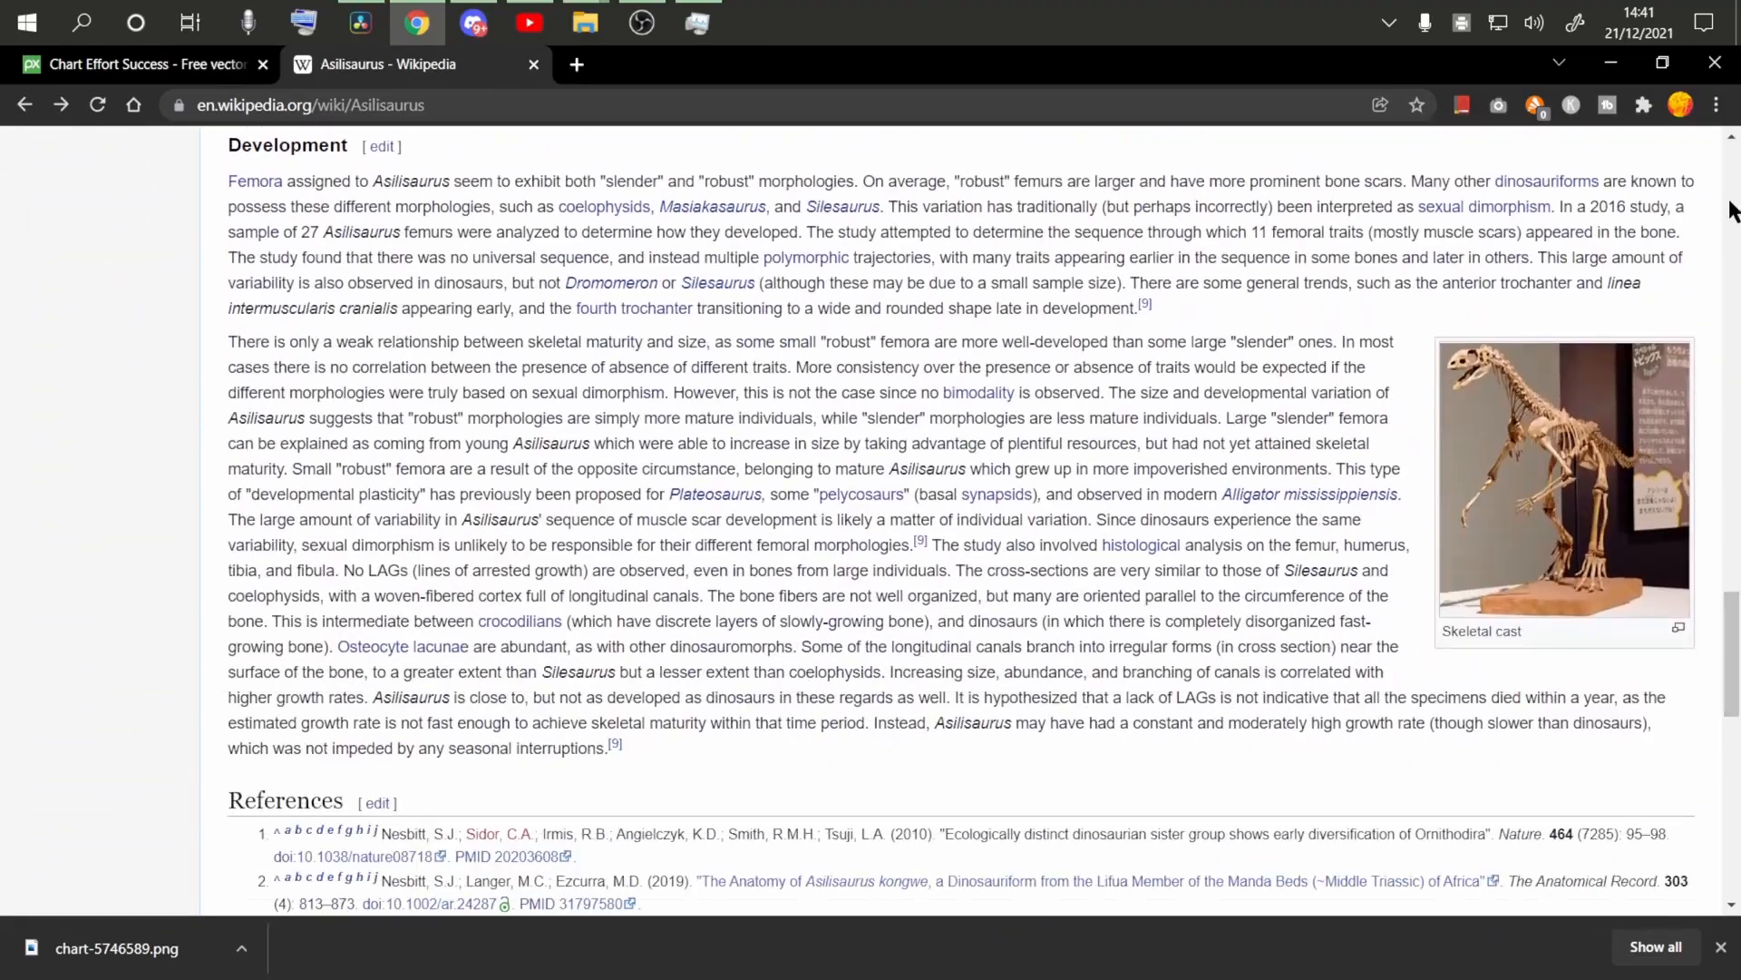
left_click(1611, 359)
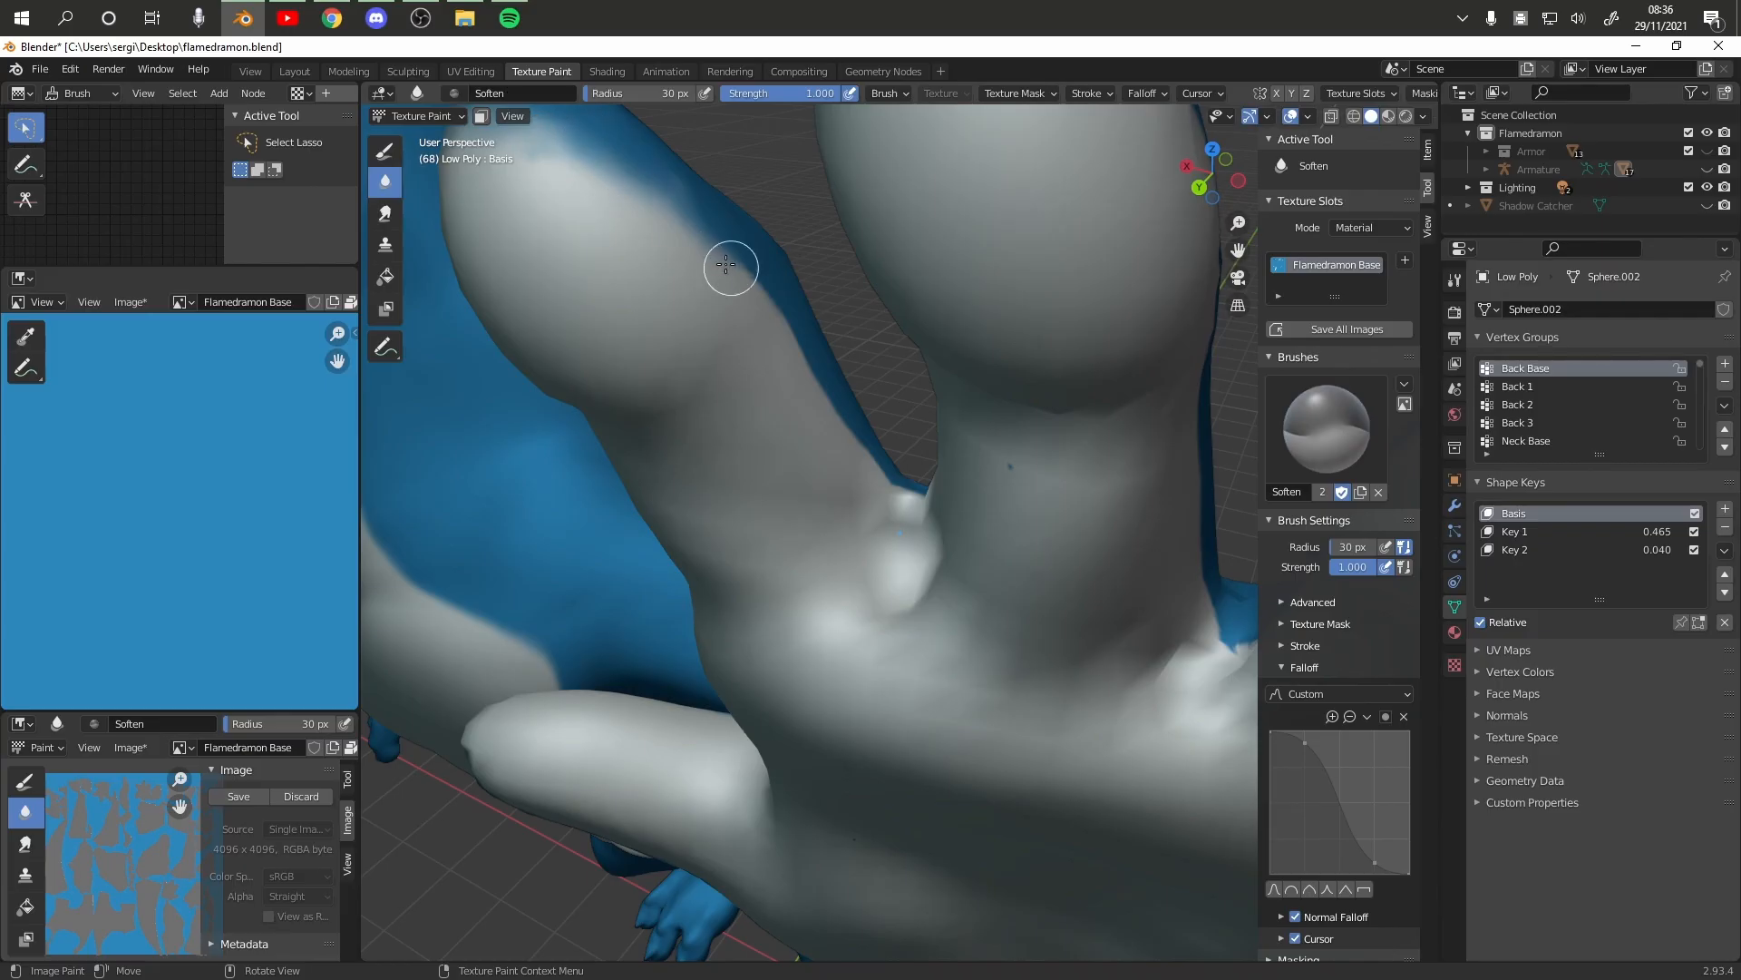
Smooth the off-white palm's borders with the blue skin between the fingers, along the outer hand and at the wrist, using the 30 px Soften brush
middle_click_drag(776, 319, 878, 540)
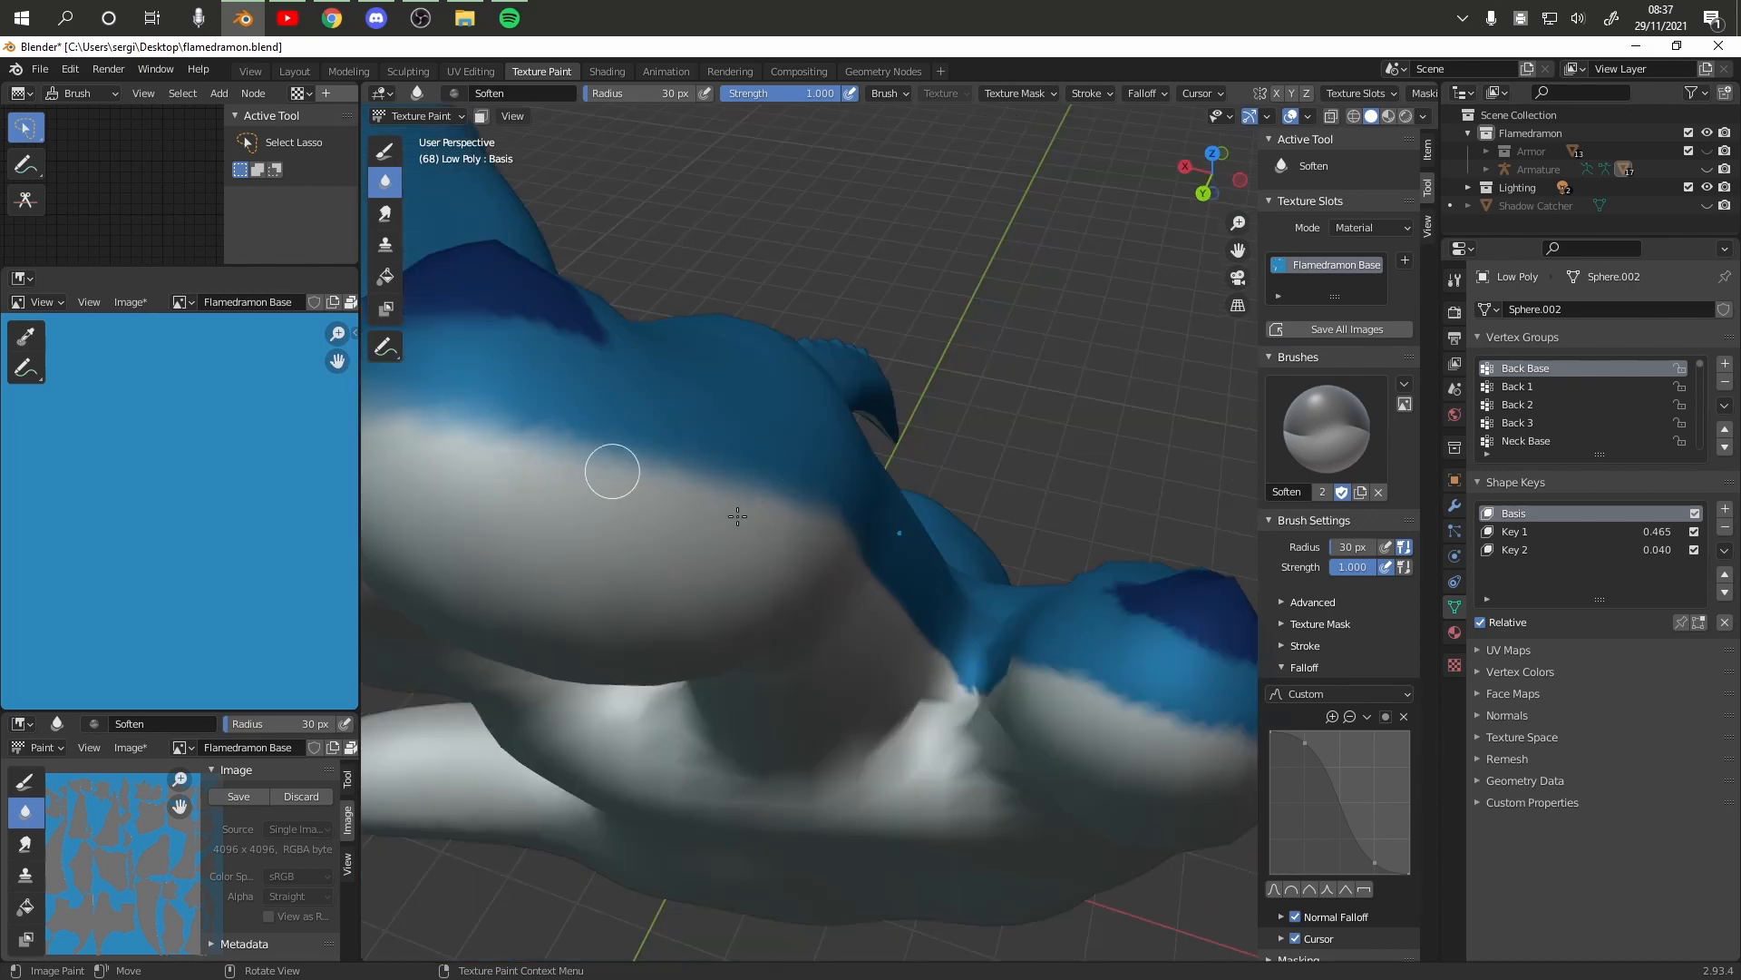
middle_click_drag(483, 462, 993, 375)
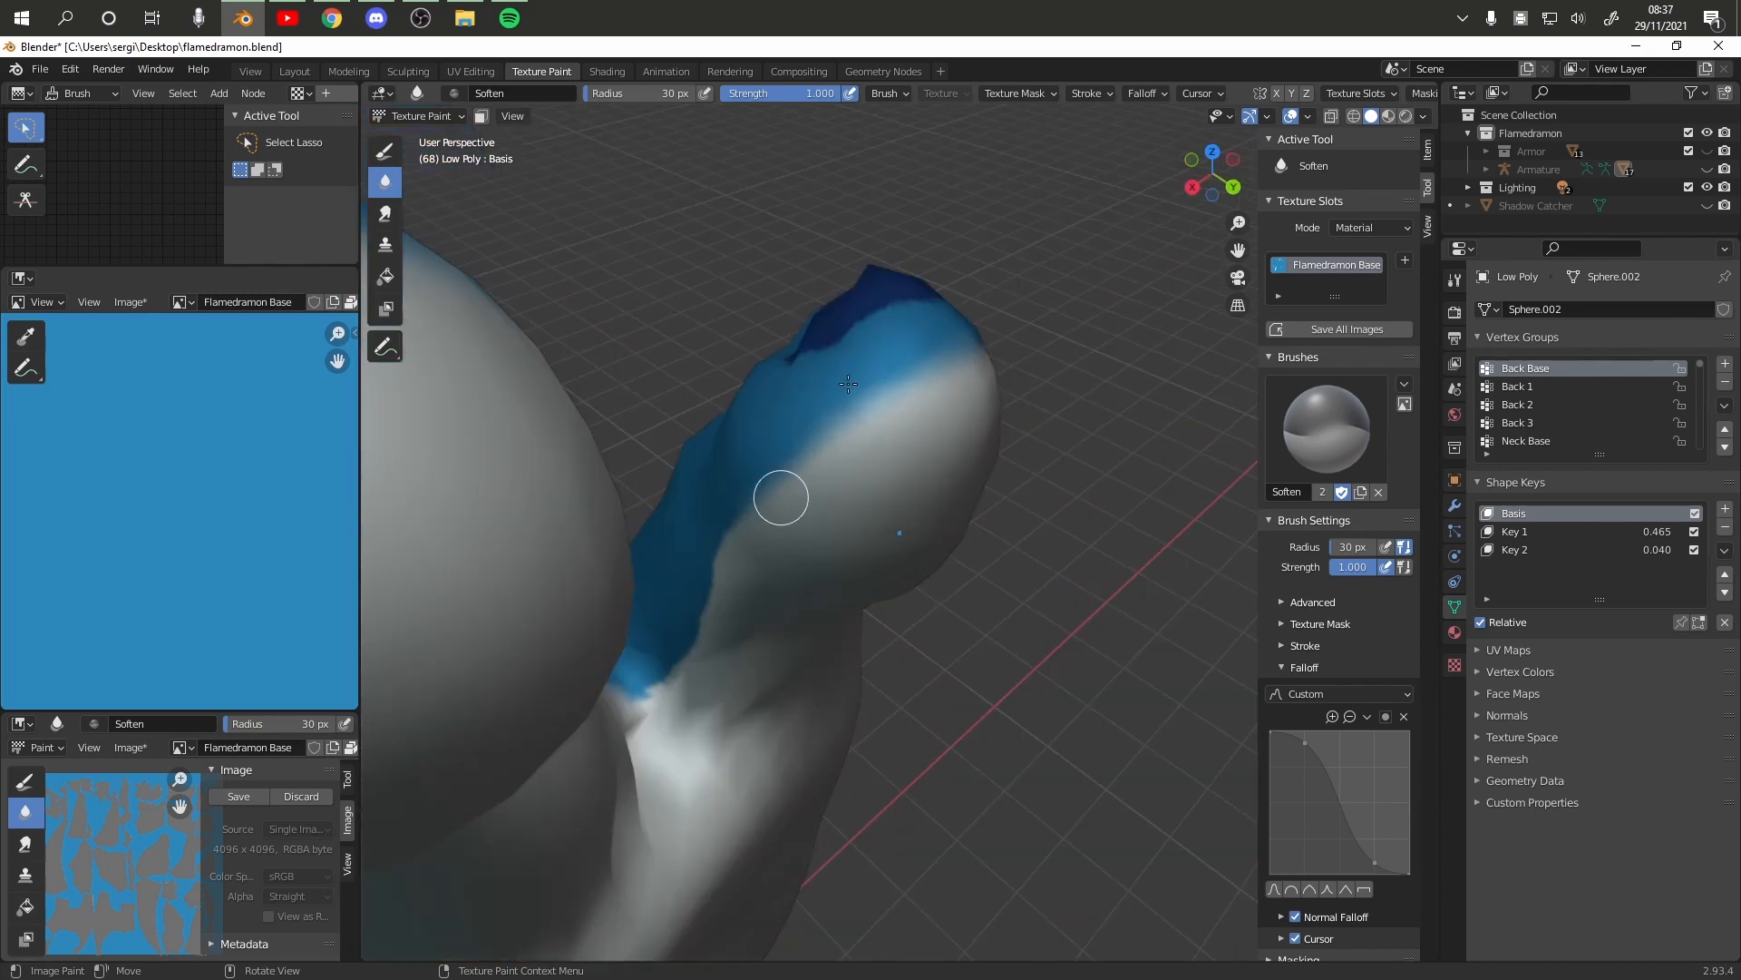
middle_click_drag(593, 701, 797, 342)
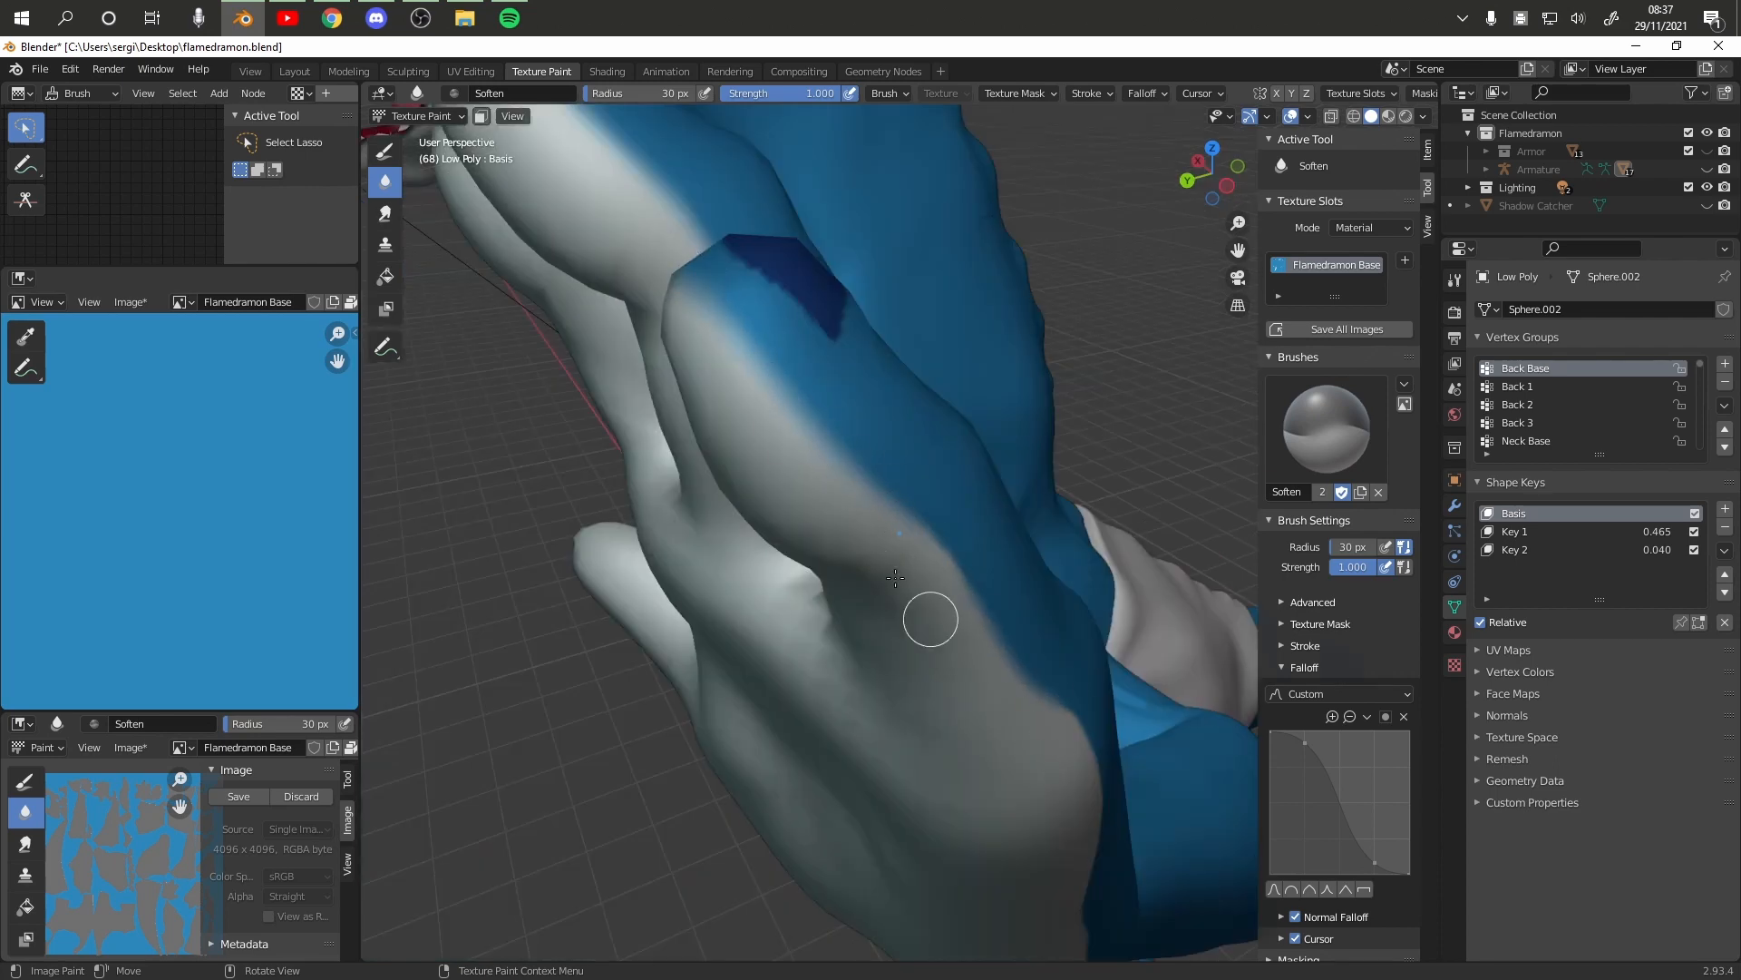
middle_click_drag(896, 578, 928, 374)
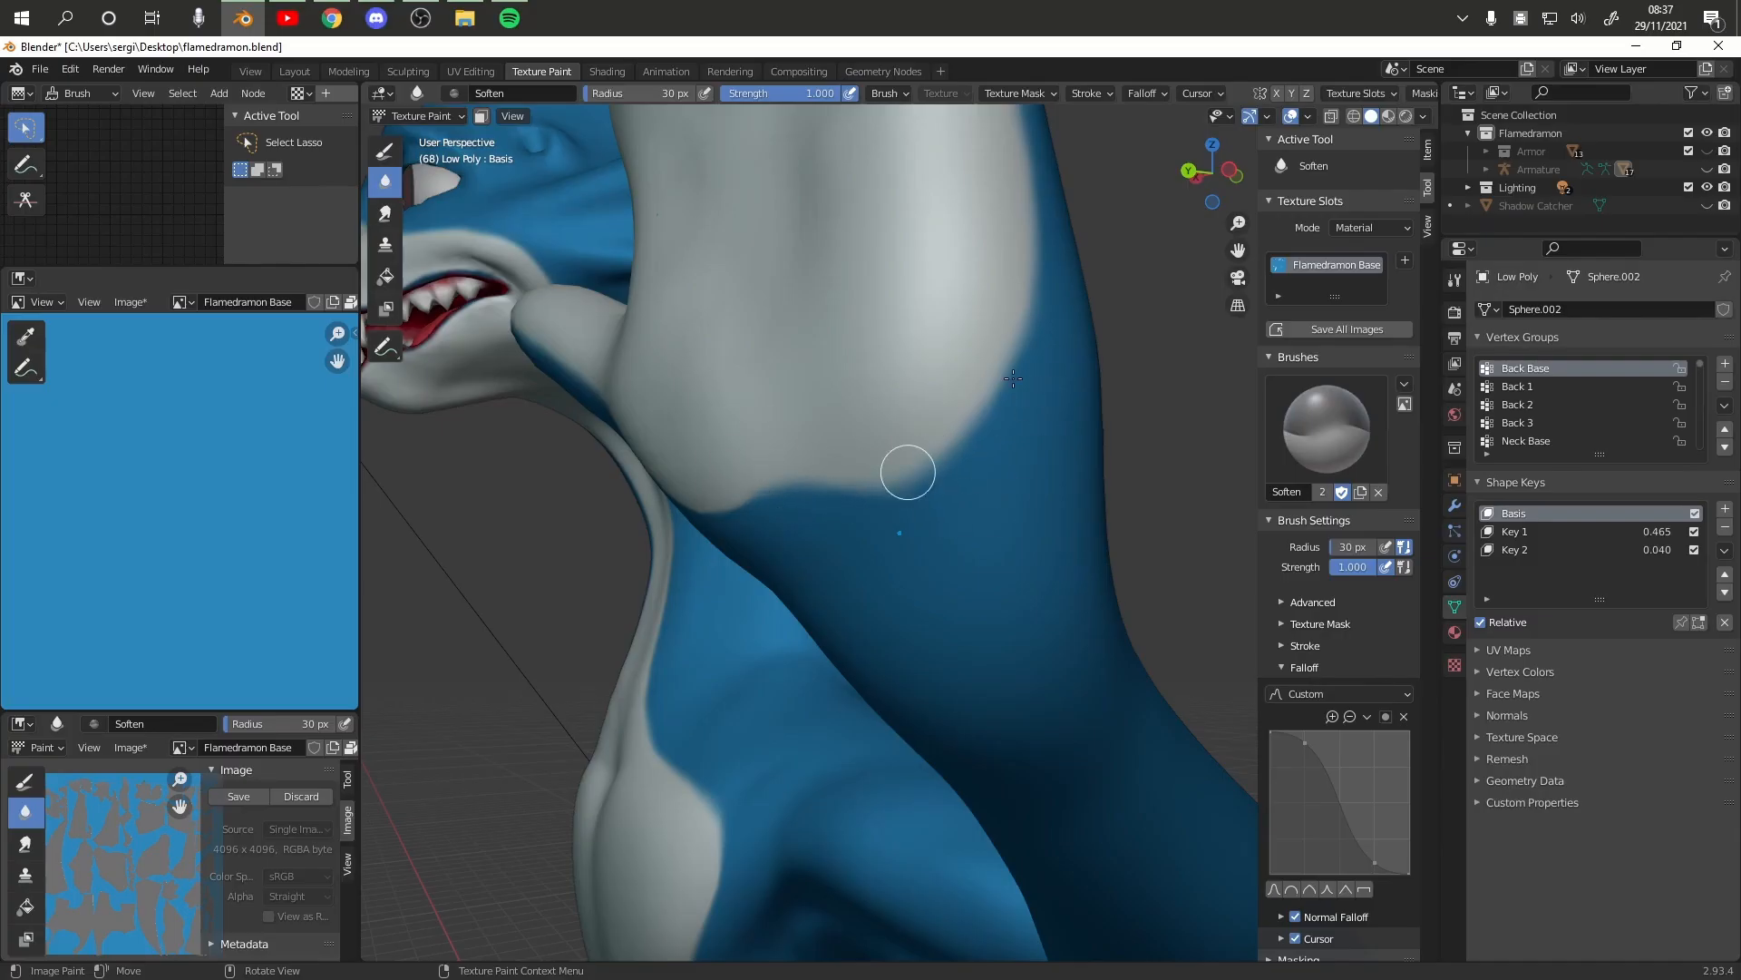
middle_click_drag(908, 470, 777, 330)
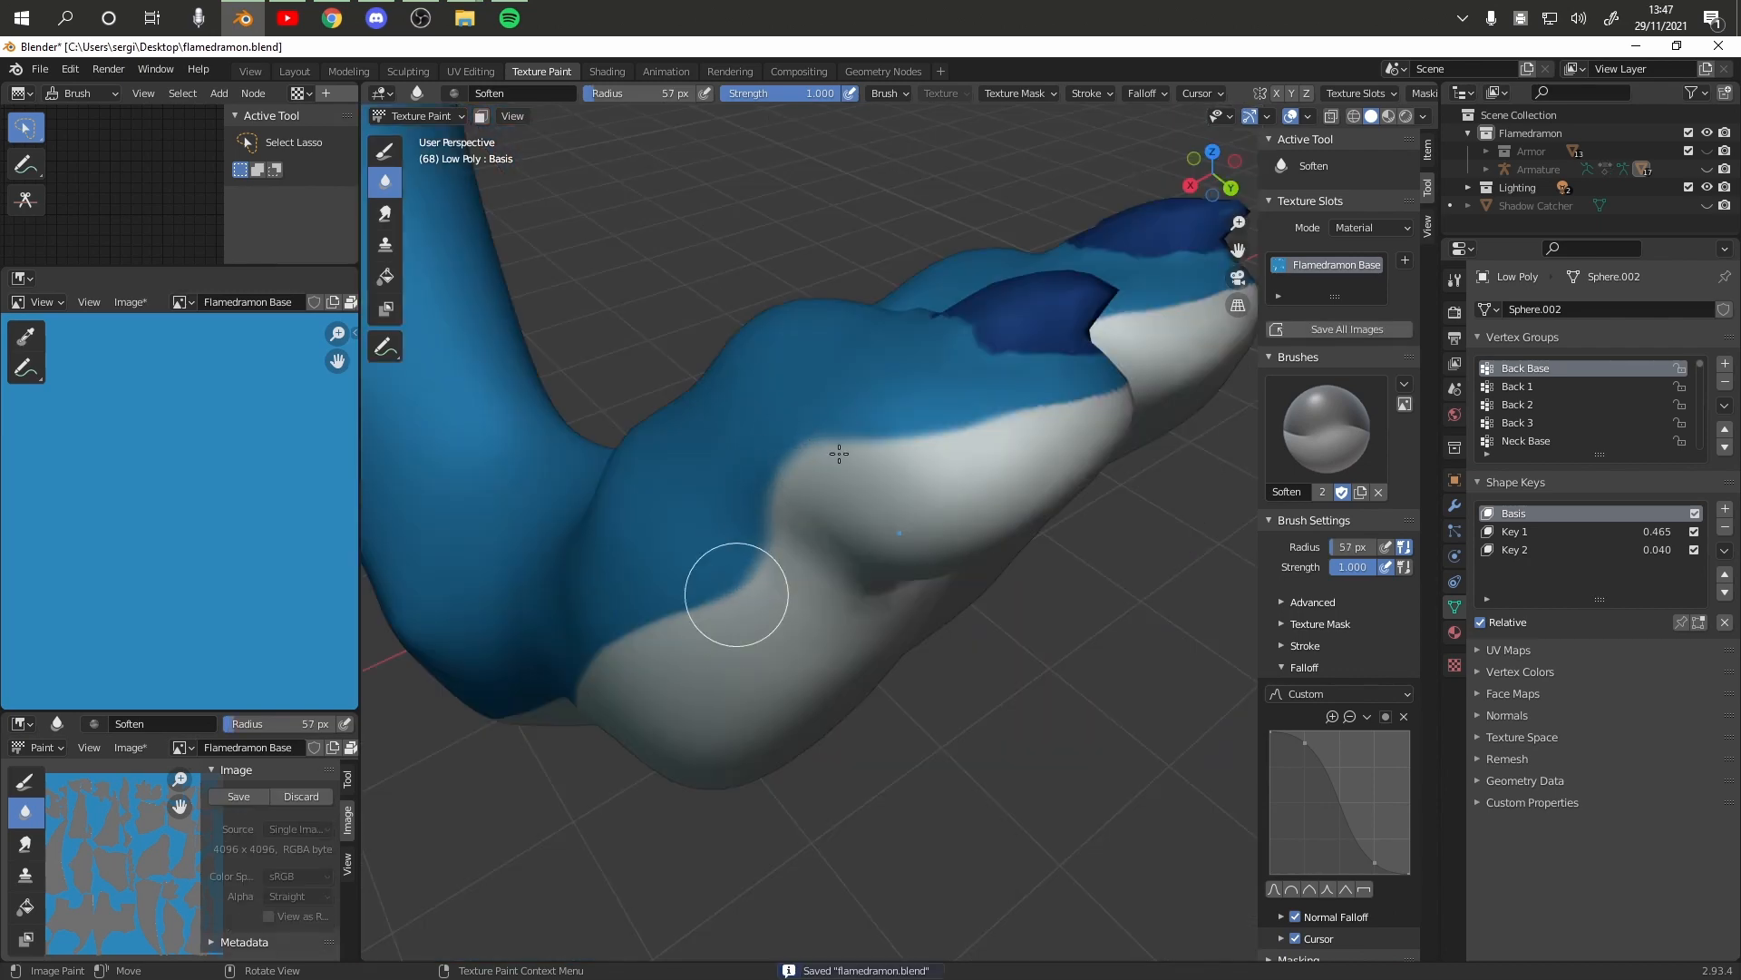
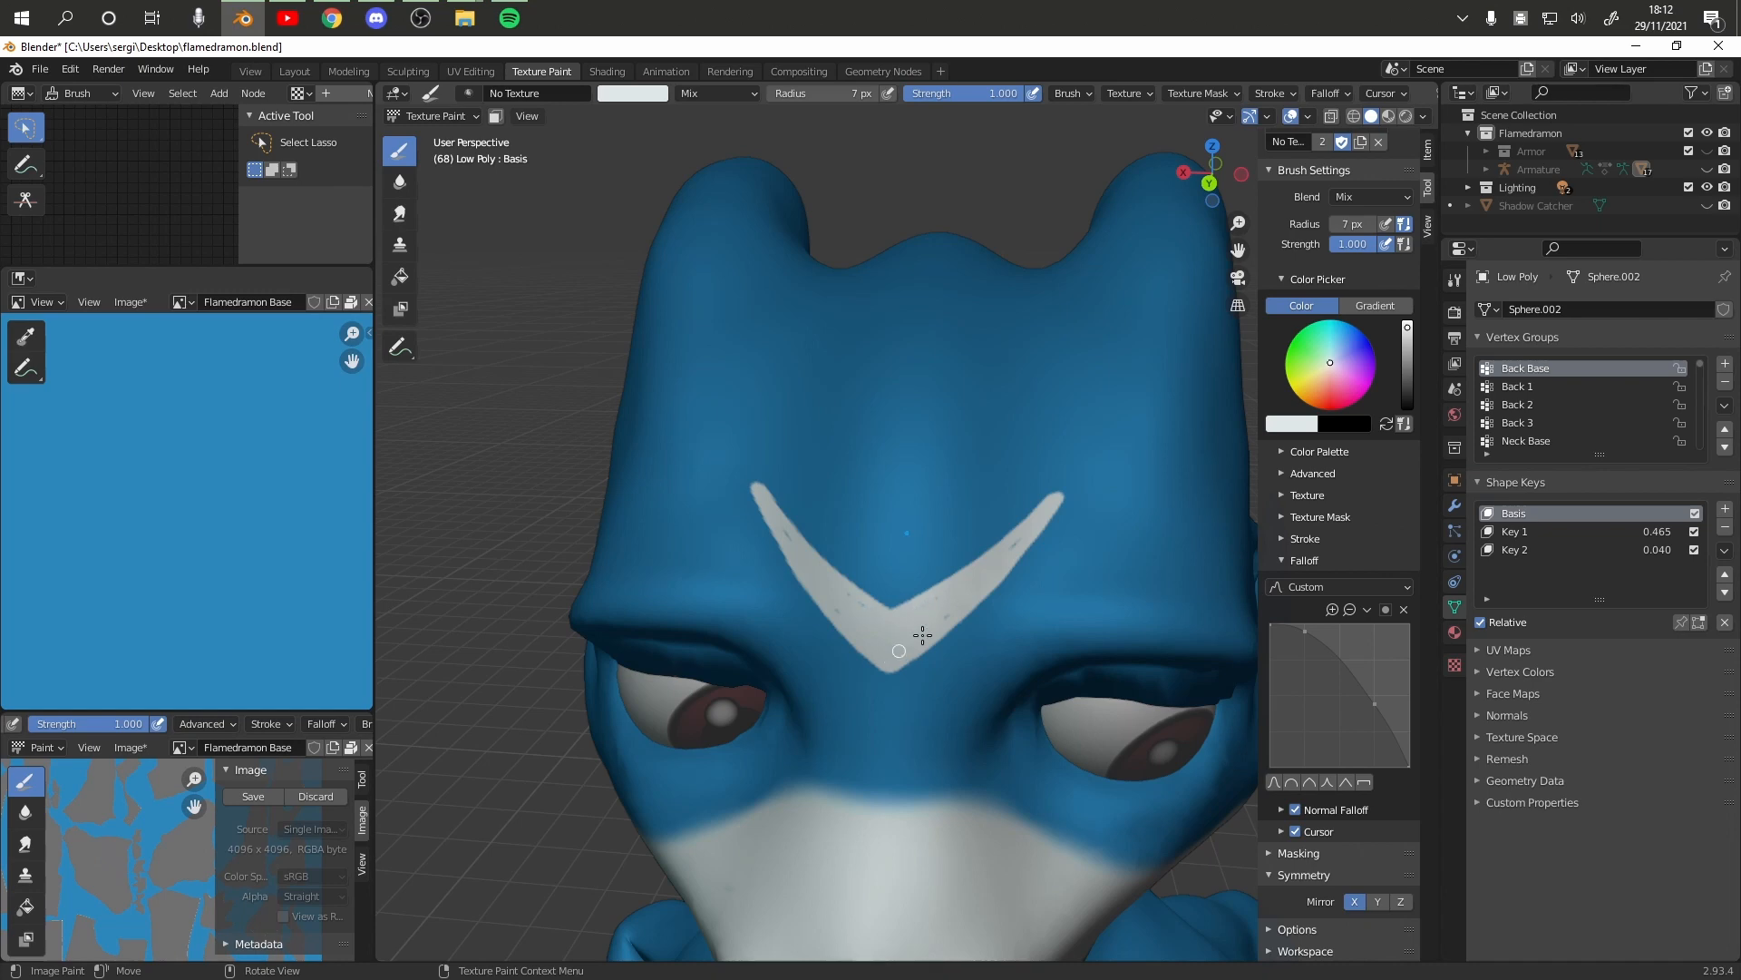
Thin the off-white forehead V with a 19 px blue brush mirrored on X and soften its edges with a 37 px Soften brush at 0.519 strength
key("s")
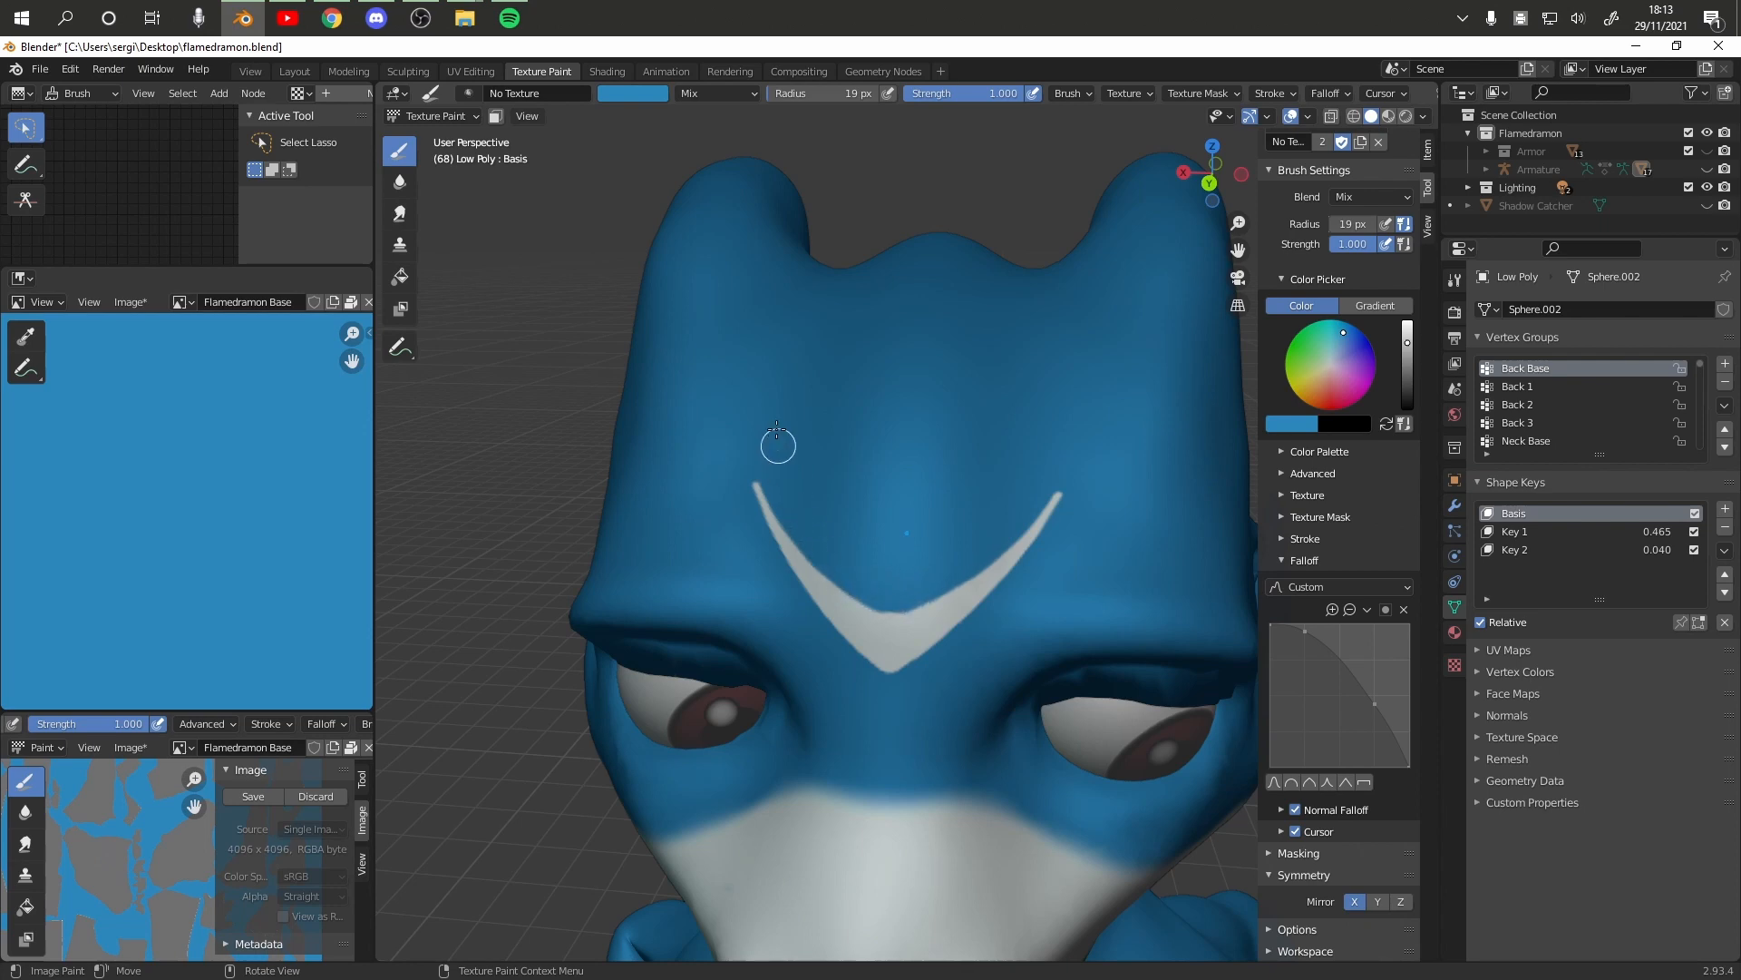
left_click_drag(1040, 487, 945, 579)
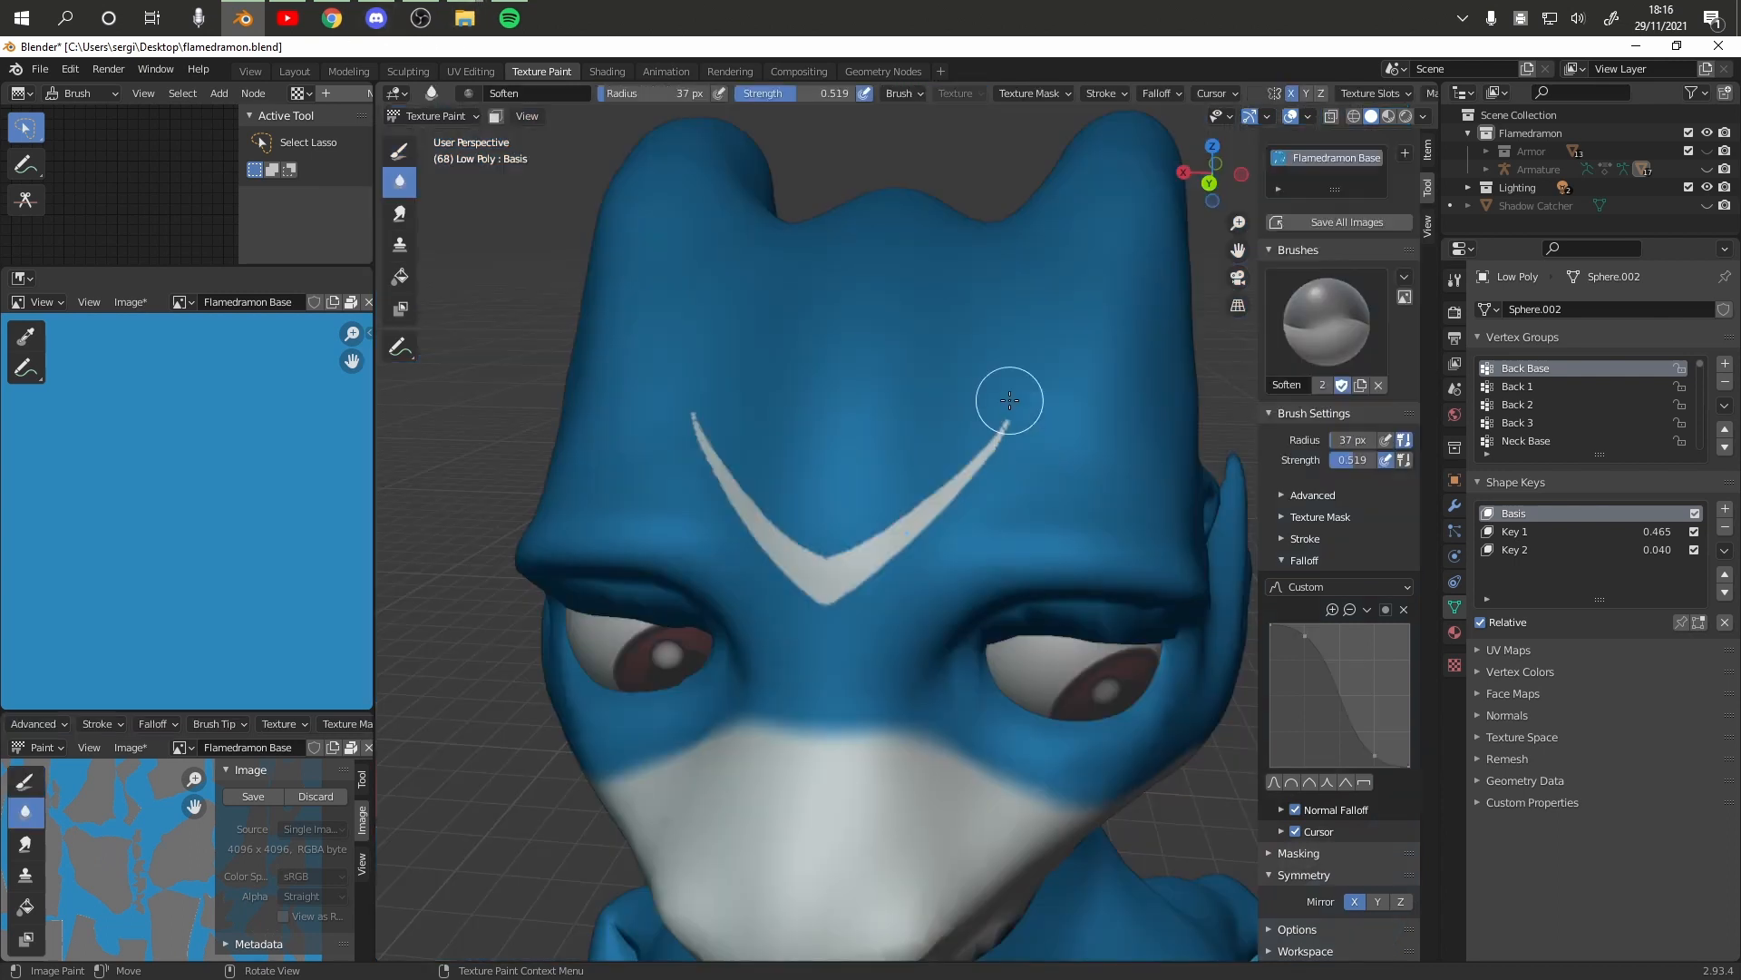
mouse_move(1010, 388)
left_mouse_down()
mouse_move(933, 497)
mouse_move(1026, 410)
left_mouse_up()
mouse_move(890, 516)
left_mouse_down()
mouse_move(828, 573)
mouse_move(887, 548)
mouse_move(830, 576)
mouse_move(982, 442)
left_mouse_up()
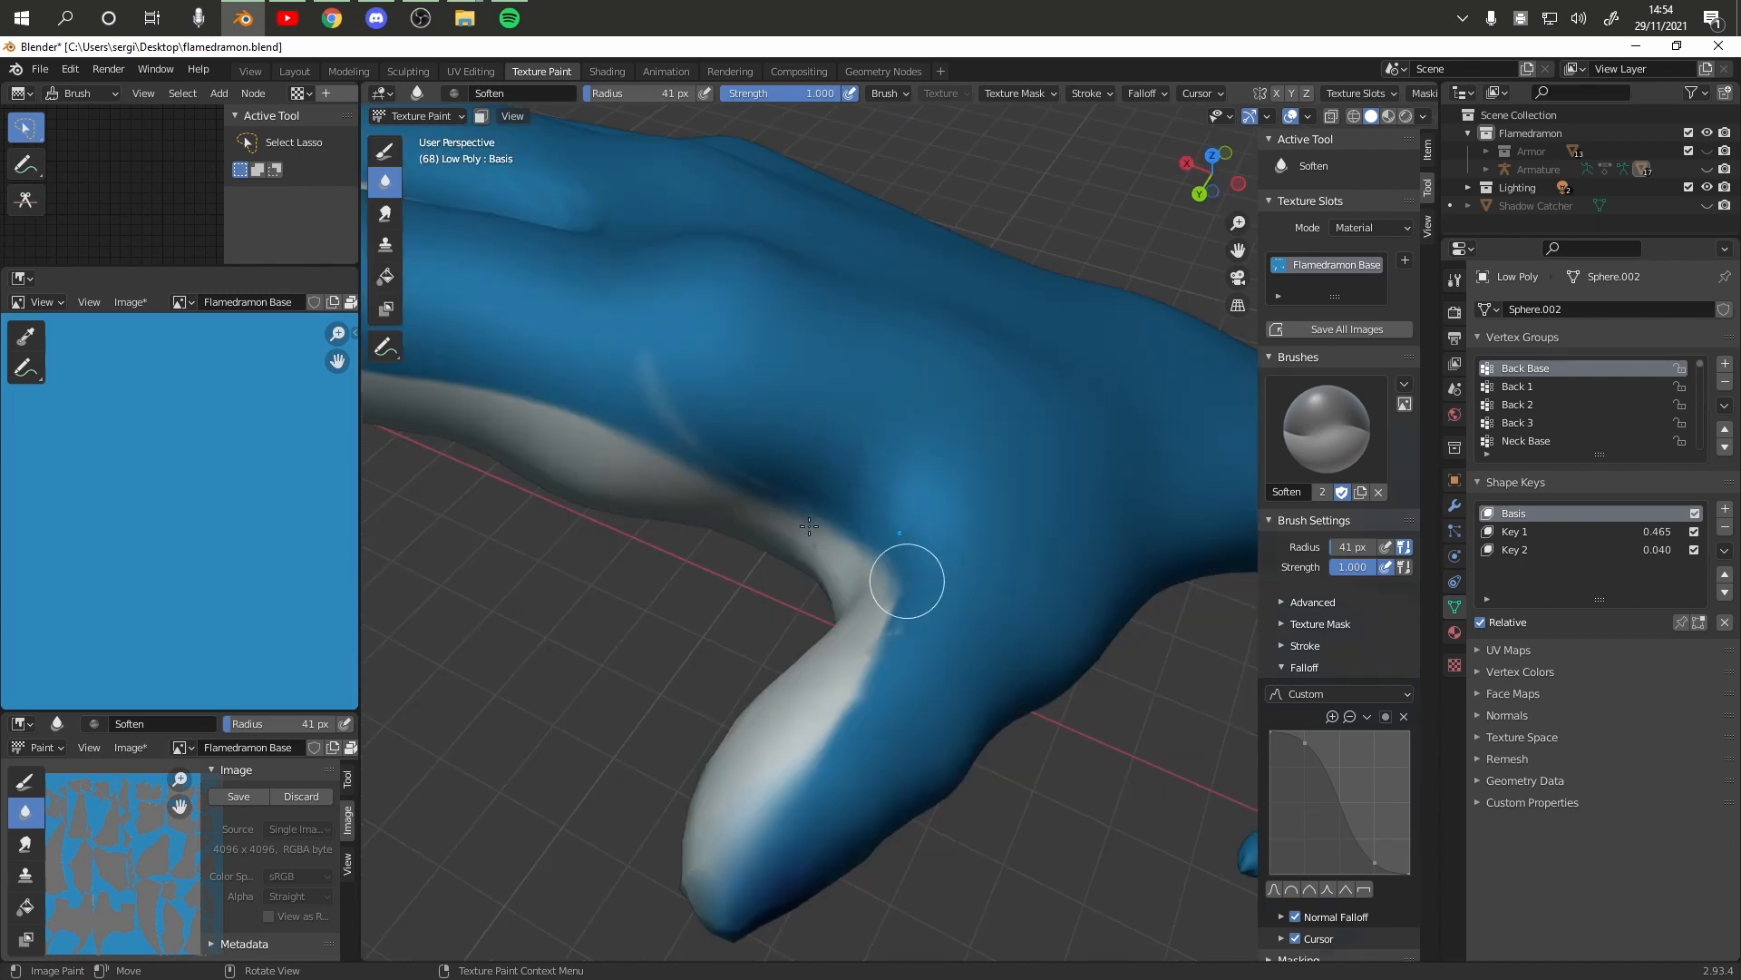
Blend the blue and off-white borders at the base of the thumb and on the fingertip with a 41 px Soften brush
mouse_move(907, 581)
left_mouse_down()
mouse_move(949, 595)
mouse_move(817, 662)
mouse_move(901, 619)
left_mouse_up()
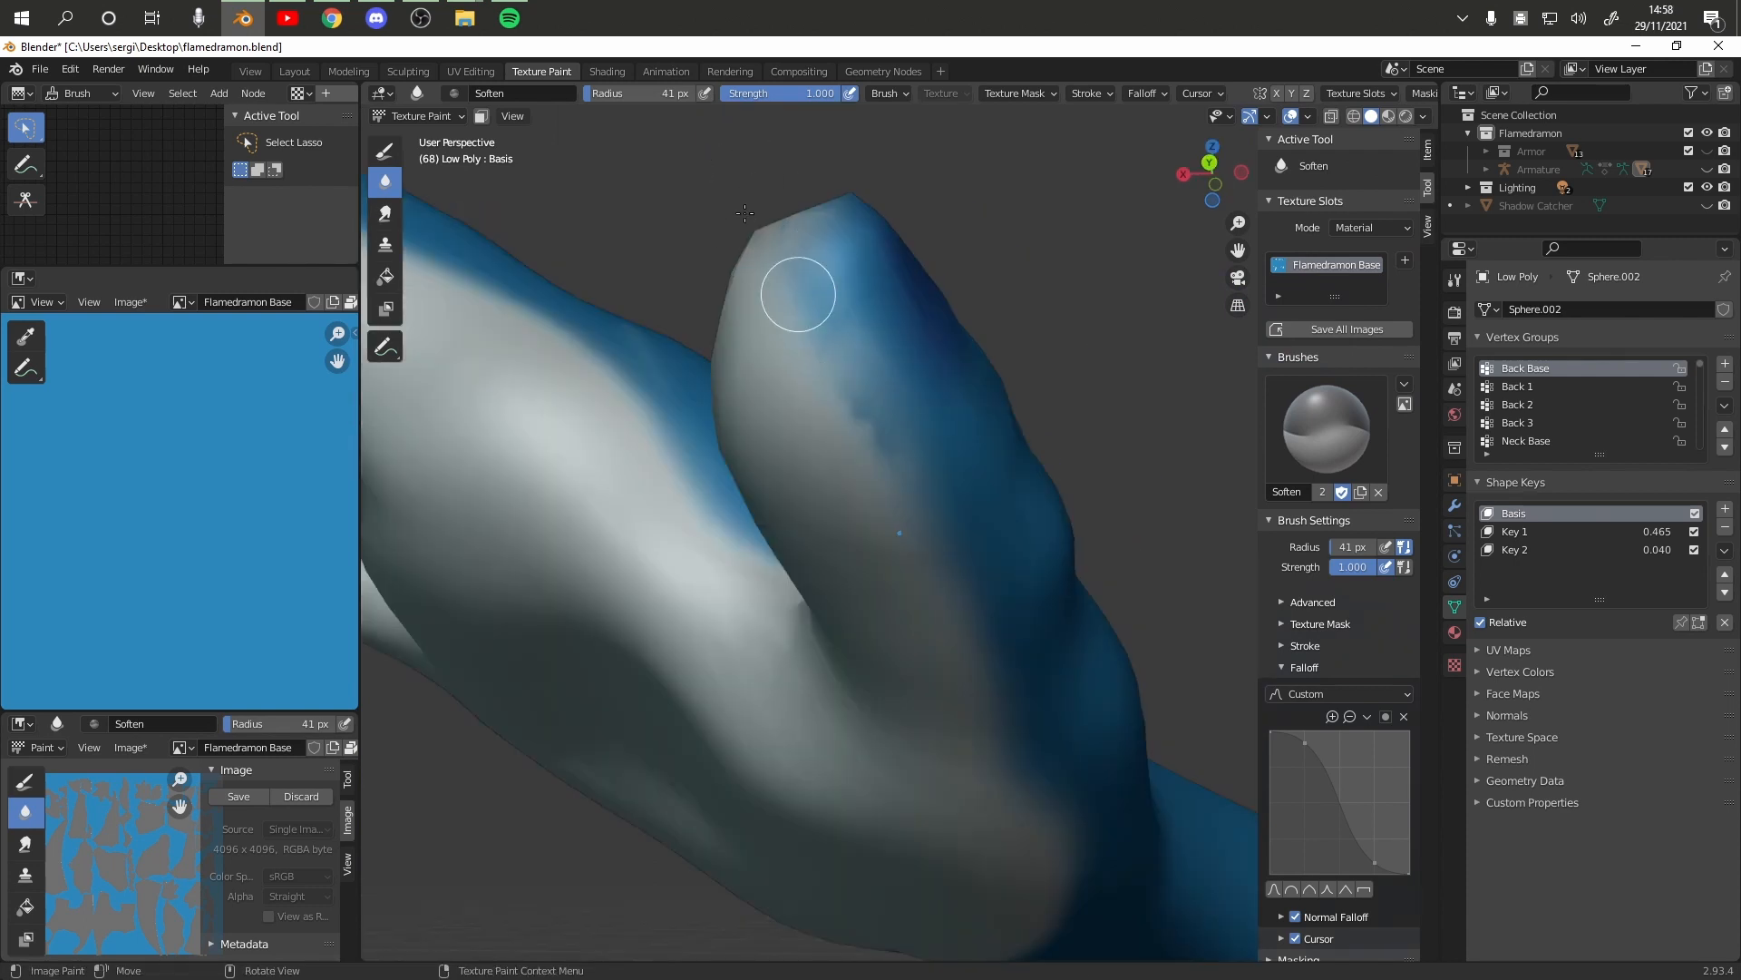
mouse_move(798, 294)
left_mouse_down()
mouse_move(910, 435)
mouse_move(750, 272)
mouse_move(804, 373)
mouse_move(729, 228)
left_mouse_up()
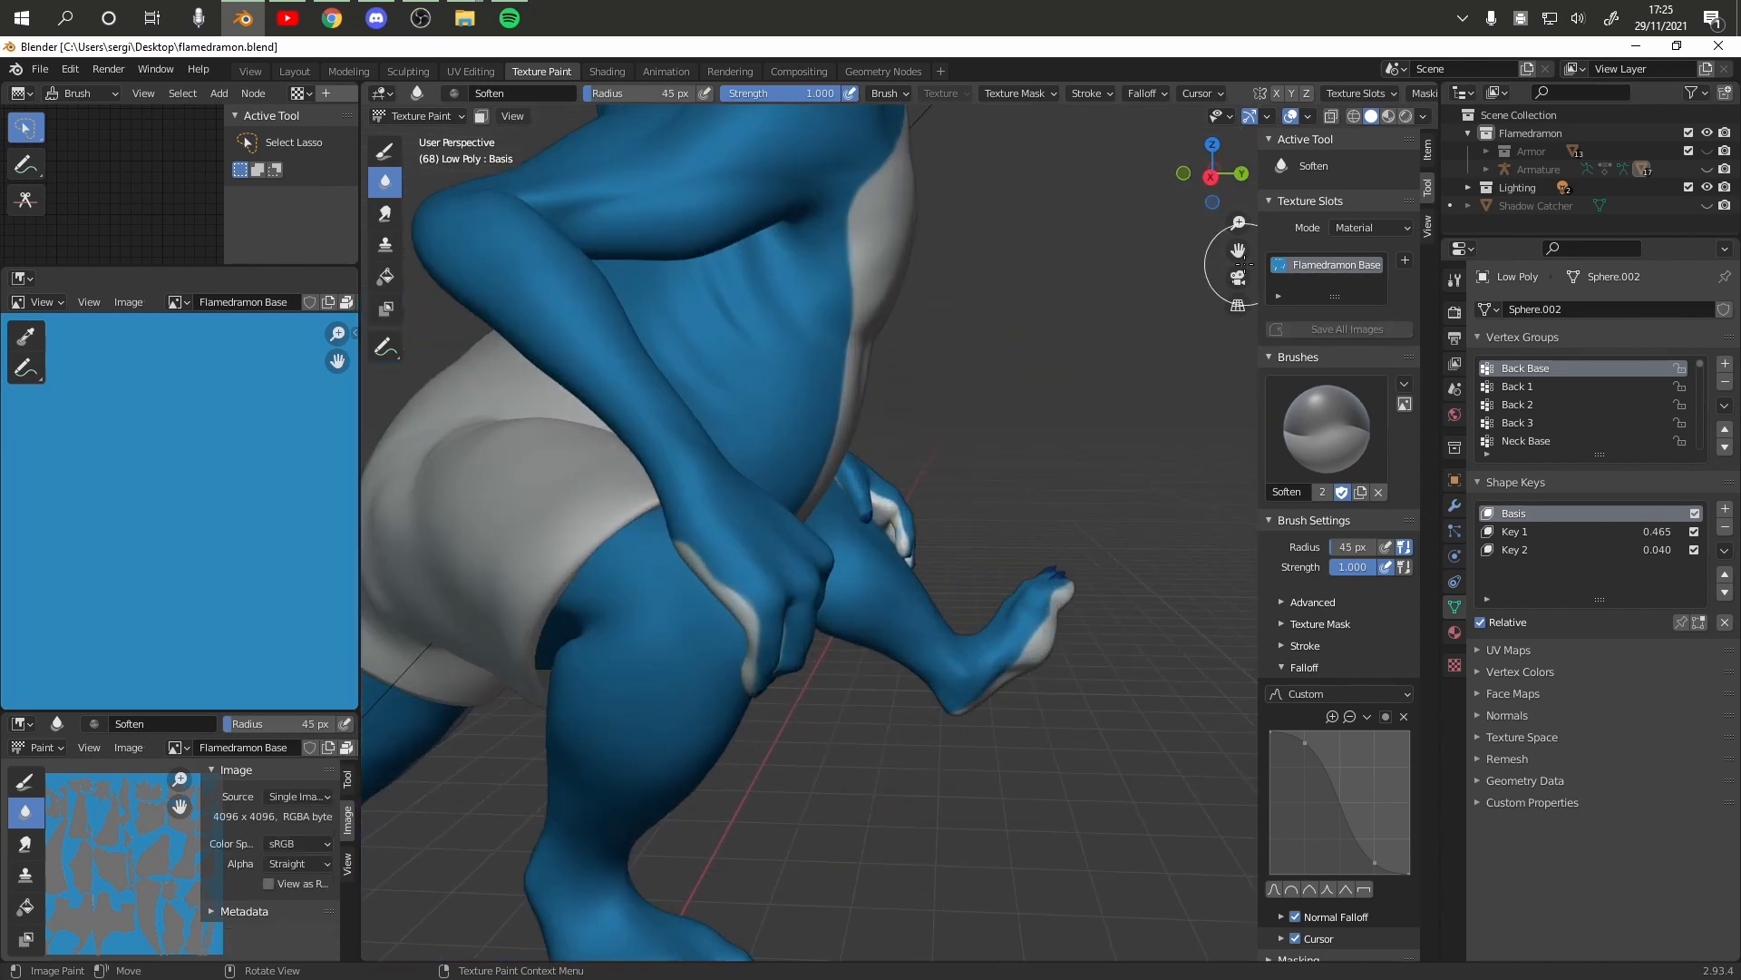
Soften the edges of the toe claws and the toes' off-white undersides with a 45 px Soften brush at full strength
left_click_drag(1240, 253, 1319, 18)
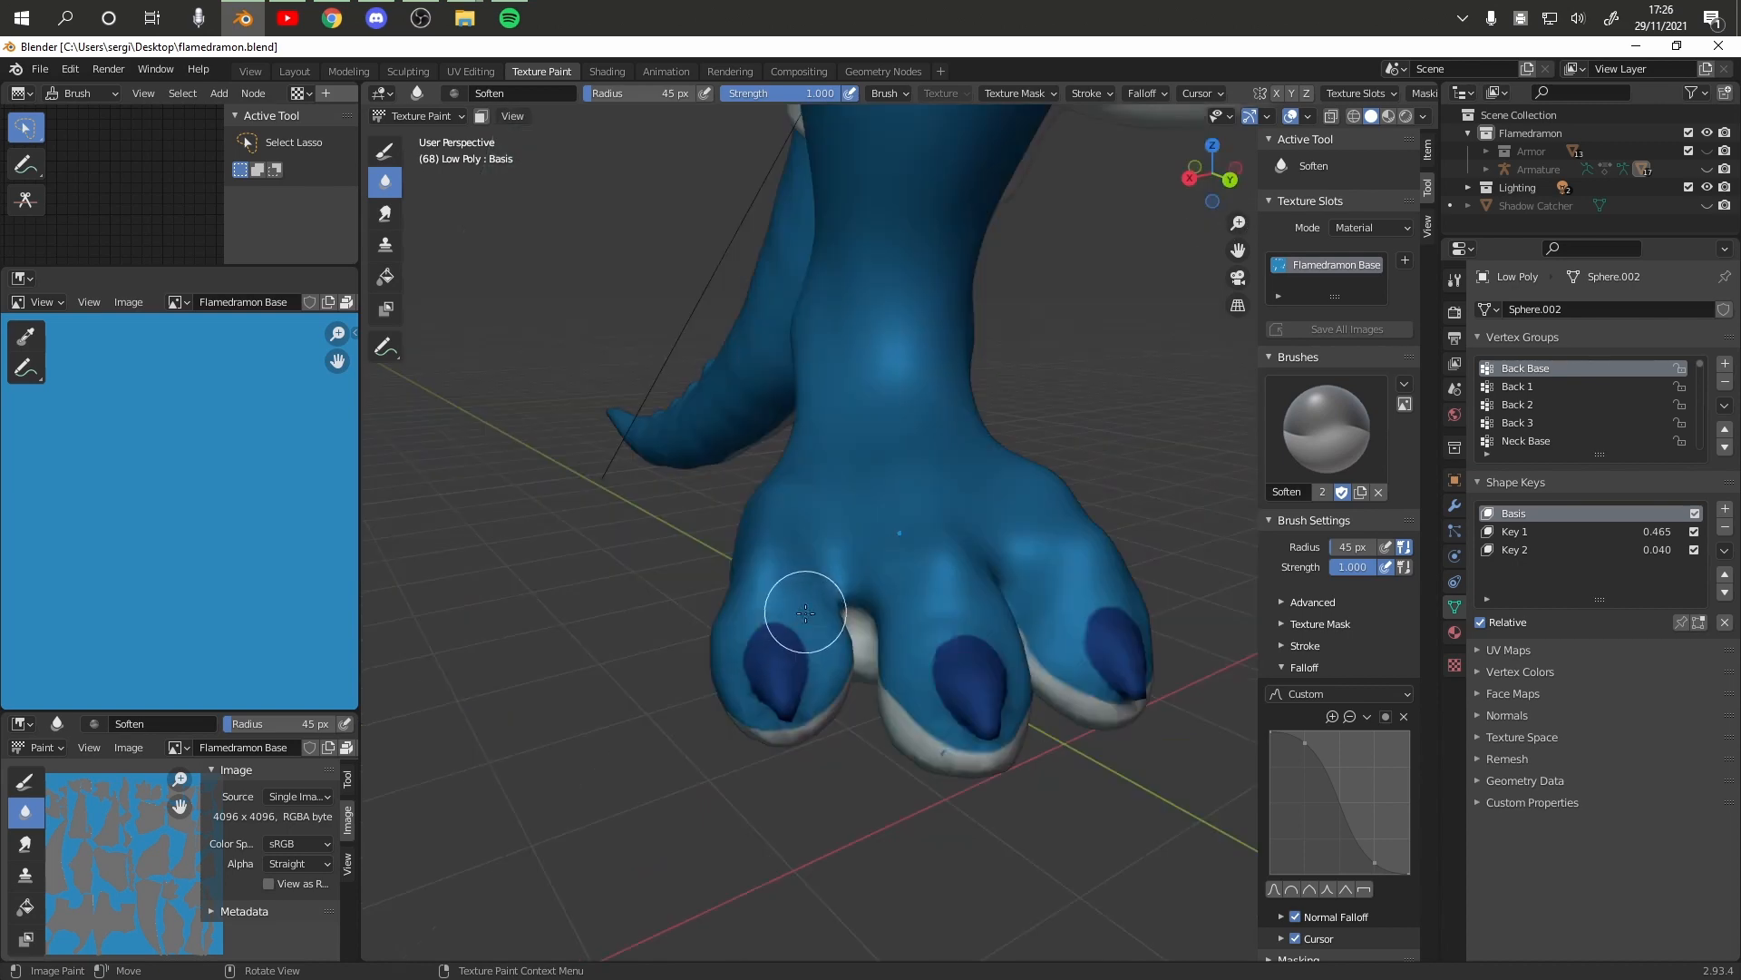
mouse_move(762, 594)
left_mouse_down()
mouse_move(820, 651)
mouse_move(813, 666)
mouse_move(766, 588)
left_mouse_up()
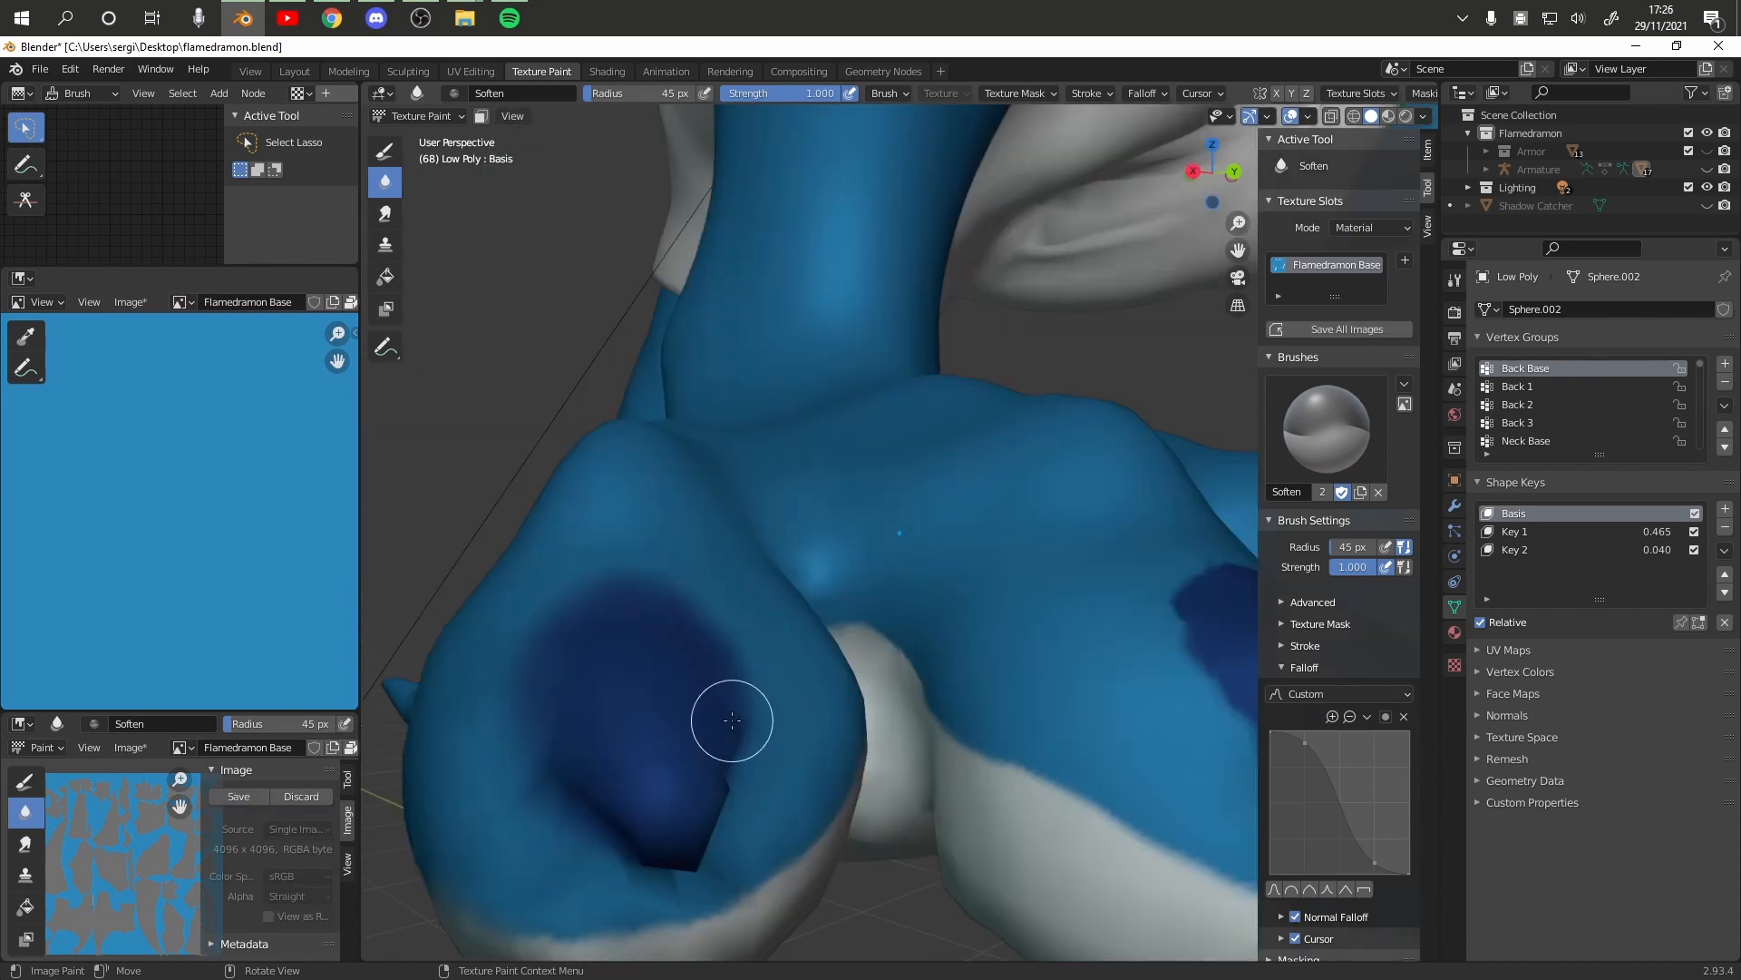
mouse_move(739, 712)
left_mouse_down()
mouse_move(712, 767)
mouse_move(693, 759)
mouse_move(736, 764)
left_mouse_up()
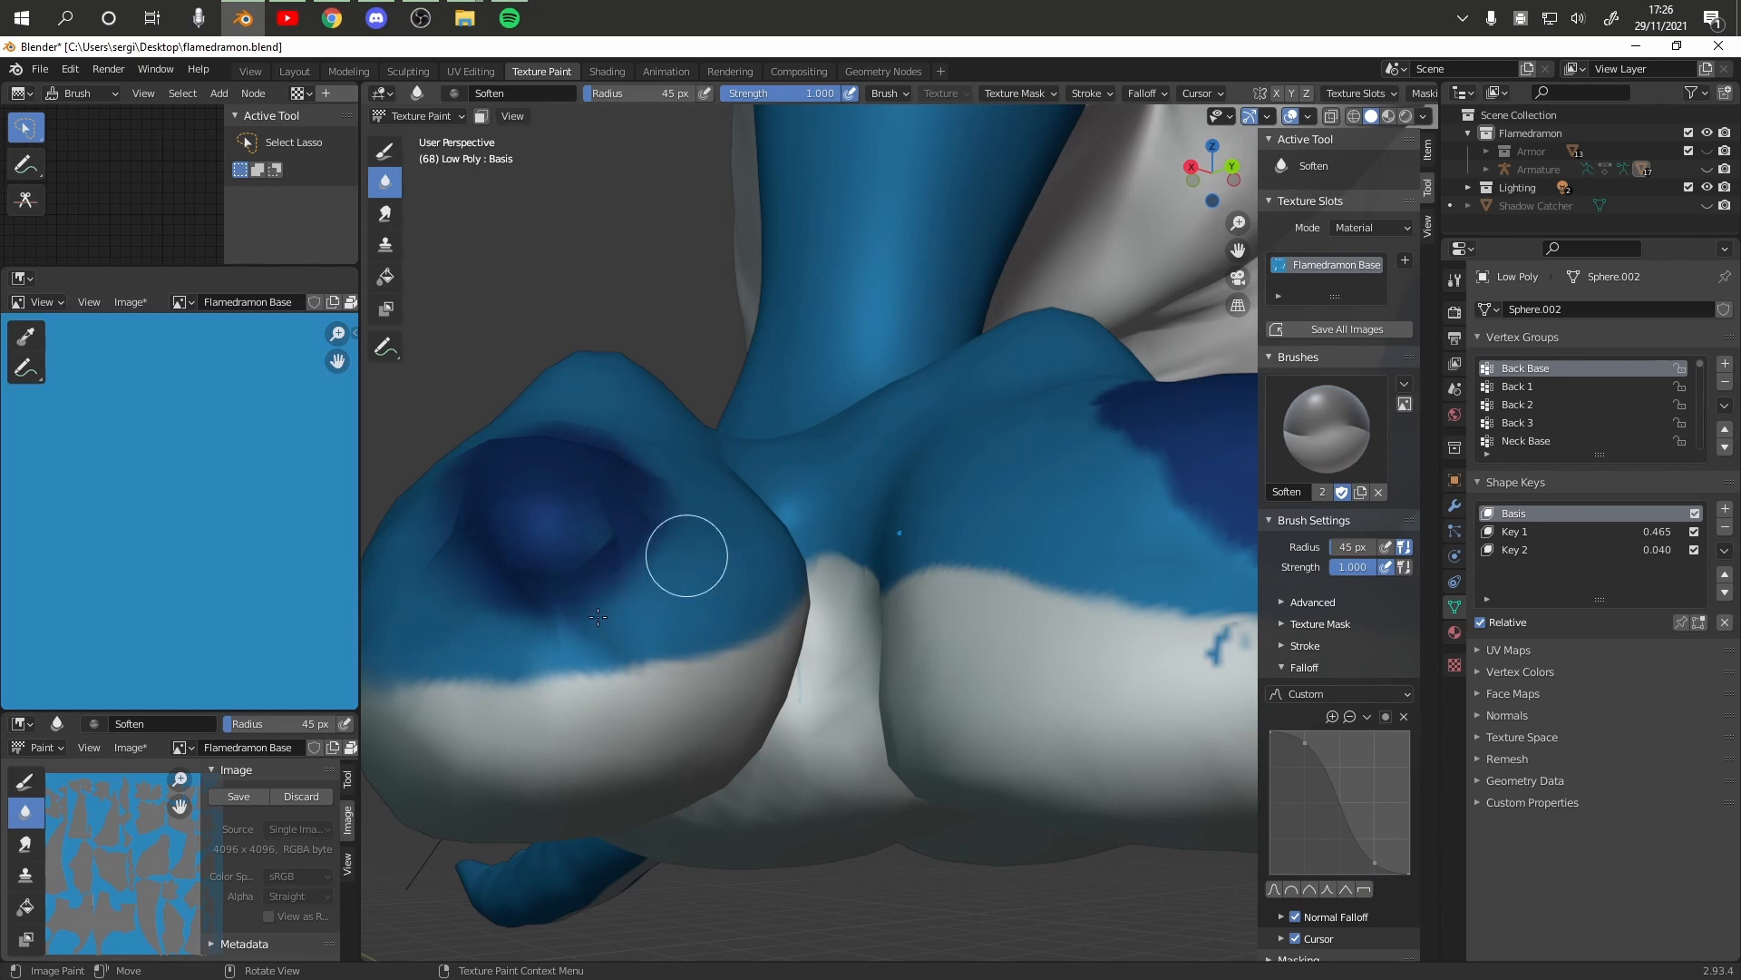
mouse_move(711, 613)
left_mouse_down()
mouse_move(588, 681)
mouse_move(711, 646)
left_mouse_up()
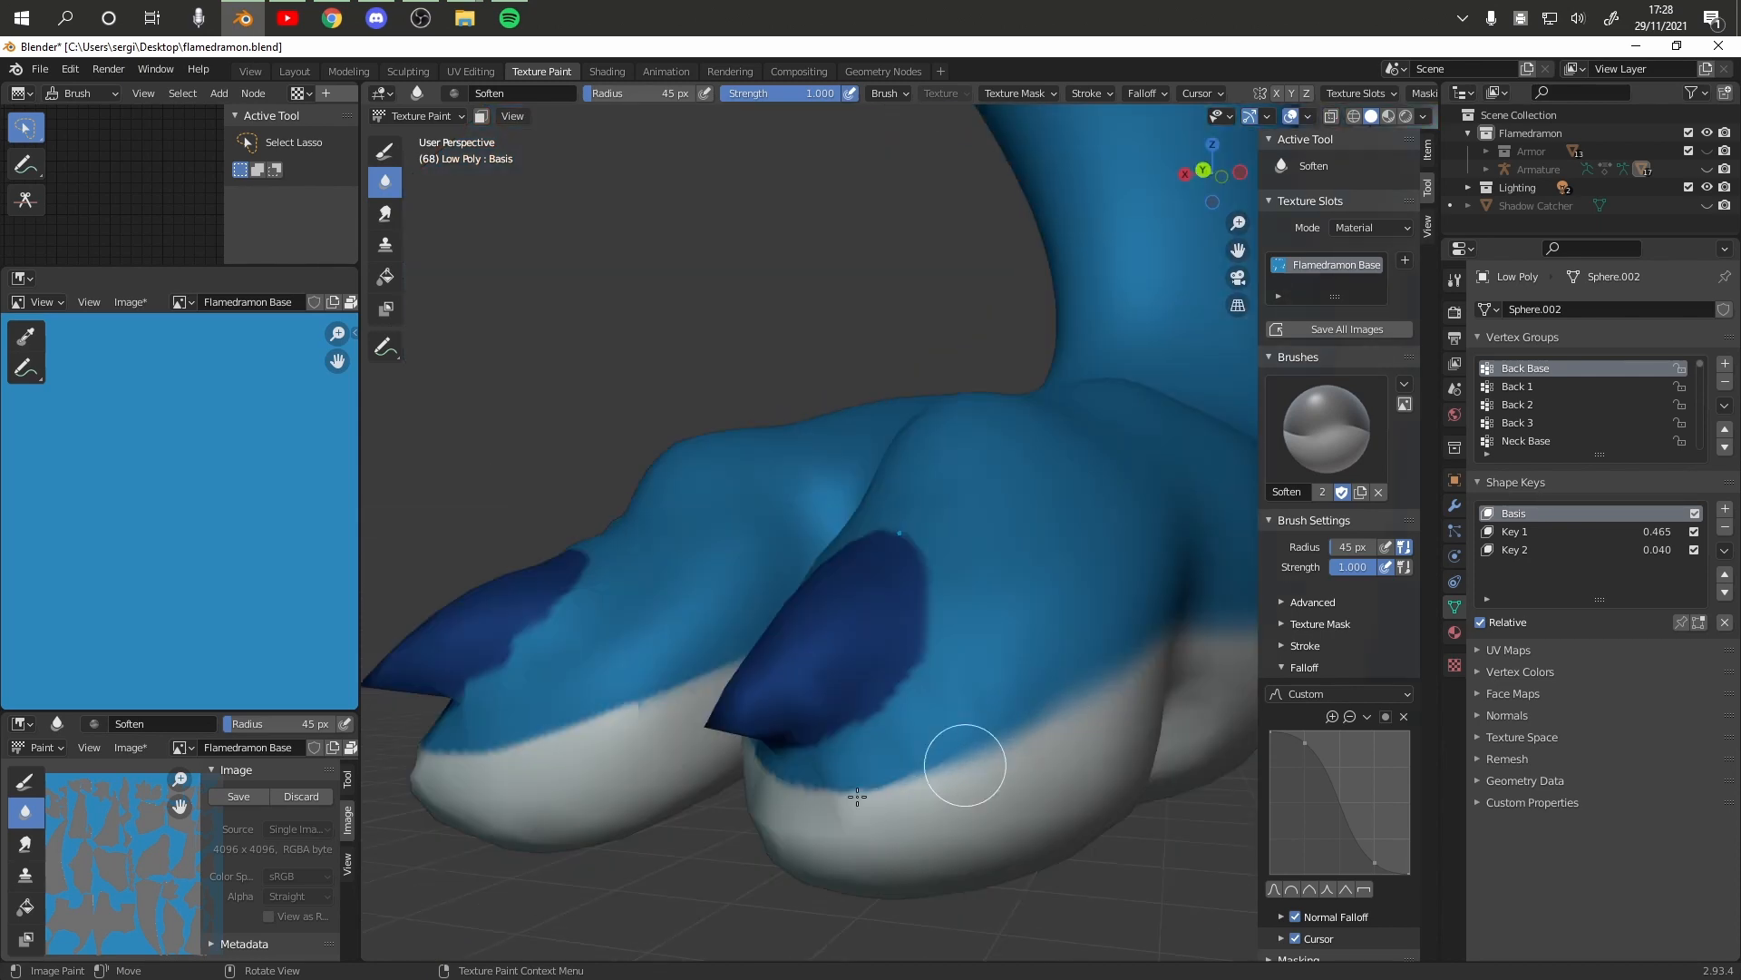
mouse_move(857, 796)
left_mouse_down()
mouse_move(960, 755)
mouse_move(941, 622)
mouse_move(855, 738)
left_mouse_up()
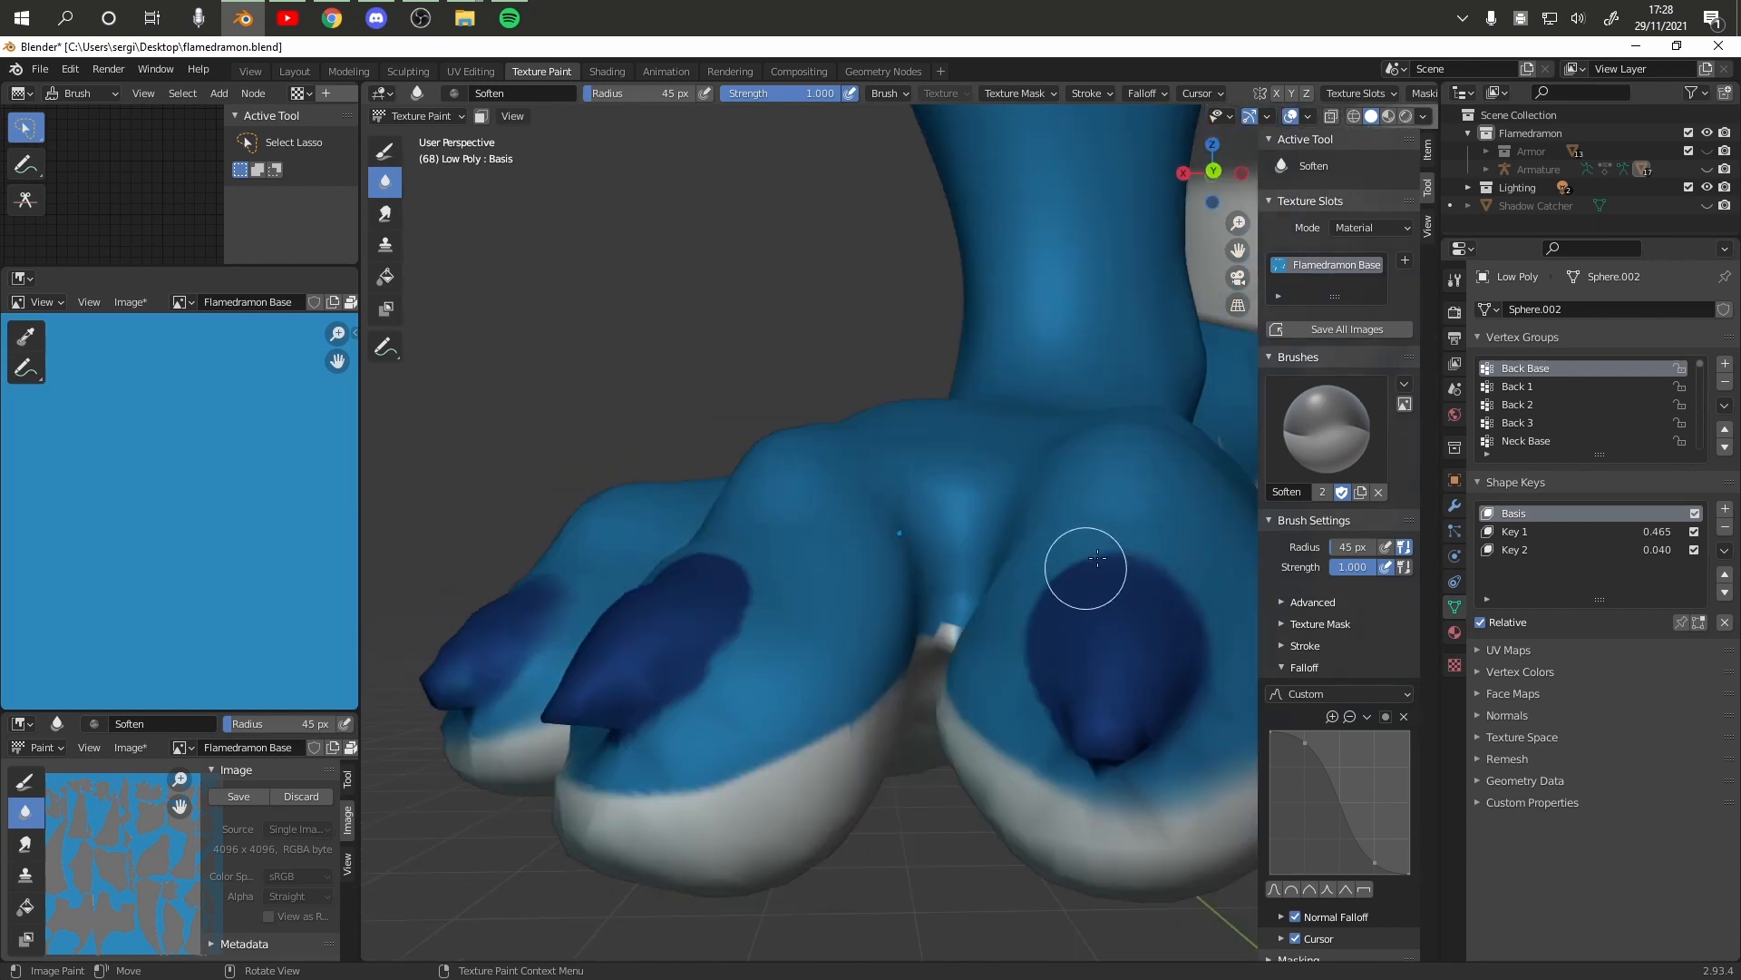
mouse_move(1098, 558)
left_mouse_down()
mouse_move(1131, 555)
mouse_move(1039, 648)
mouse_move(1050, 670)
mouse_move(1026, 699)
mouse_move(1092, 579)
mouse_move(1079, 545)
left_mouse_up()
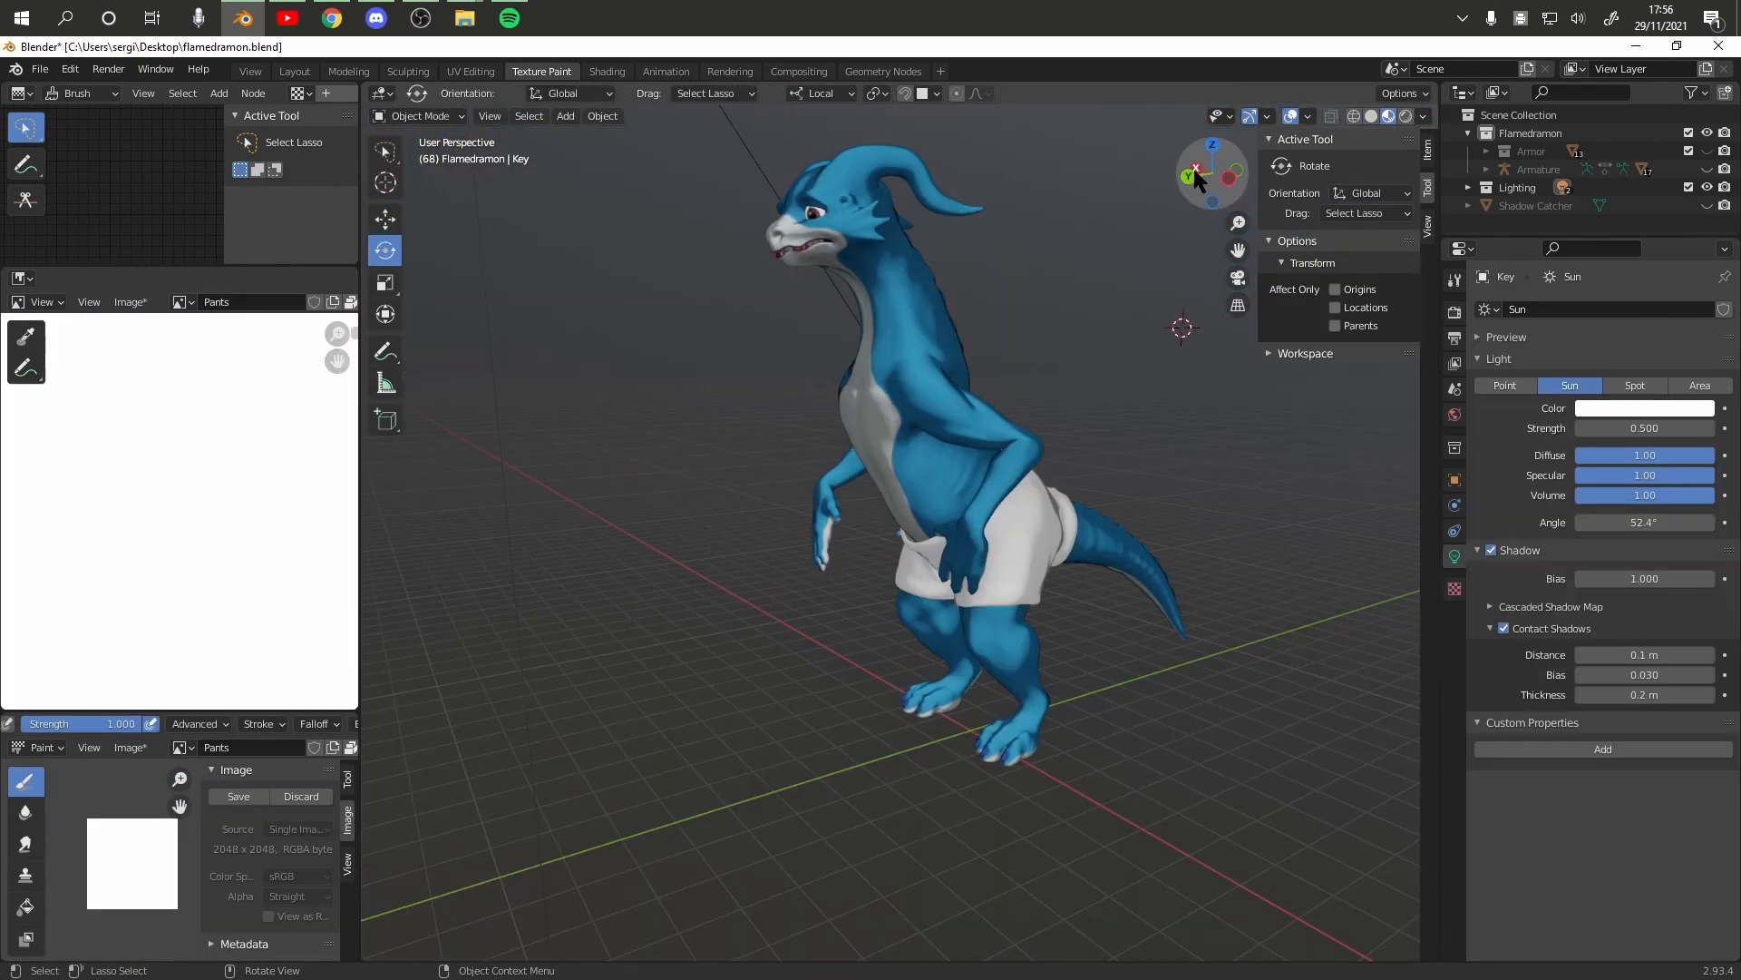
Select the character's white shorts and isolate them in Local View
mouse_move(889, 535)
middle_mouse_down()
mouse_move(935, 536)
mouse_move(885, 541)
middle_mouse_up()
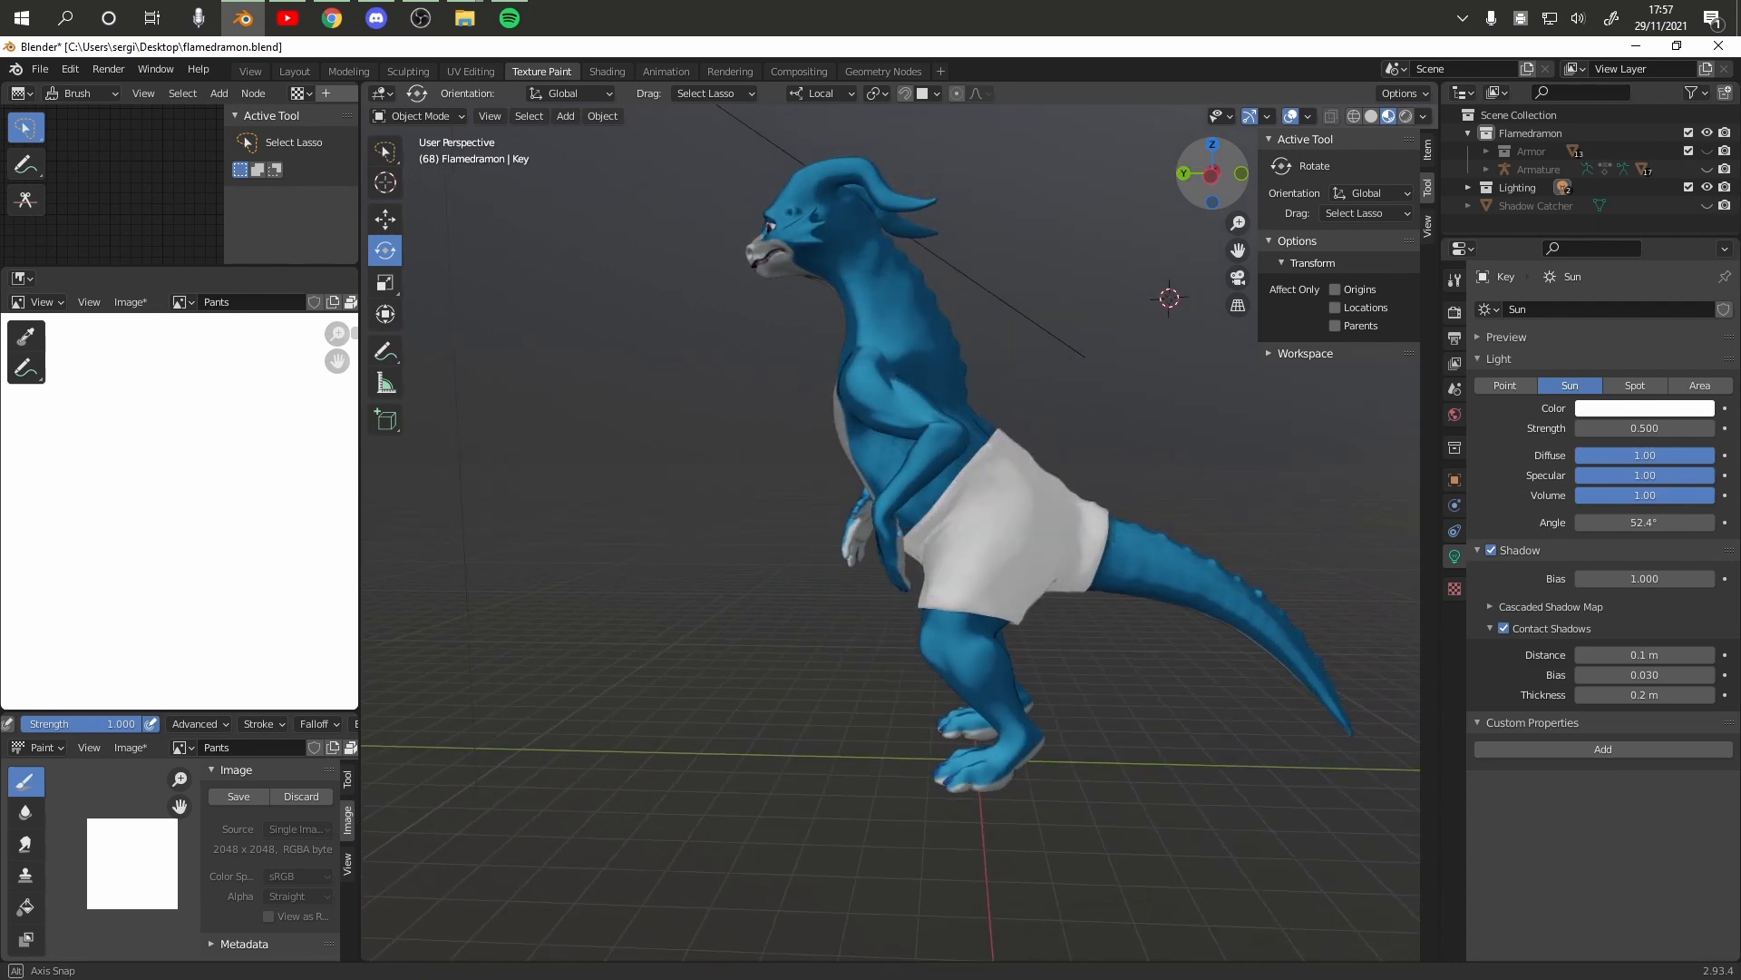
left_click_drag(1203, 182, 1235, 186)
left_click(1007, 535)
left_click(420, 117)
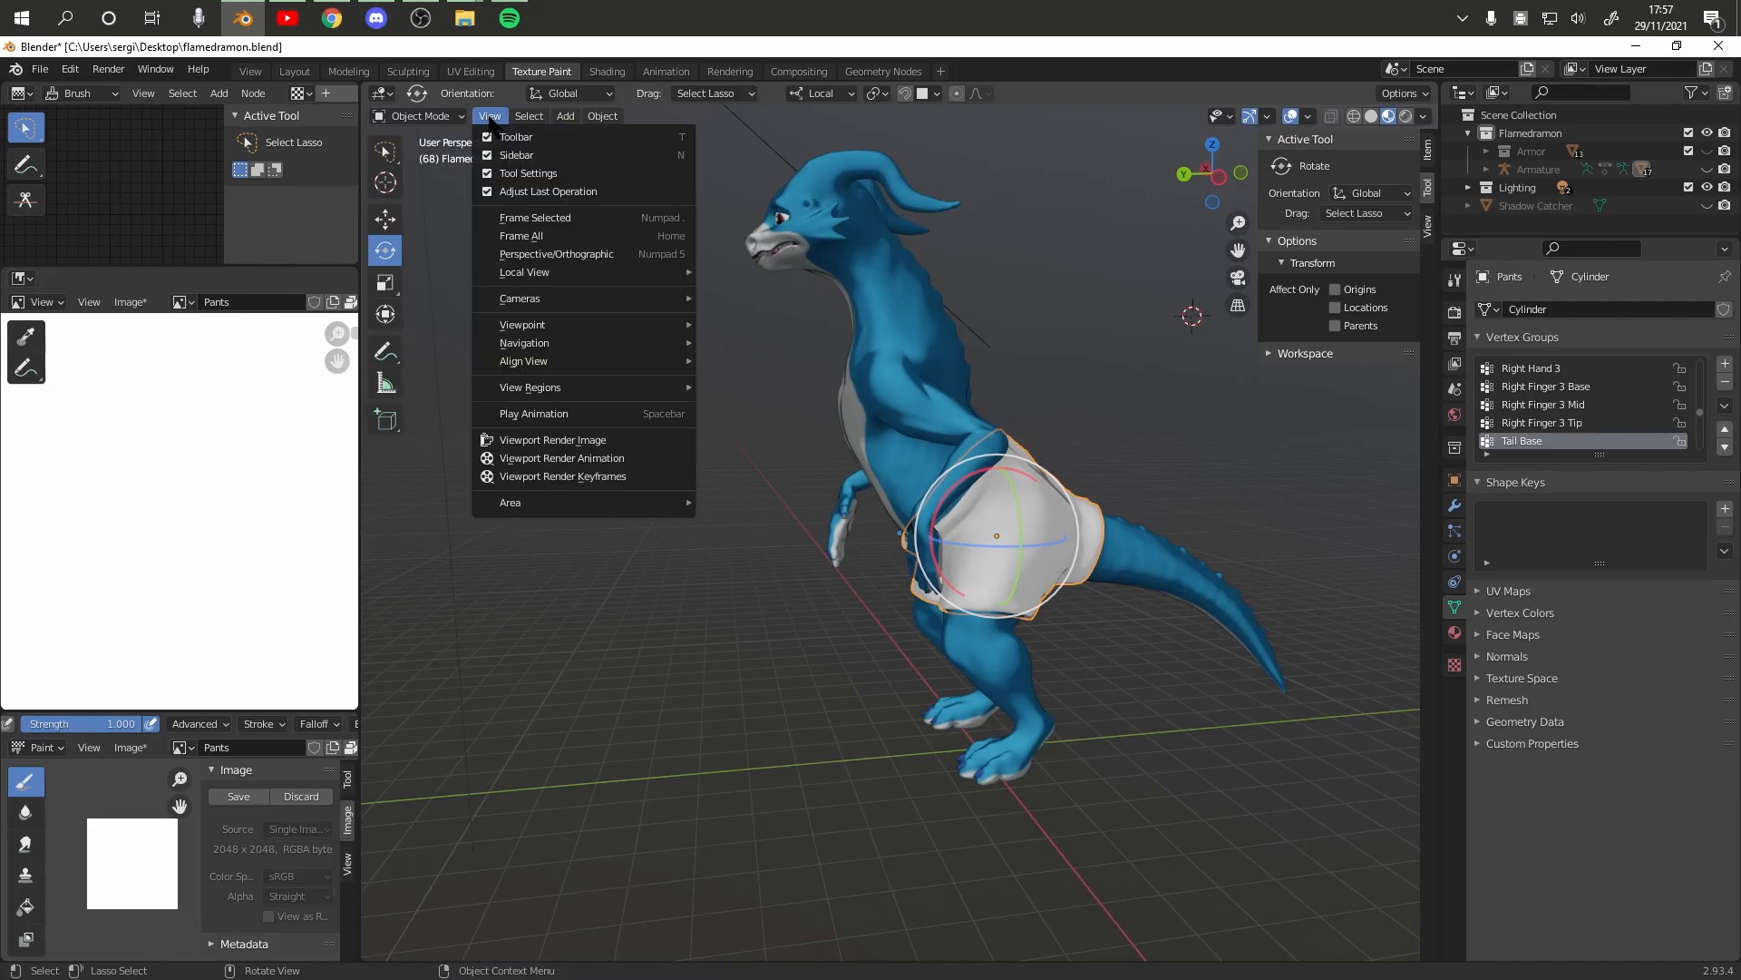
mouse_move(586, 274)
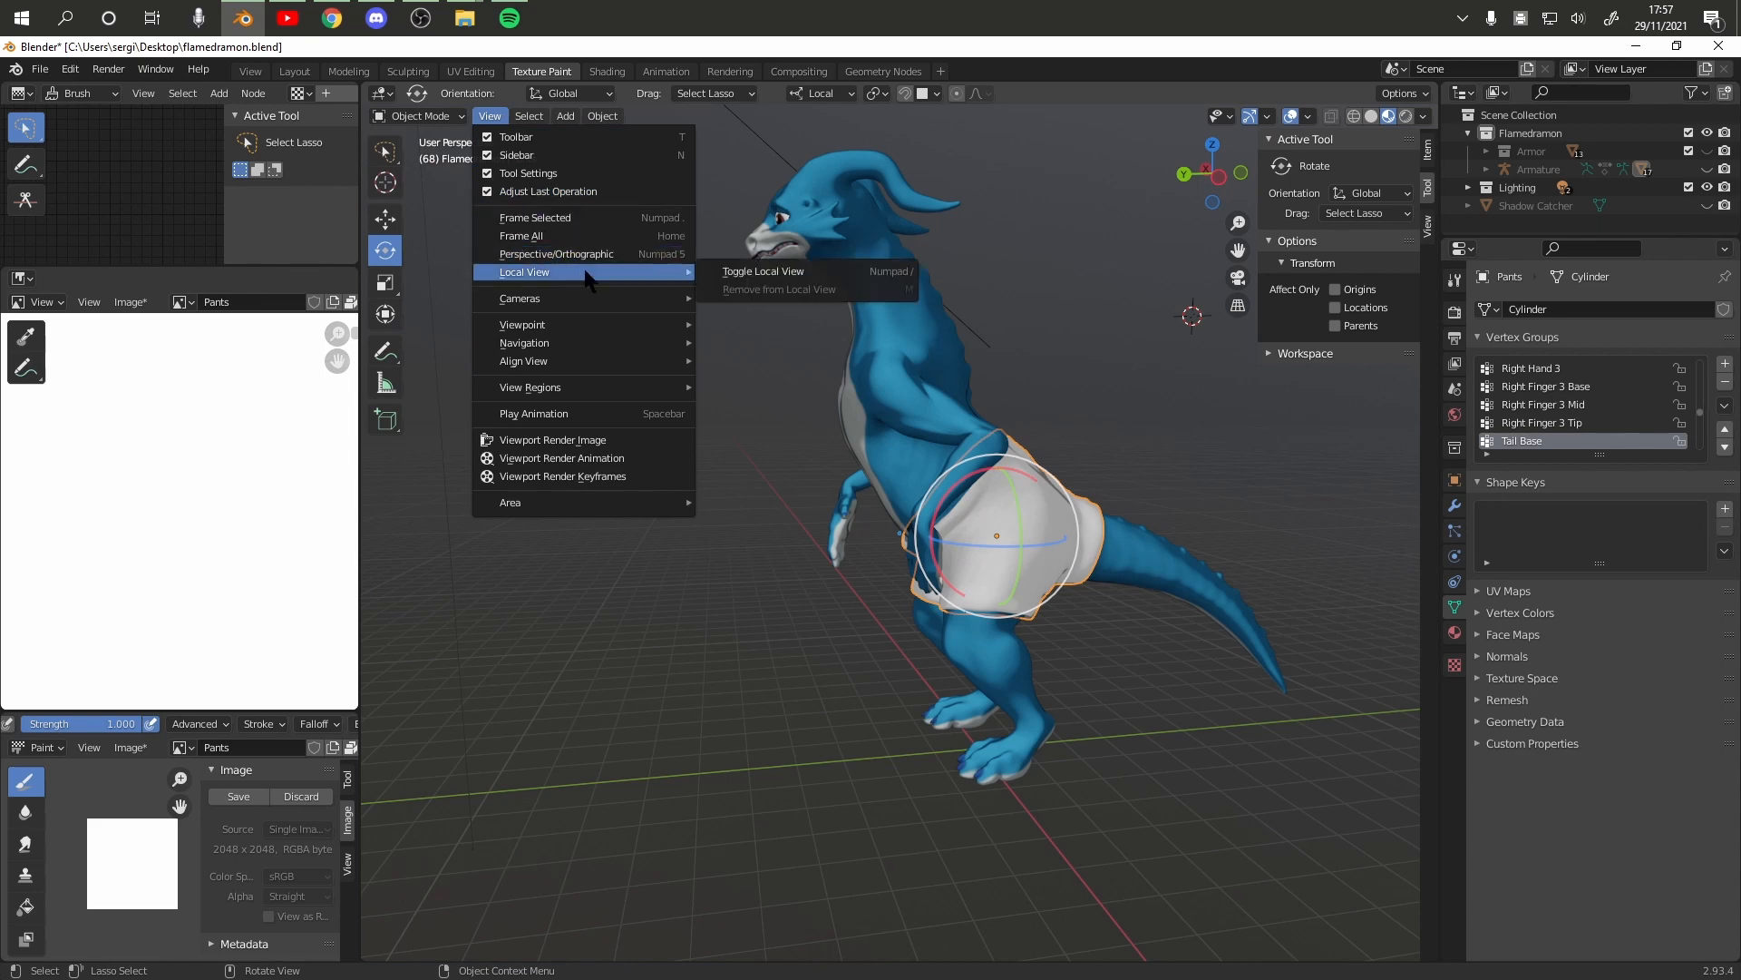
left_click(753, 273)
middle_click_drag(1070, 299, 1144, 177)
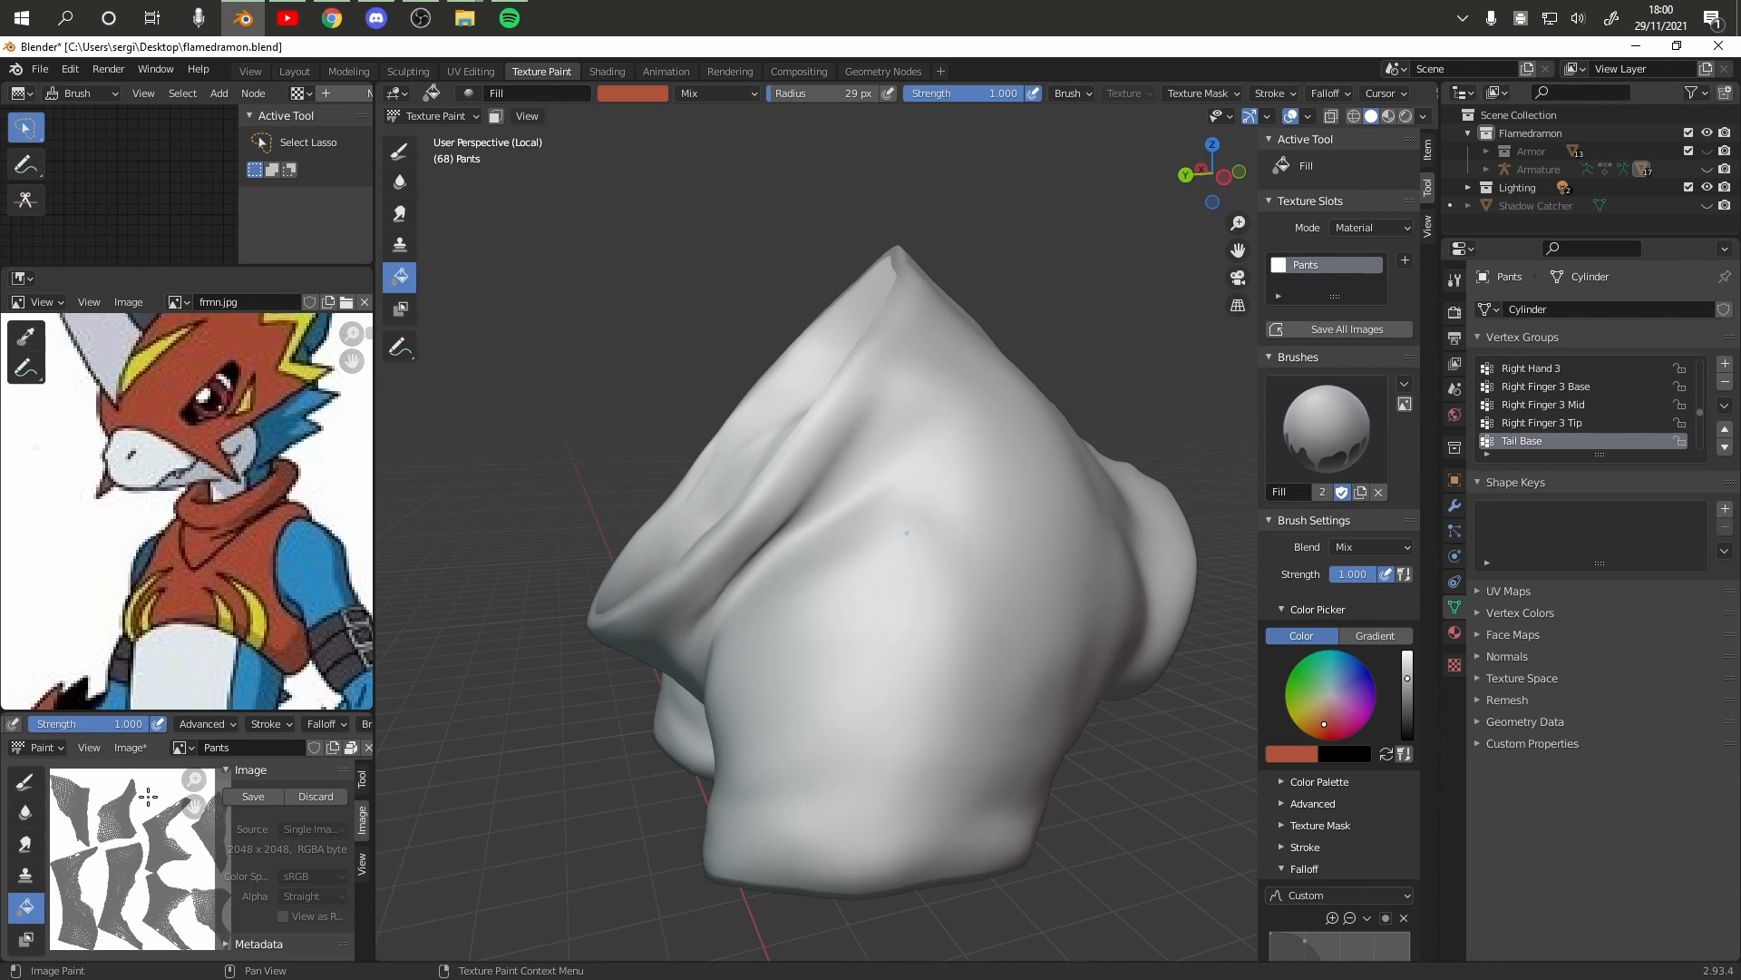
Fill the shorts' texture with orange-red and paint curved yellow stripes on the hip with a 15 px brush mirrored on X
left_click(148, 797)
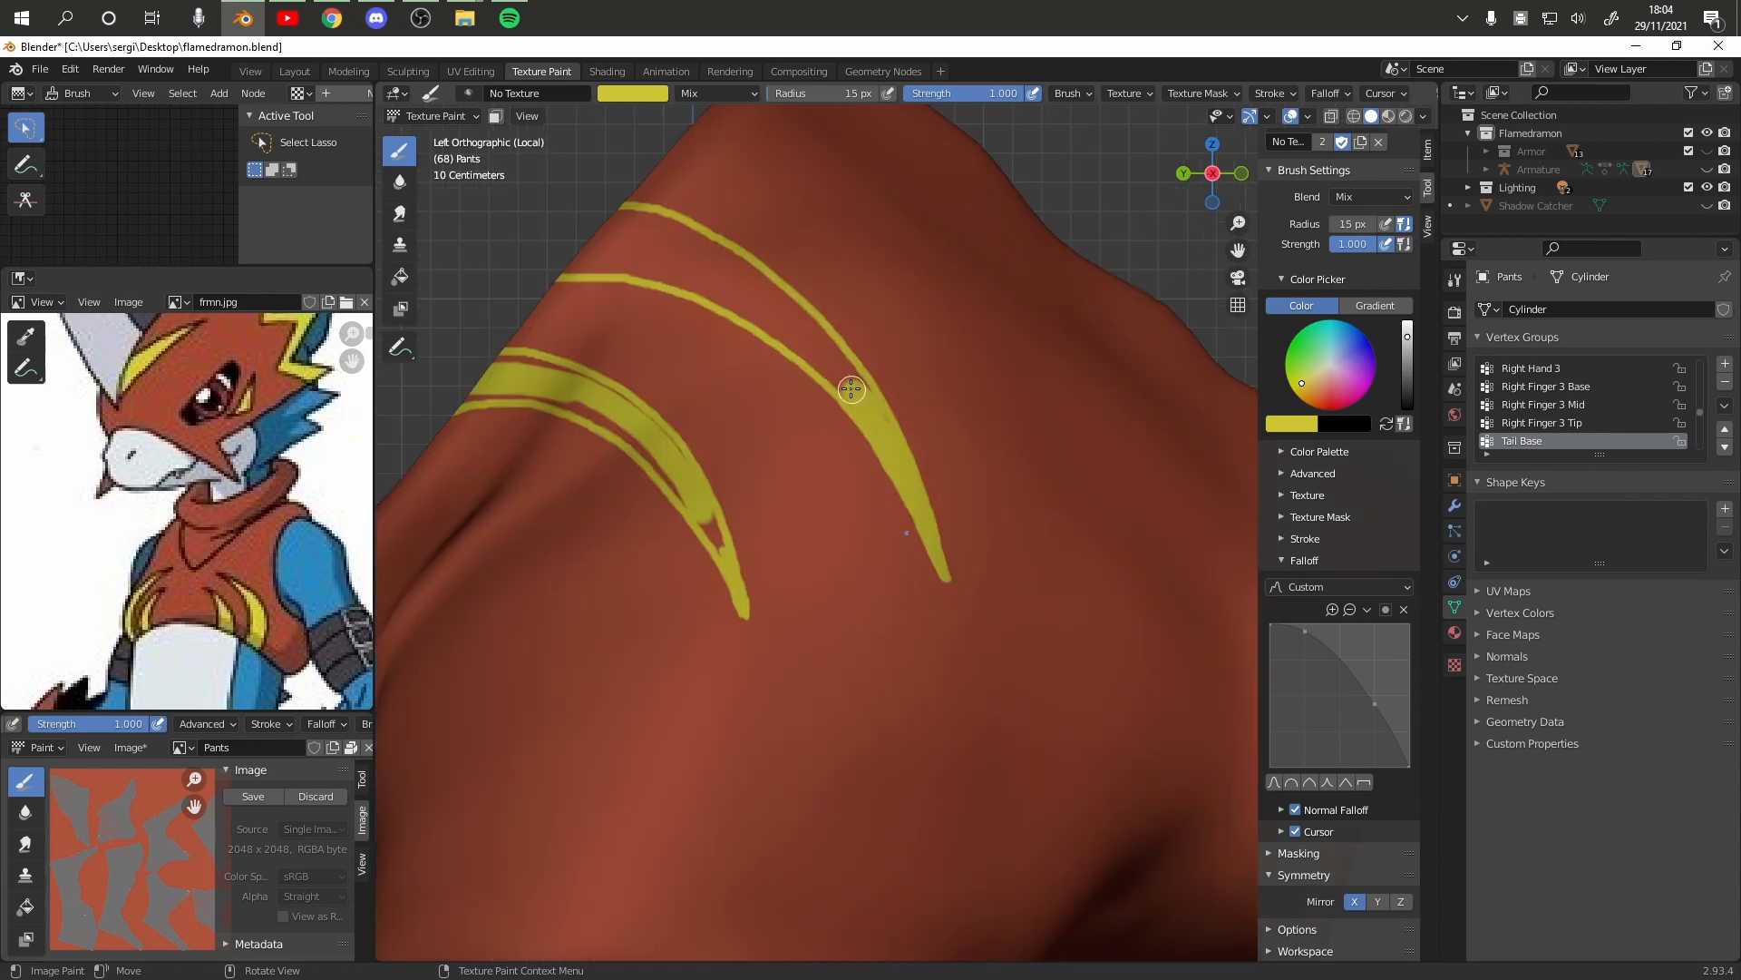
mouse_move(735, 290)
left_mouse_down()
mouse_move(580, 254)
mouse_move(700, 242)
left_mouse_up()
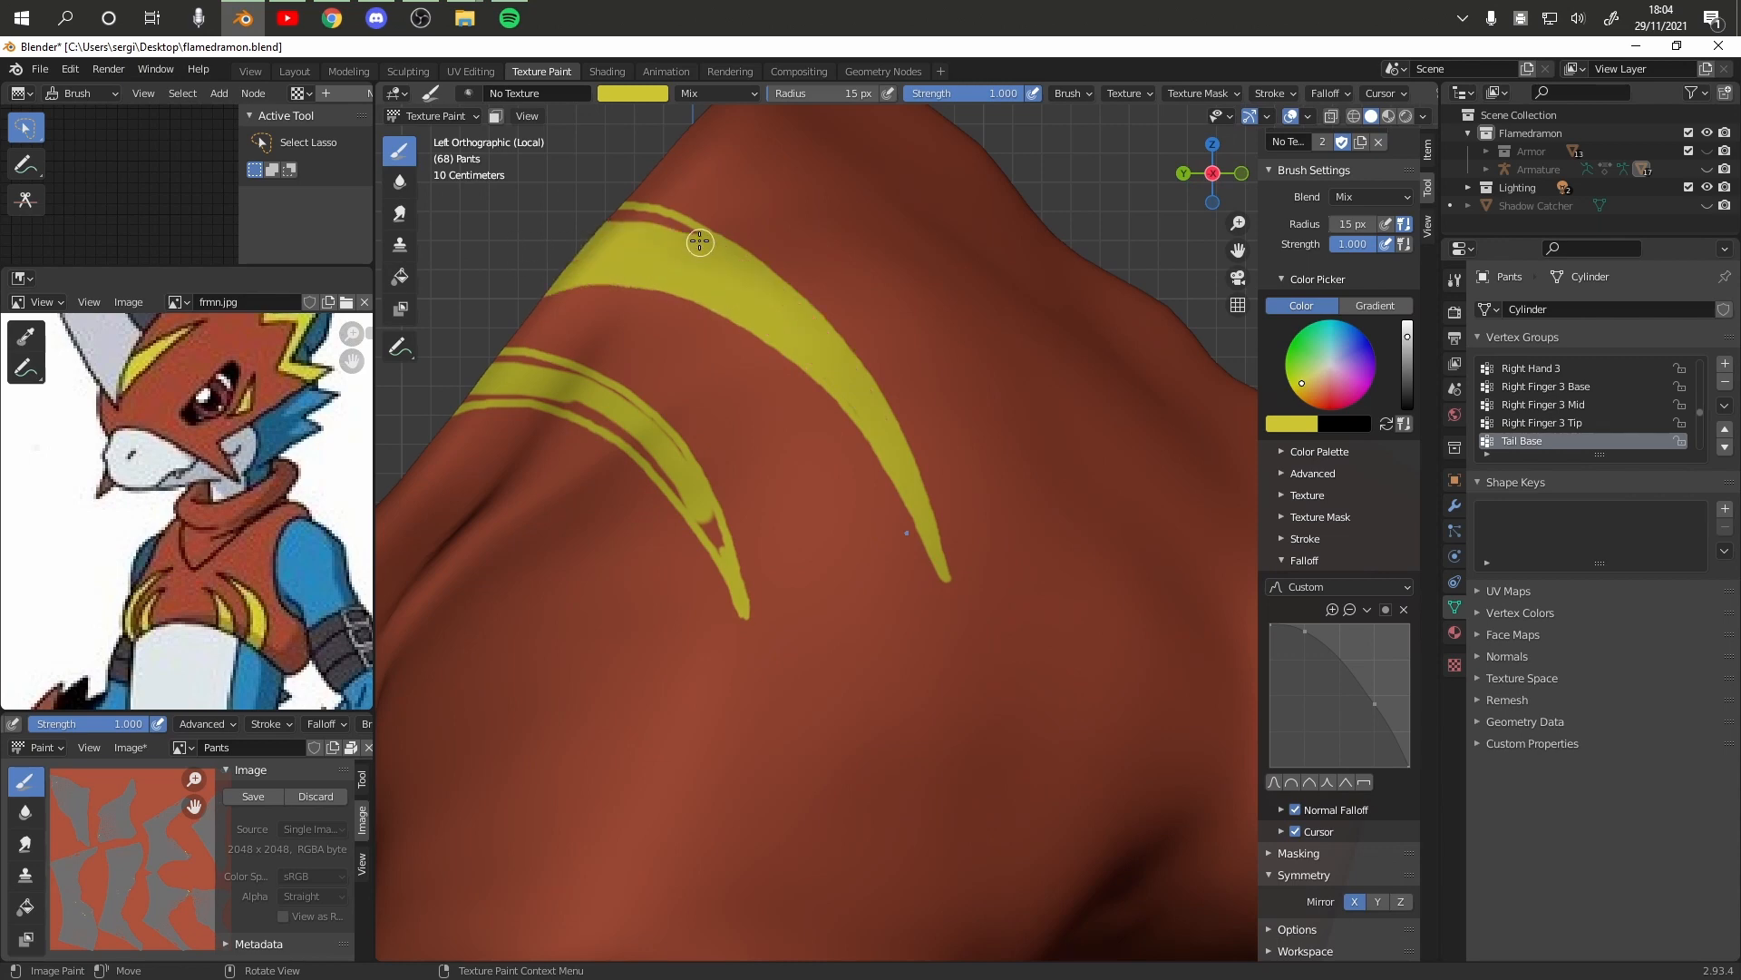
scroll(699, 460, "up", 2)
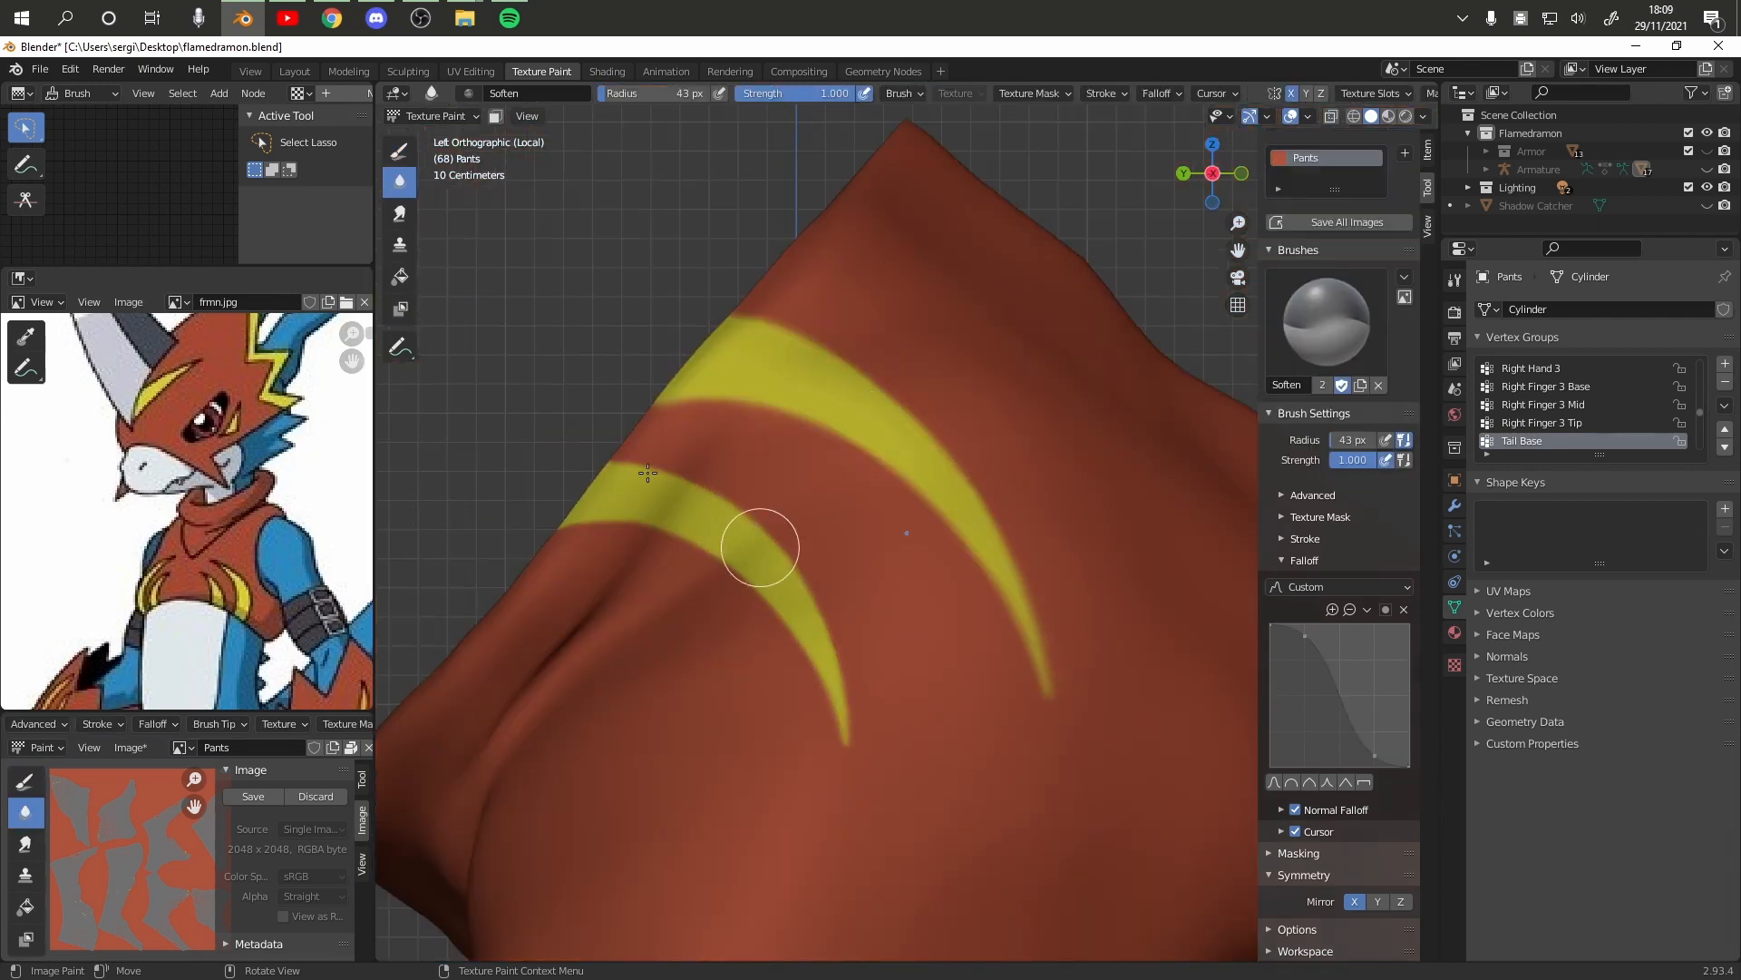
middle_click_drag(760, 547, 944, 540)
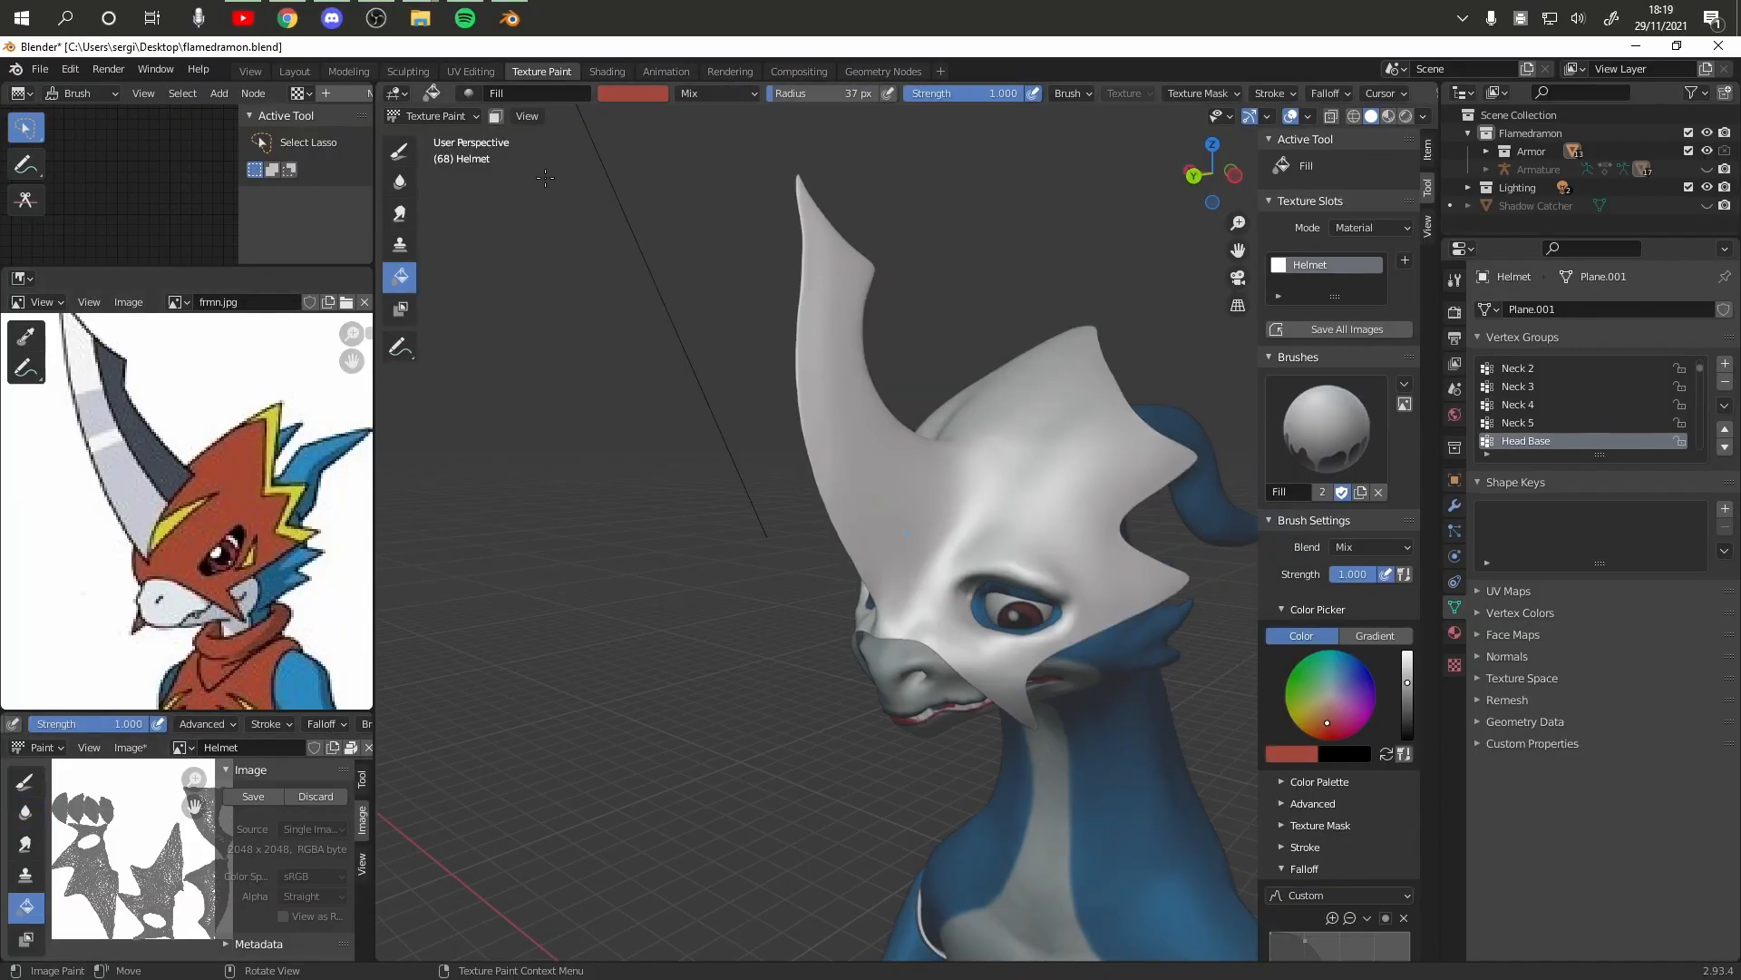
Fill the helmet's texture with red and paint its horn light grey, with a dark grey 13 px band along the rear edge
left_click(140, 805)
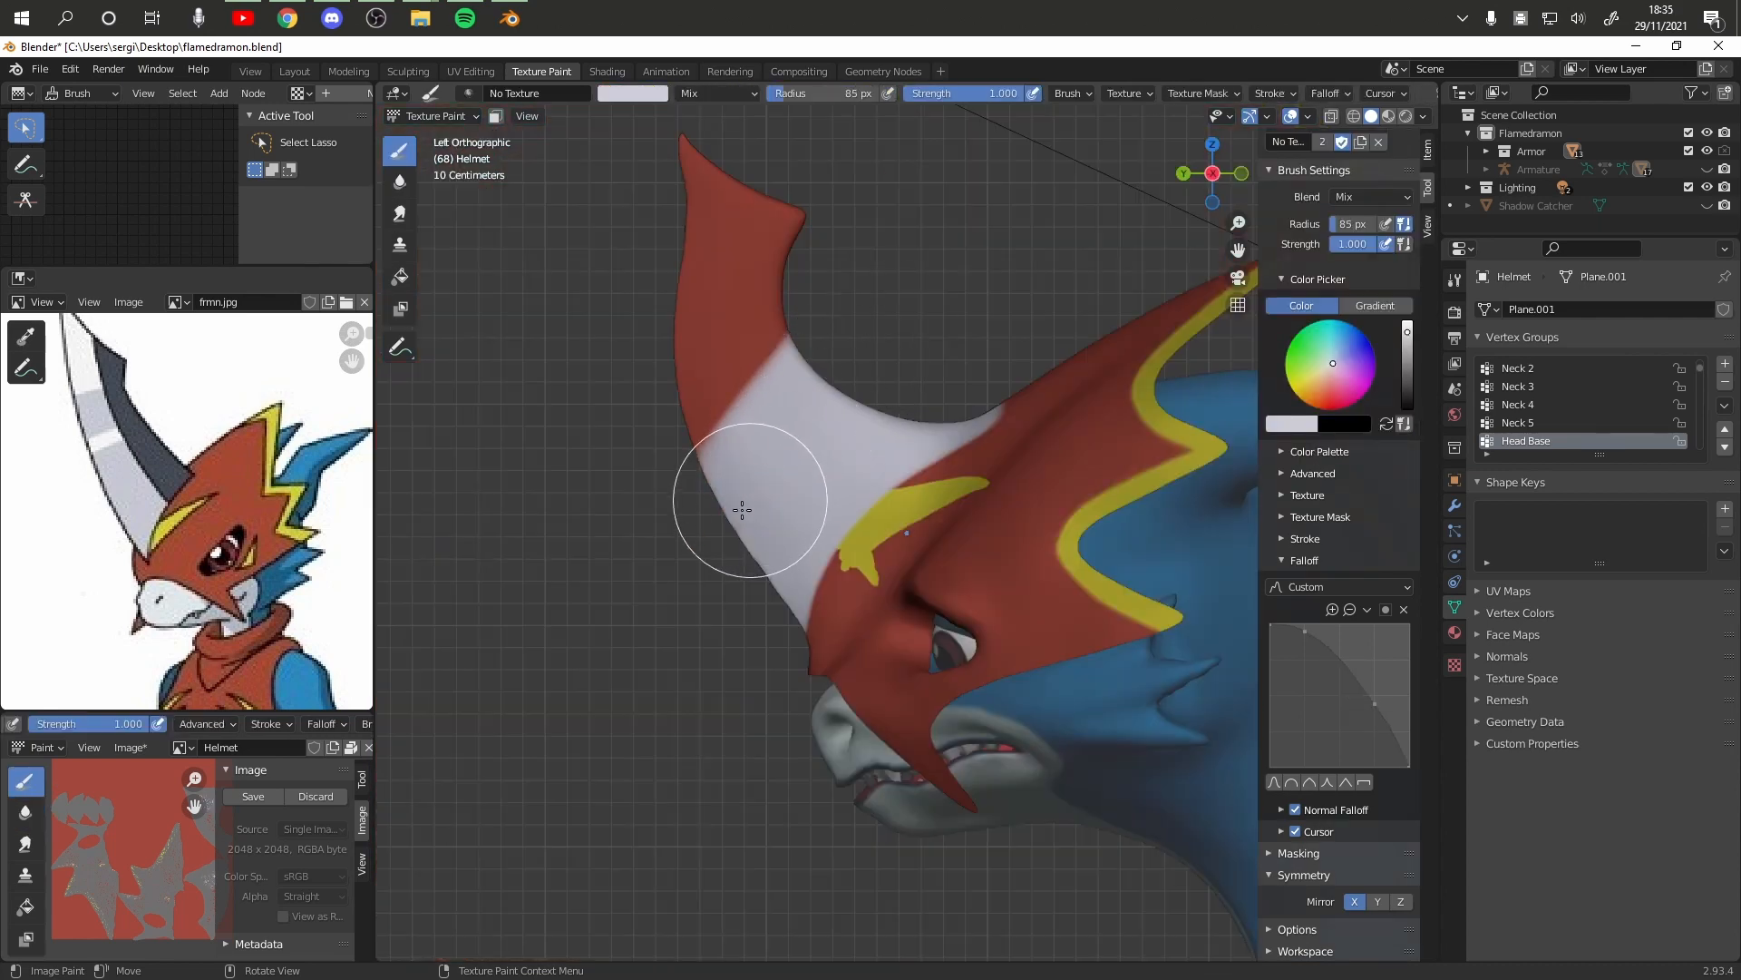
mouse_move(742, 510)
left_mouse_down()
mouse_move(820, 323)
mouse_move(714, 314)
left_mouse_up()
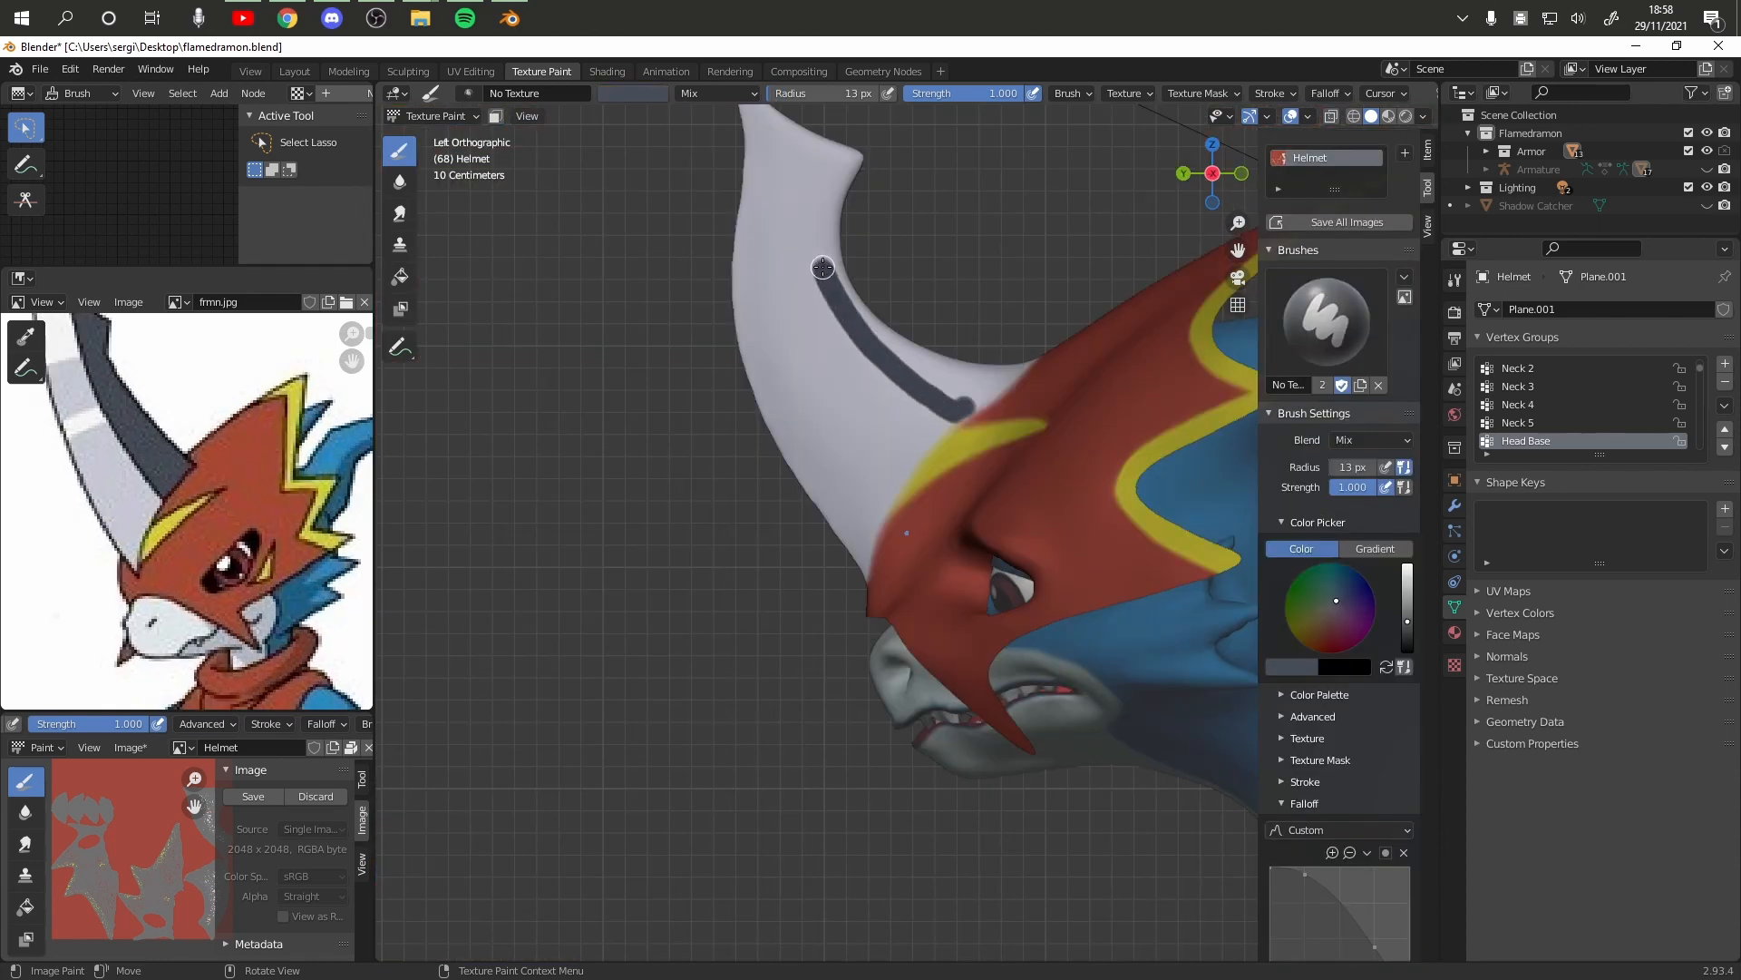
left_click_drag(825, 189, 961, 399)
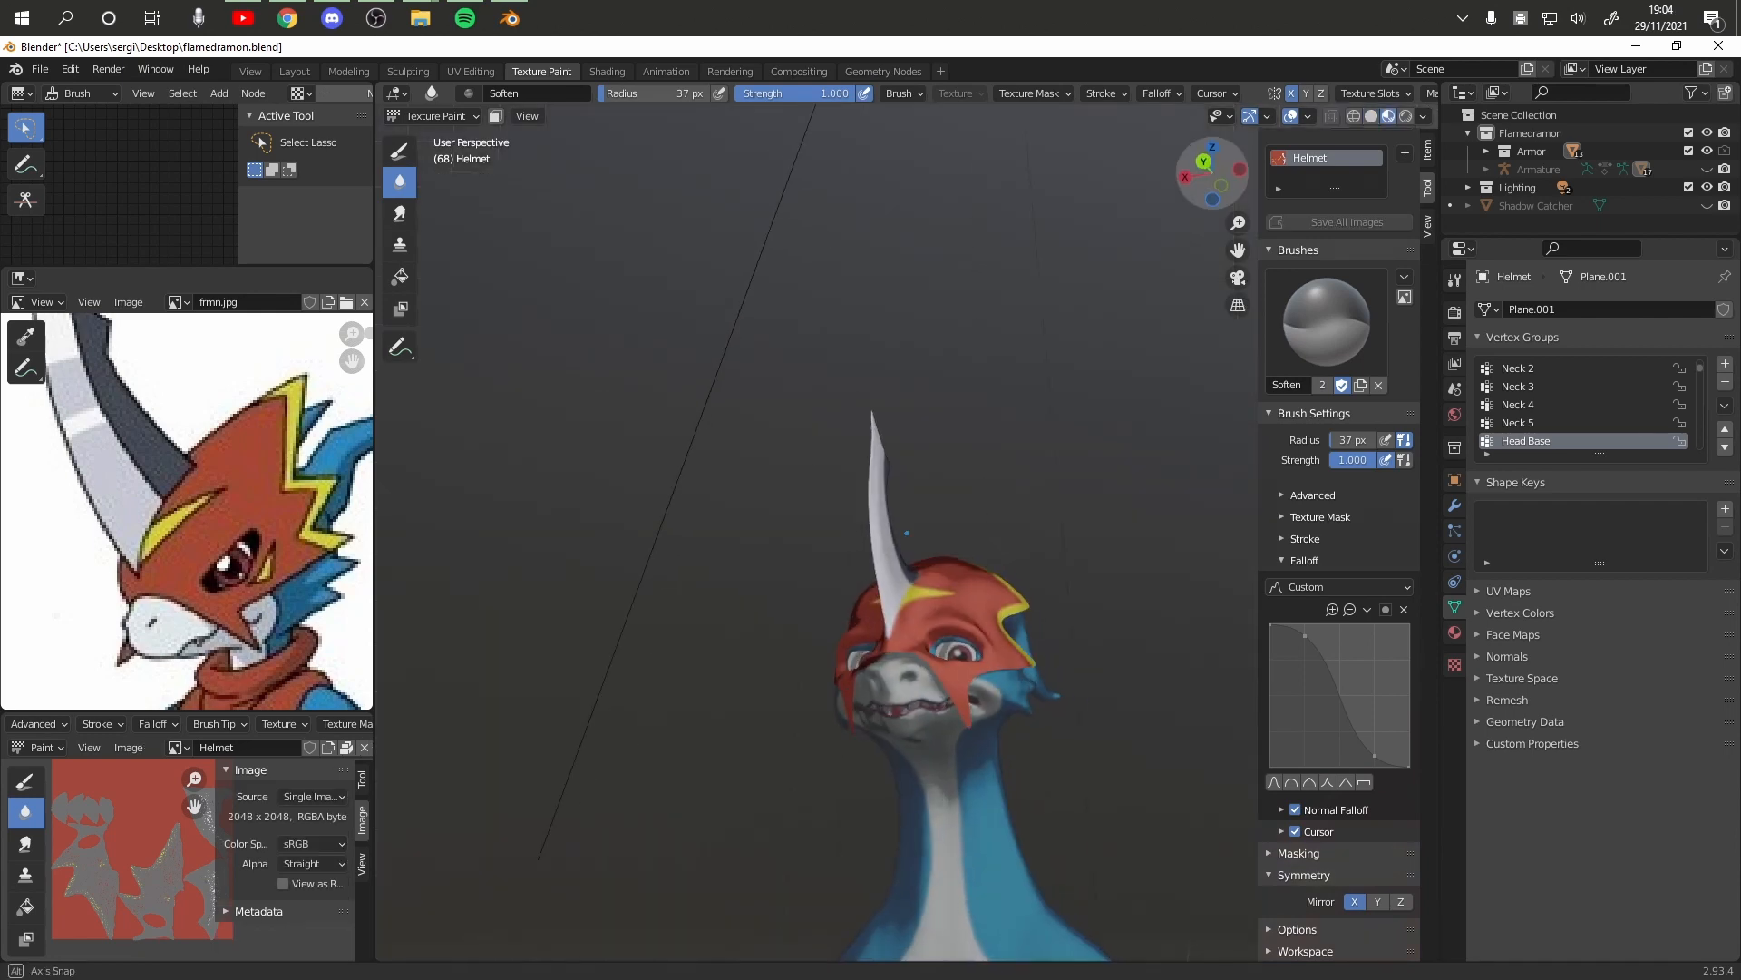
middle_click_drag(907, 533, 948, 535)
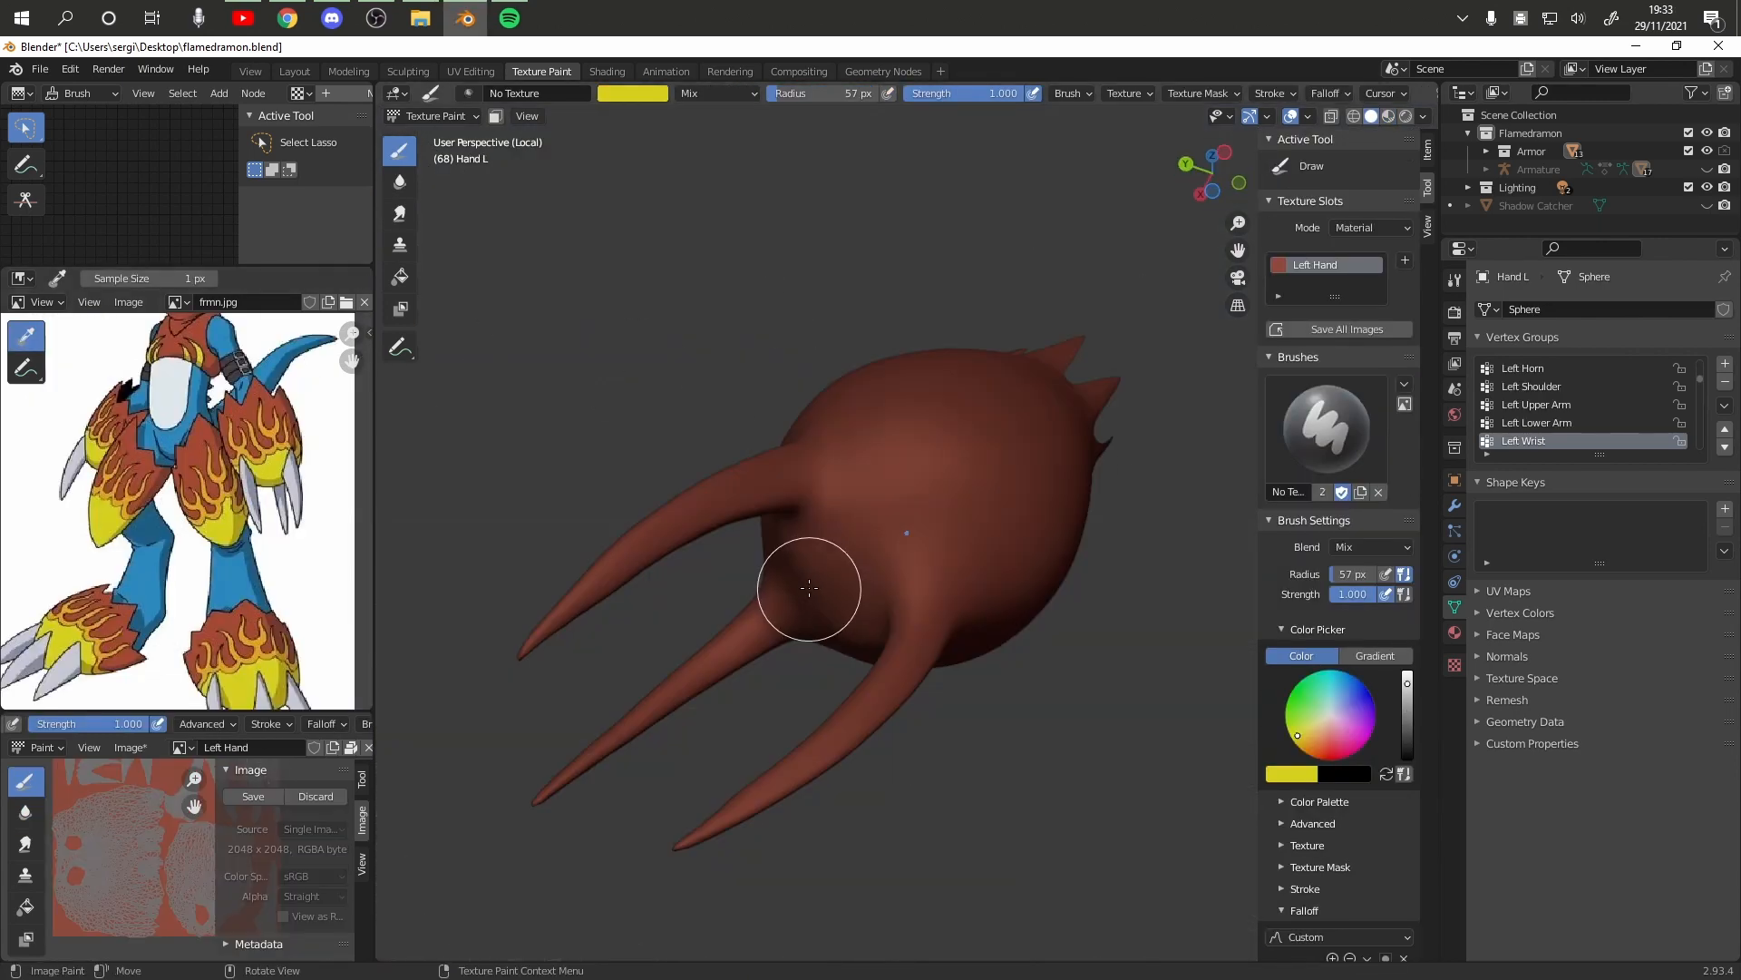
Paint the red left hand armor yellow around the claws and fill in orange flame shapes above with a 33 px brush
left_click(811, 583)
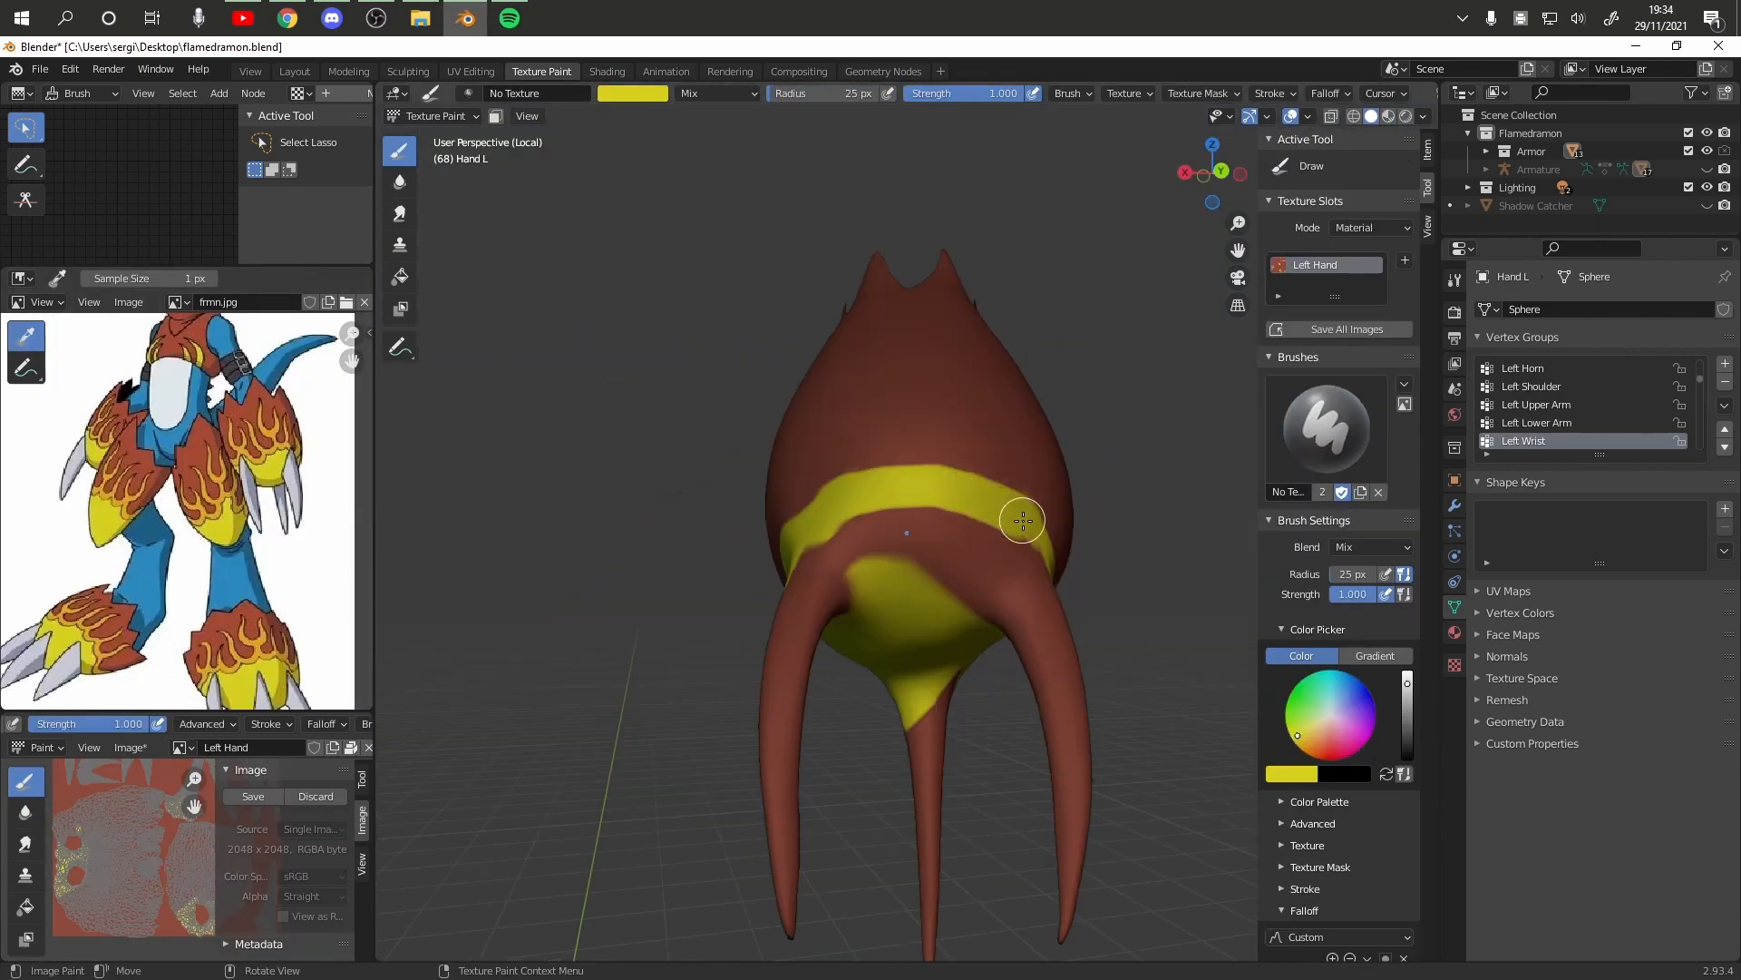
left_click_drag(1018, 517, 945, 544)
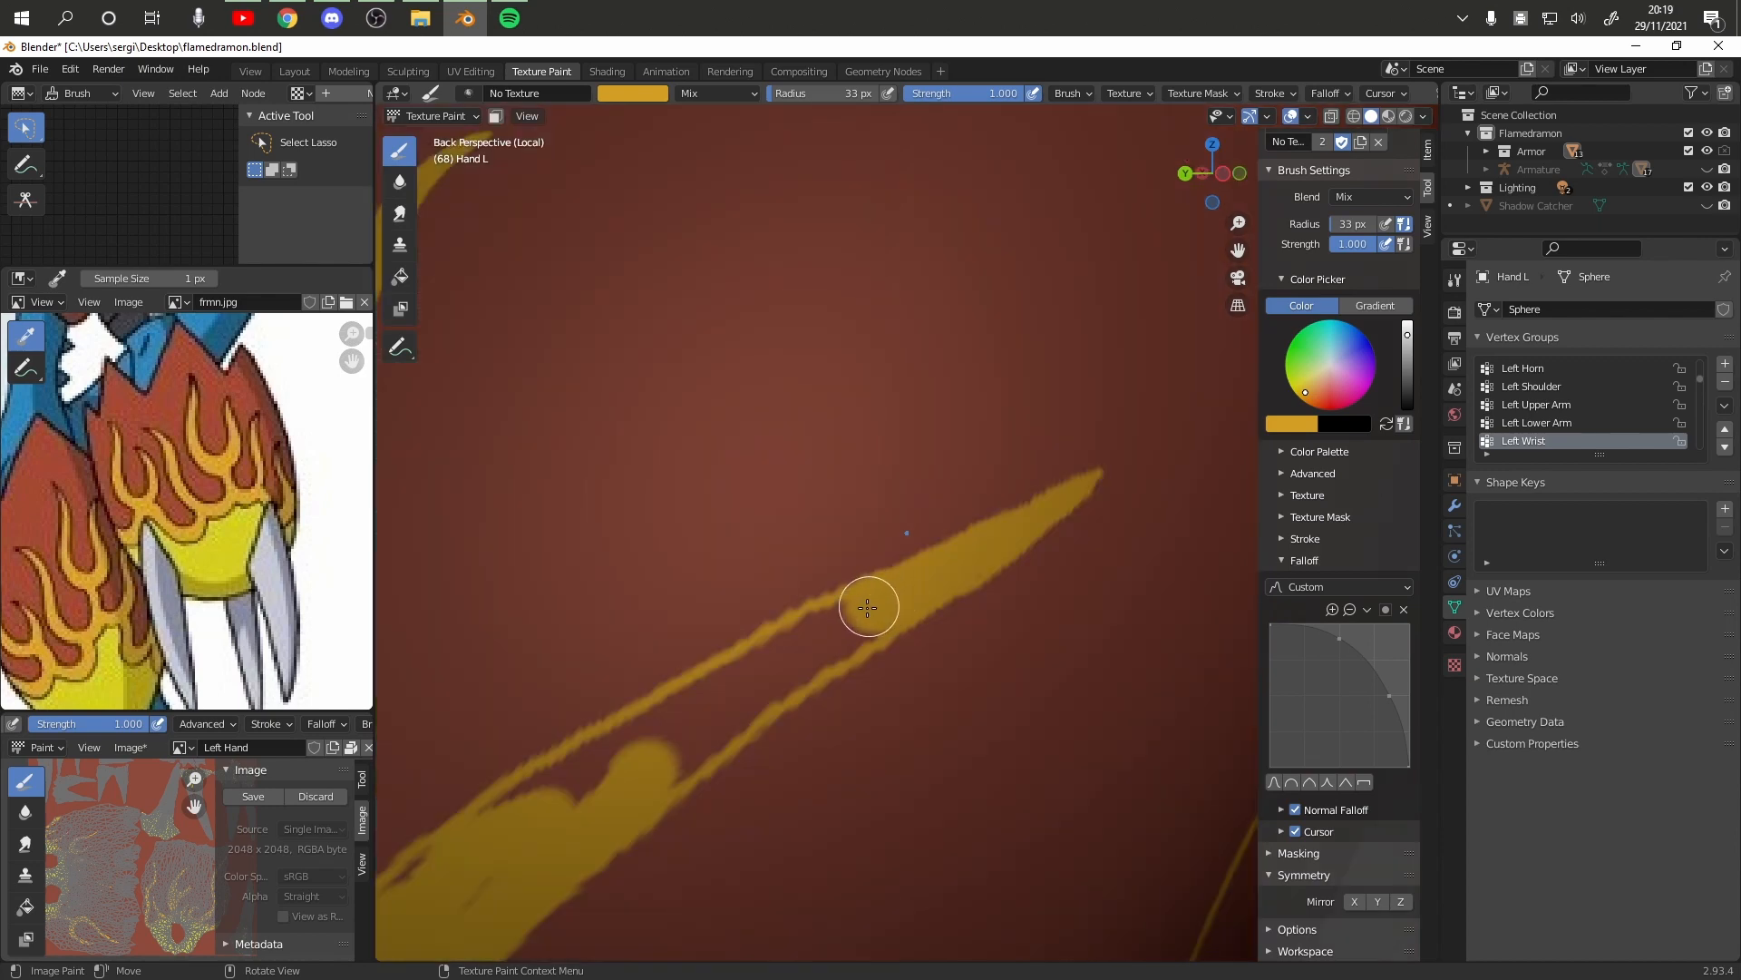
left_click_drag(862, 602, 723, 684)
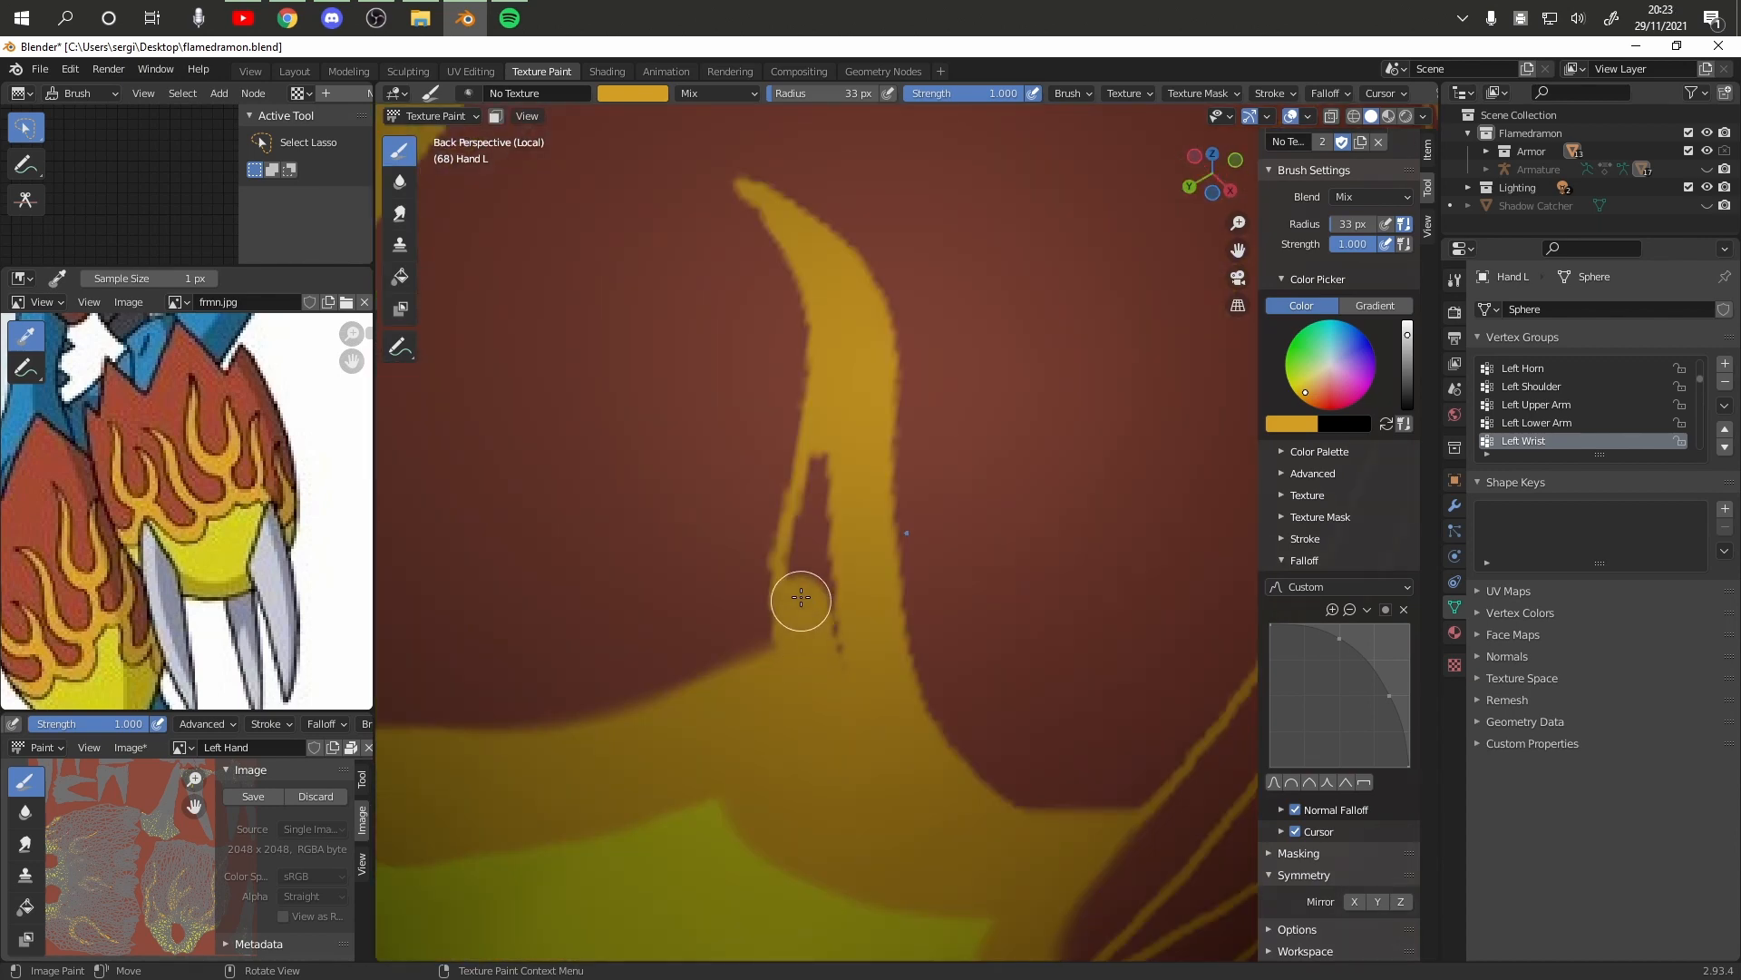
left_click_drag(801, 598, 828, 464)
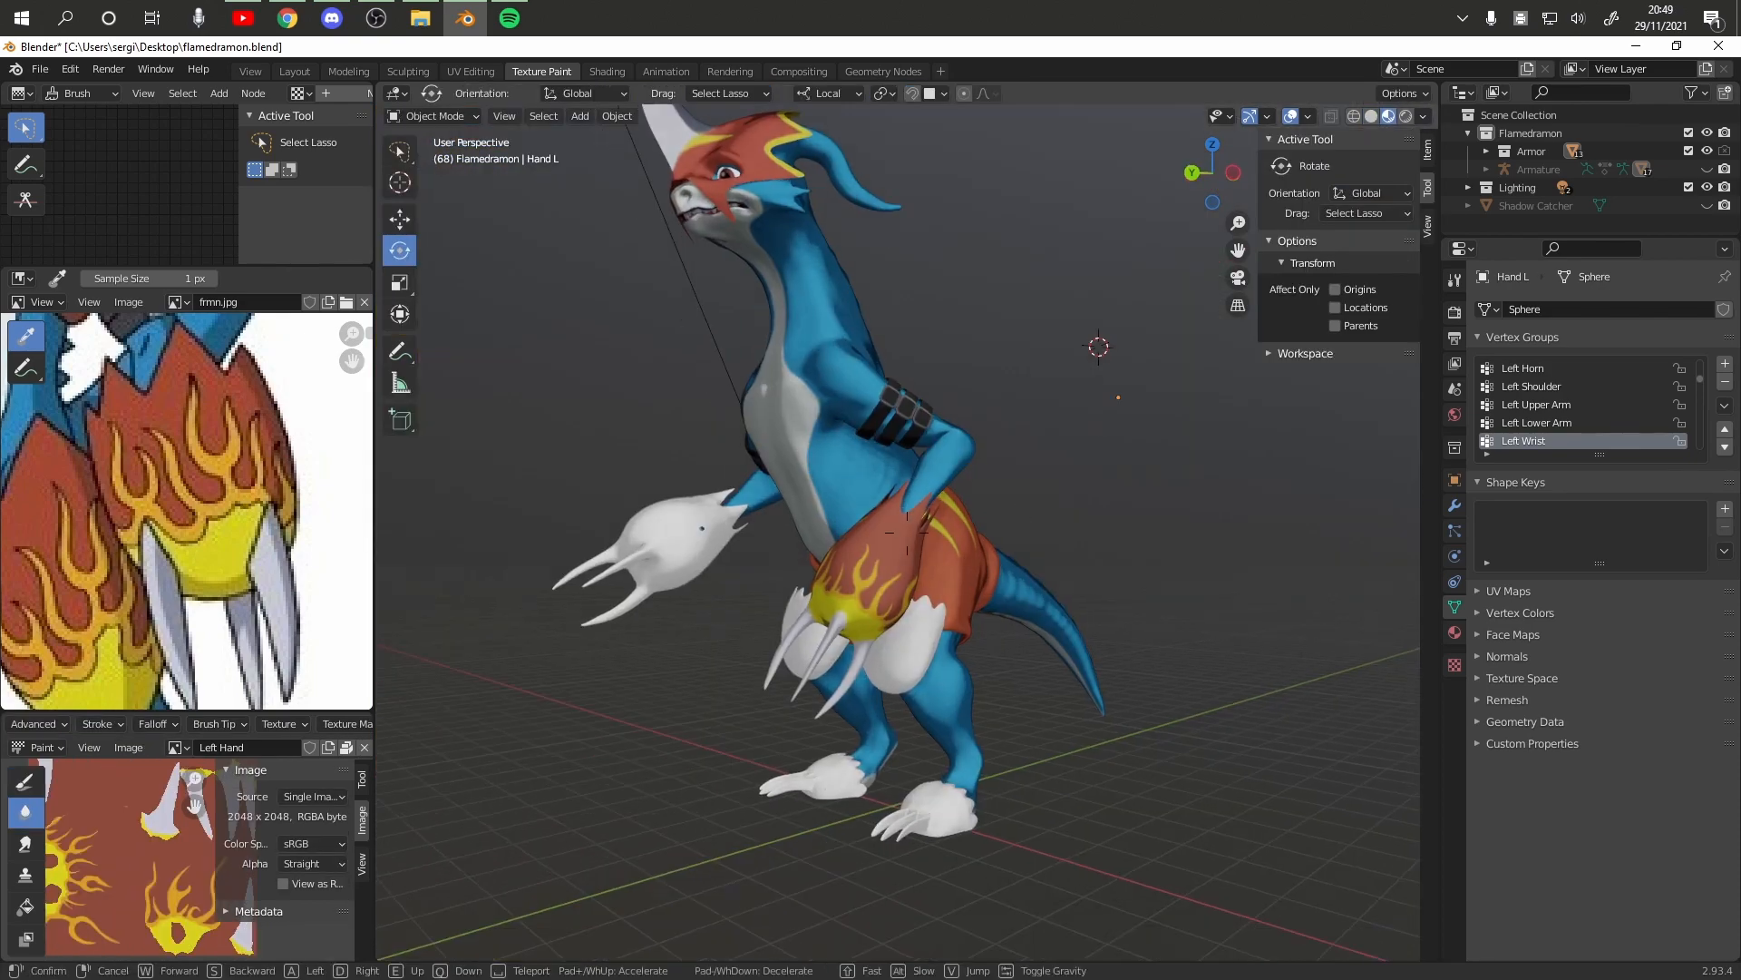
Soften the edges of the orange flames on the left knee armor with the Soften brush at 55 px and 35 px
key("w")
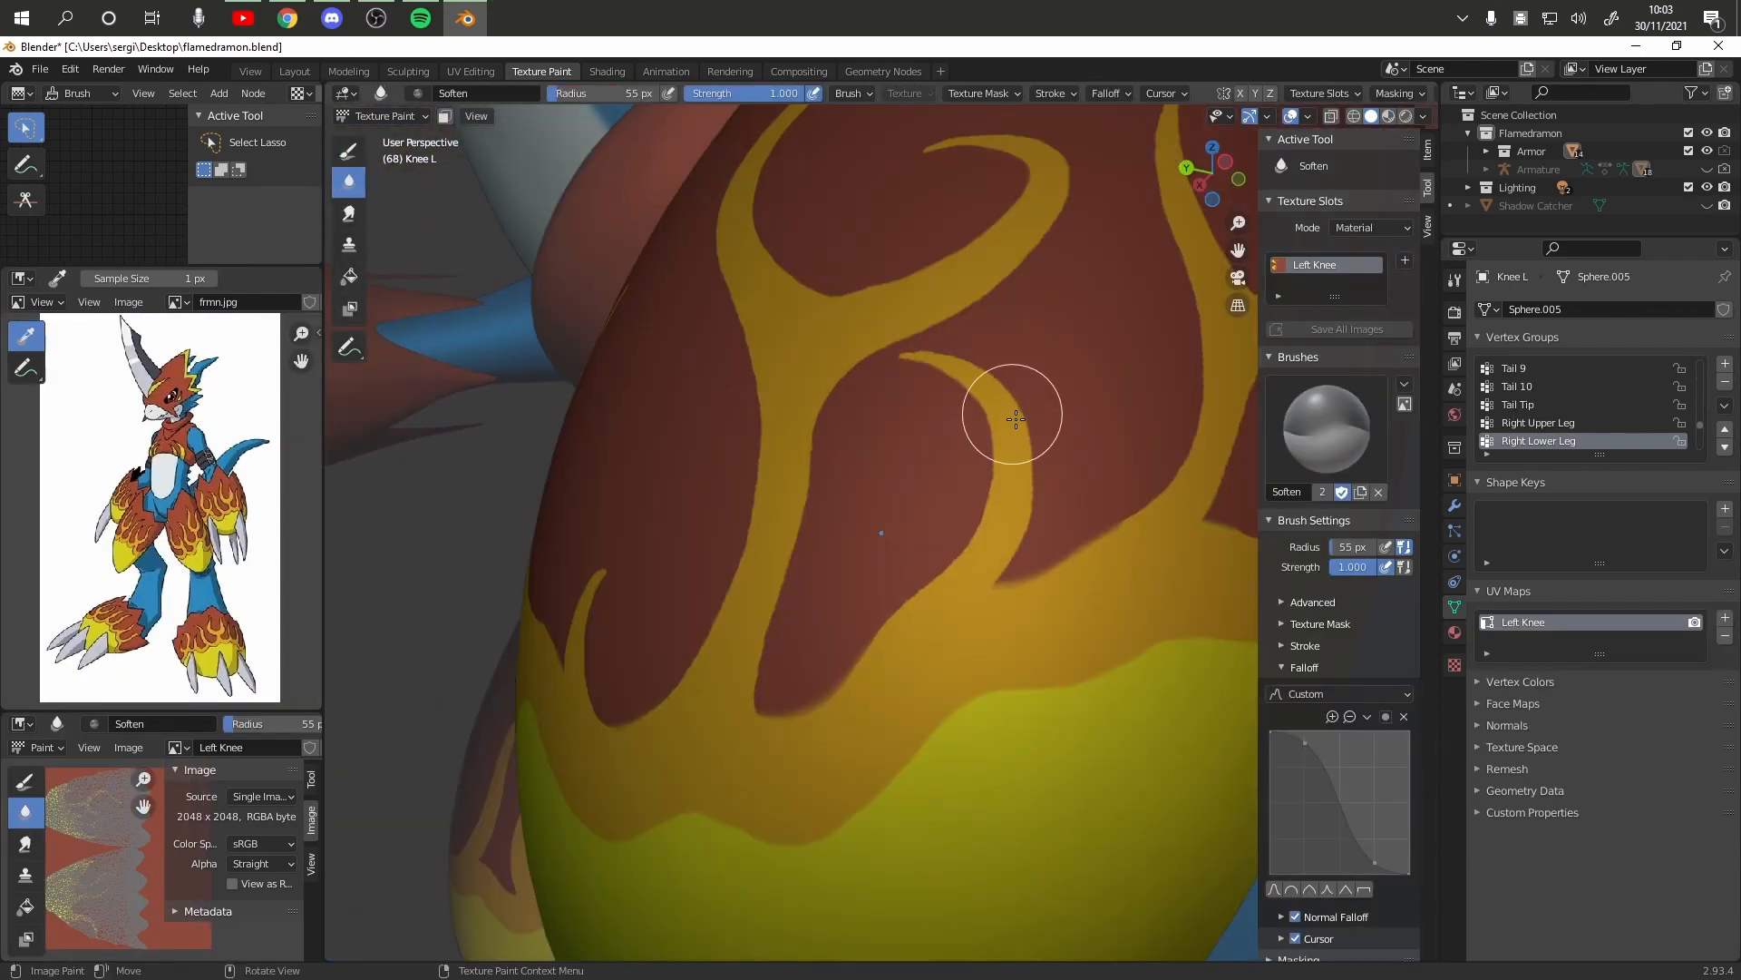
left_click_drag(1016, 419, 1009, 350)
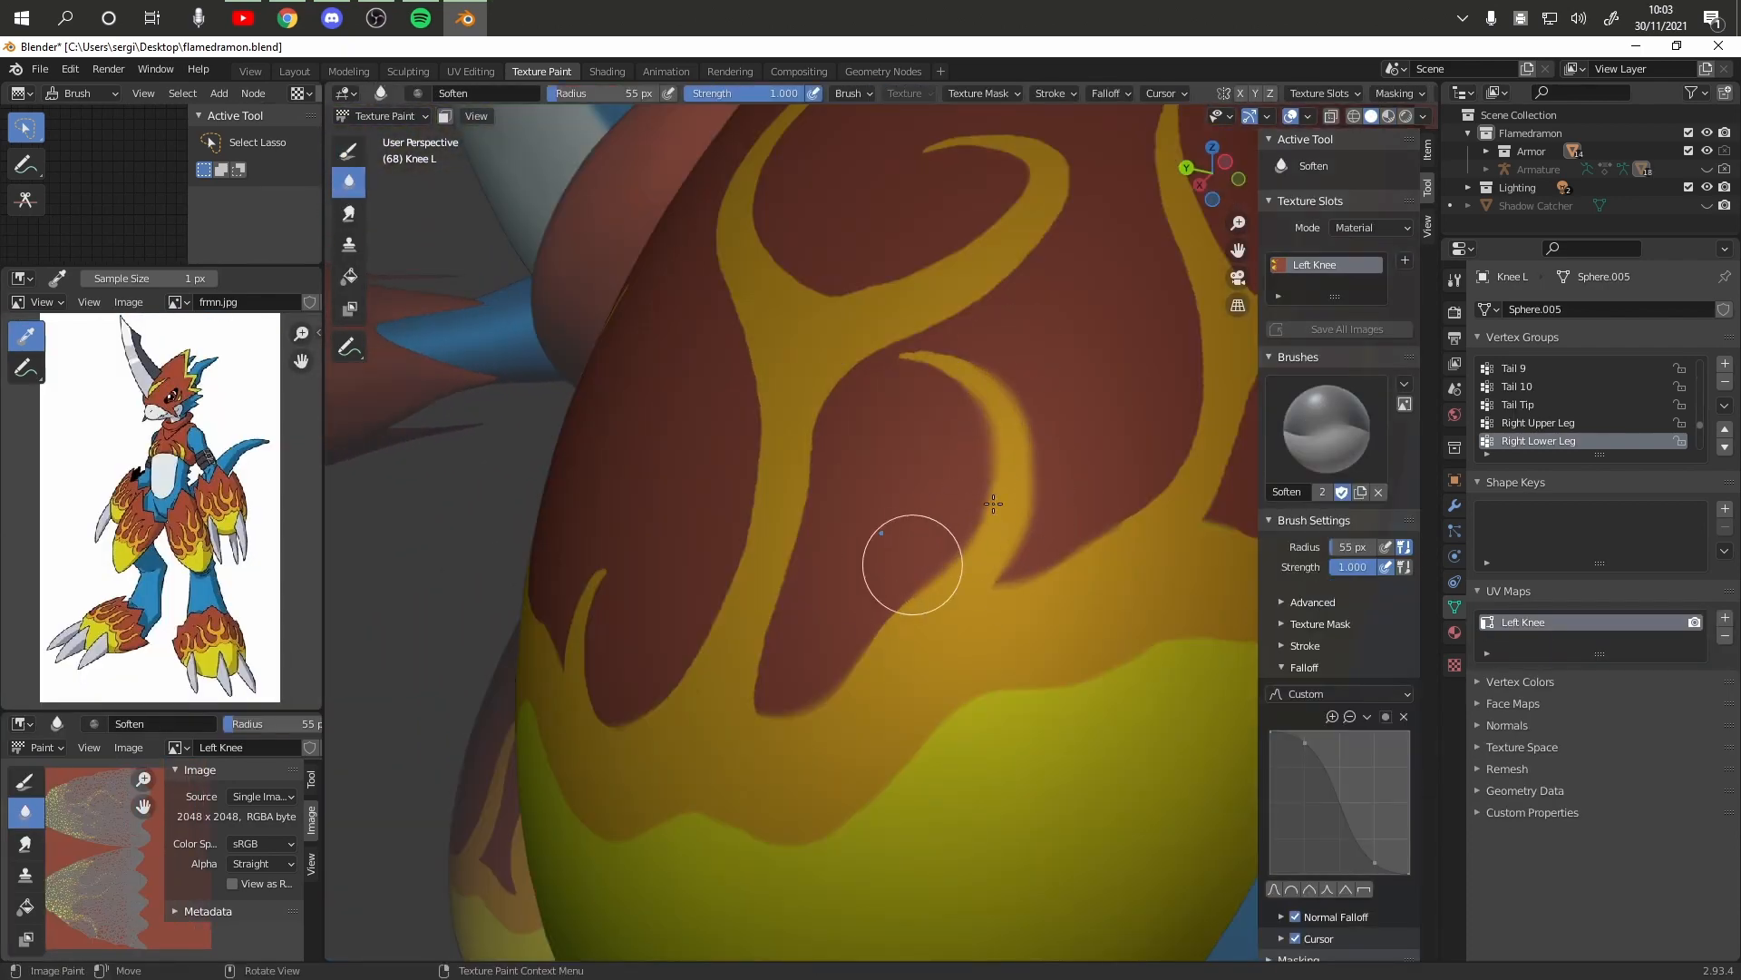
key("f")
left_click_drag(993, 503, 906, 349)
middle_click_drag(956, 367, 949, 193)
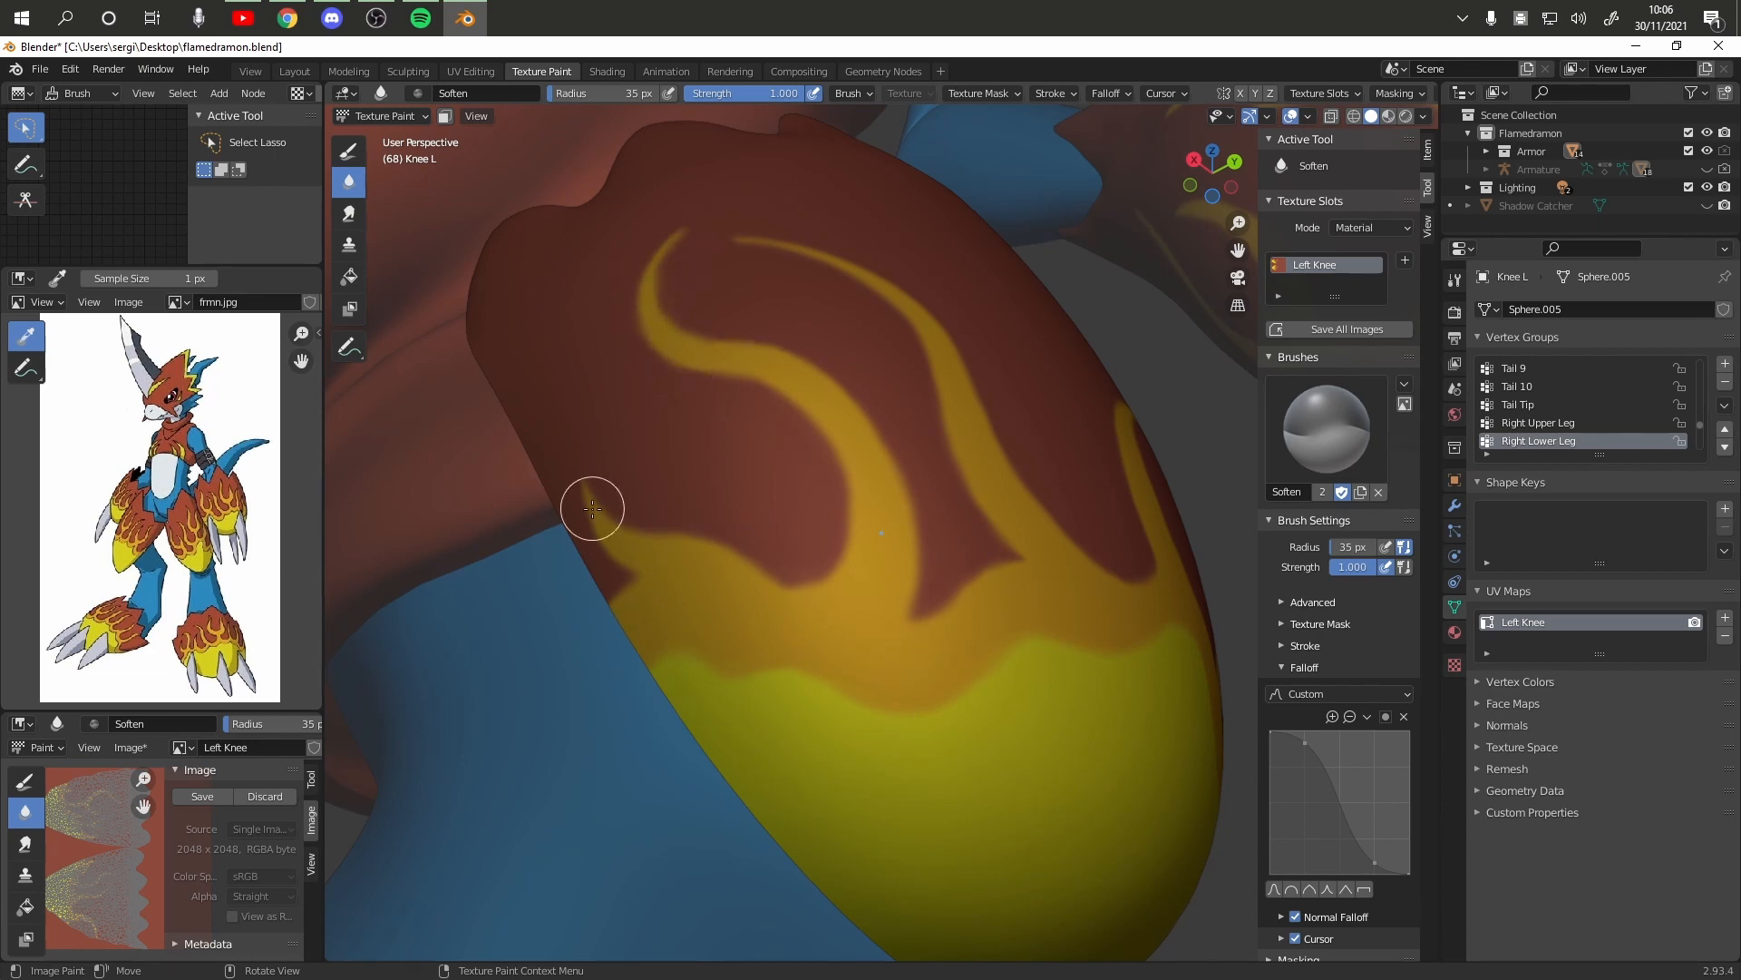
middle_click_drag(934, 717, 909, 508)
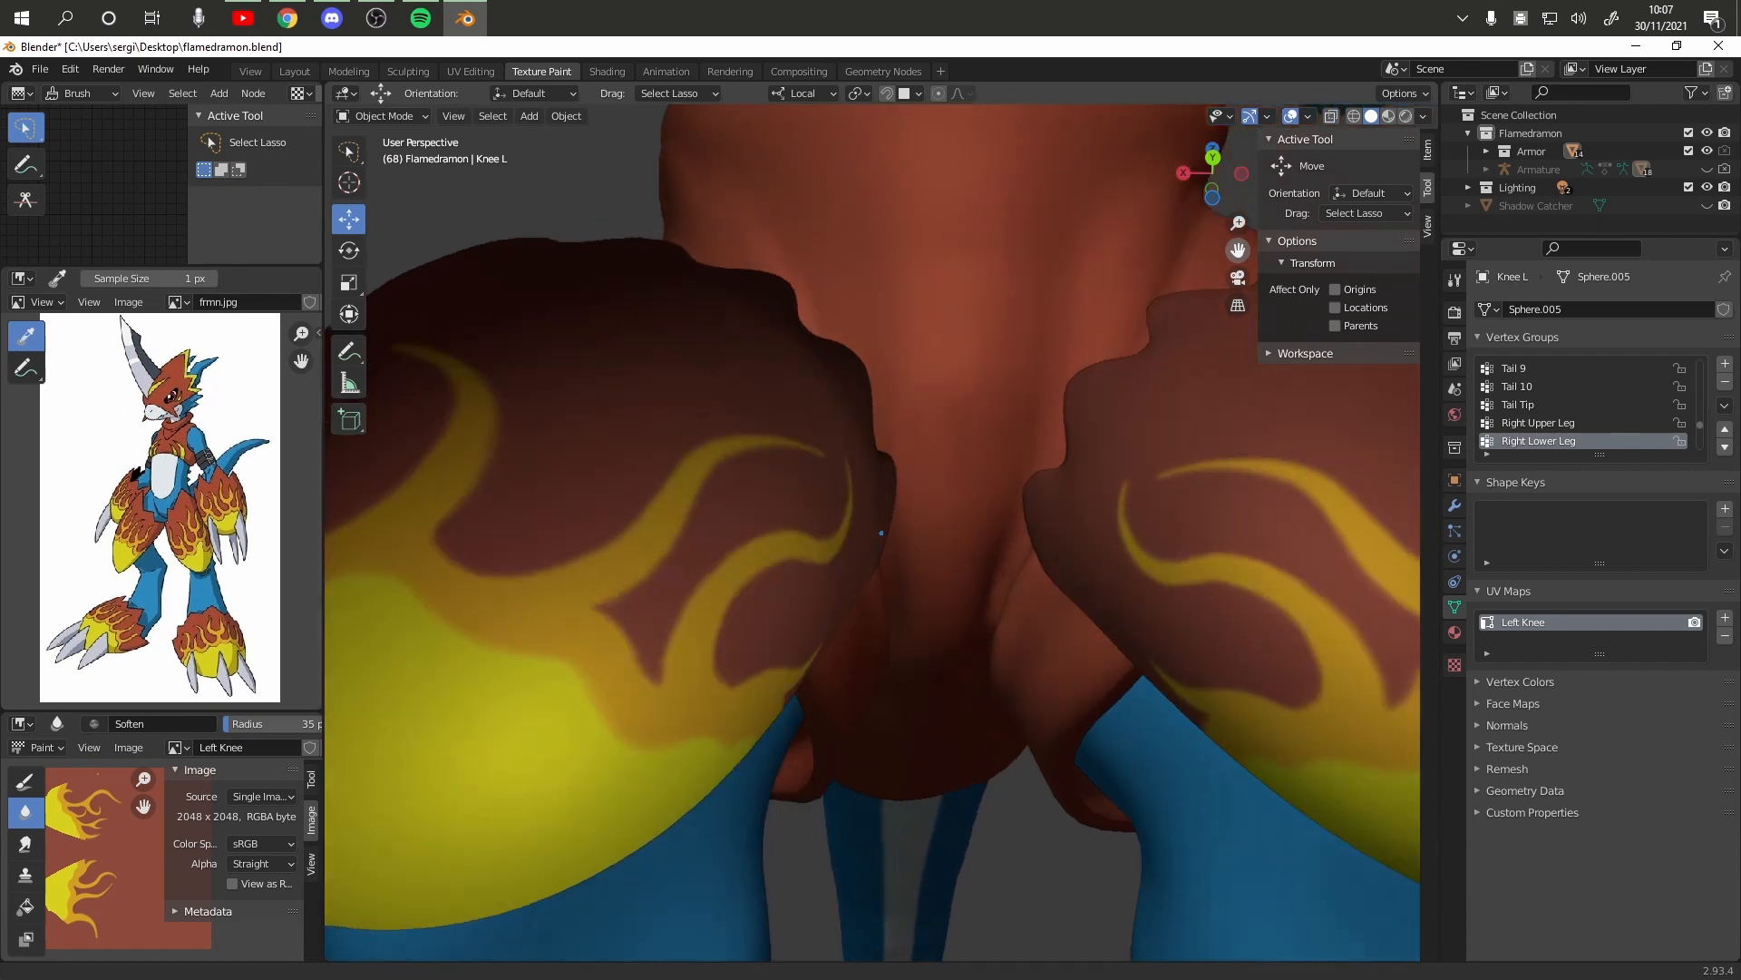
Examine the fully painted armored character from the side and the front
mouse_move(1025, 317)
middle_mouse_down()
mouse_move(1195, 240)
mouse_move(1150, 167)
mouse_move(1299, 149)
middle_mouse_up()
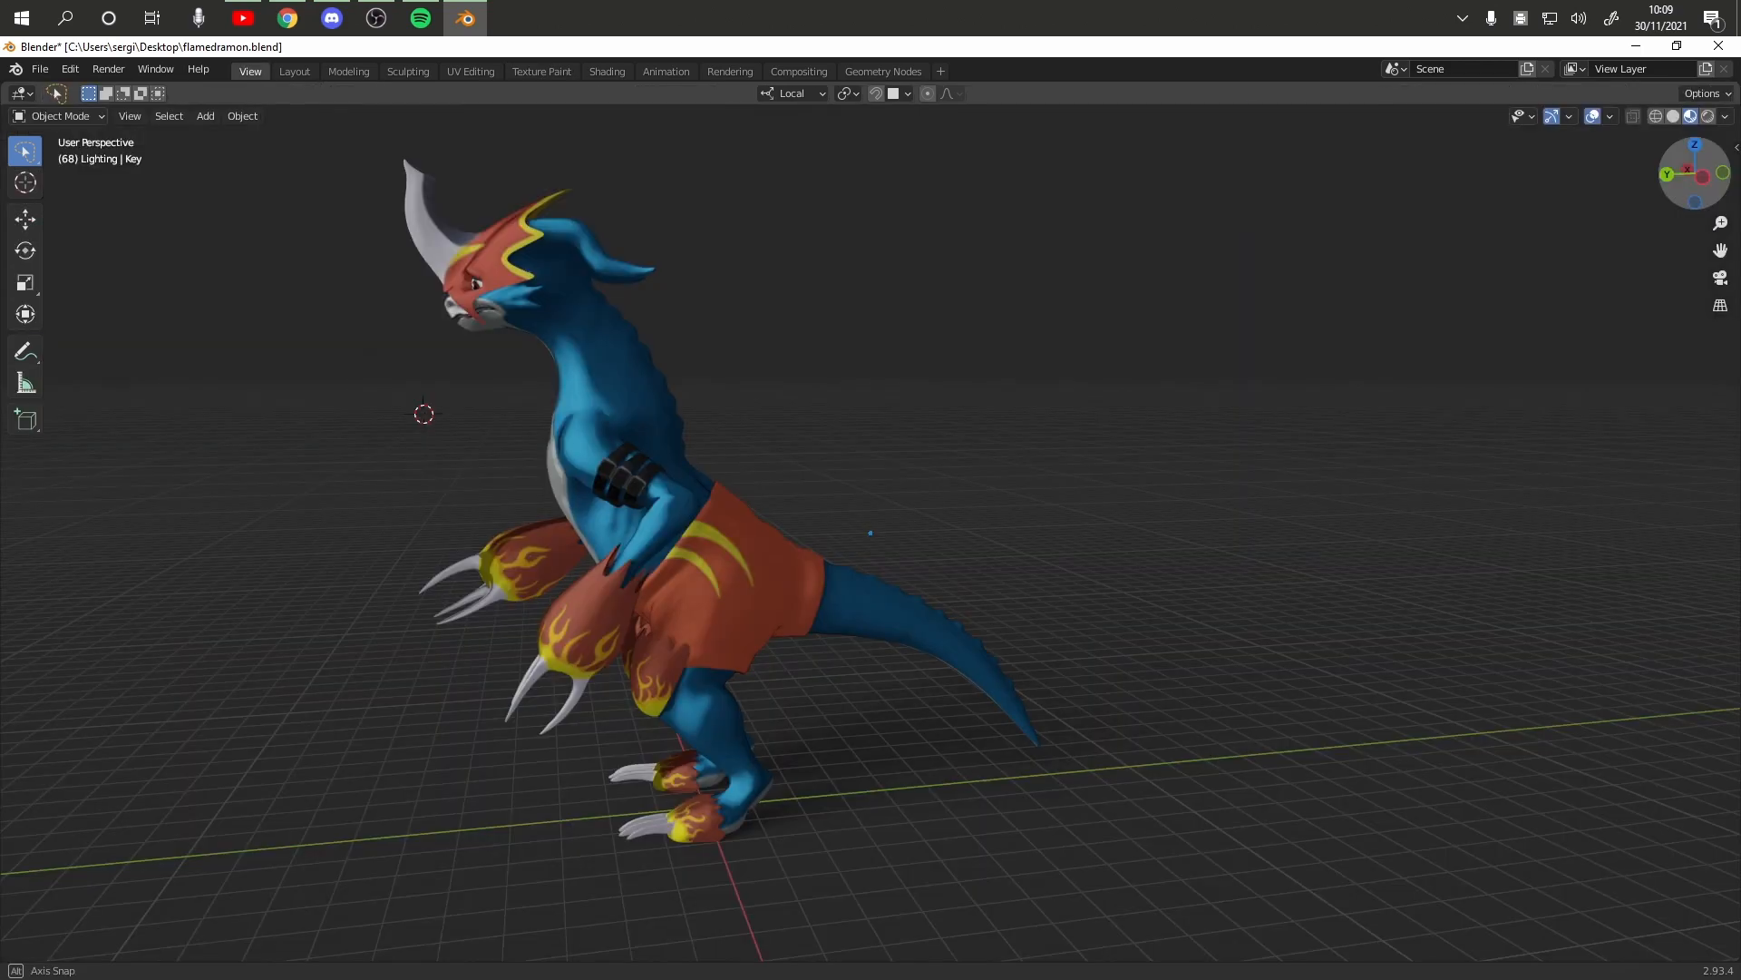
middle_click_drag(870, 490, 789, 489)
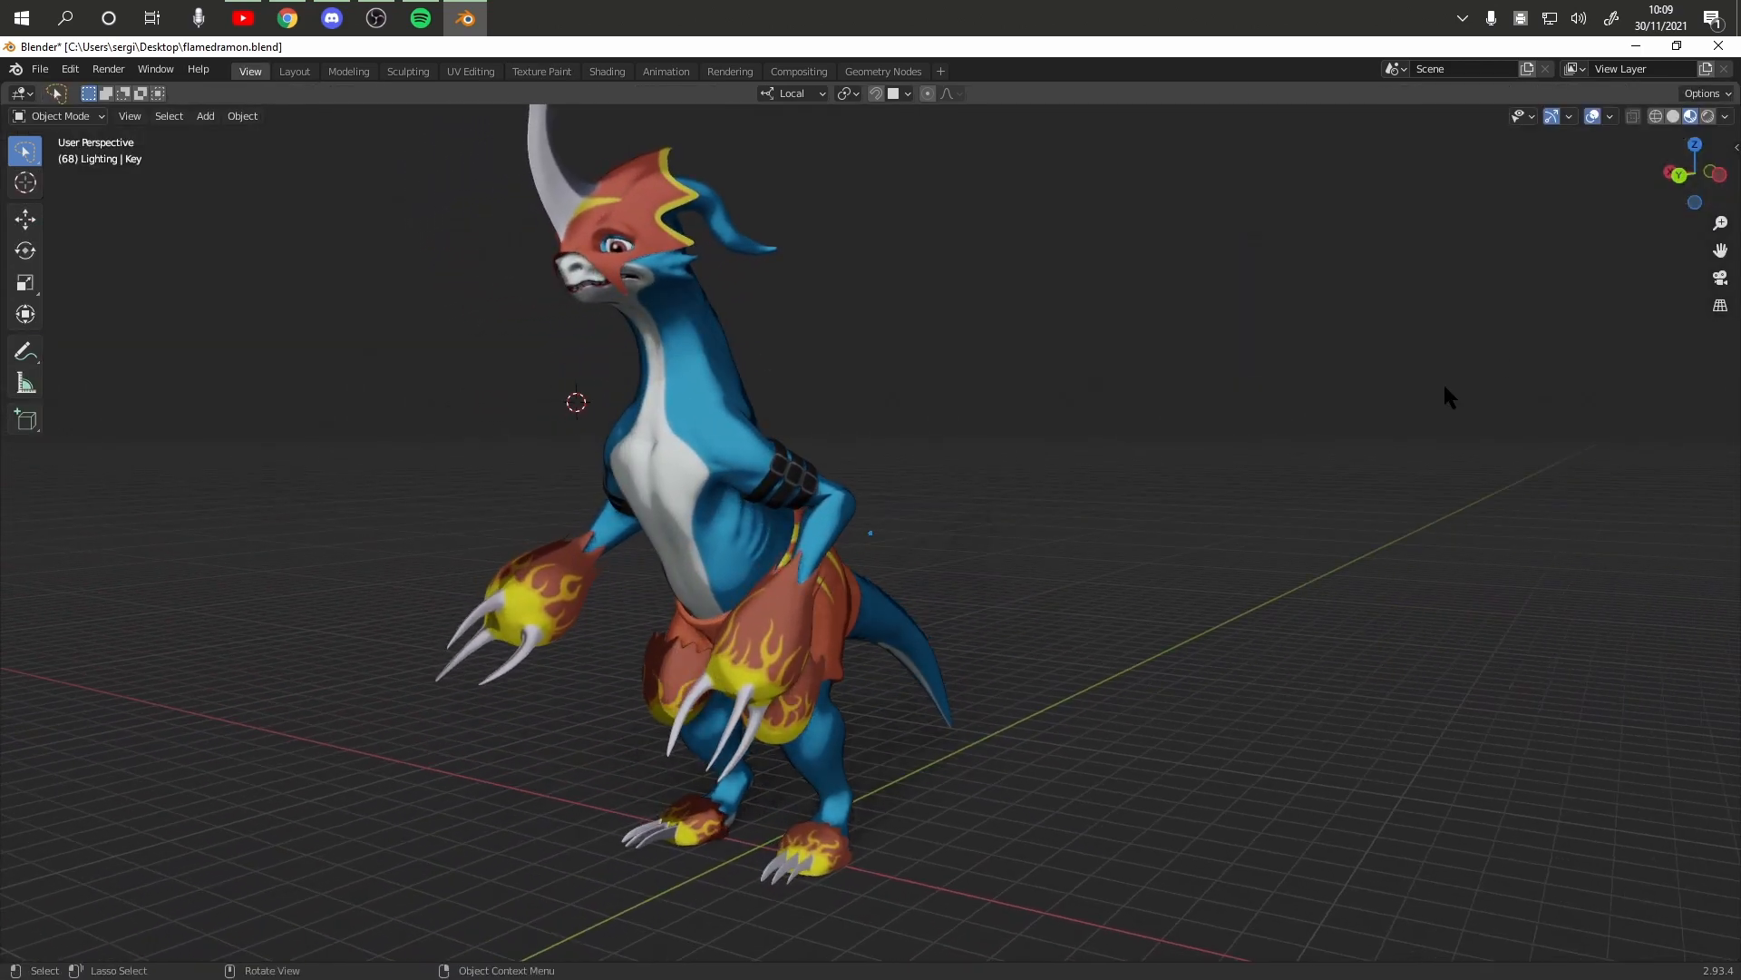
scroll(1445, 393, "down", 1)
middle_click_drag(1446, 393, 1459, 367)
middle_click_drag(871, 490, 816, 490)
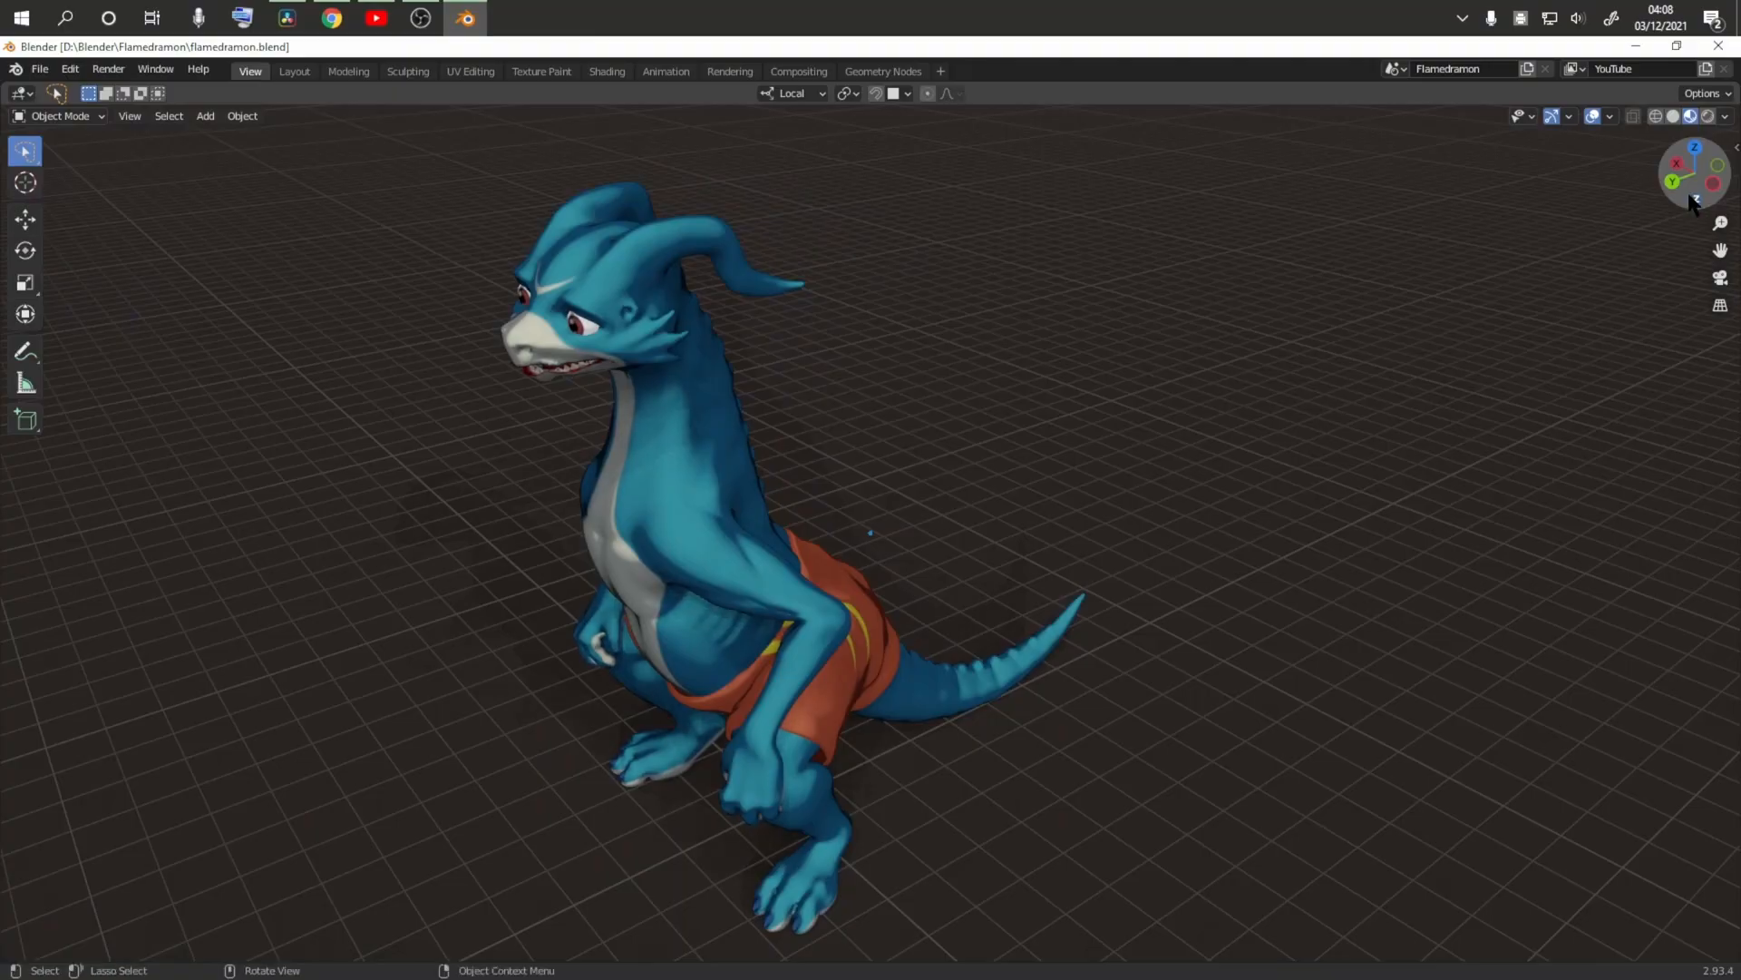
Inspect the unarmored character's head, torso, shorts, feet and tail from several angles and distances
mouse_move(1689, 195)
left_mouse_down()
mouse_move(1663, 192)
mouse_move(1696, 197)
mouse_move(1682, 198)
left_mouse_up()
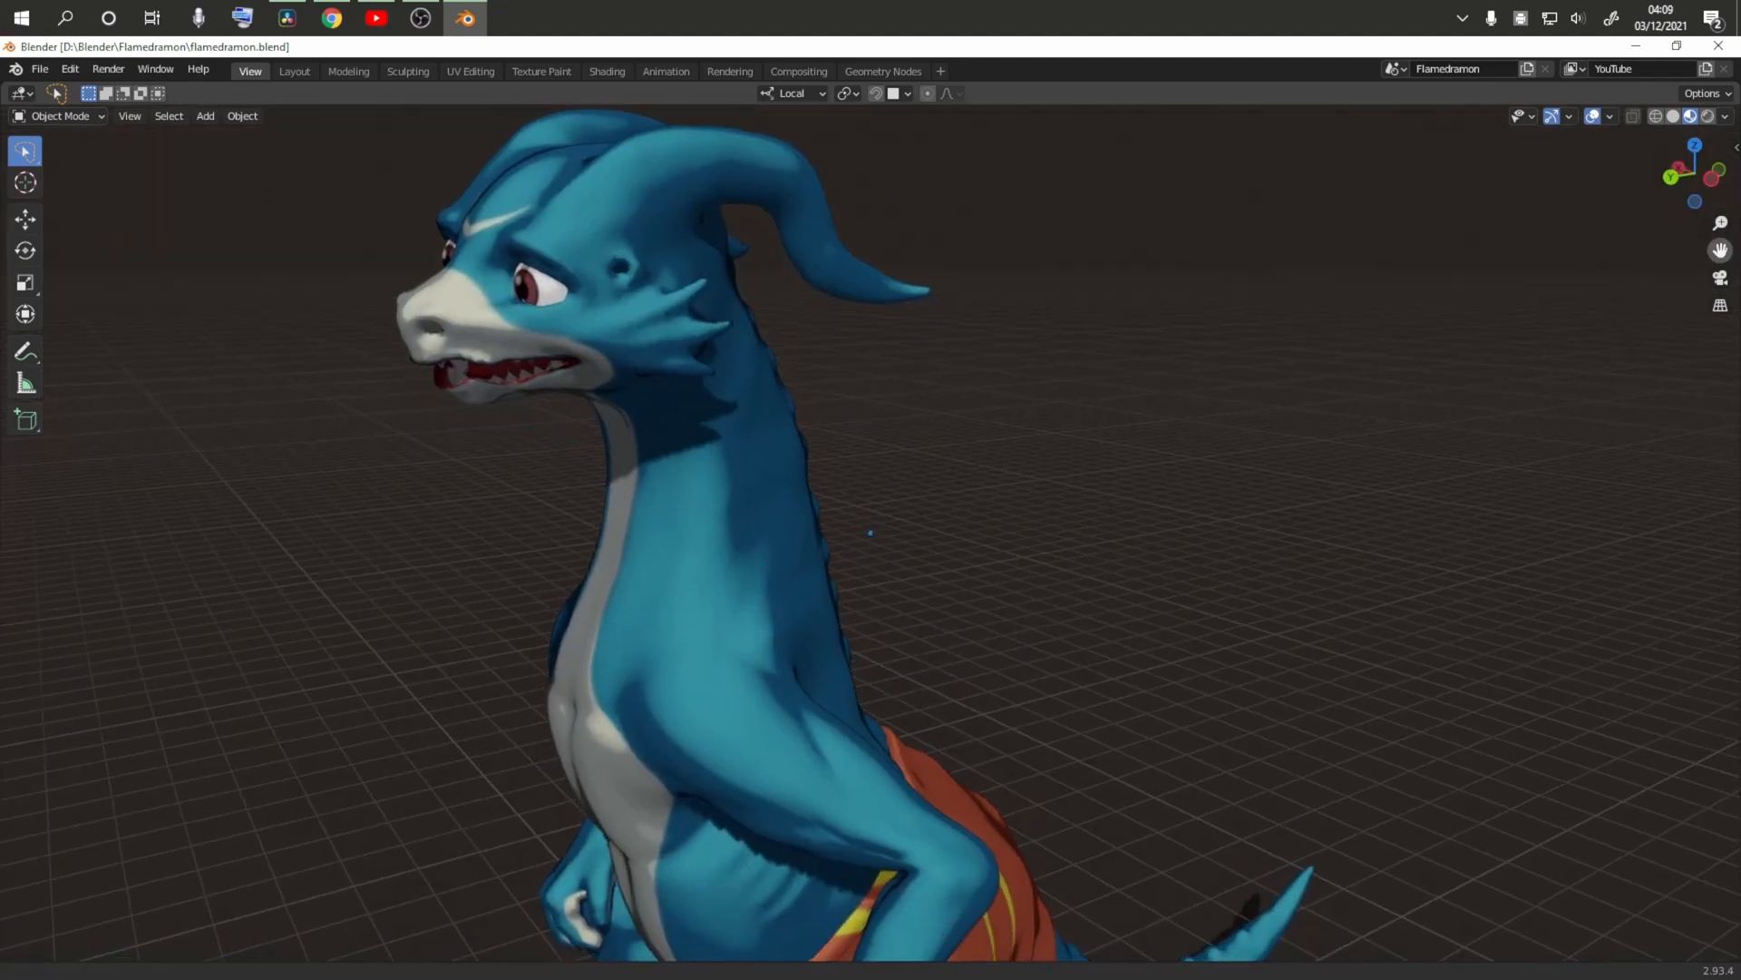
mouse_move(1721, 250)
left_mouse_down()
mouse_move(1658, 13)
mouse_move(1717, 229)
left_mouse_up()
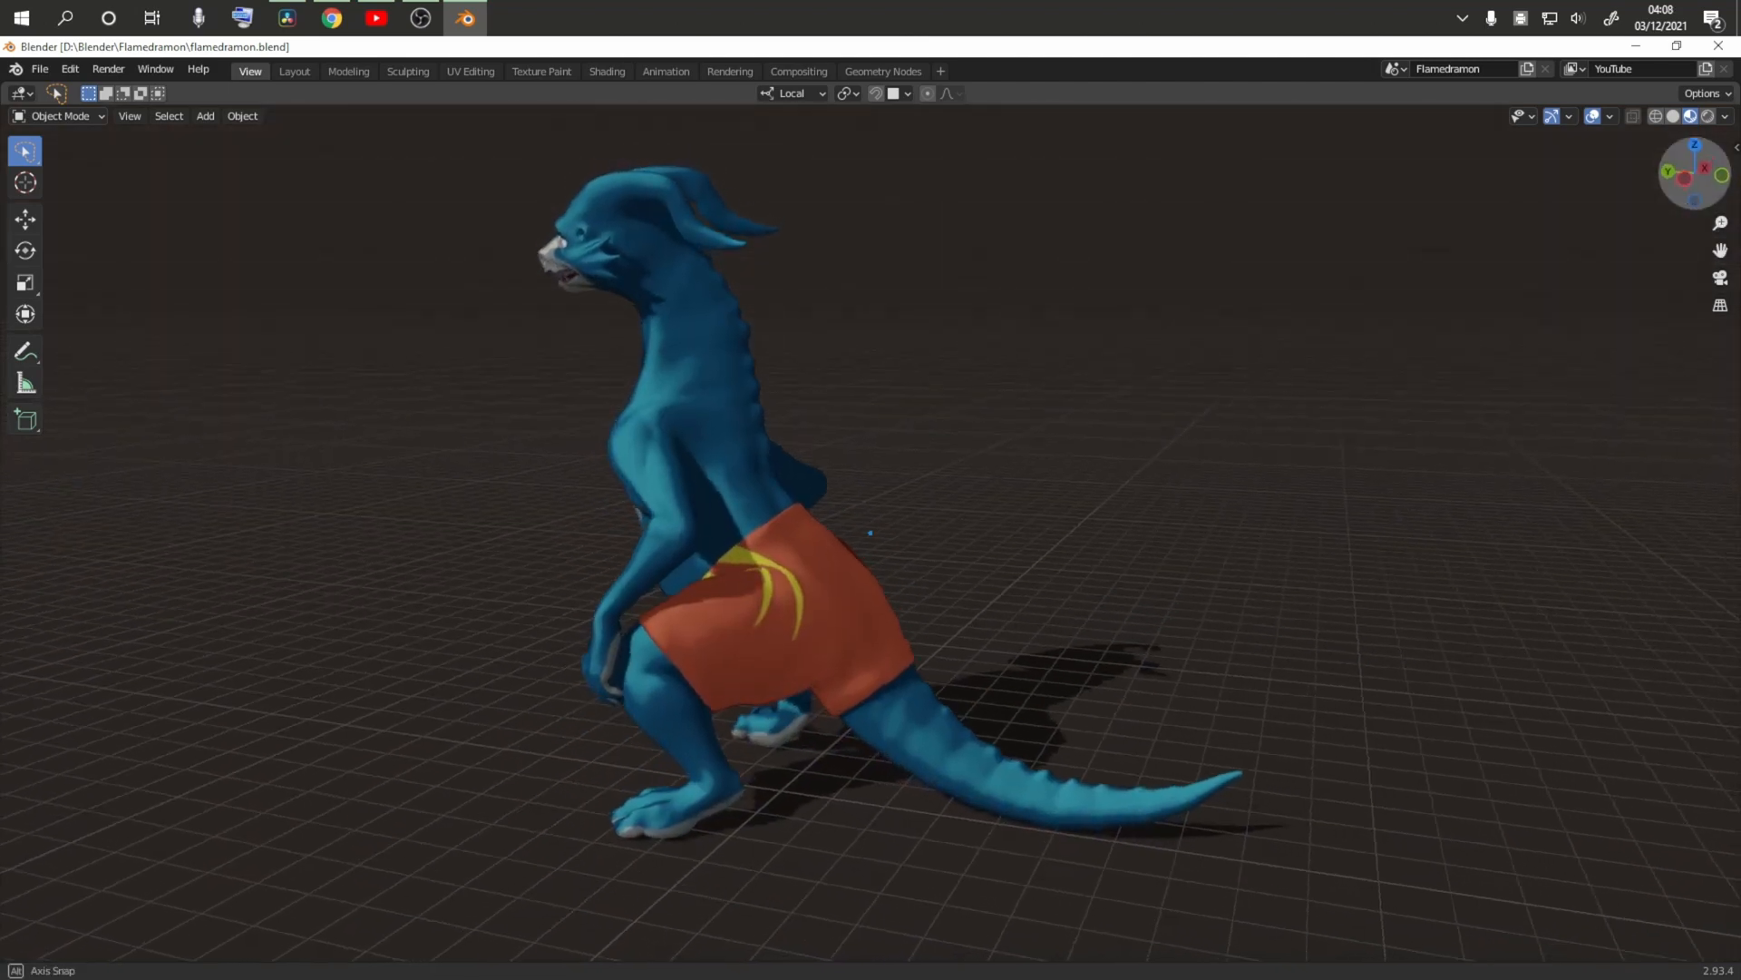
left_click_drag(1694, 173, 1705, 201)
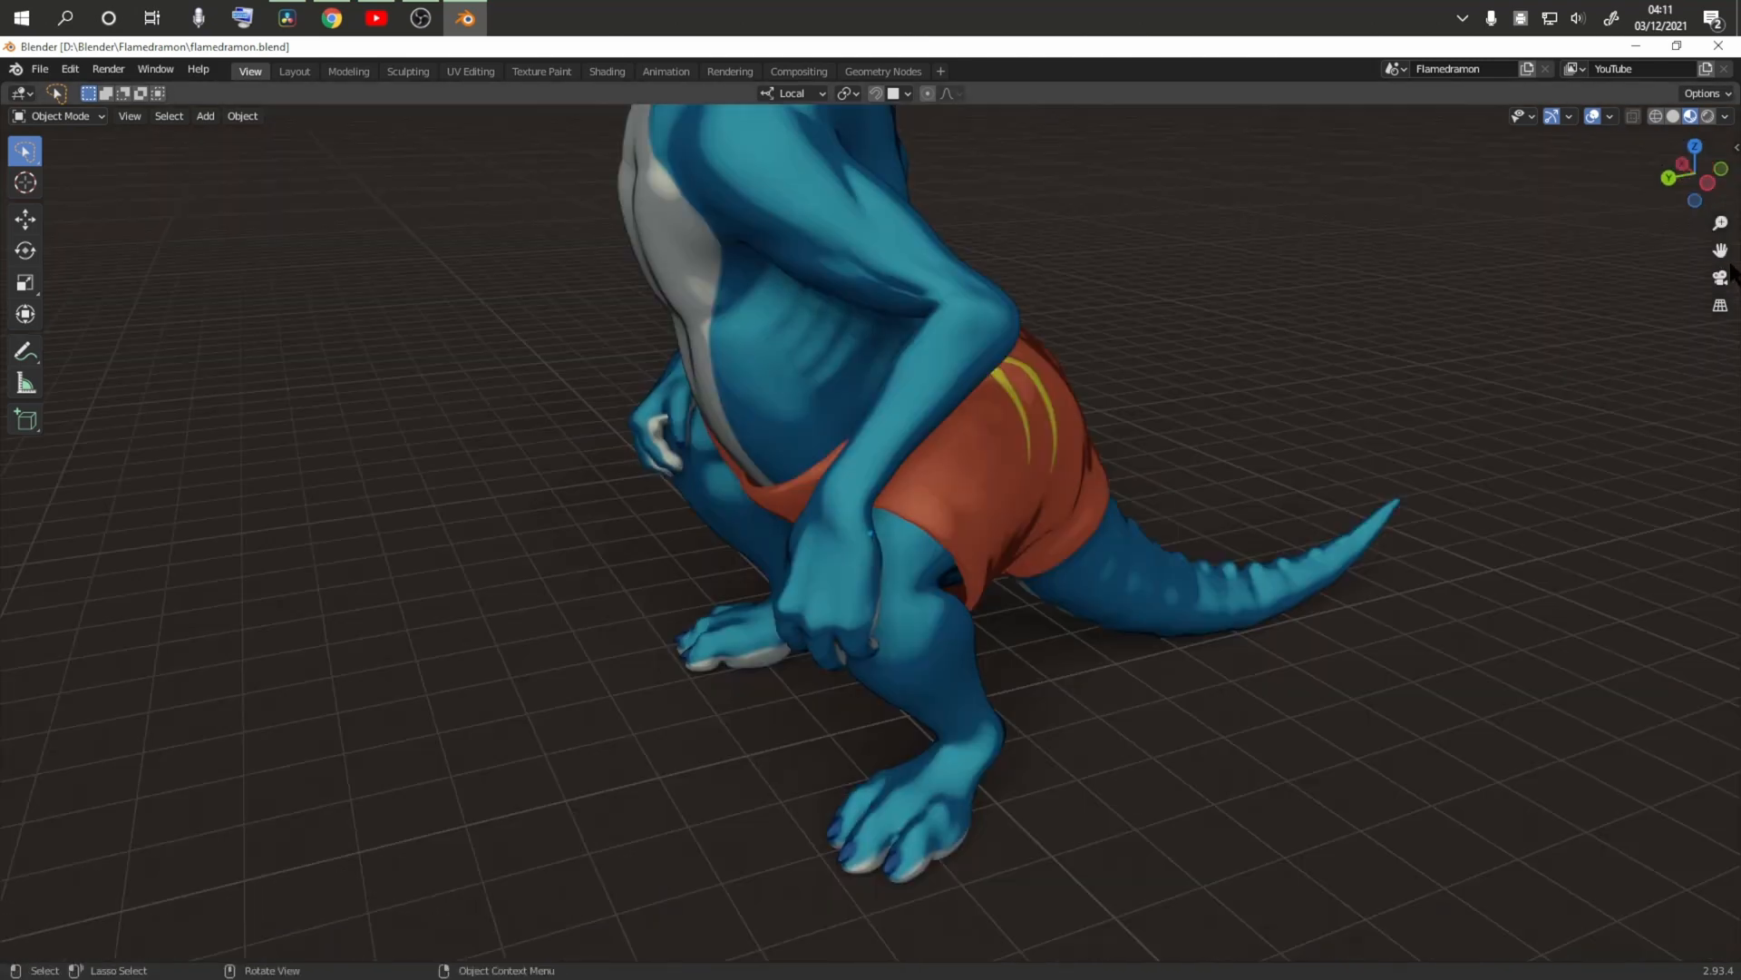
left_click_drag(1721, 250, 1739, 685)
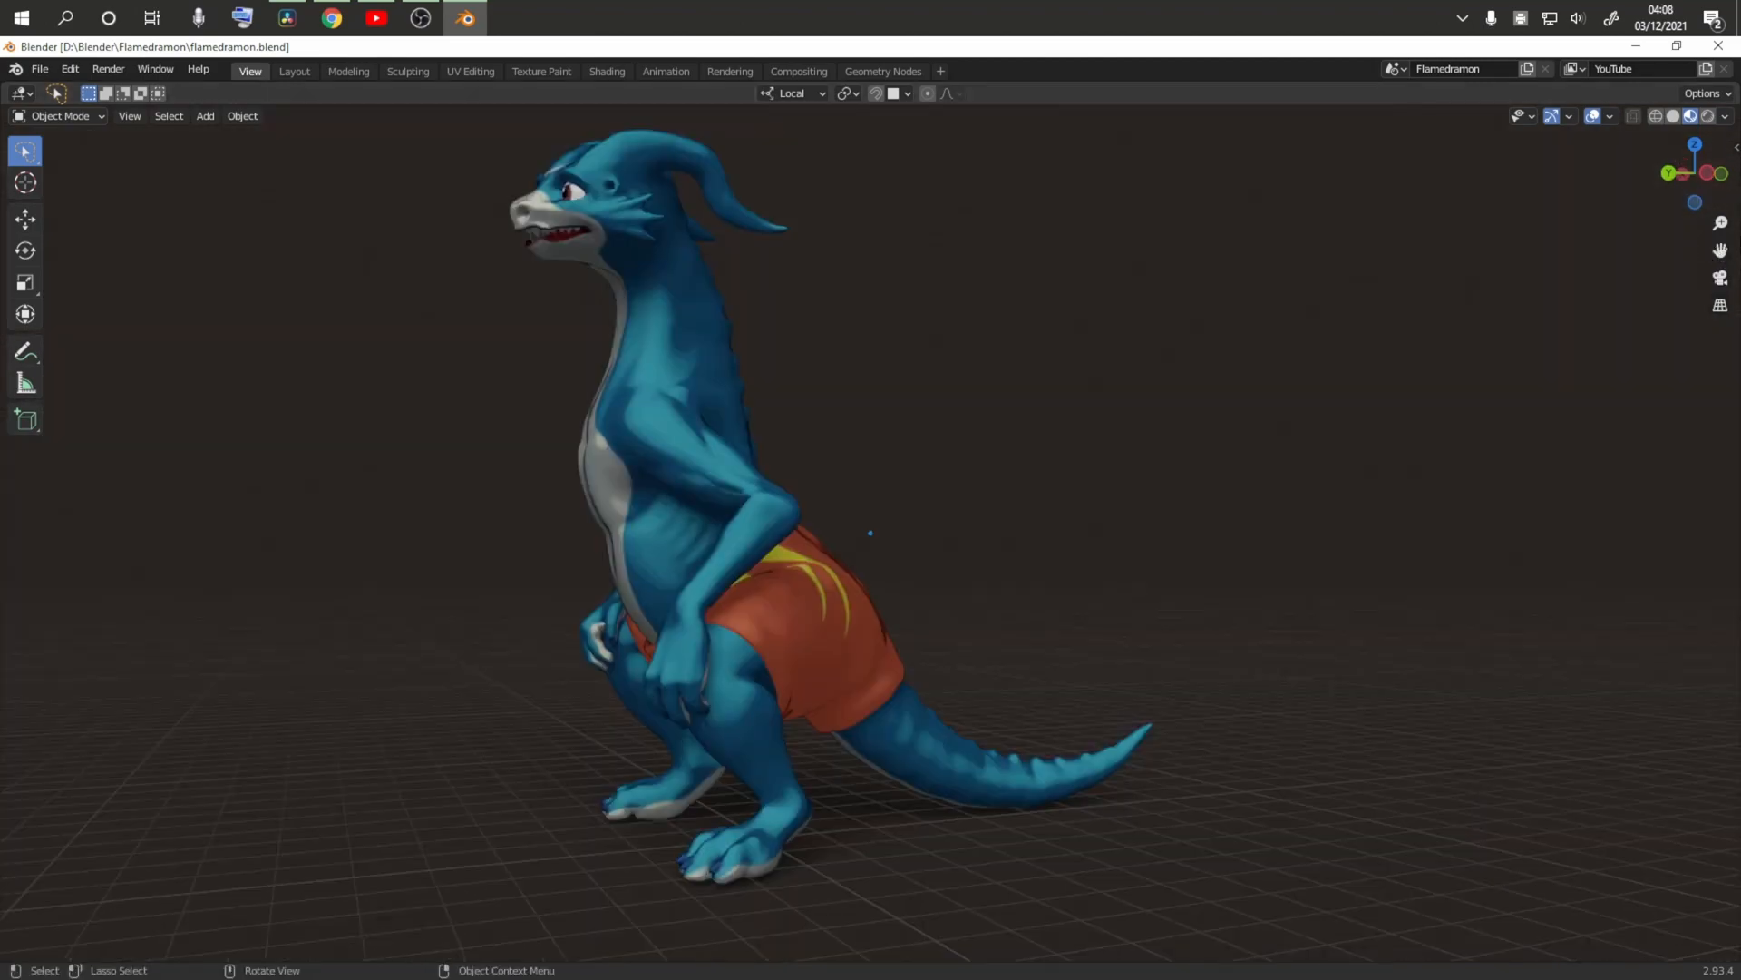
left_click_drag(1700, 198, 1649, 238)
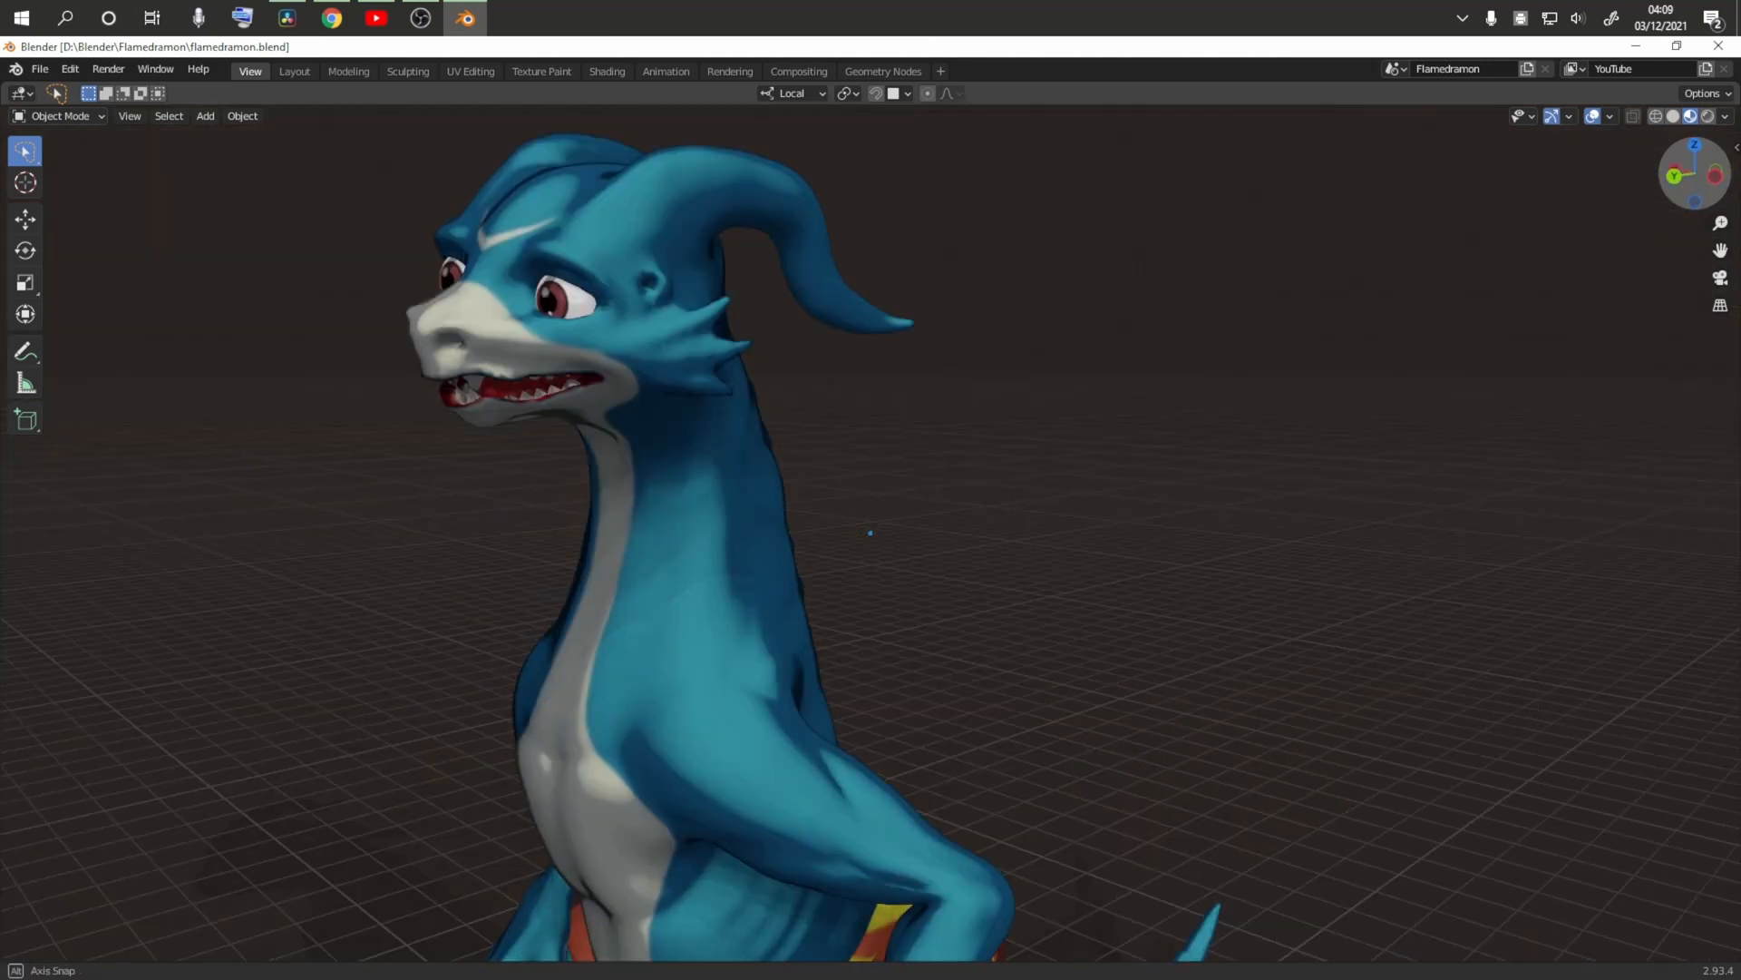
left_click_drag(1694, 195, 1652, 196)
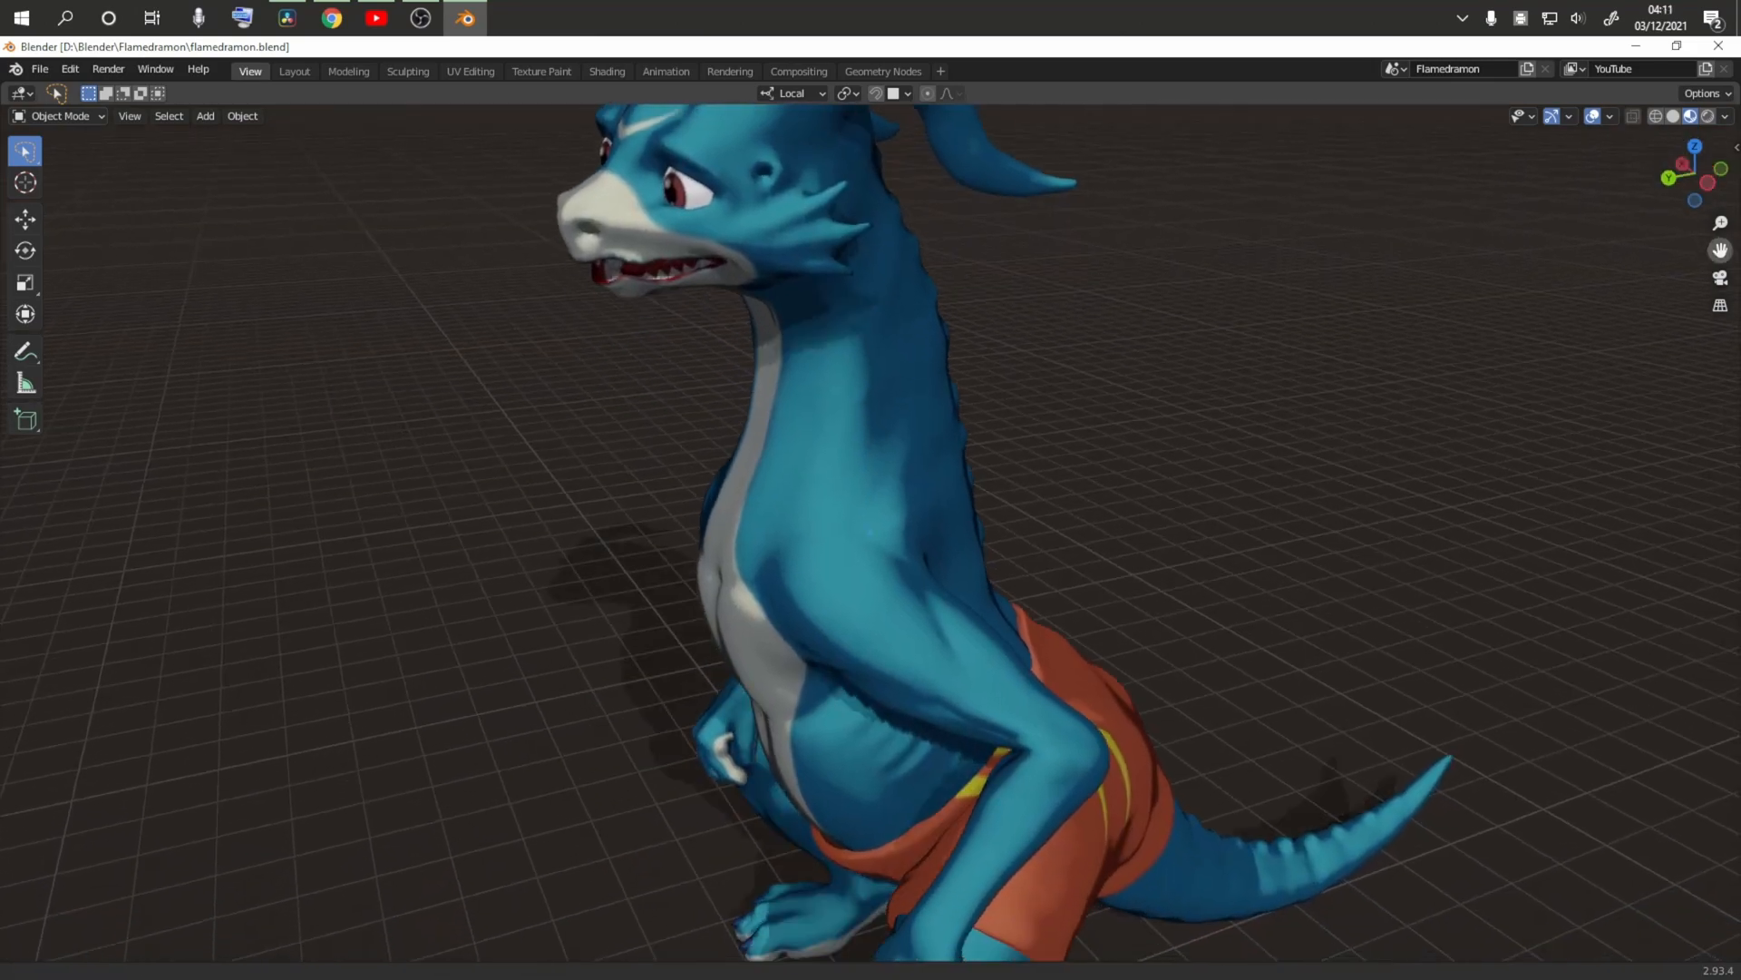
mouse_move(1720, 250)
left_mouse_down()
mouse_move(1728, 109)
mouse_move(1724, 249)
left_mouse_up()
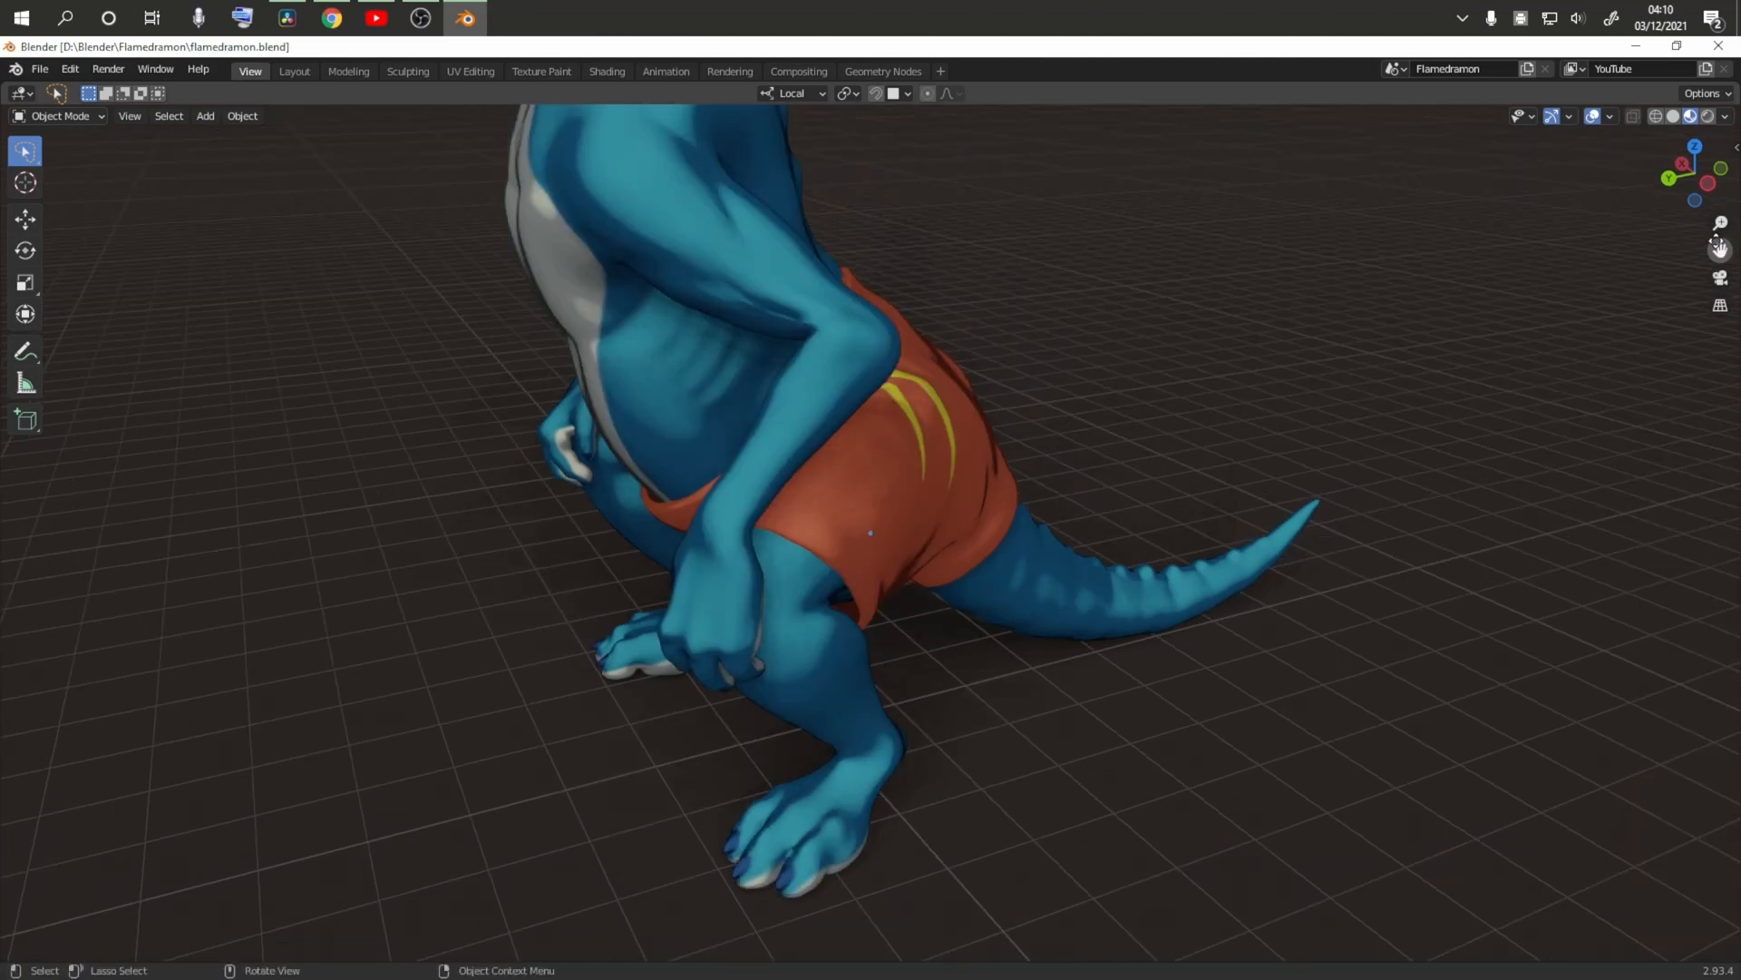
left_click_drag(1721, 249, 1731, 821)
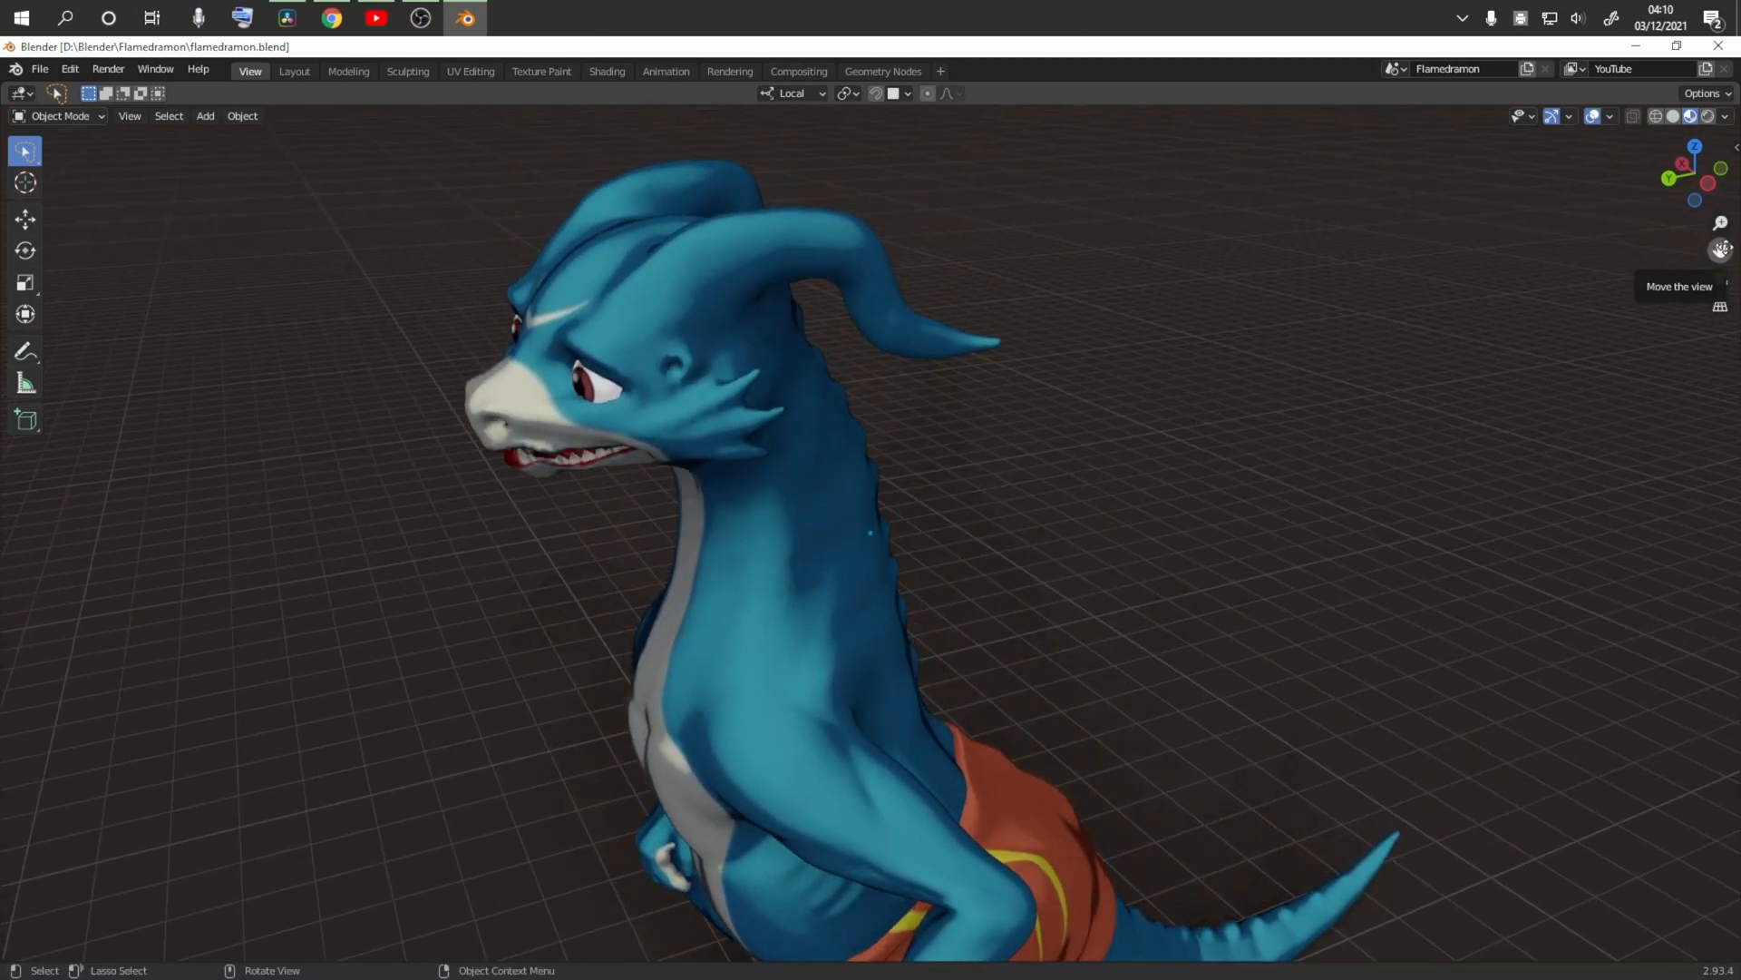
left_click_drag(1720, 249, 1710, 205)
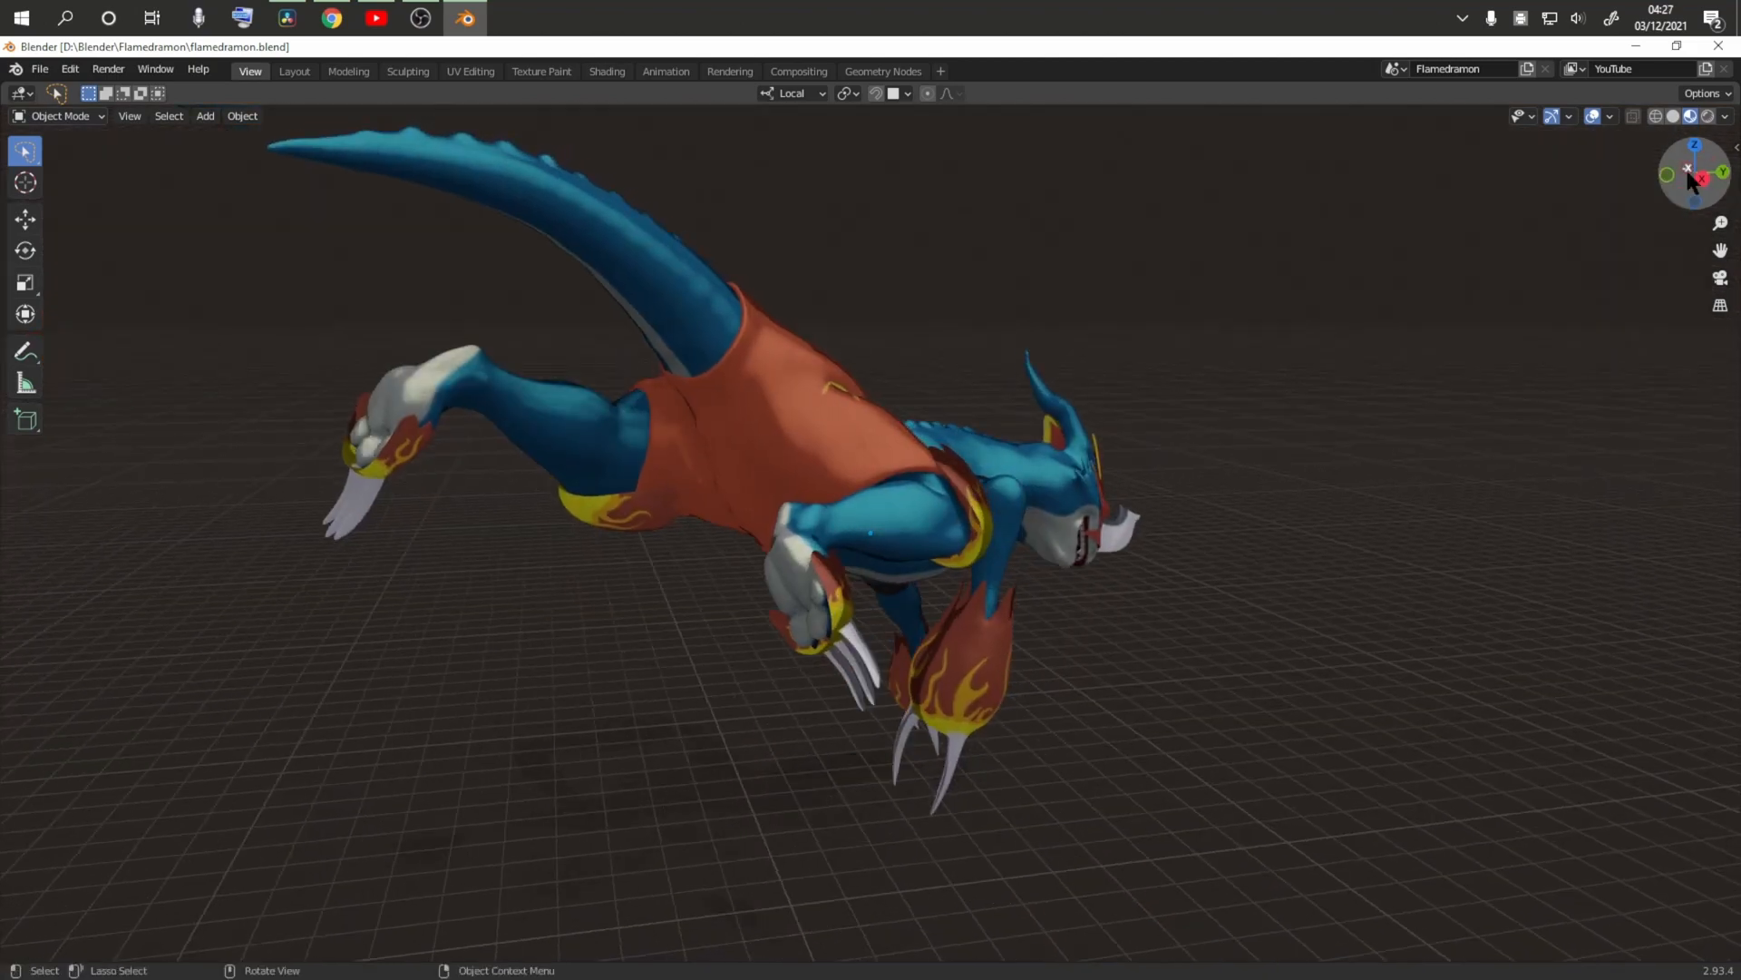
Review the armored character's leaping pose and the unarmored character's low lunge from different angles
mouse_move(1688, 171)
left_mouse_down()
mouse_move(1715, 182)
mouse_move(1700, 188)
left_mouse_up()
left_click_drag(1672, 155, 1679, 165)
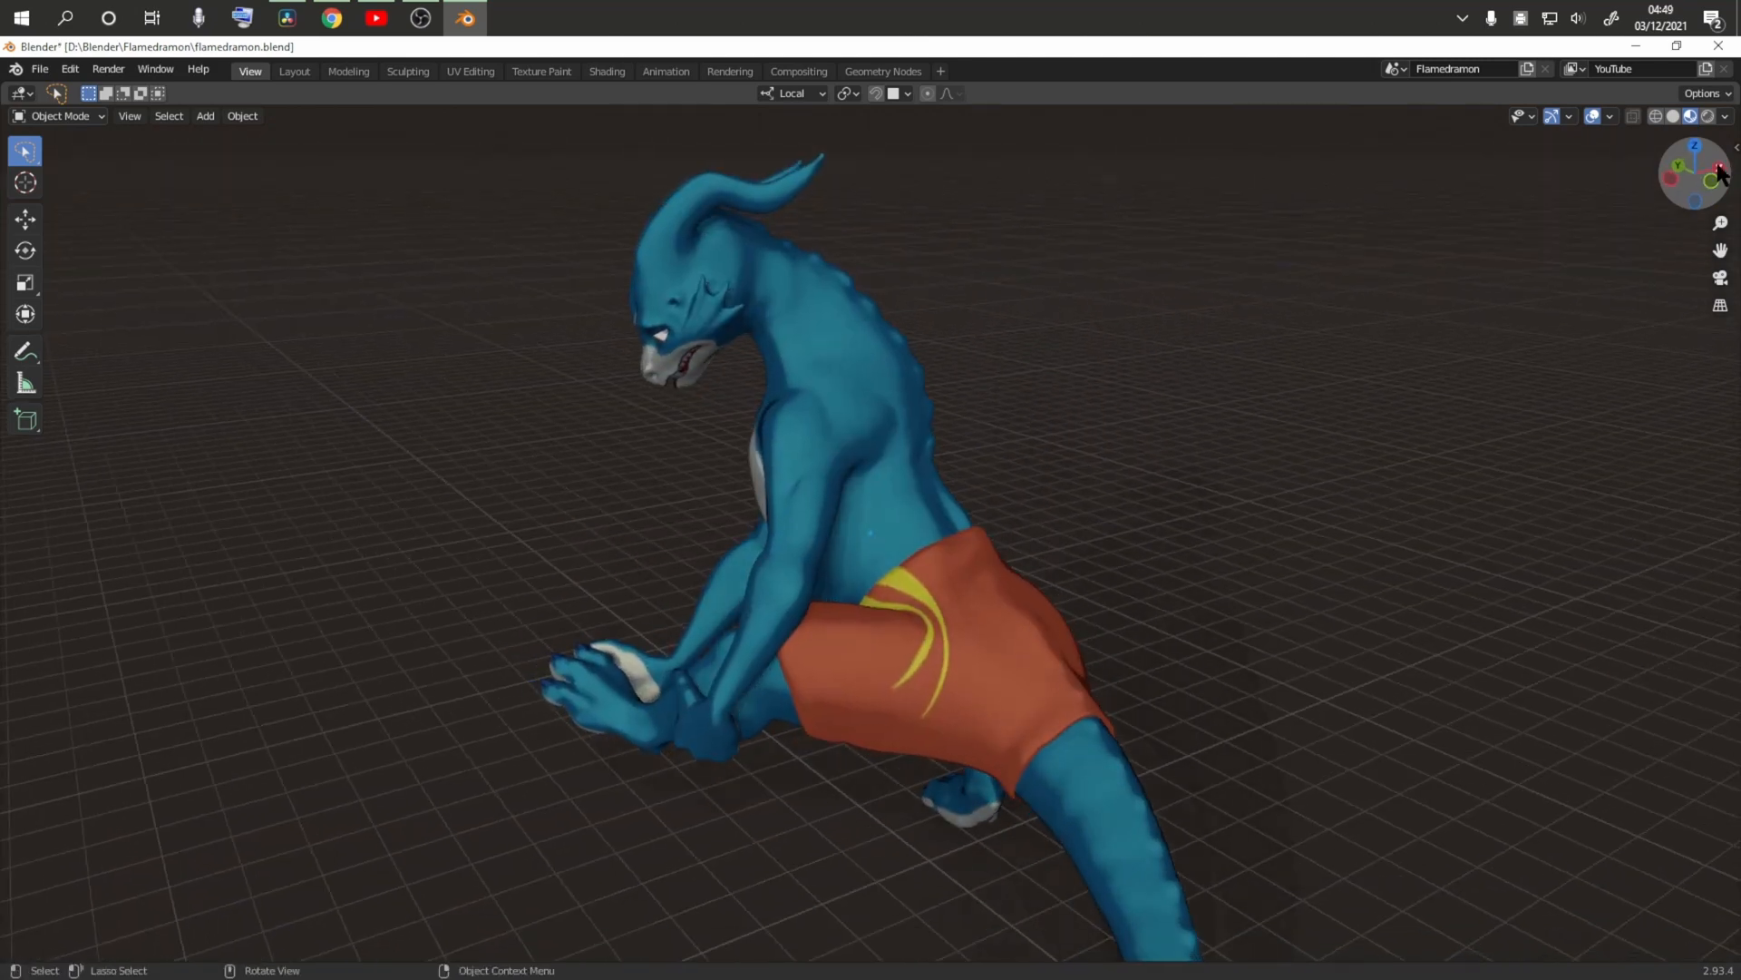
left_click_drag(1678, 168, 1683, 171)
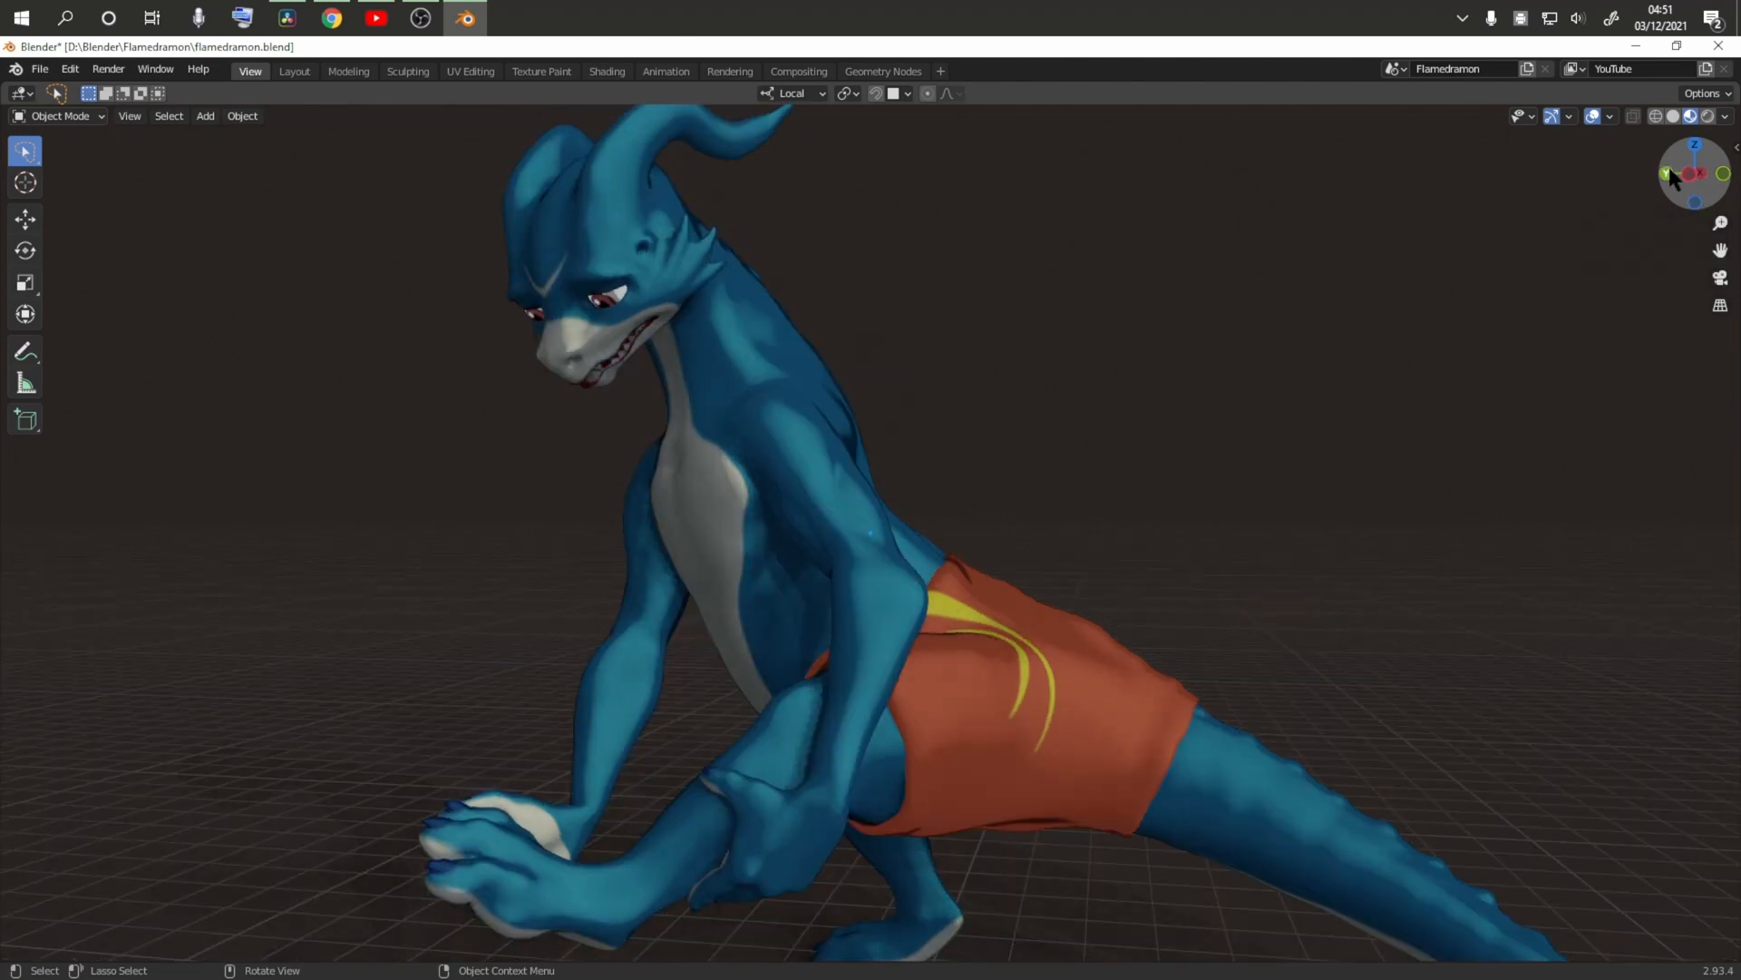
left_click_drag(1668, 166, 1668, 179)
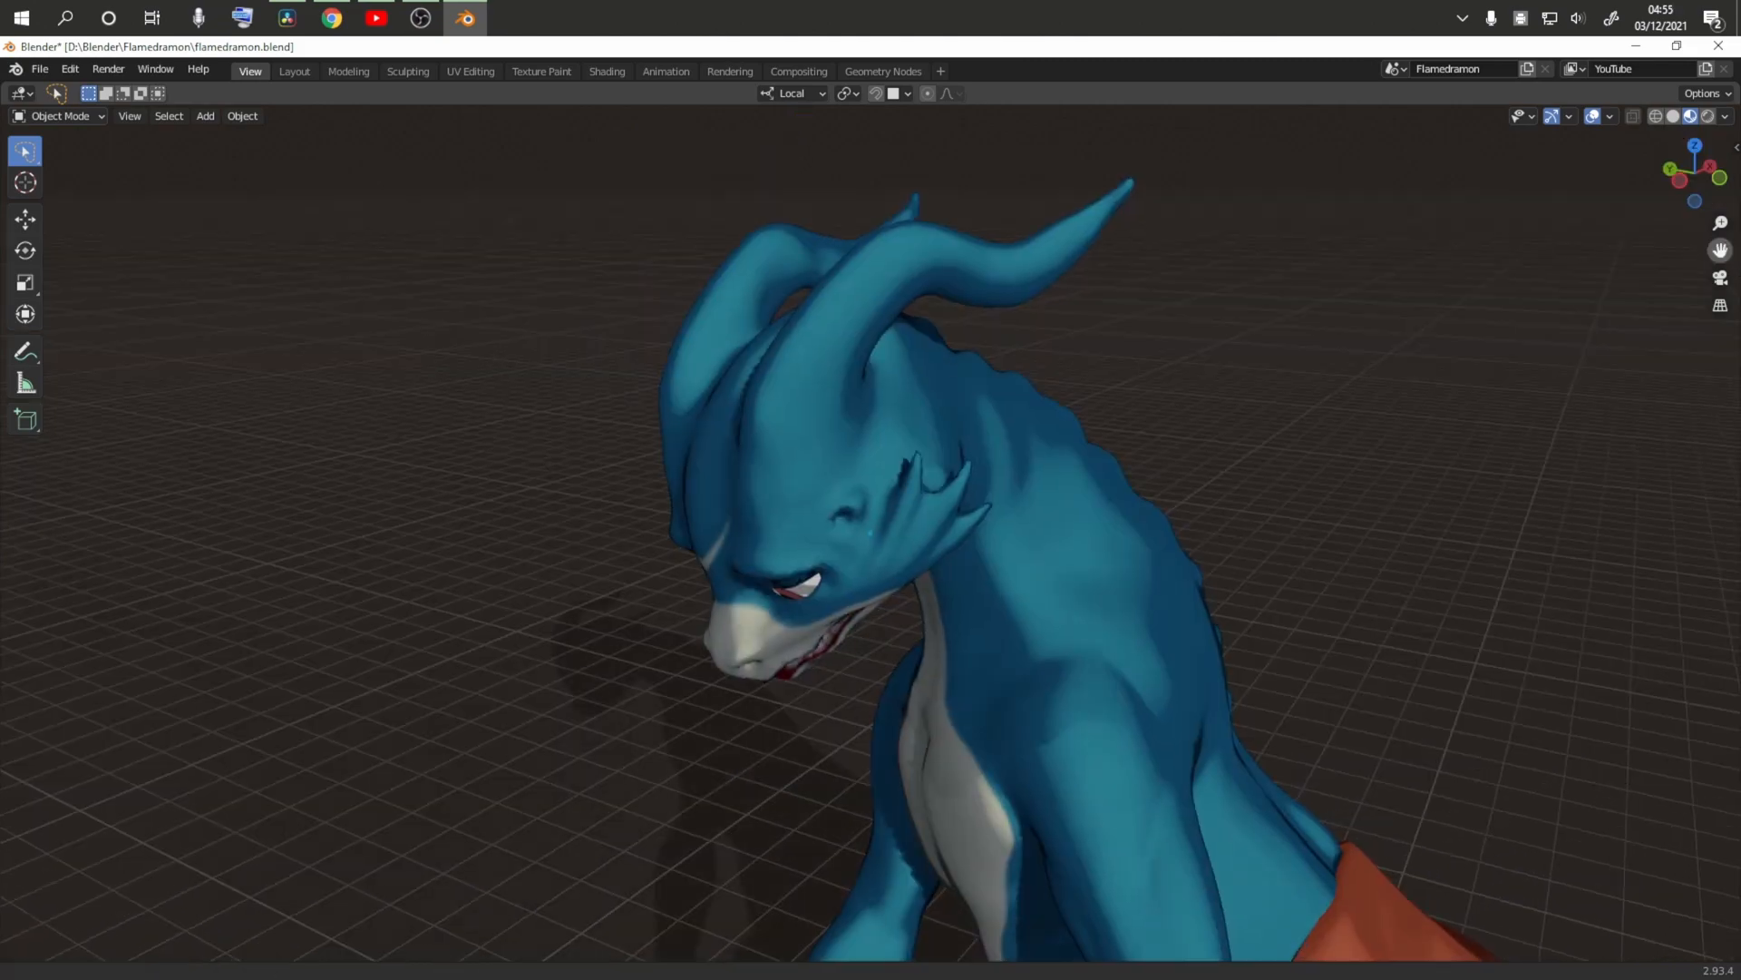
Inspect the lunging unarmored character's head, torso, shorts and hands up close
left_click_drag(1721, 249, 1720, 249)
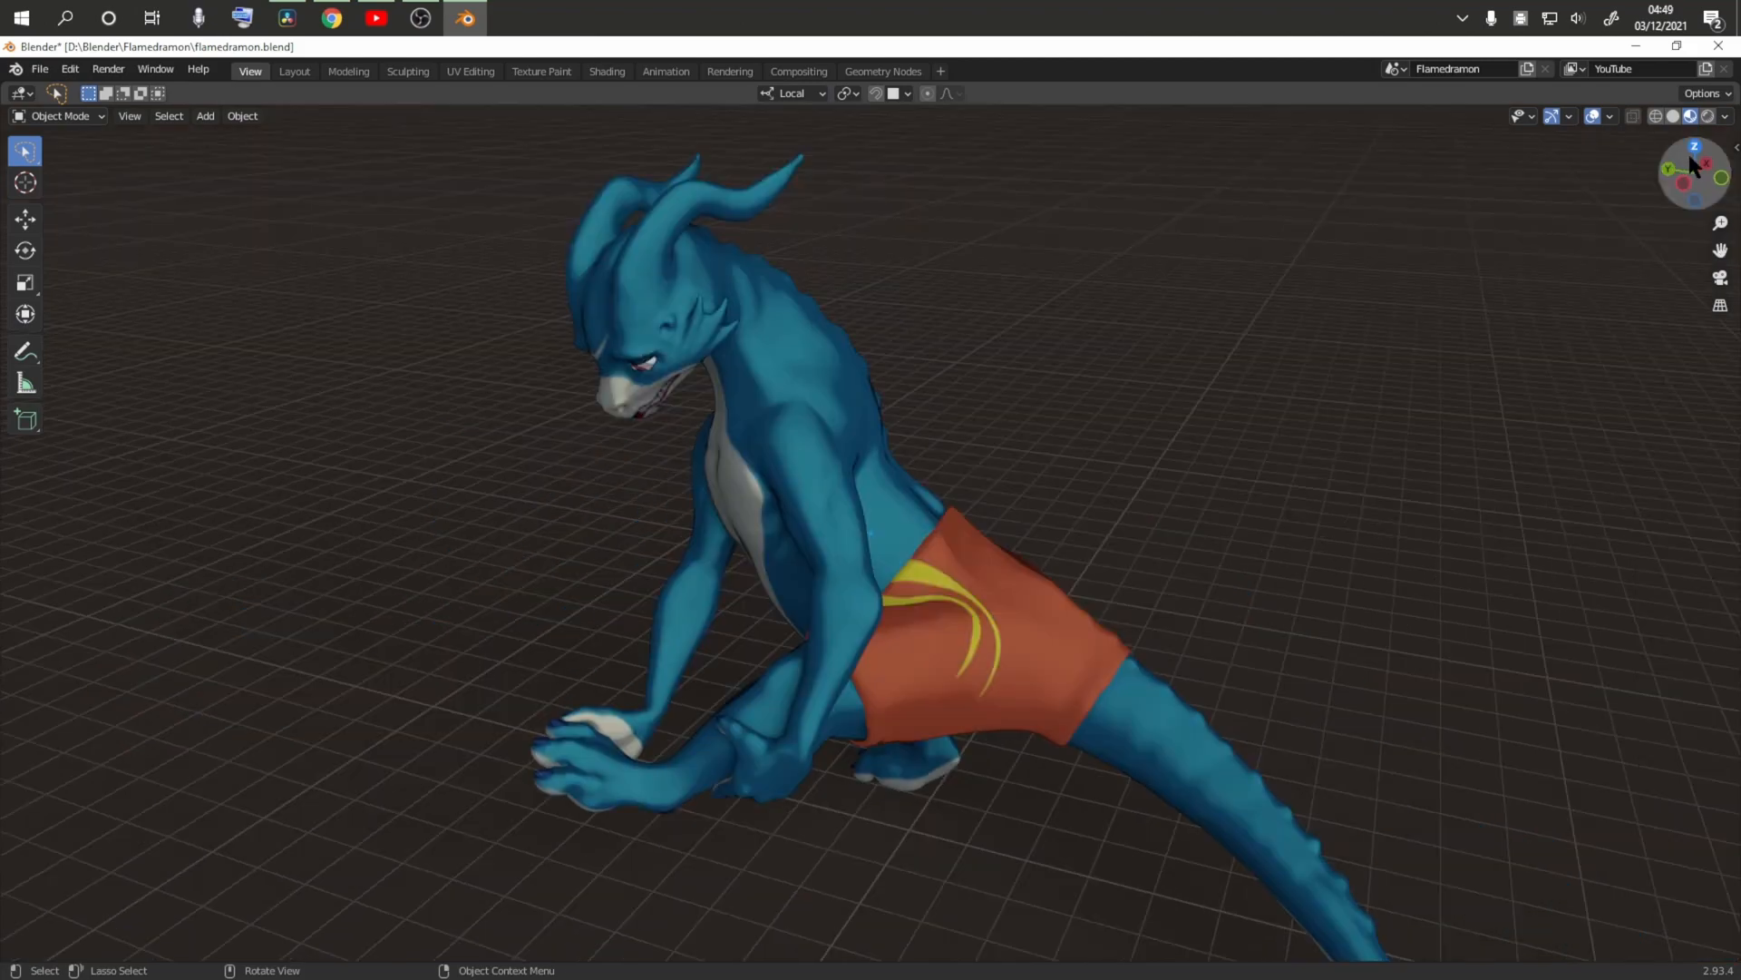
left_click_drag(1687, 149, 1722, 173)
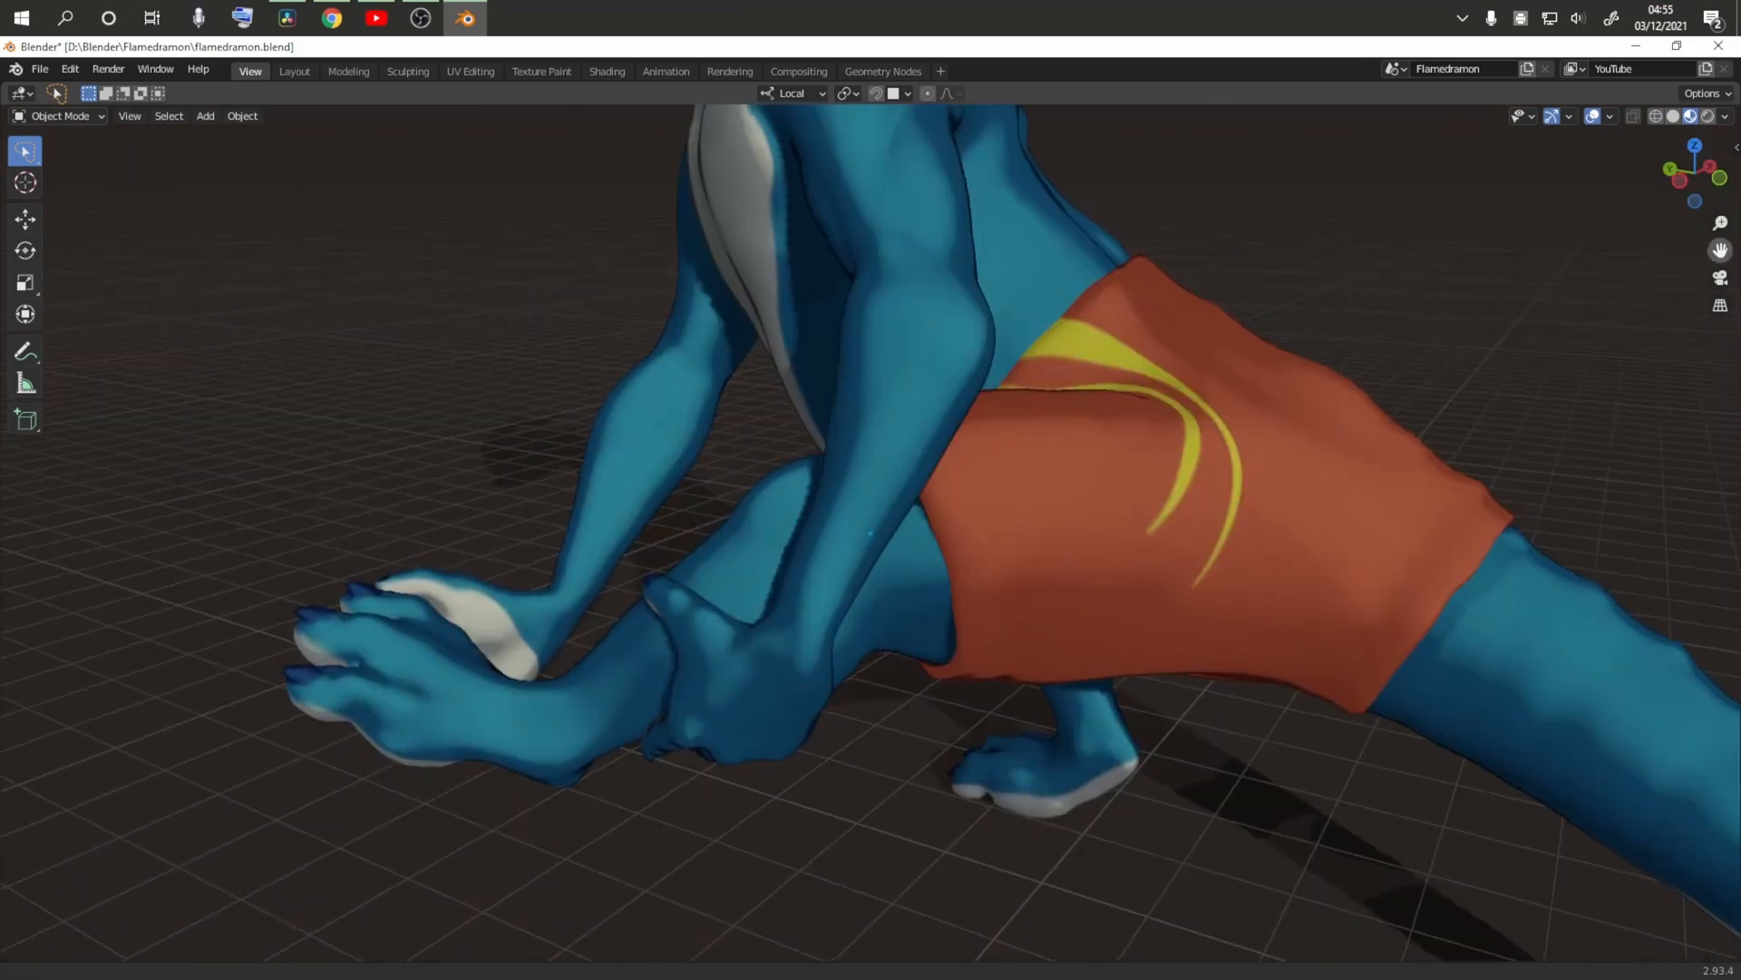
mouse_move(1720, 250)
left_mouse_down()
mouse_move(1724, 295)
mouse_move(1717, 250)
left_mouse_up()
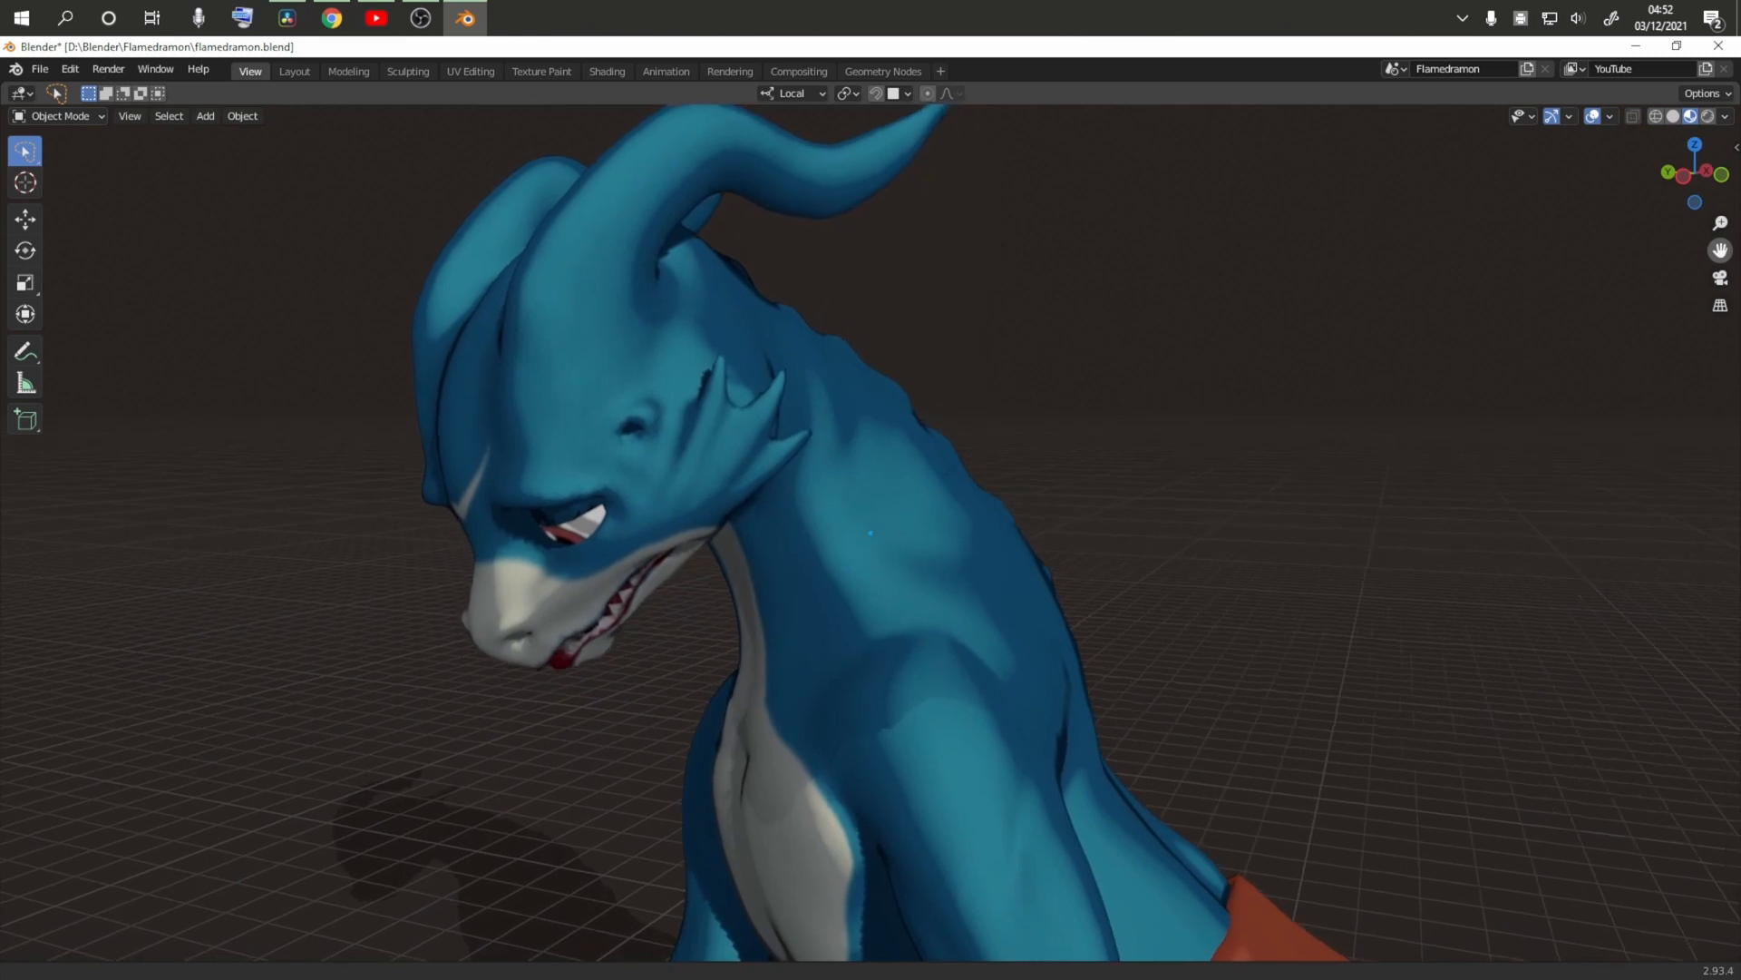
left_click_drag(1720, 249, 1713, 18)
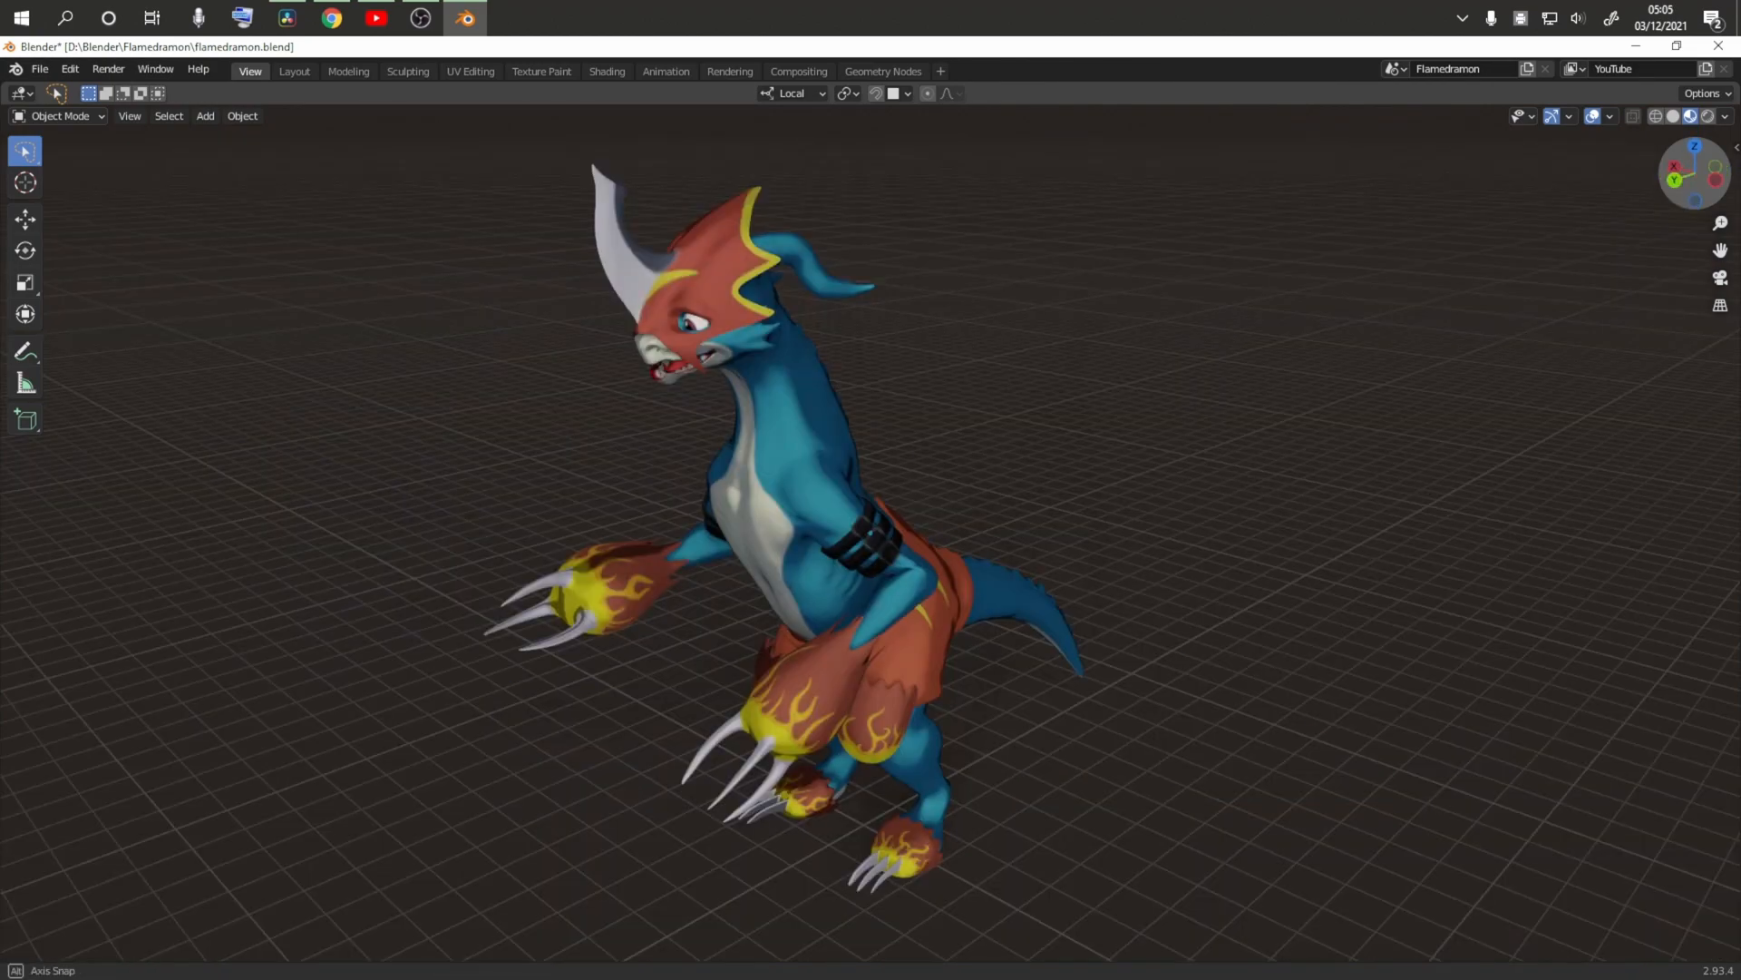
Examine the standing armored character from the side, front and back, including the flame-patterned claws and leg armor up close
left_click_drag(1703, 171, 1661, 135)
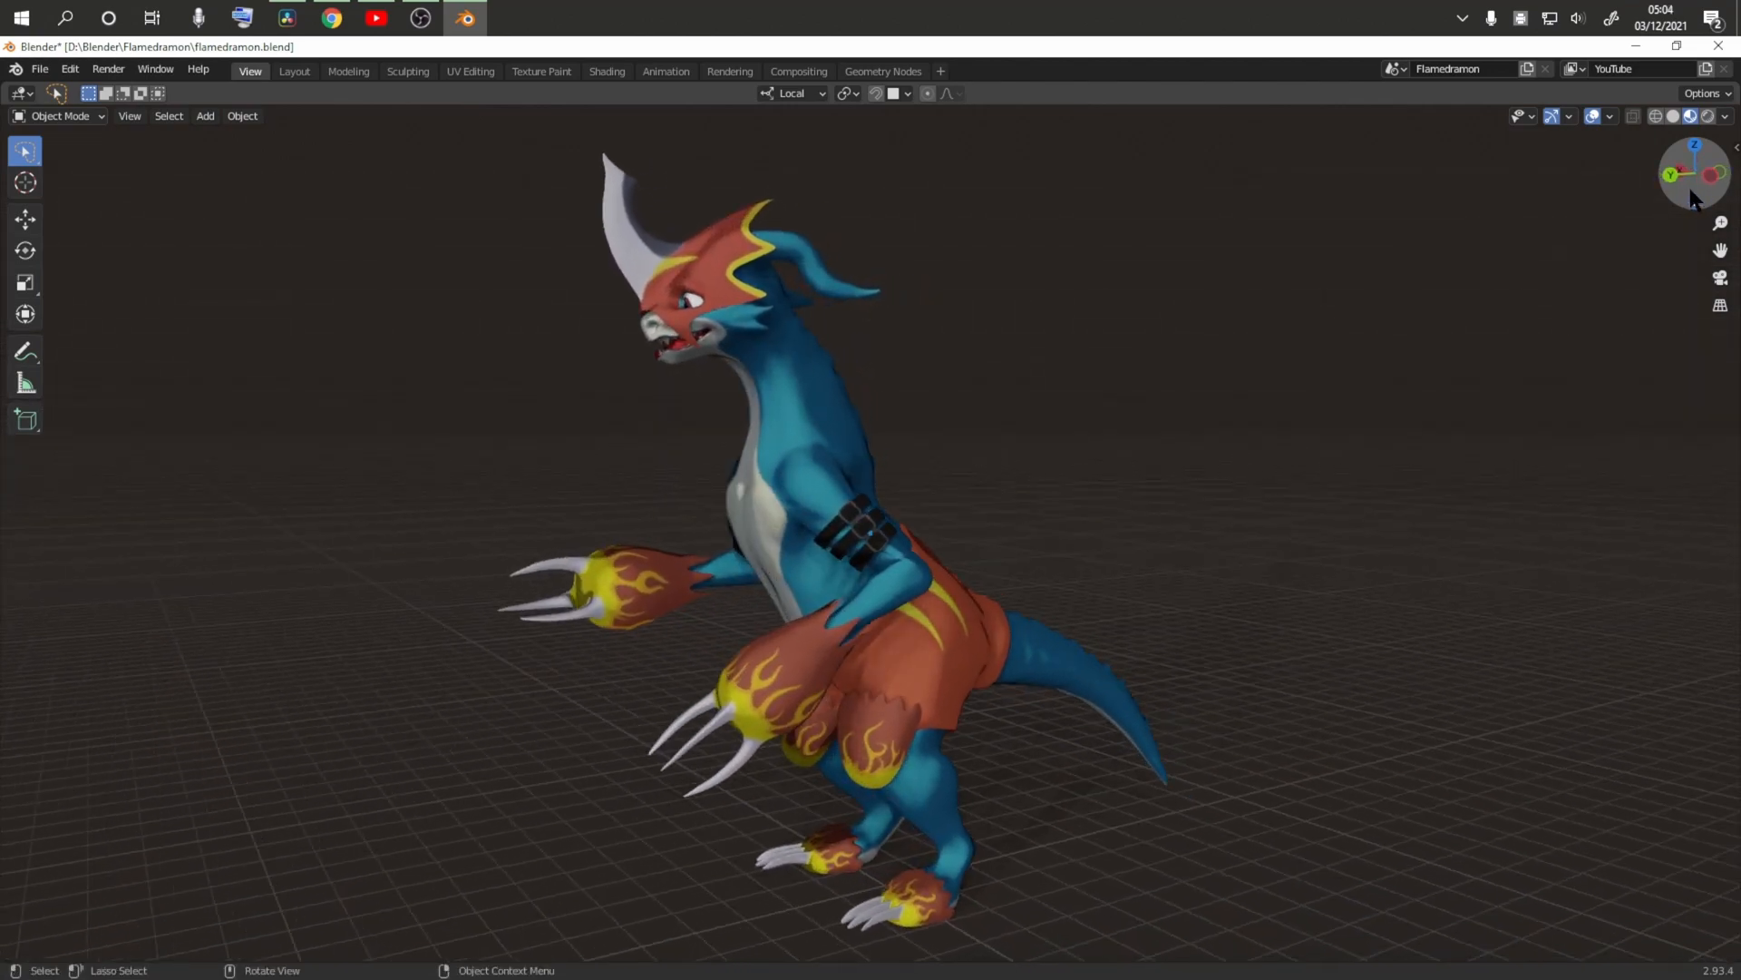
left_click_drag(1682, 167, 1649, 167)
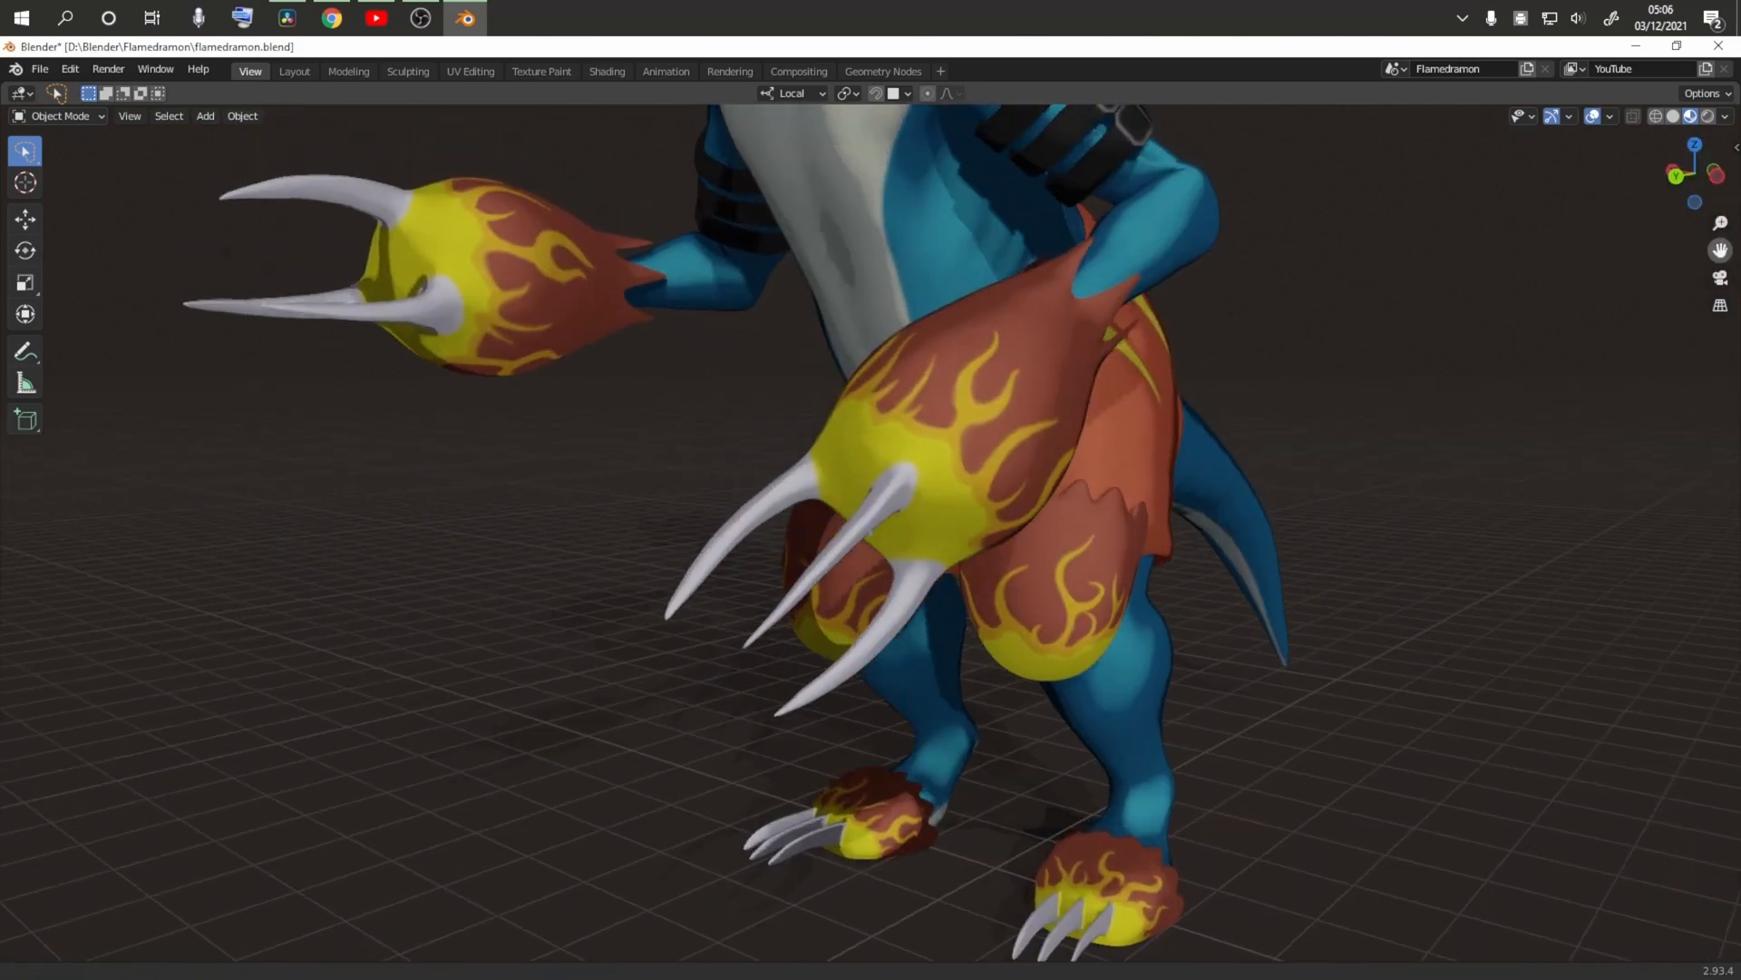
left_click_drag(1720, 251, 1740, 952)
left_click_drag(1694, 173, 1644, 178)
left_click_drag(1721, 250, 1646, 4)
left_click_drag(1646, 861, 1443, 3)
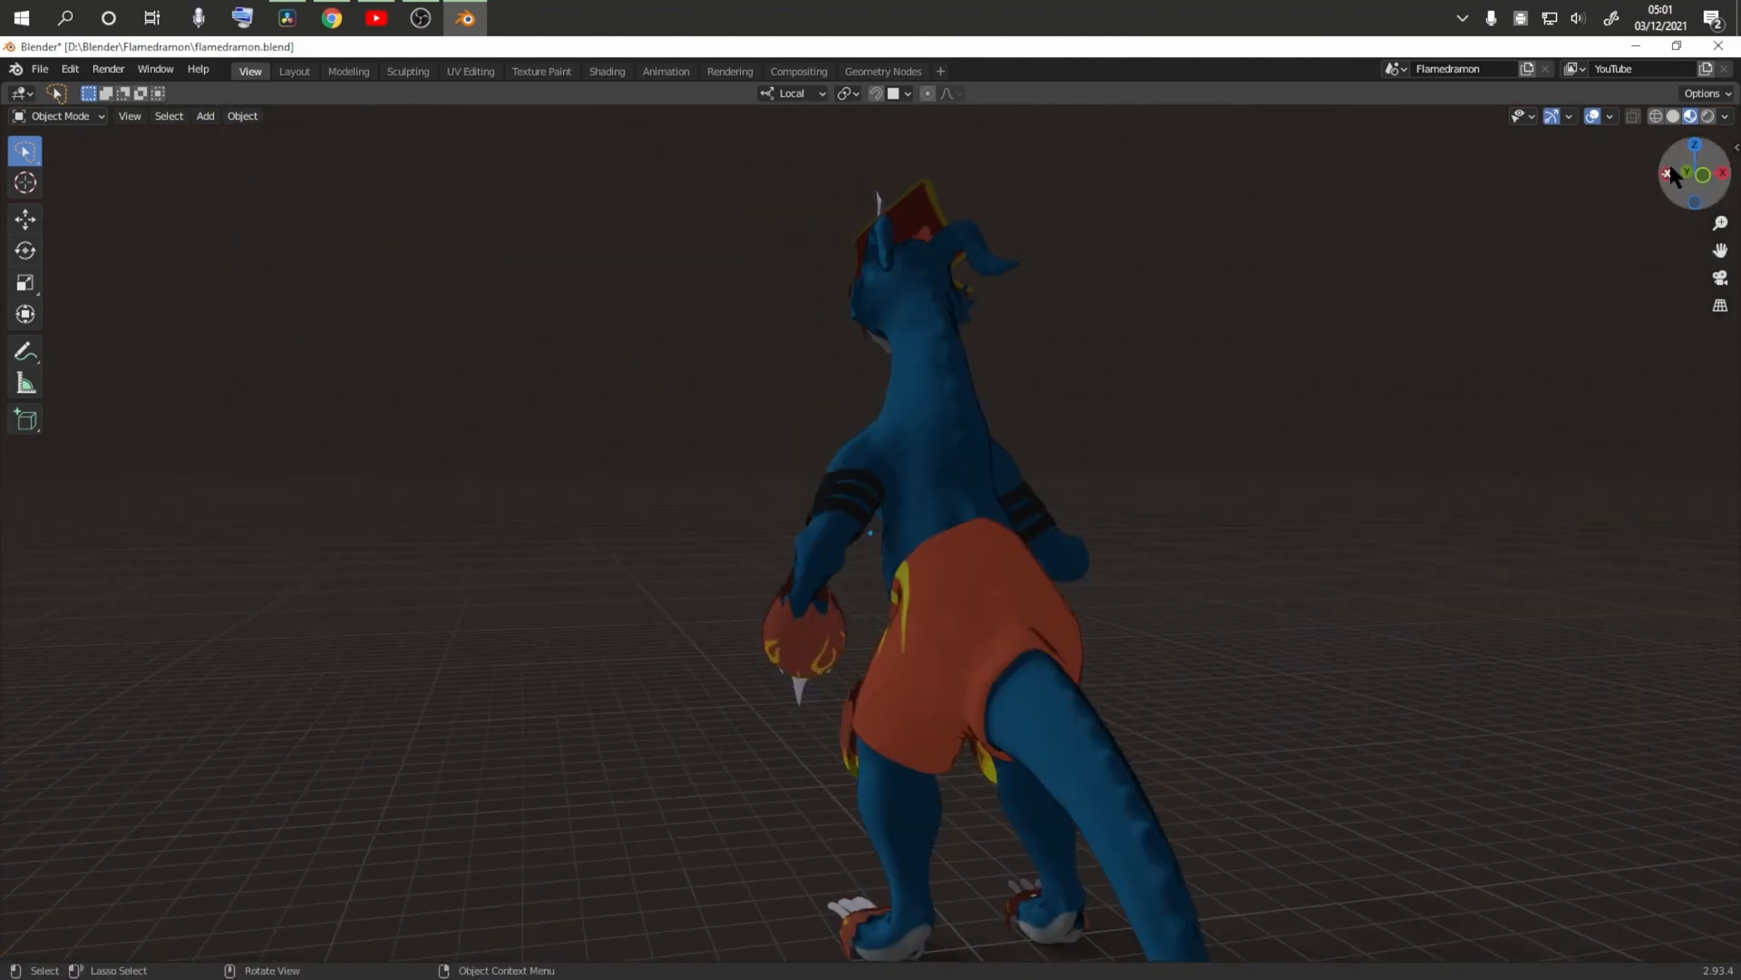
left_click_drag(1669, 160, 1537, 165)
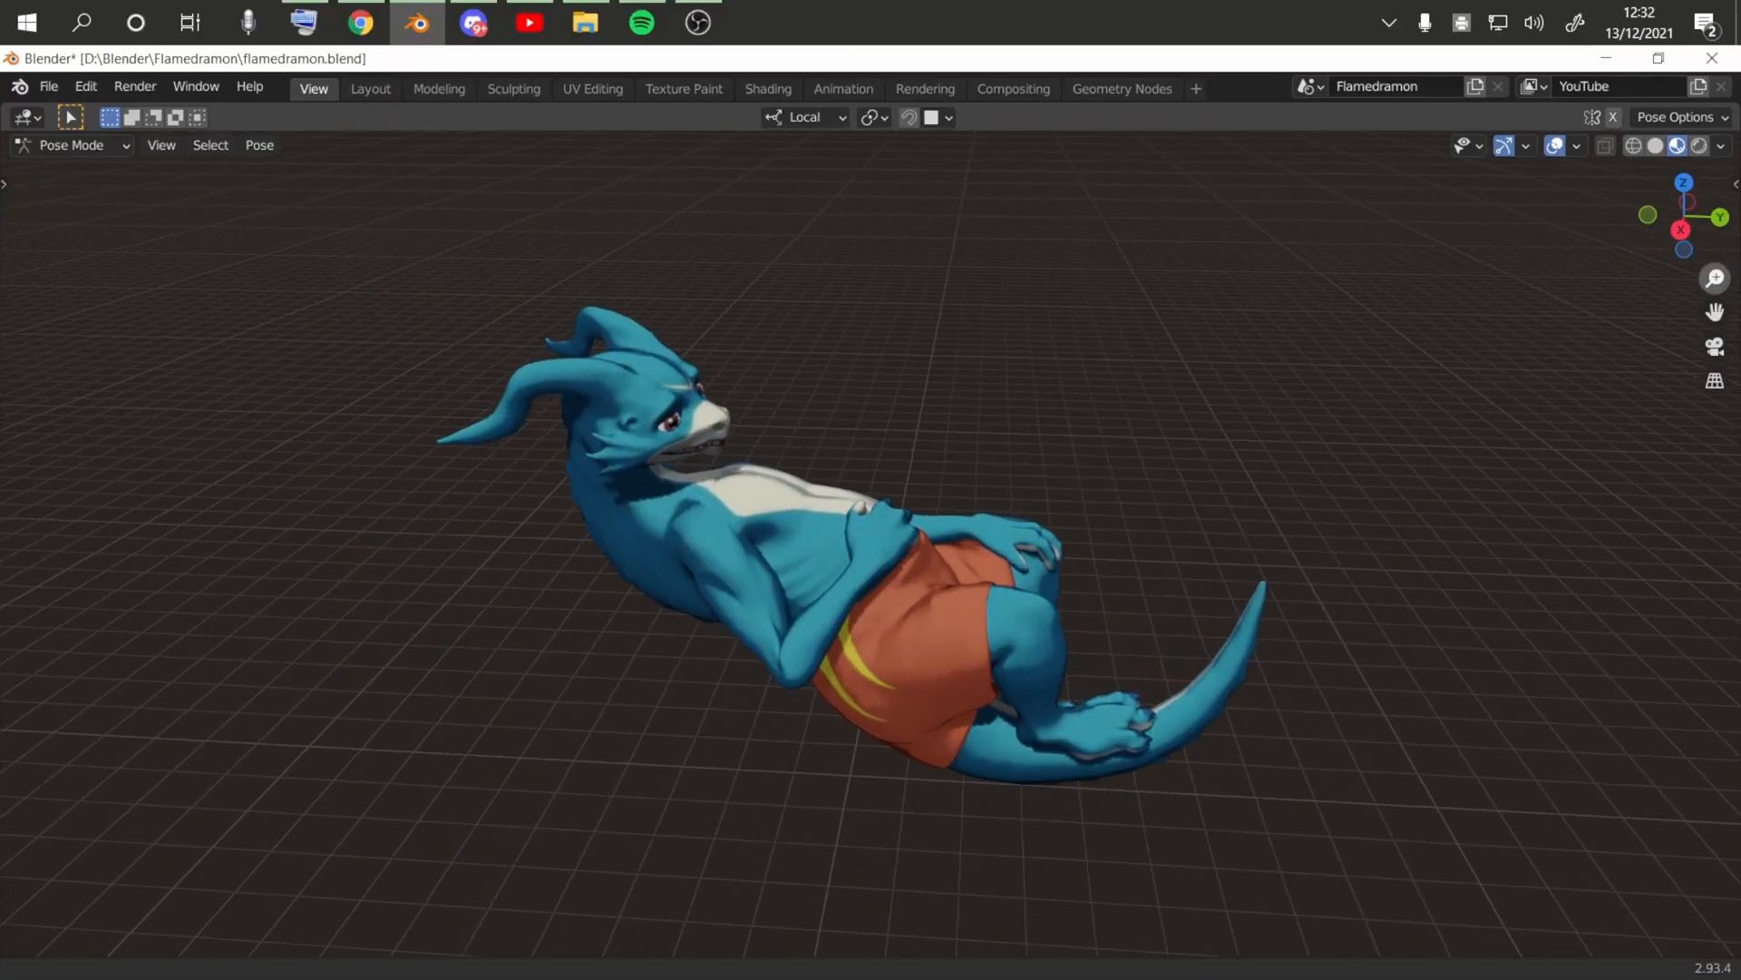
Review the unarmored character's reclining pose from both sides, the front and above
left_click_drag(1716, 274, 1716, 213)
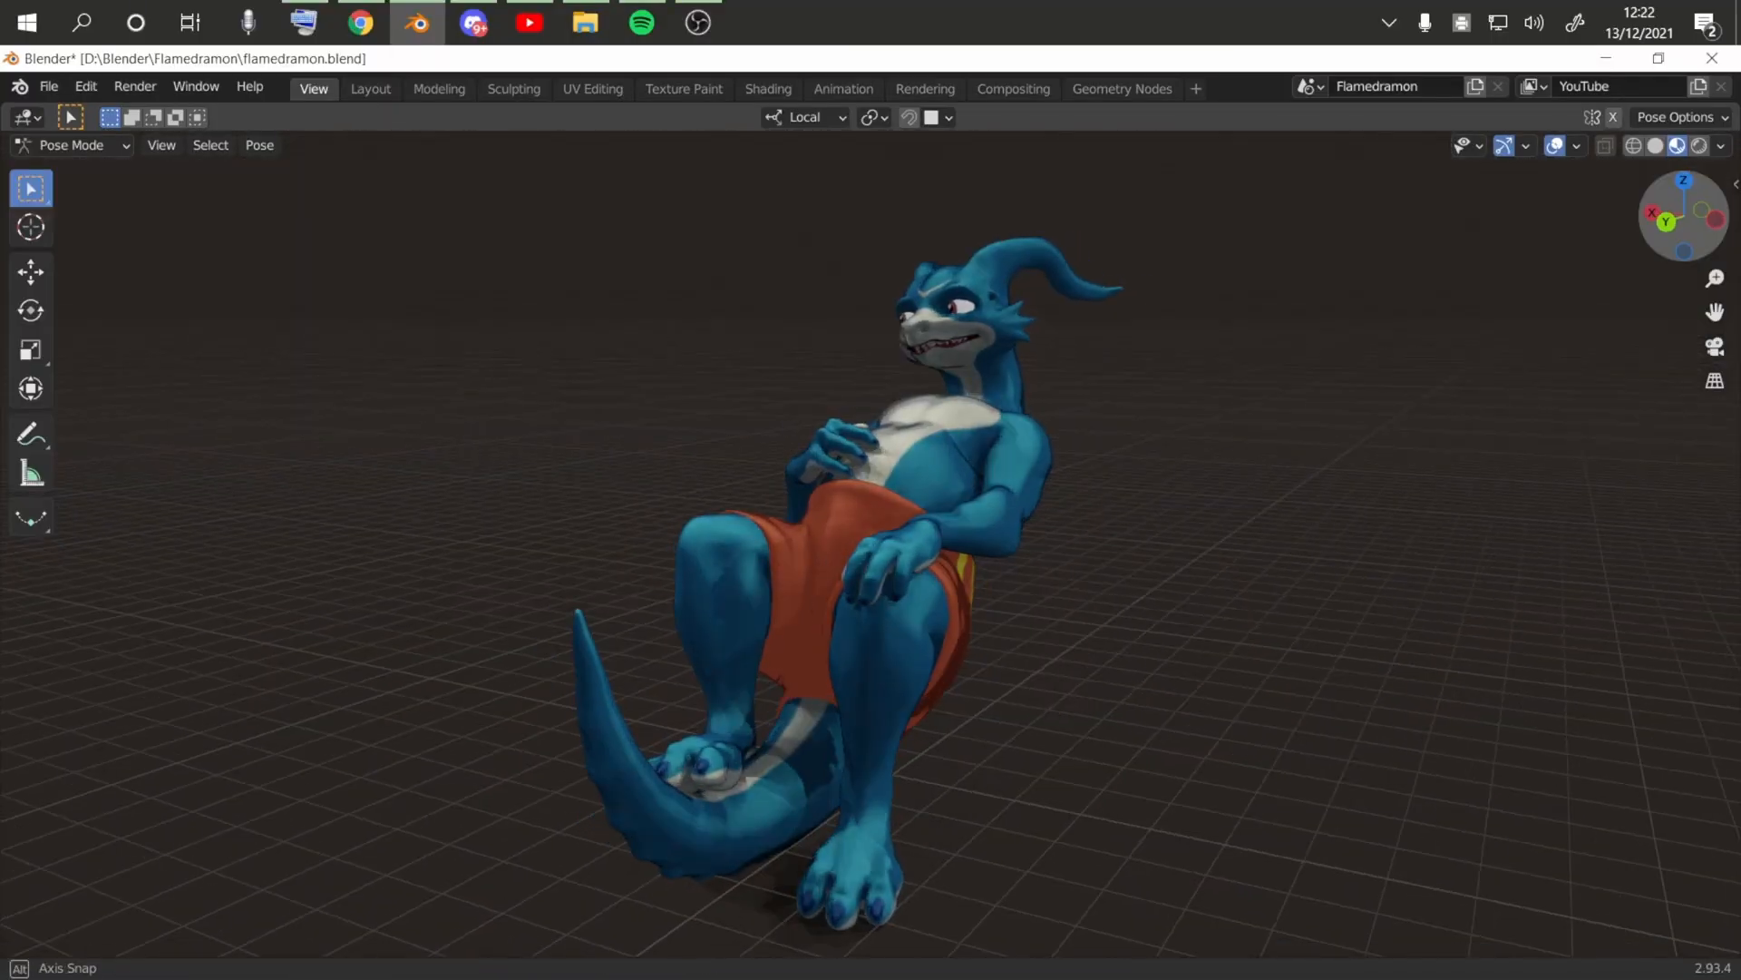
left_click_drag(1678, 218, 1712, 251)
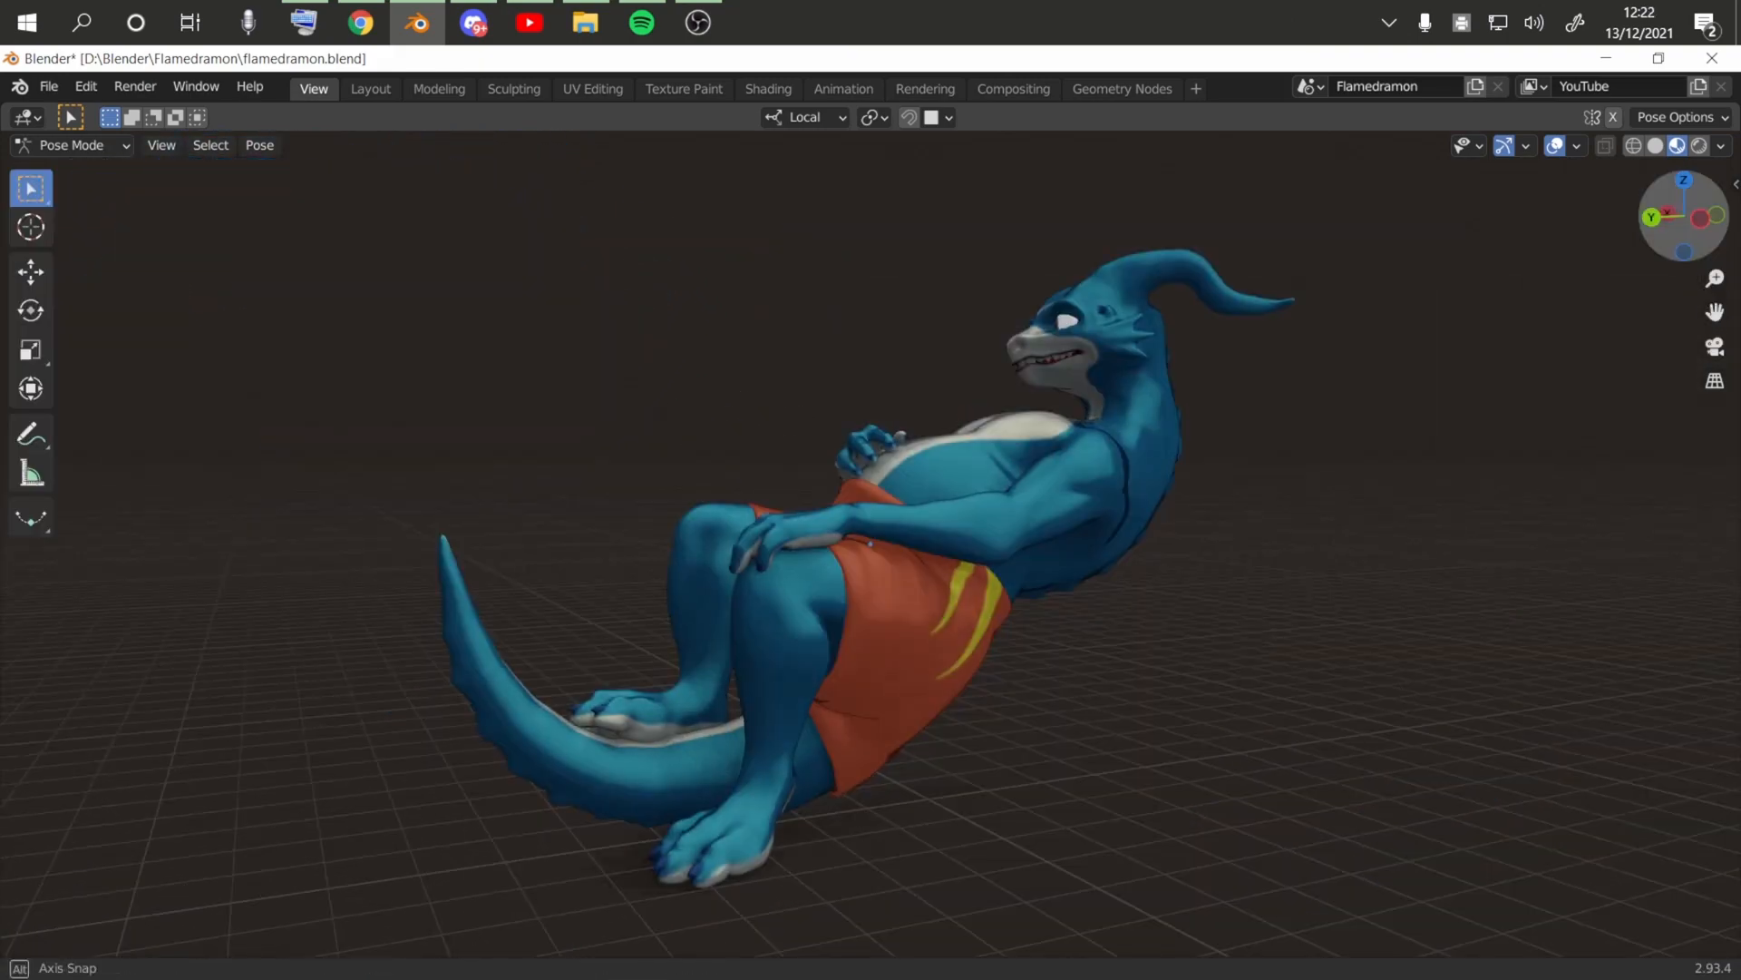
left_click_drag(1685, 216, 1685, 261)
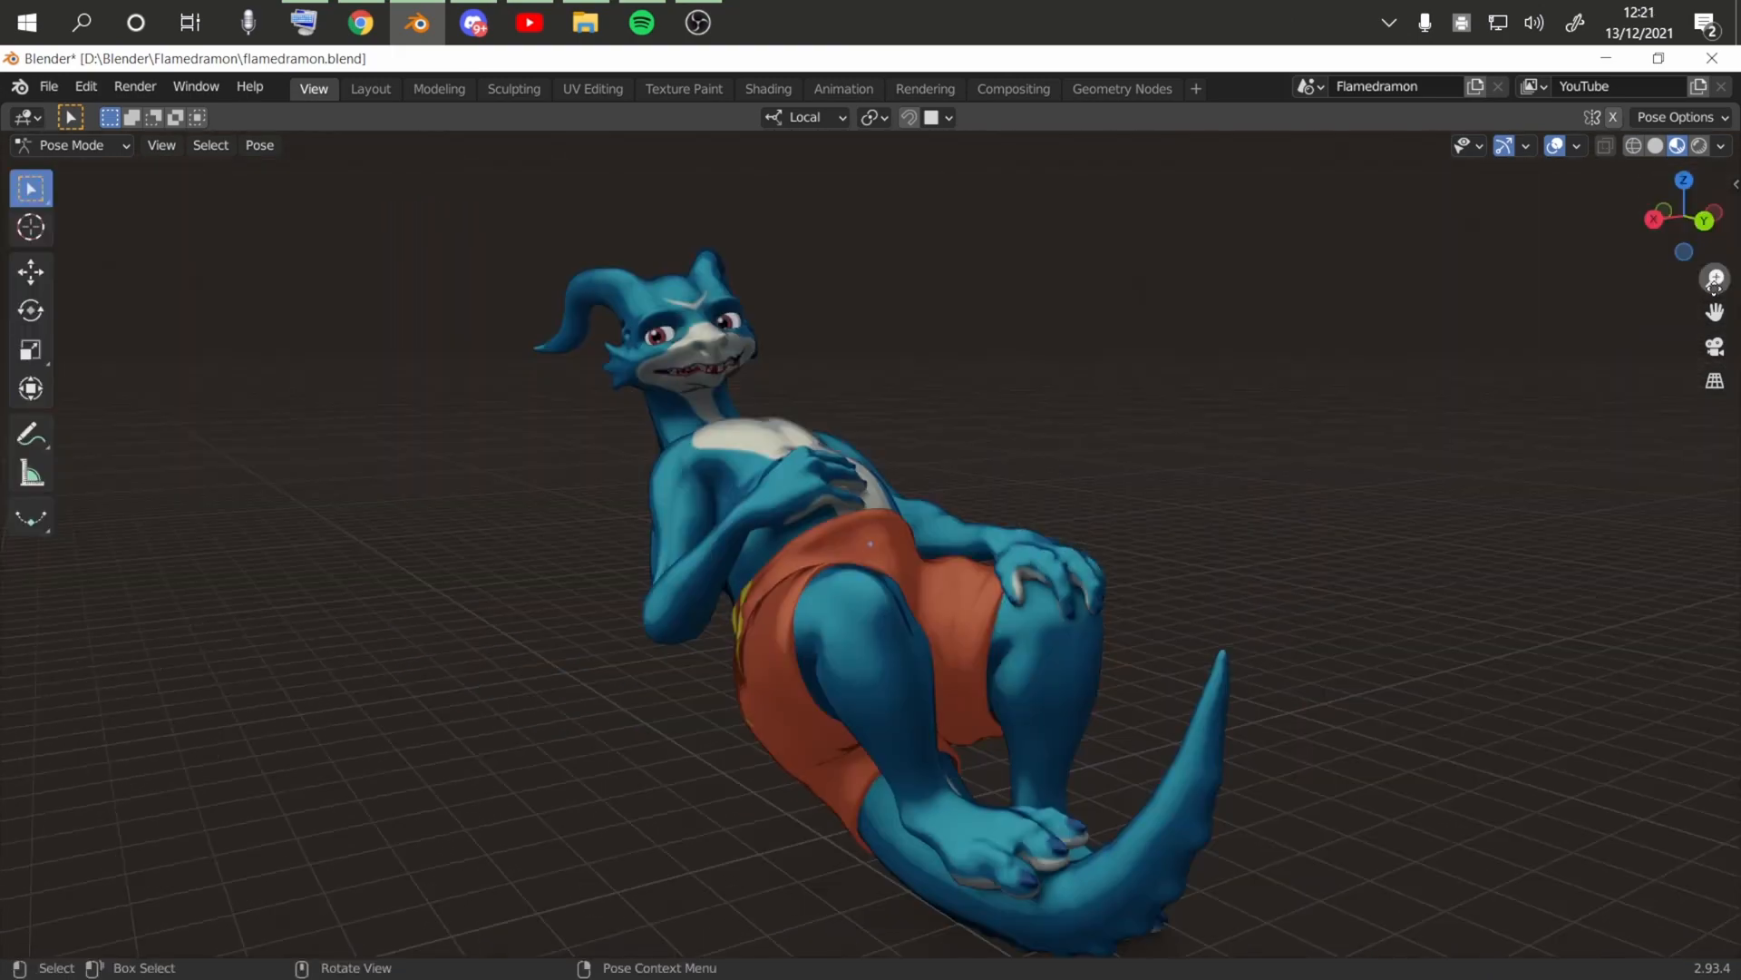
left_click_drag(1698, 238, 1689, 227)
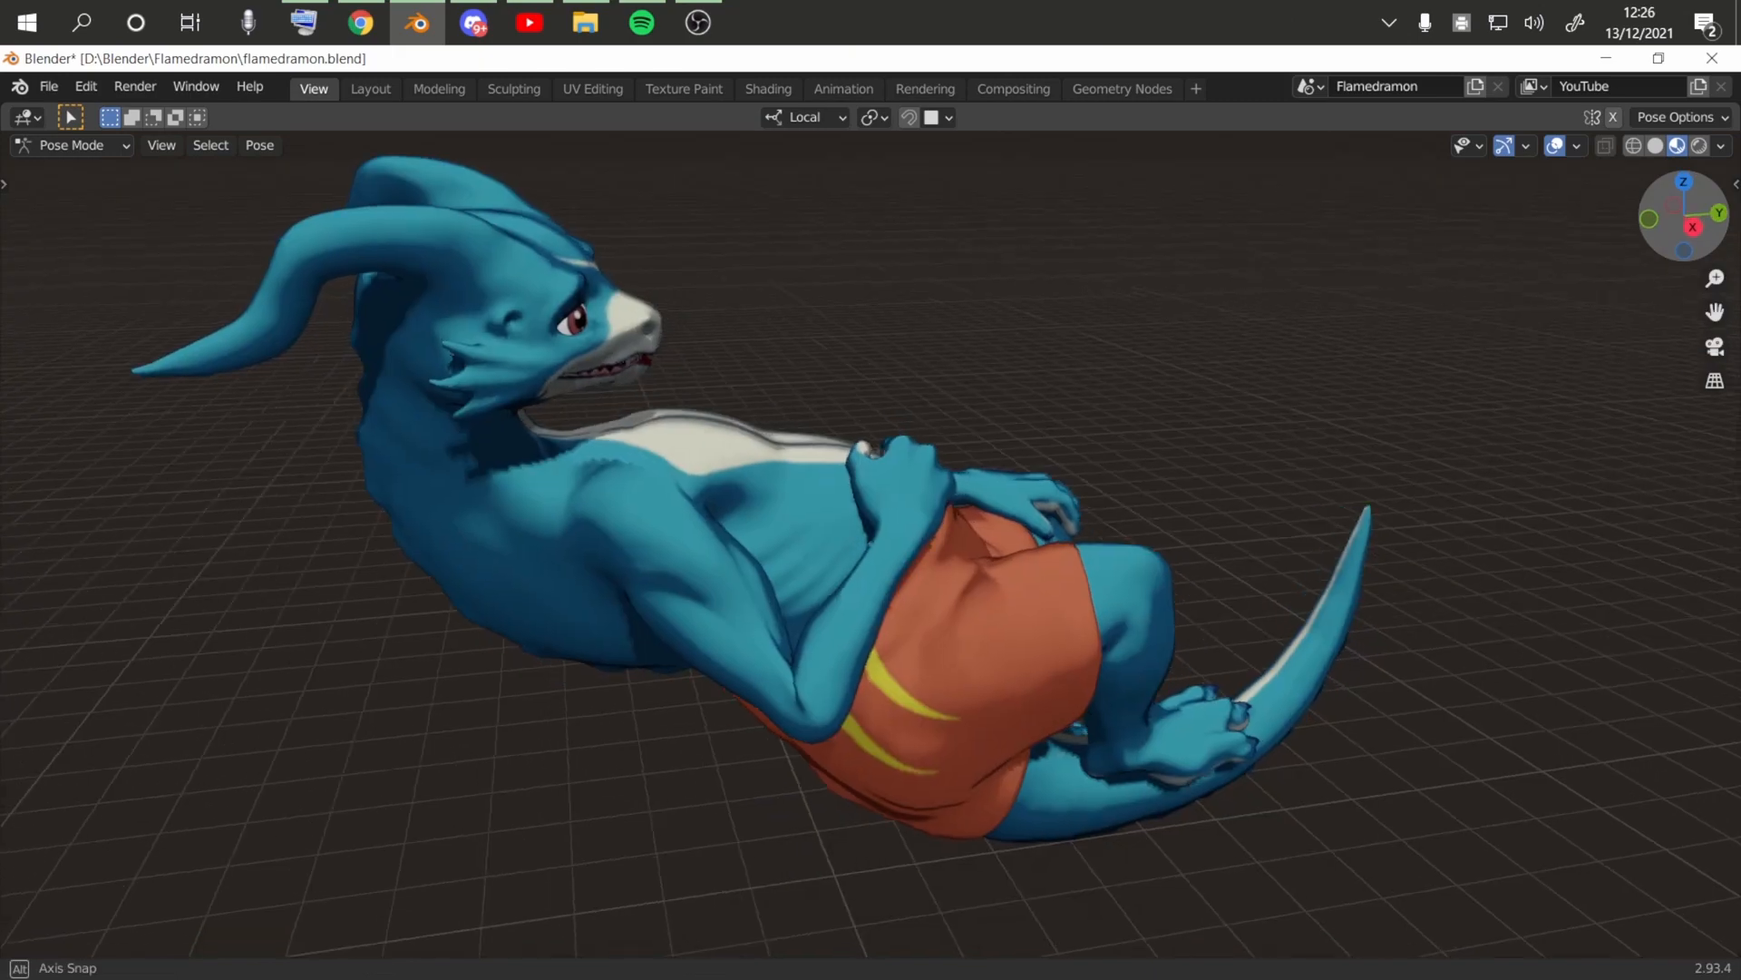
left_click_drag(1684, 218, 1662, 217)
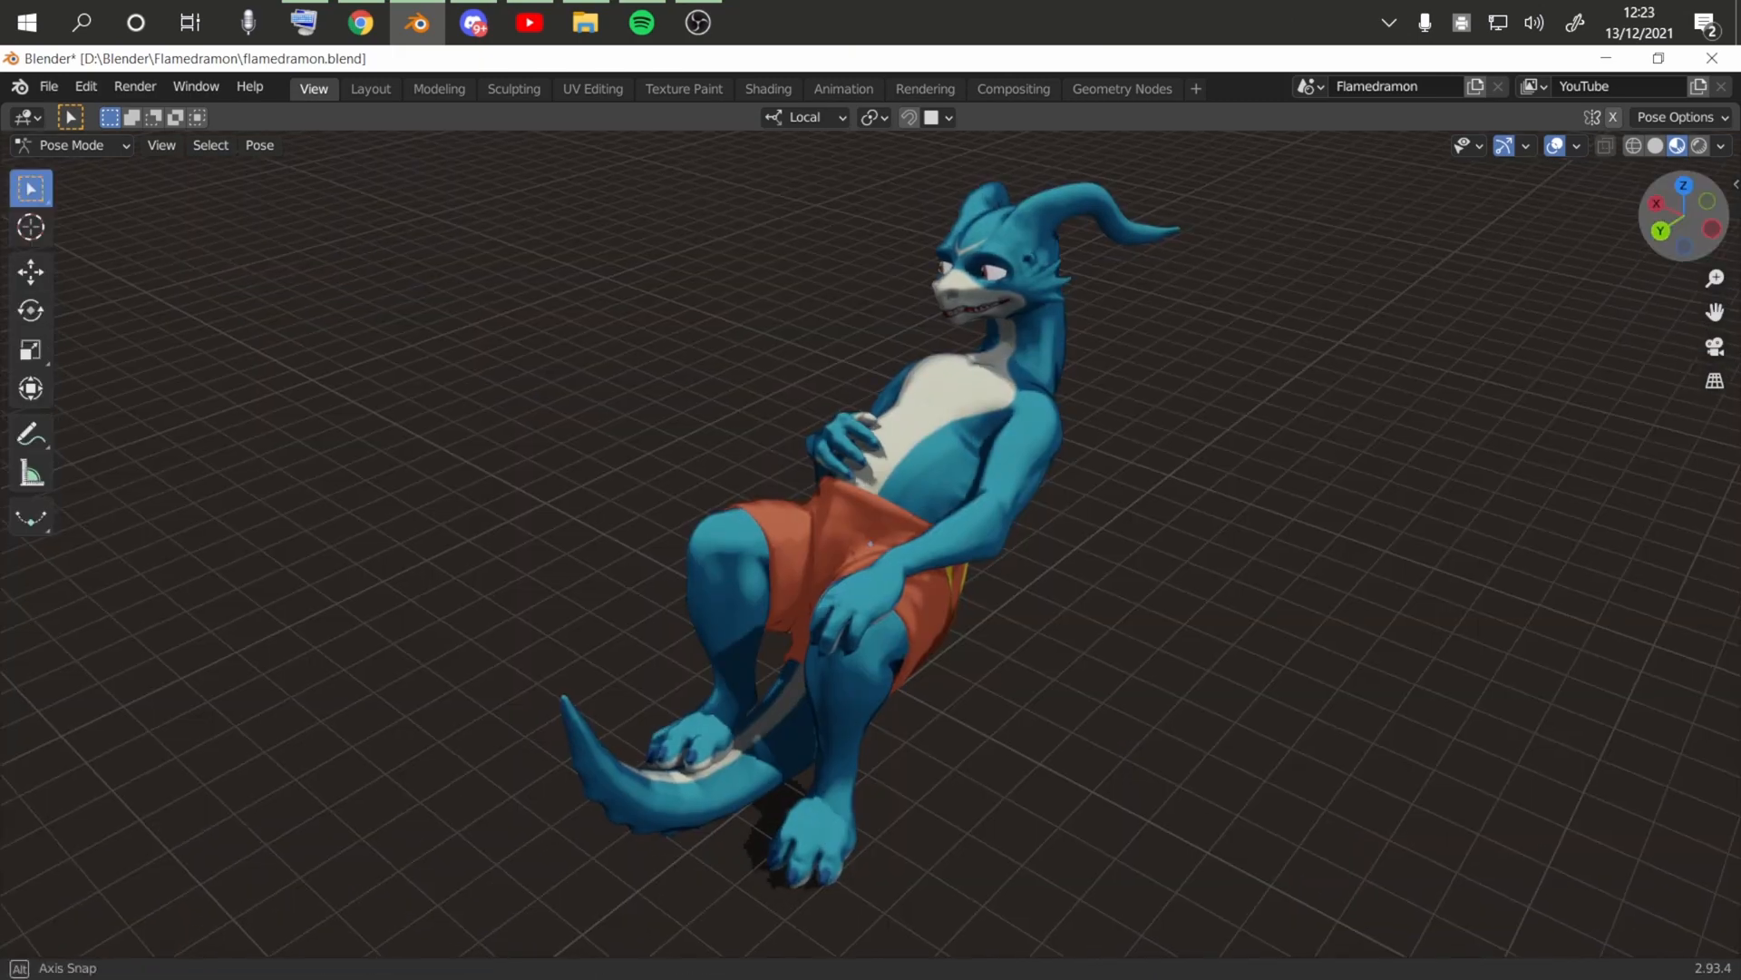
left_click_drag(1691, 218, 1674, 218)
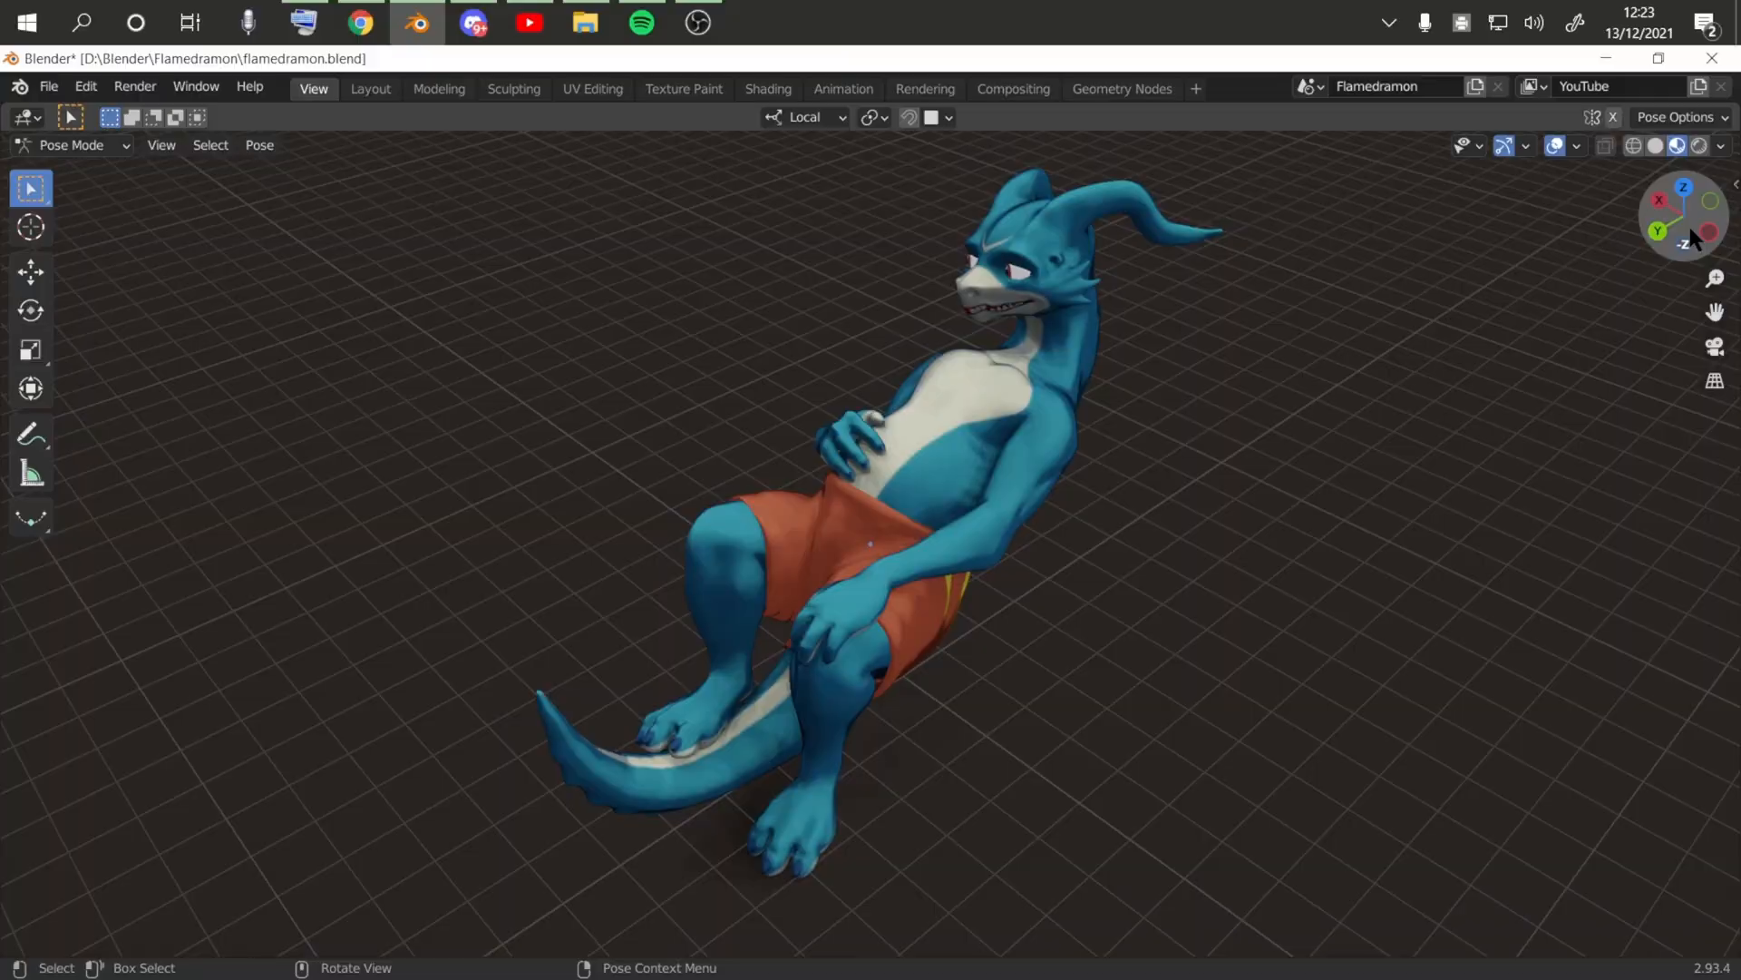